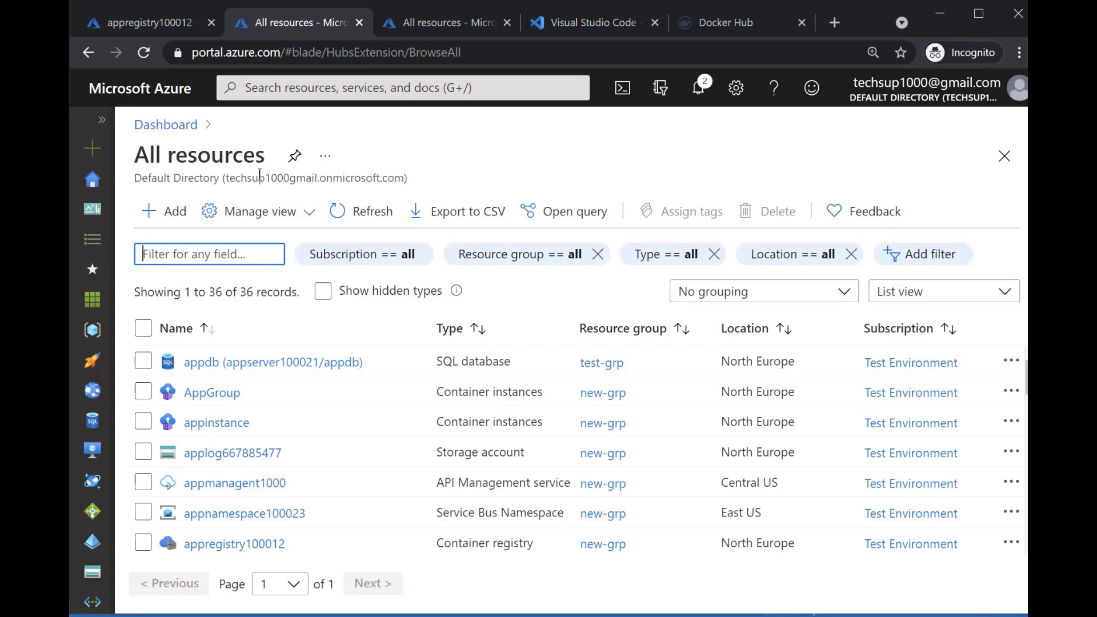
Find Kubernetes Service in the marketplace through a new resource and start creating a cluster
left_click(174, 212)
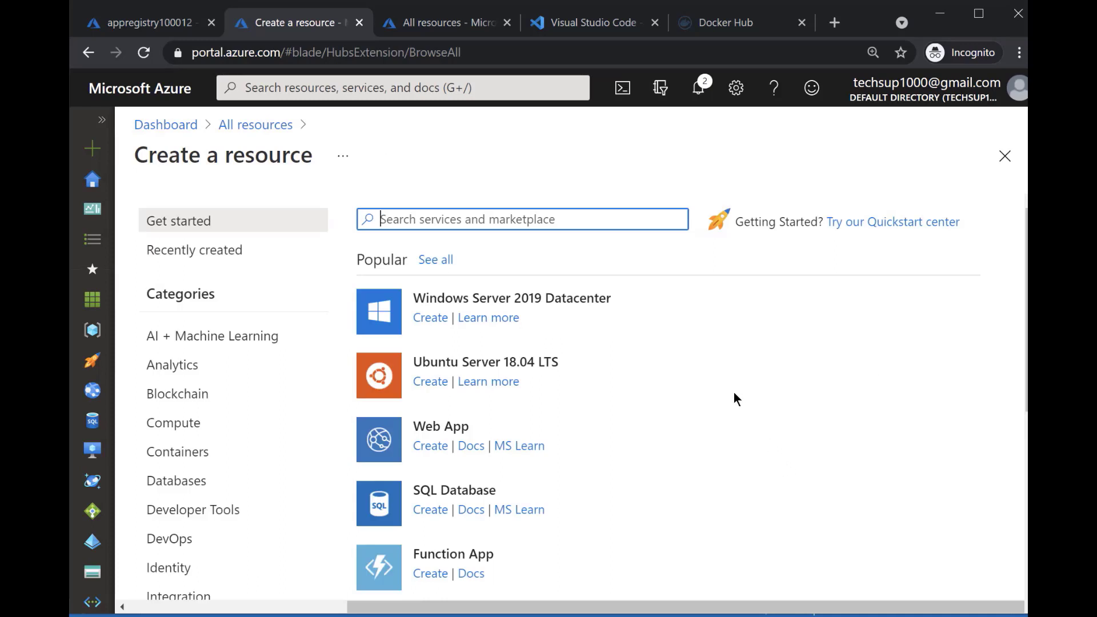
type("Kubernetes")
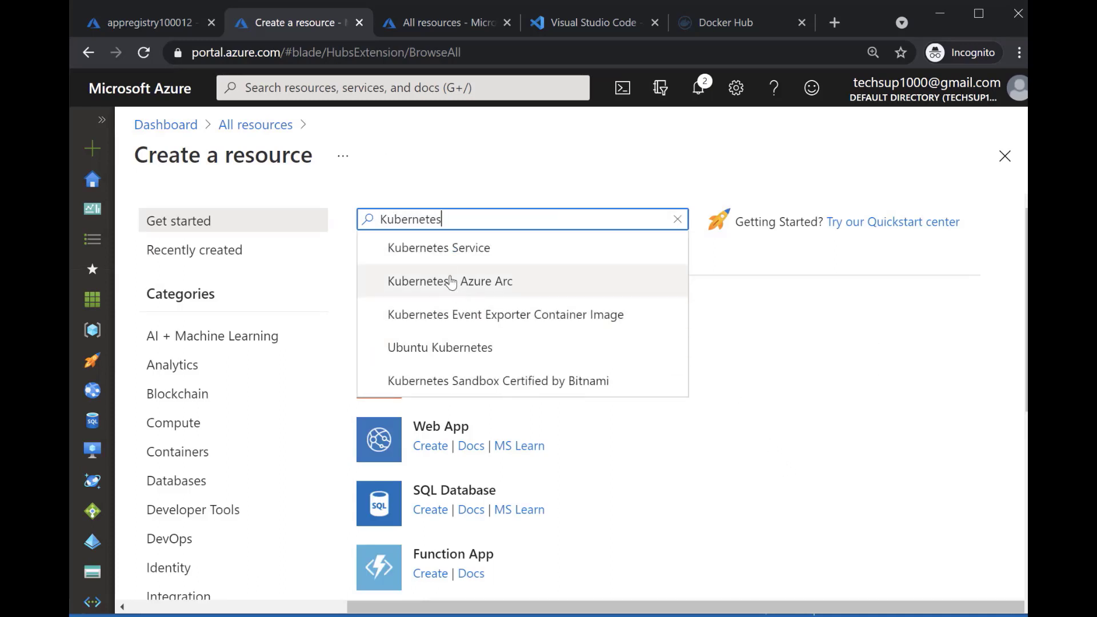
left_click(451, 257)
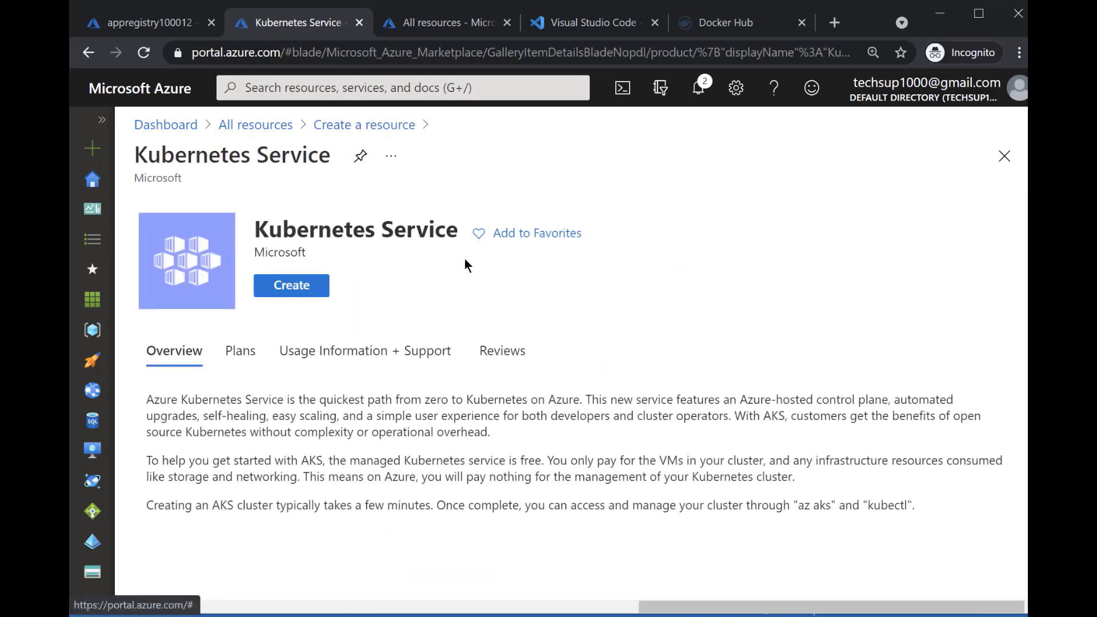
left_click(298, 301)
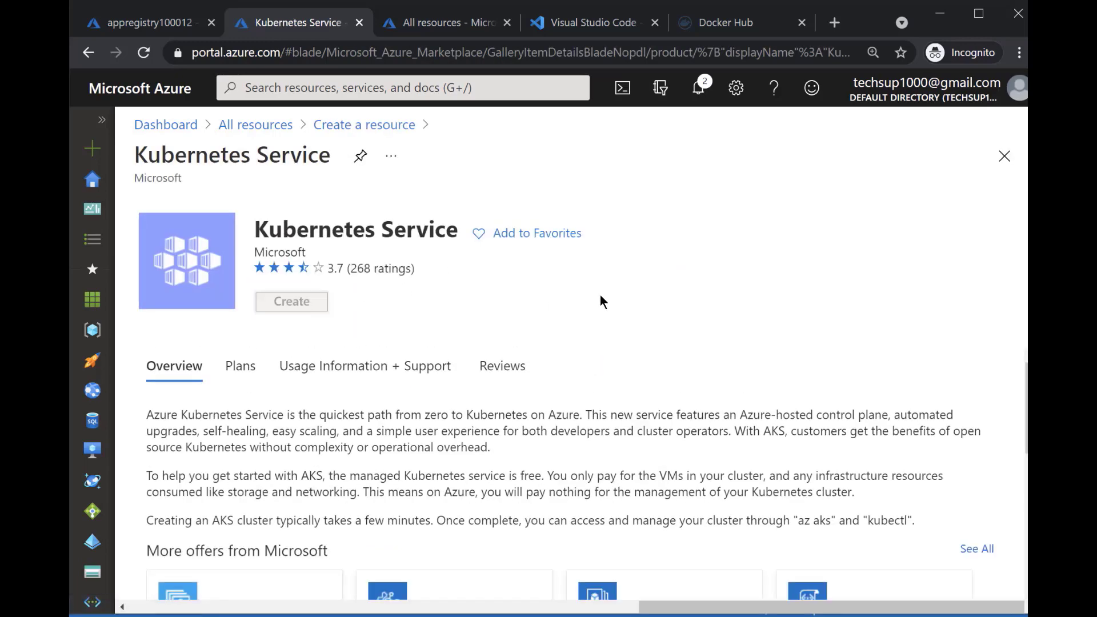
Create a new resource group named kubernetes-grp for the cluster
scroll(738, 316, "down", 2)
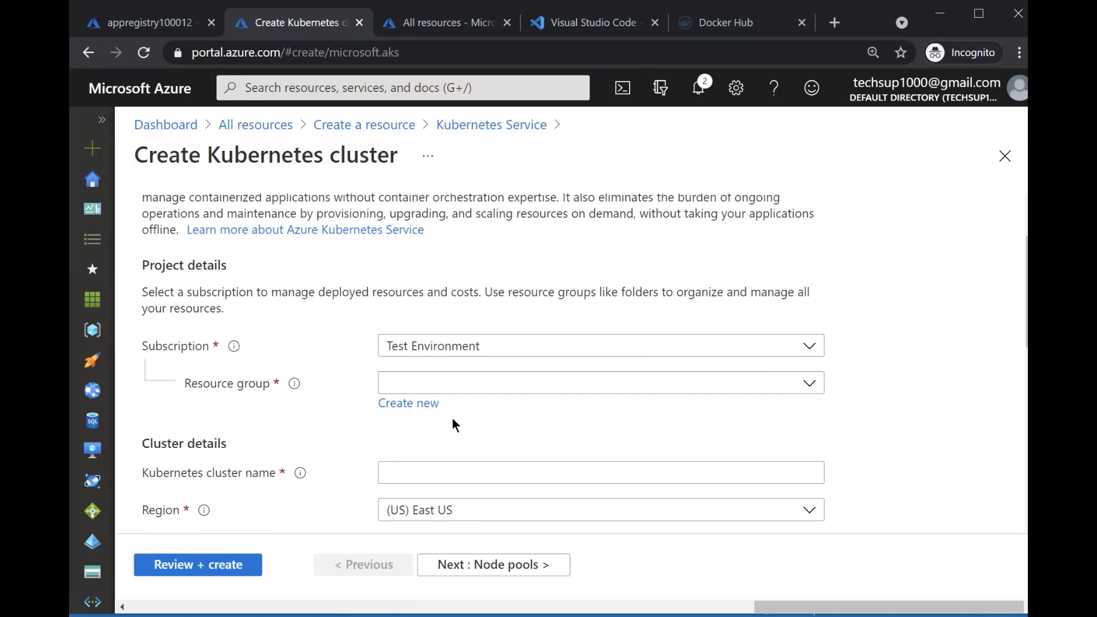
left_click(428, 406)
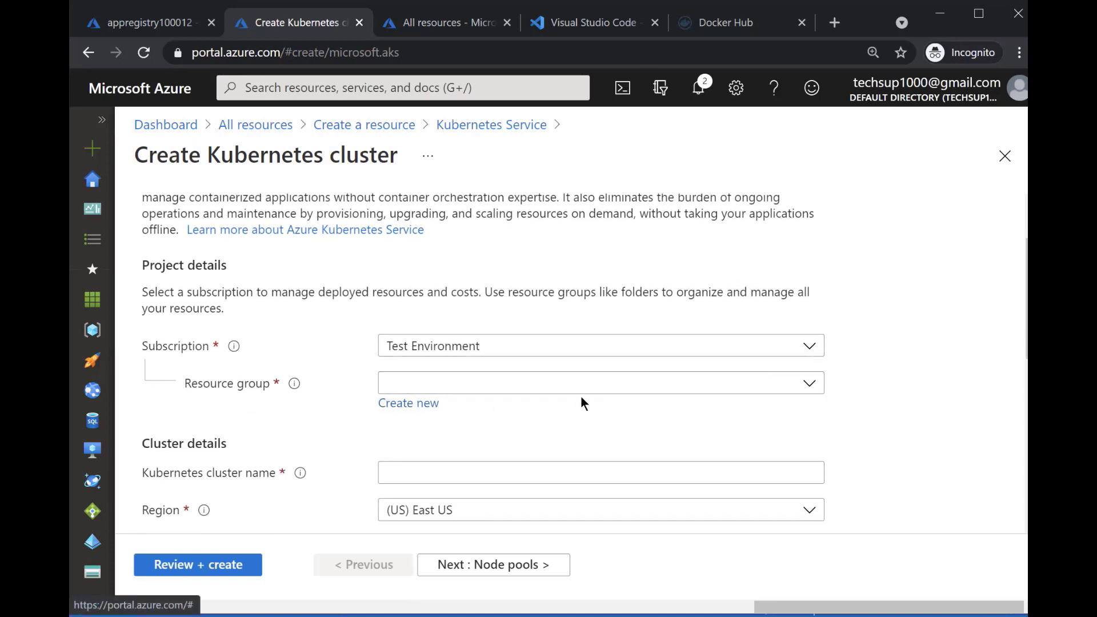
type("kubernme")
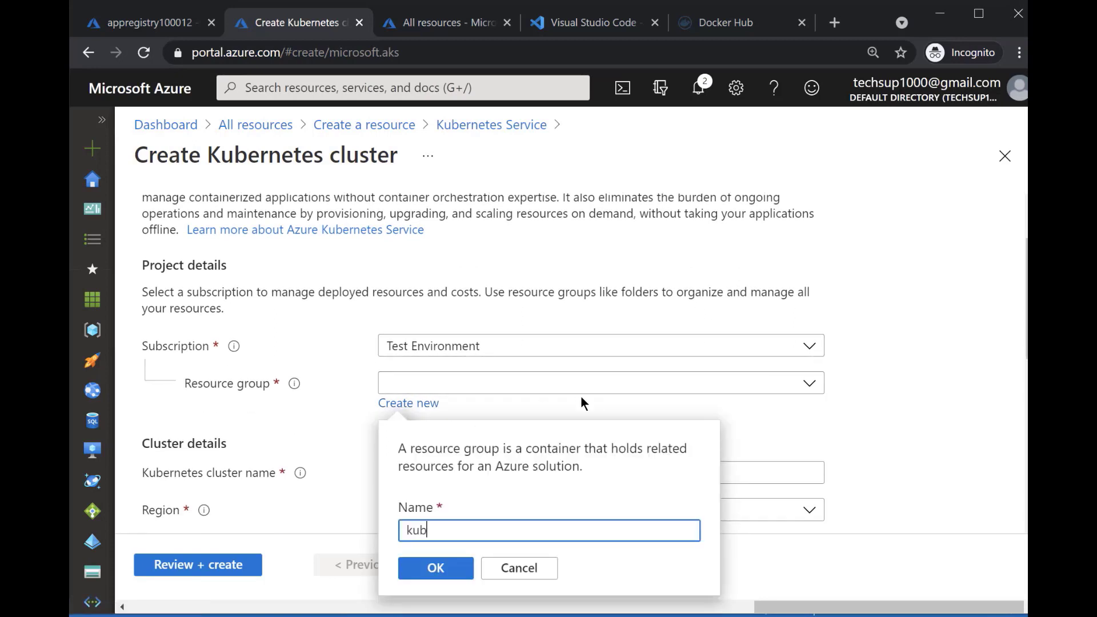
key("BackSpace")
key("BackSpace")
type("etest")
key("BackSpace")
type("-grp")
left_click(468, 571)
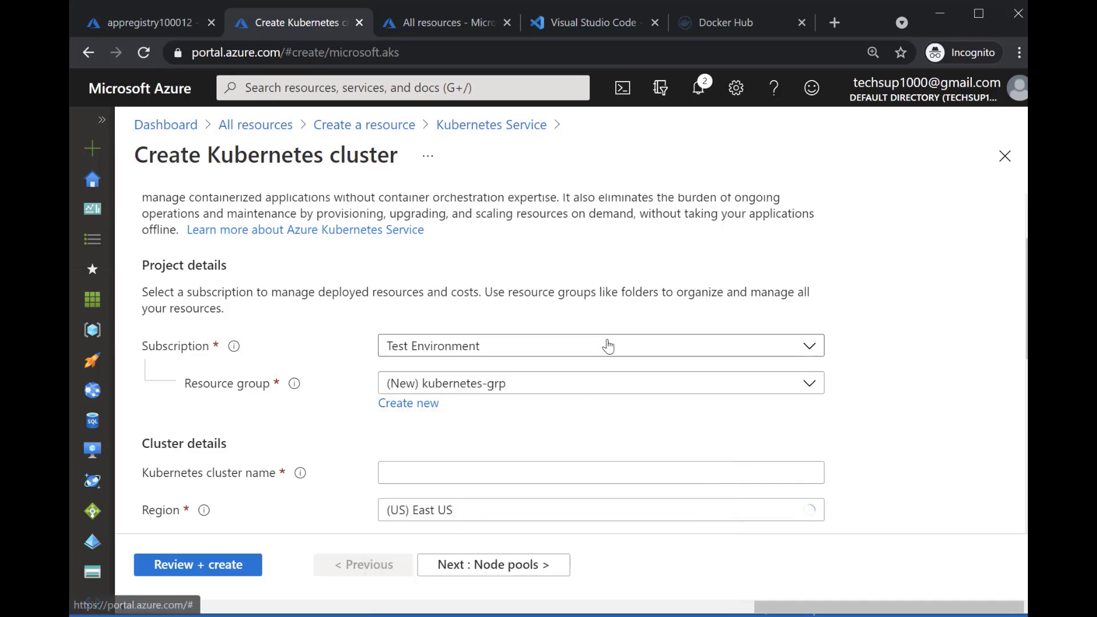
Name the Kubernetes cluster appcluster
scroll(629, 343, "down", 3)
left_click(580, 299)
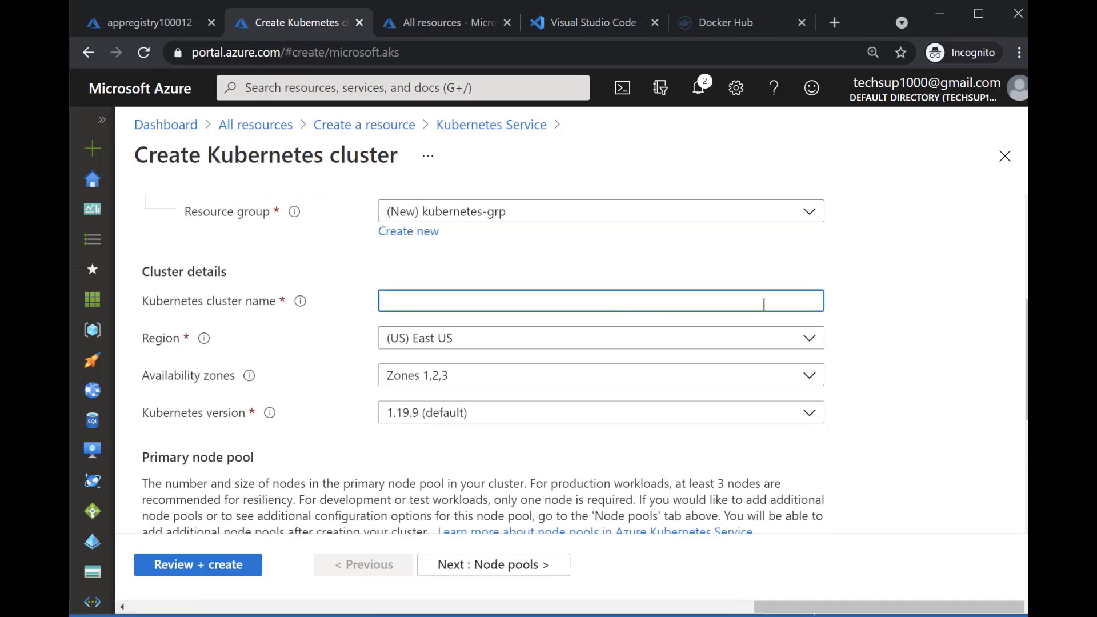
type("appp")
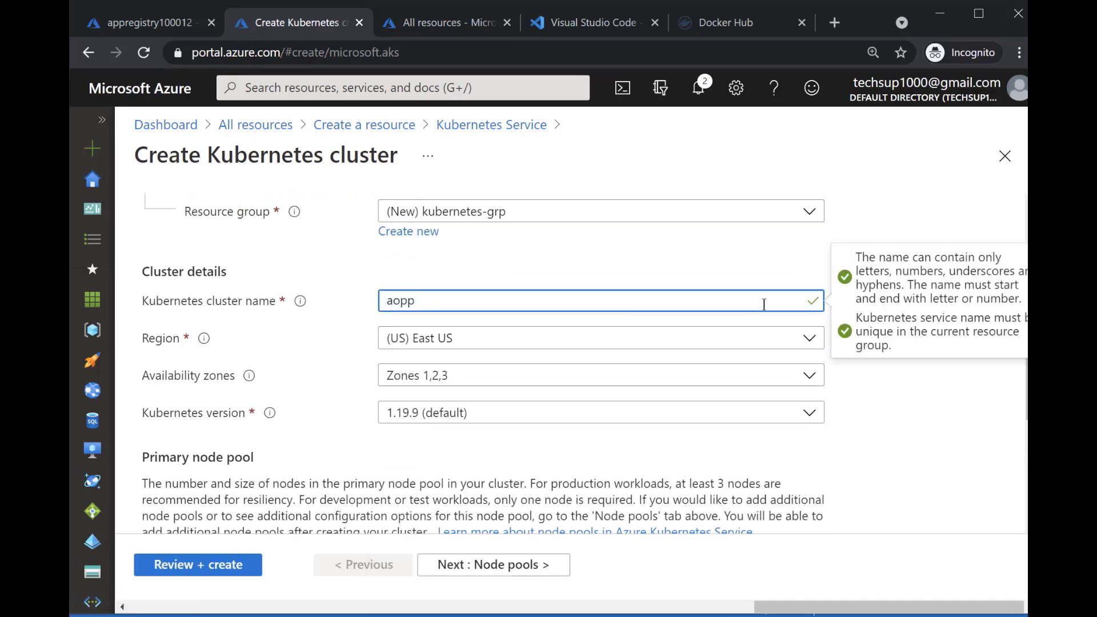
key("BackSpace")
key("BackSpace")
key("BackSpace")
type("ppcluster")
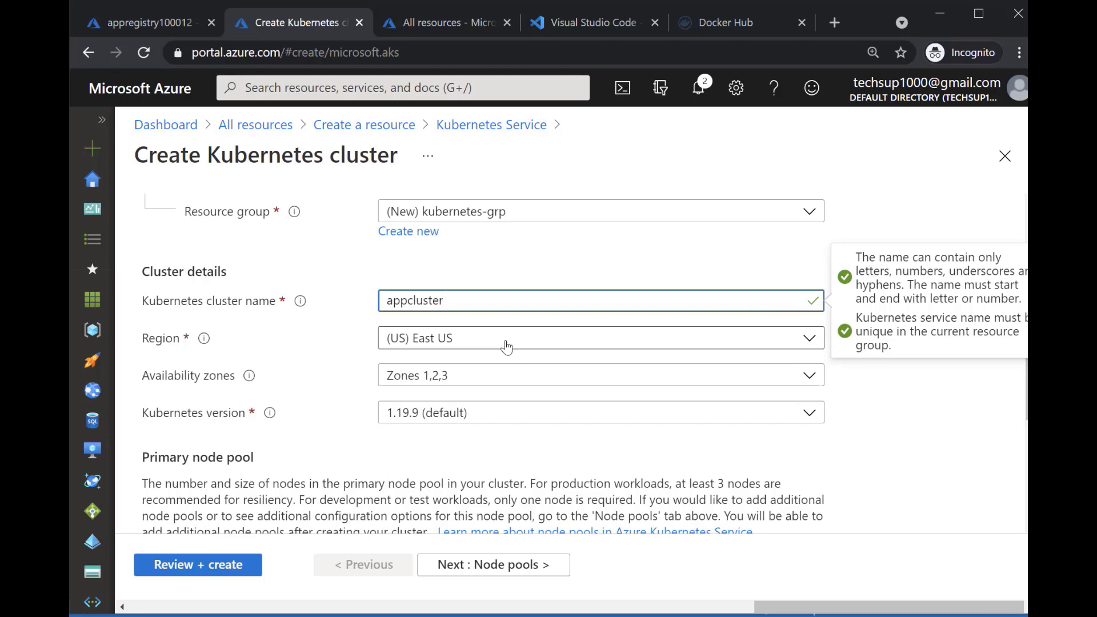
Deselect availability zones 1, 2 and 3 and look over the available Kubernetes versions
left_click(512, 374)
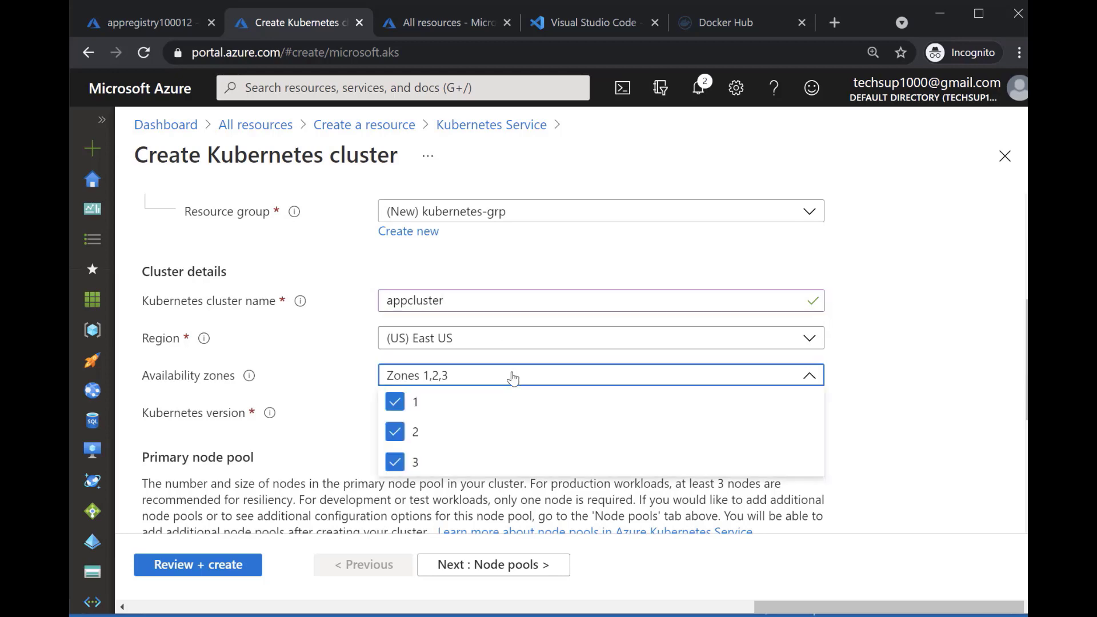
left_click(396, 404)
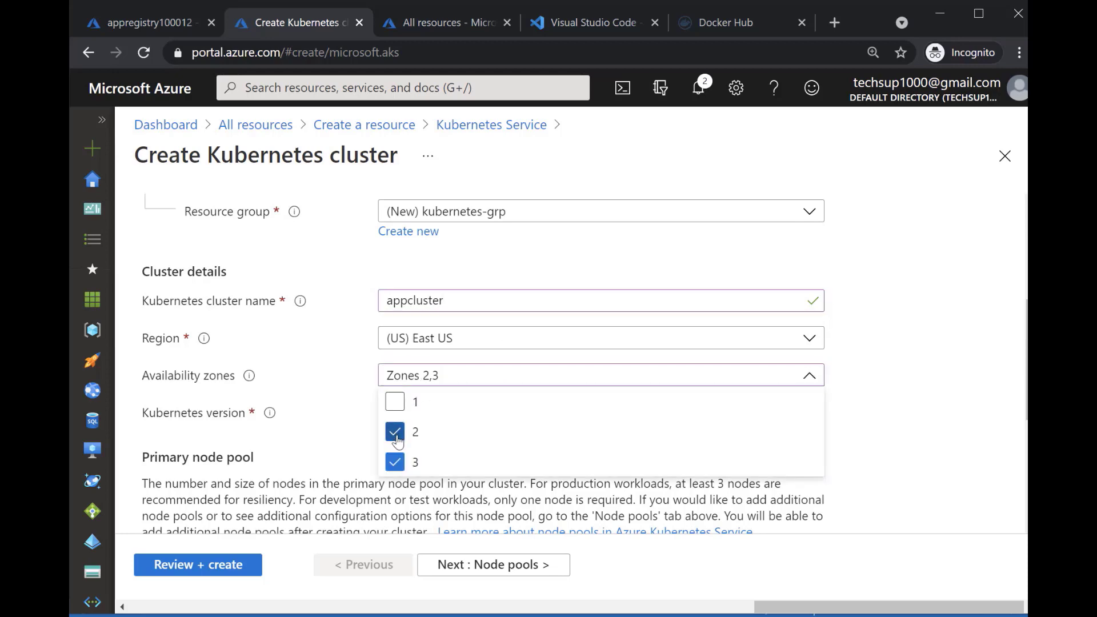
left_click(395, 432)
left_click(394, 462)
left_click(337, 390)
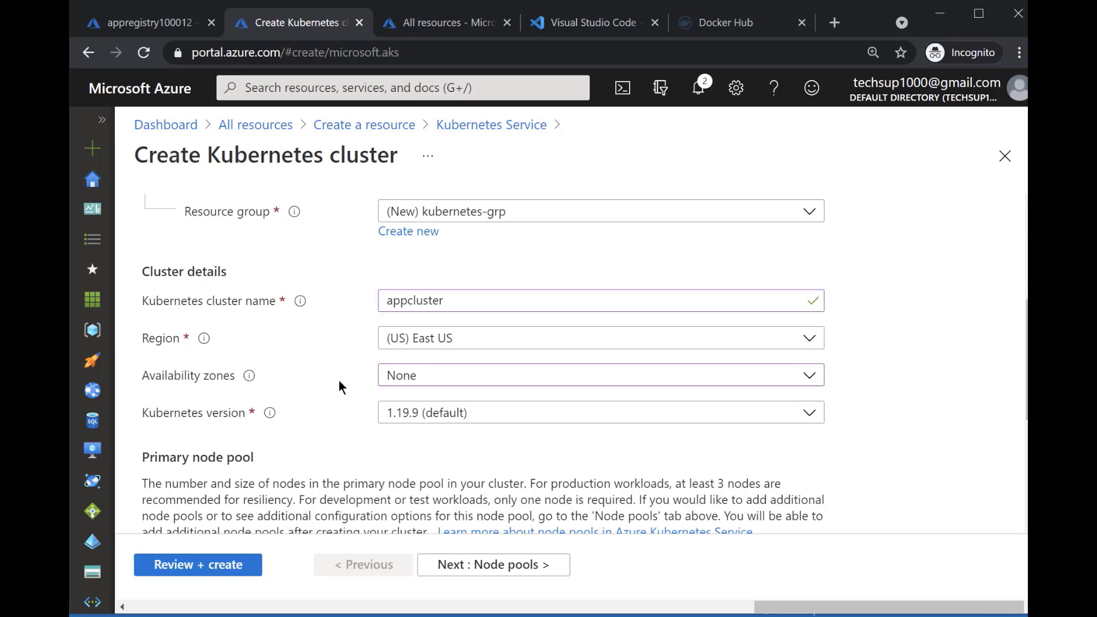
left_click(479, 415)
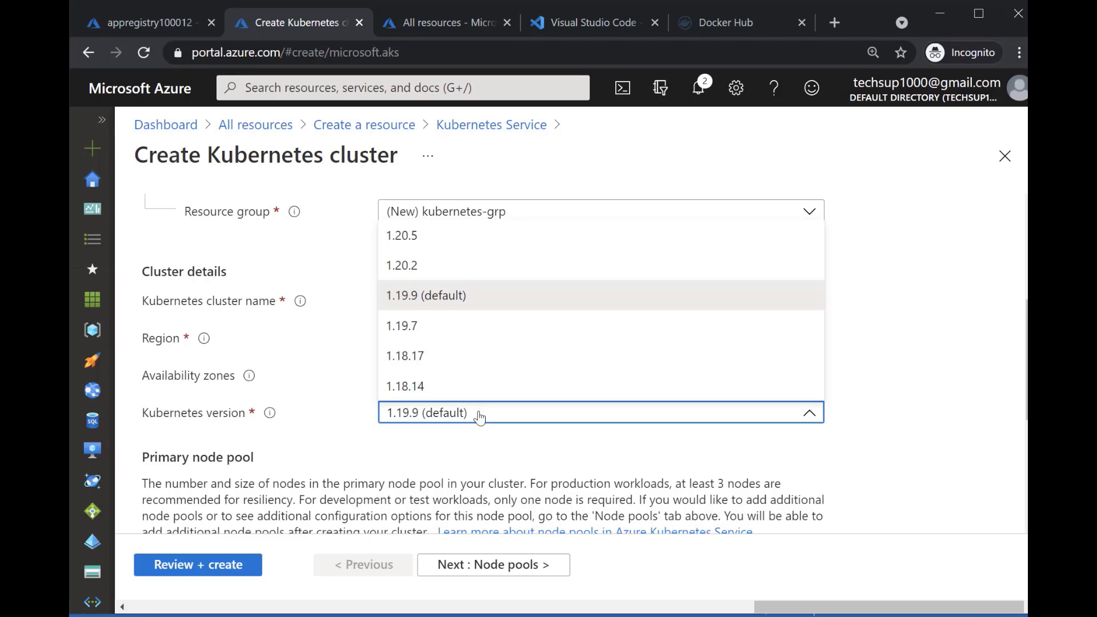
left_click(486, 436)
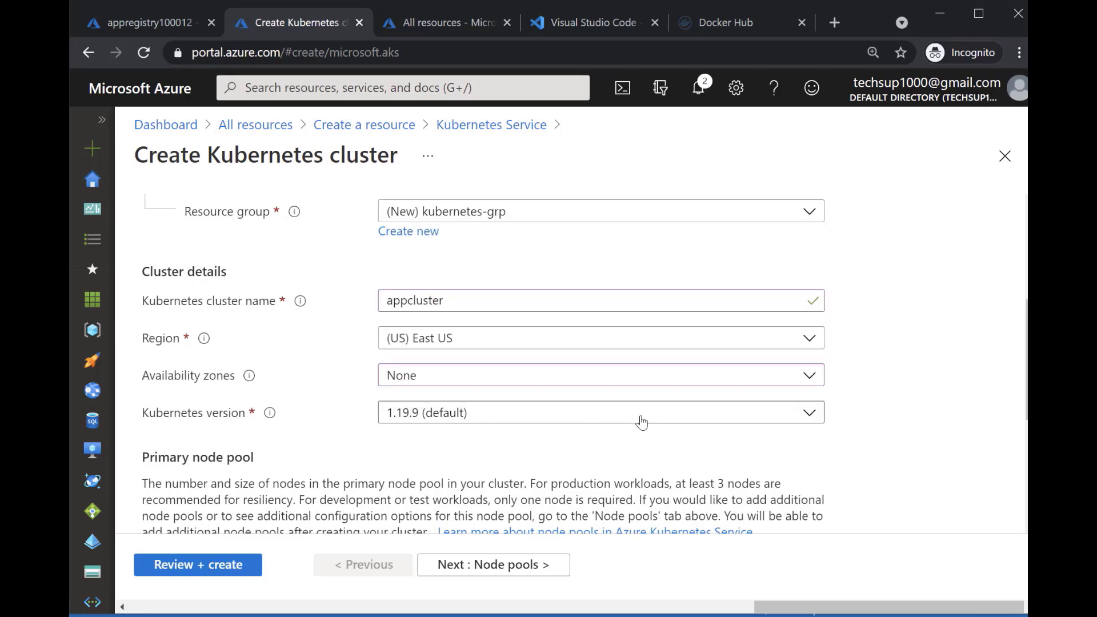
Set the primary node pool's node count to 1
scroll(641, 421, "down", 3)
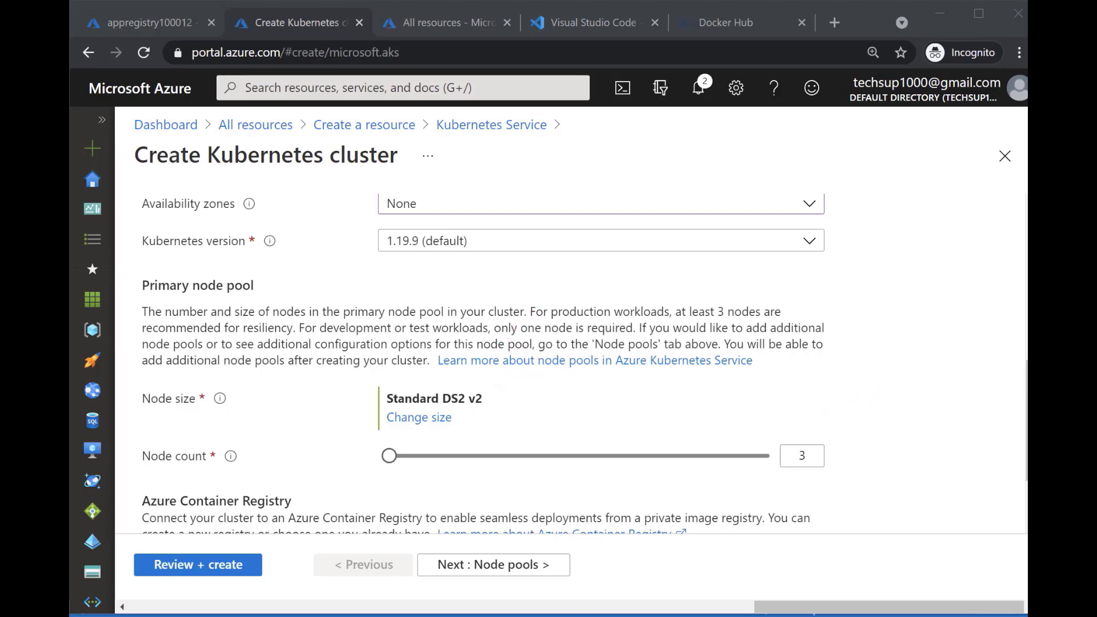
double_click(801, 456)
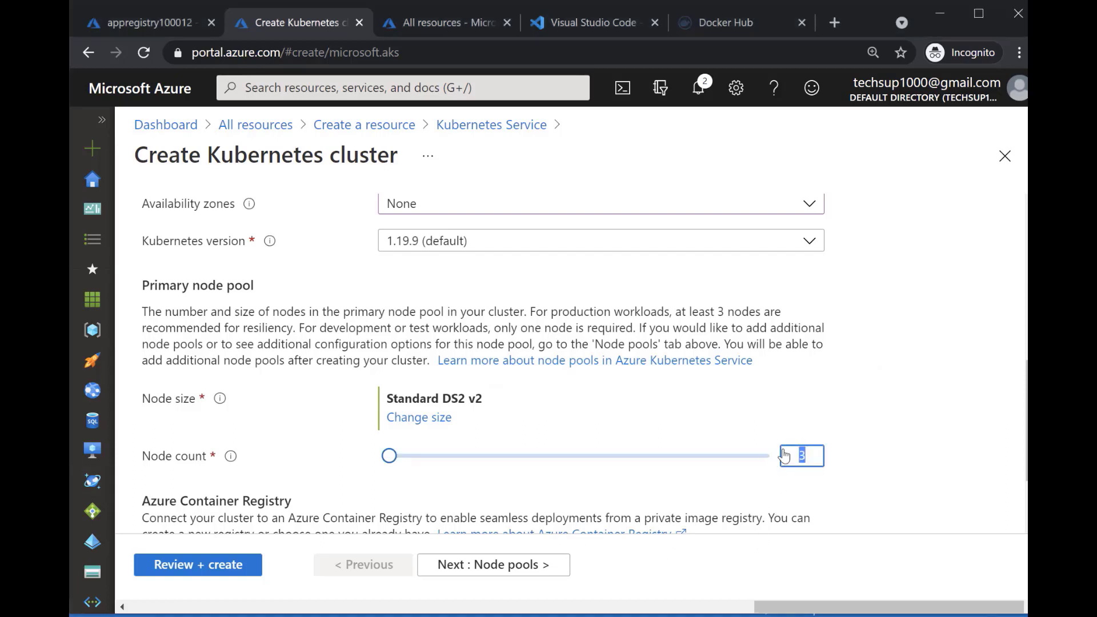
type("1")
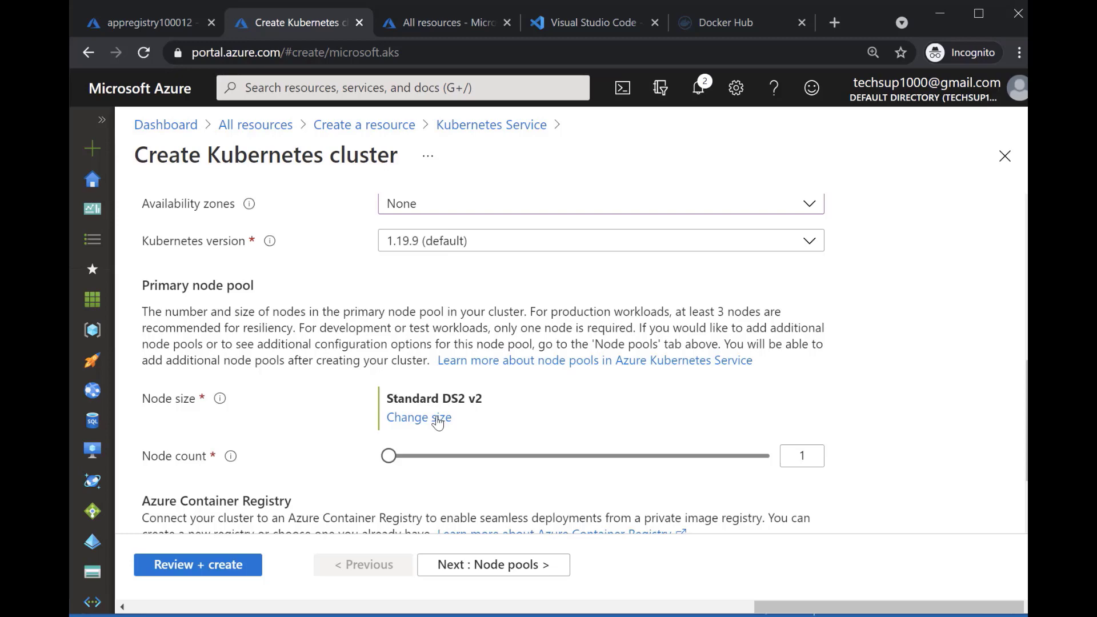
Connect the cluster to the existing container registry appregistry100012
scroll(518, 411, "down", 2)
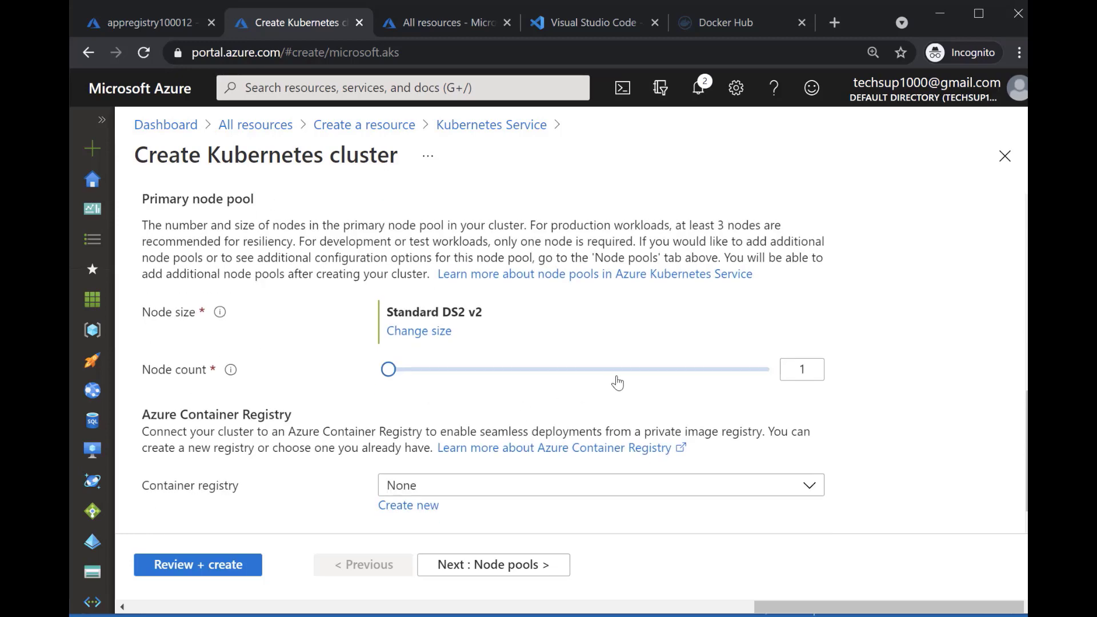
scroll(614, 379, "down", 1)
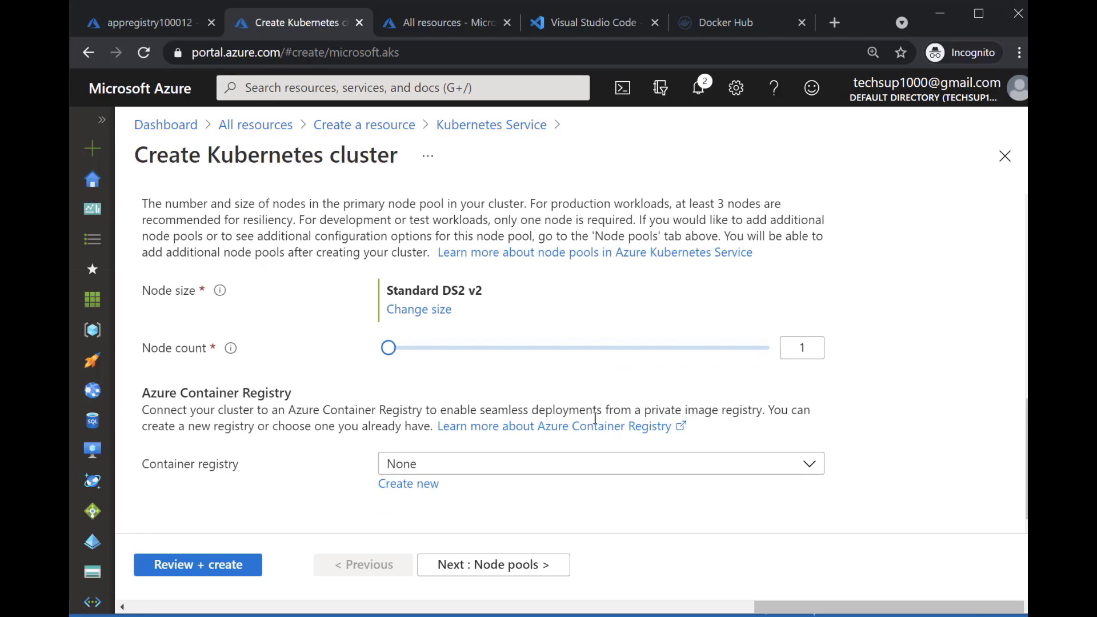
left_click(577, 476)
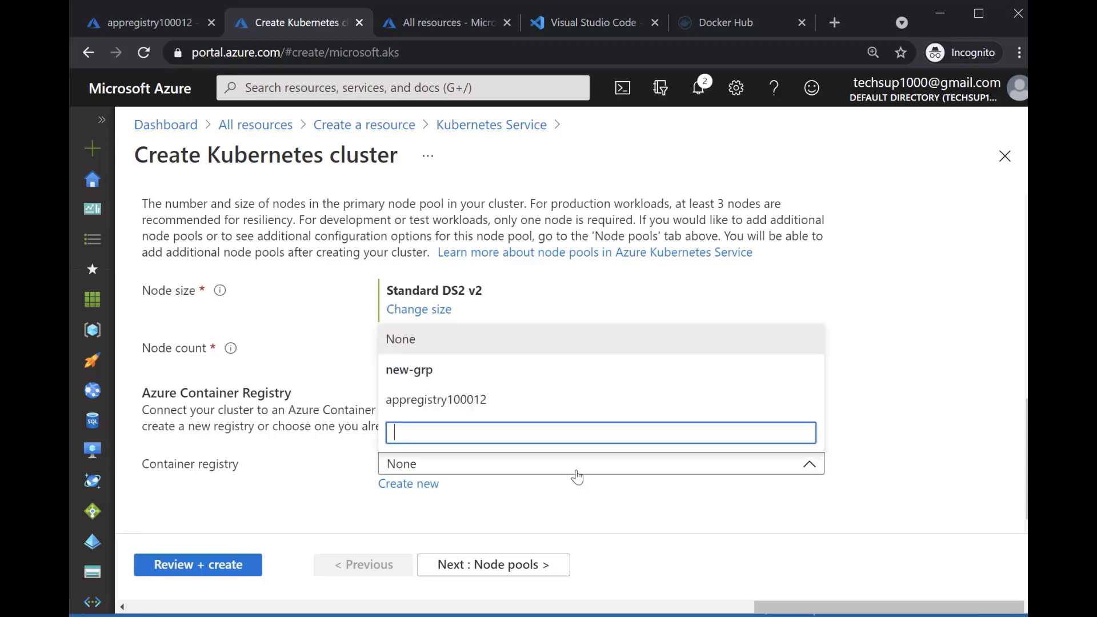
left_click(479, 400)
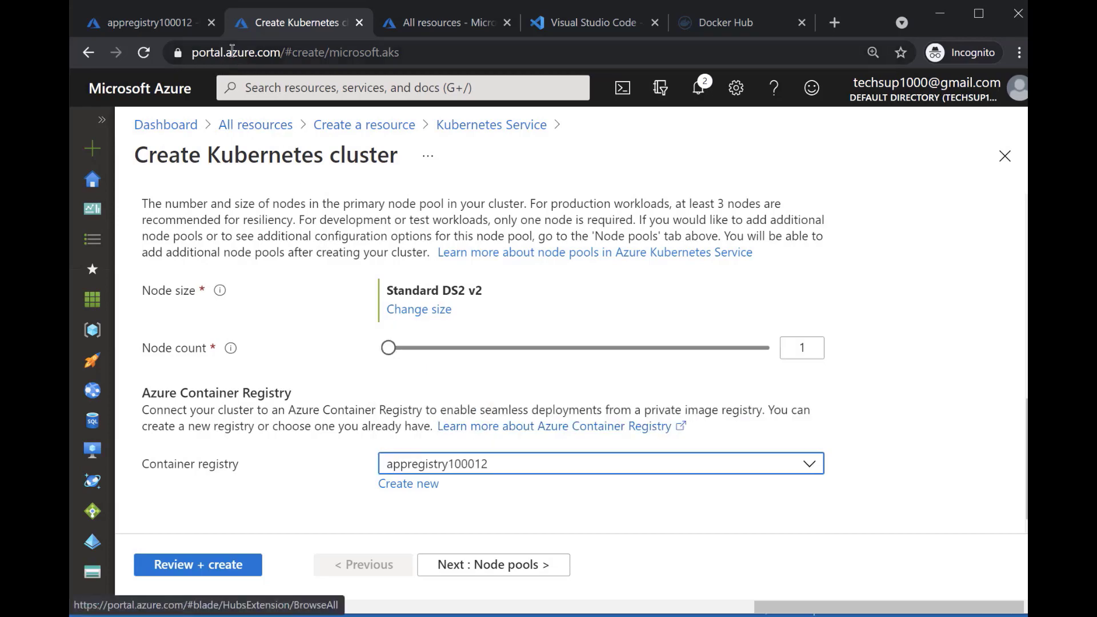
Check the overview of the appregistry100012 container registry, and return to the cluster creation form
left_click(150, 25)
scroll(267, 283, "up", 2)
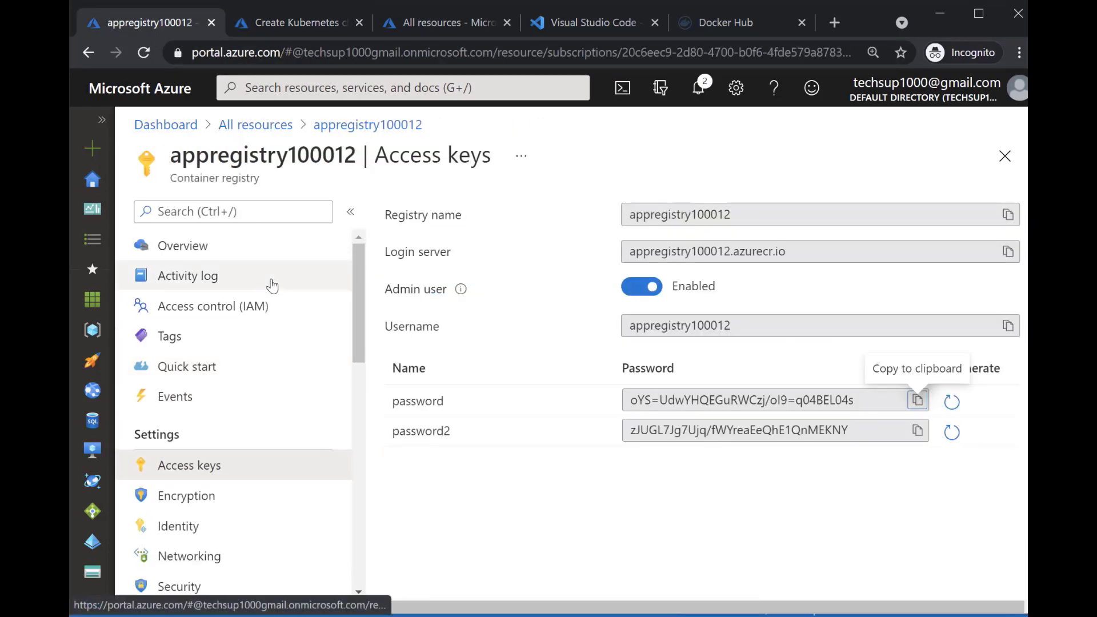
left_click(258, 257)
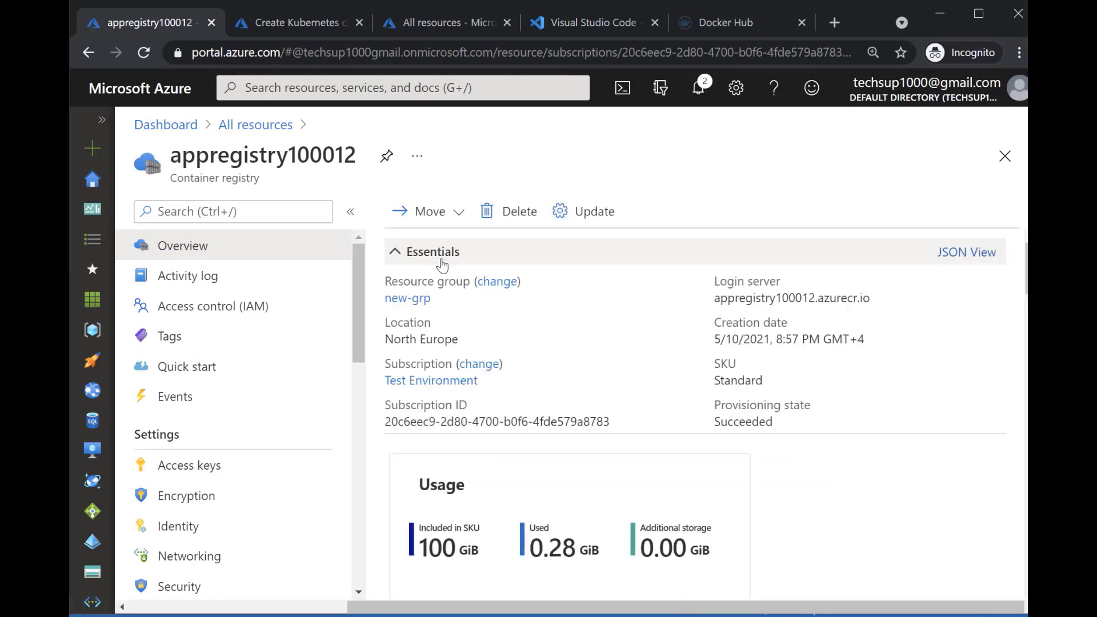
left_click(323, 24)
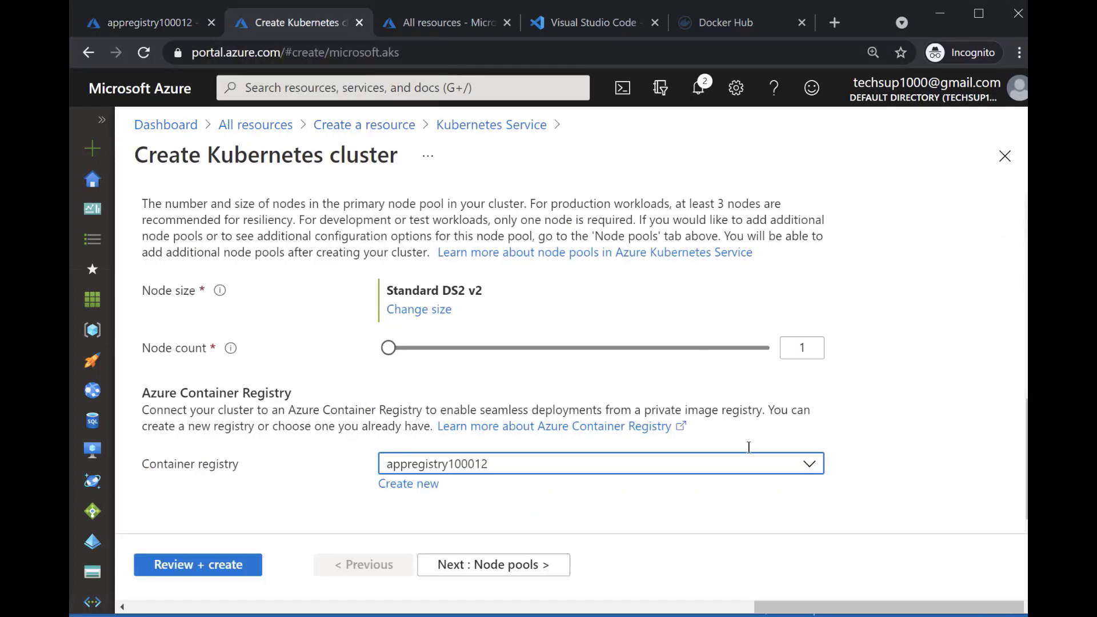
Proceed to the node pool settings and review the agentpool details, virtual nodes and scale set options
left_click(531, 566)
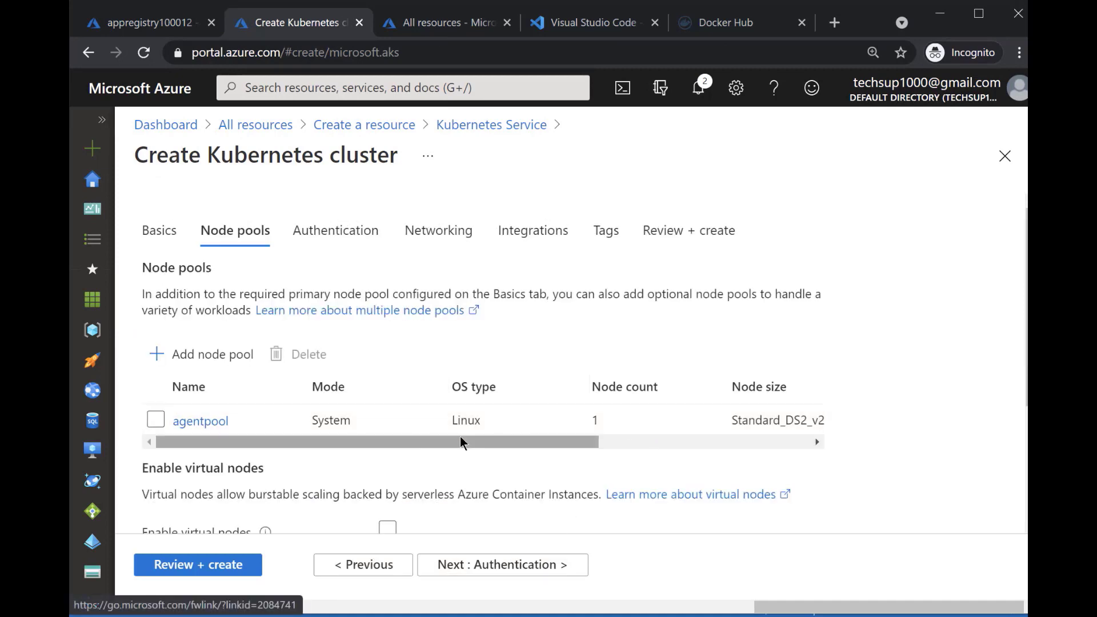
left_click_drag(469, 445, 530, 439)
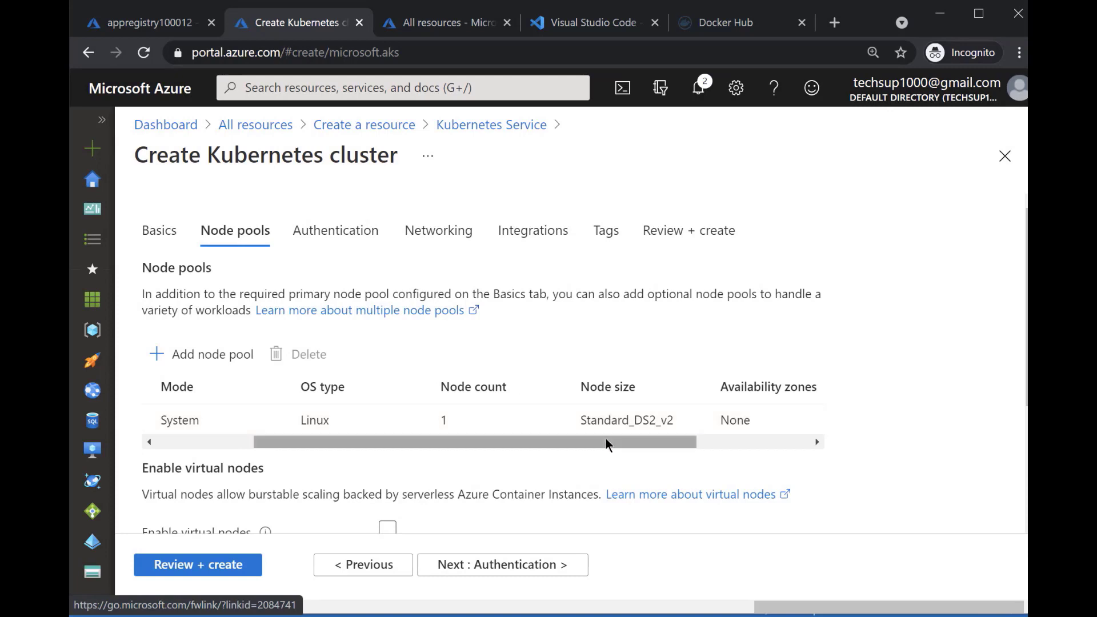
left_click_drag(458, 443, 360, 451)
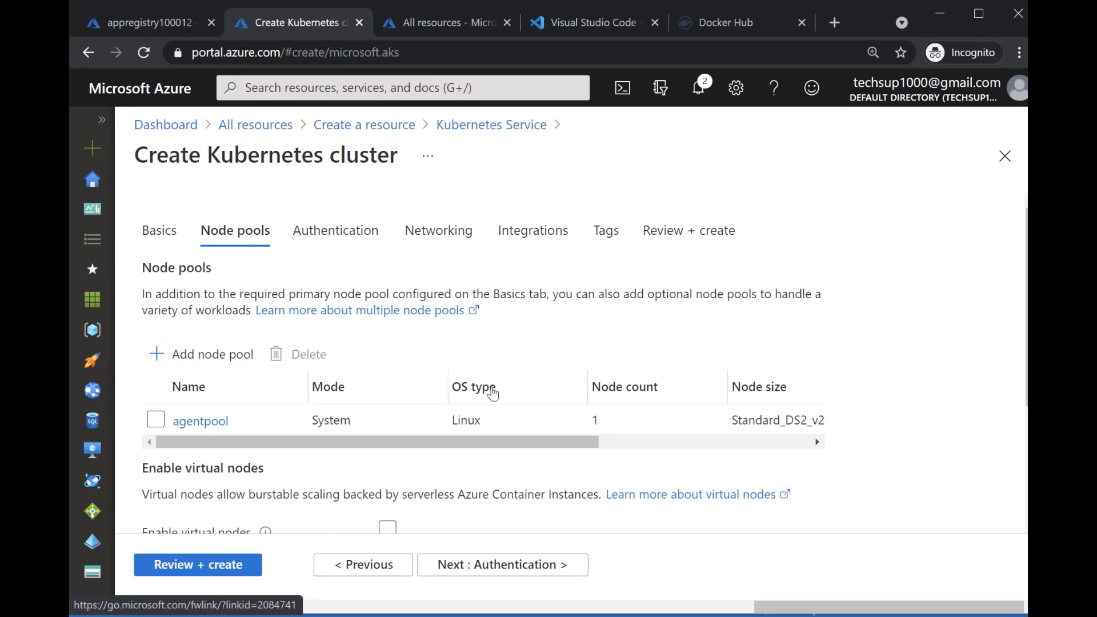
scroll(488, 385, "down", 3)
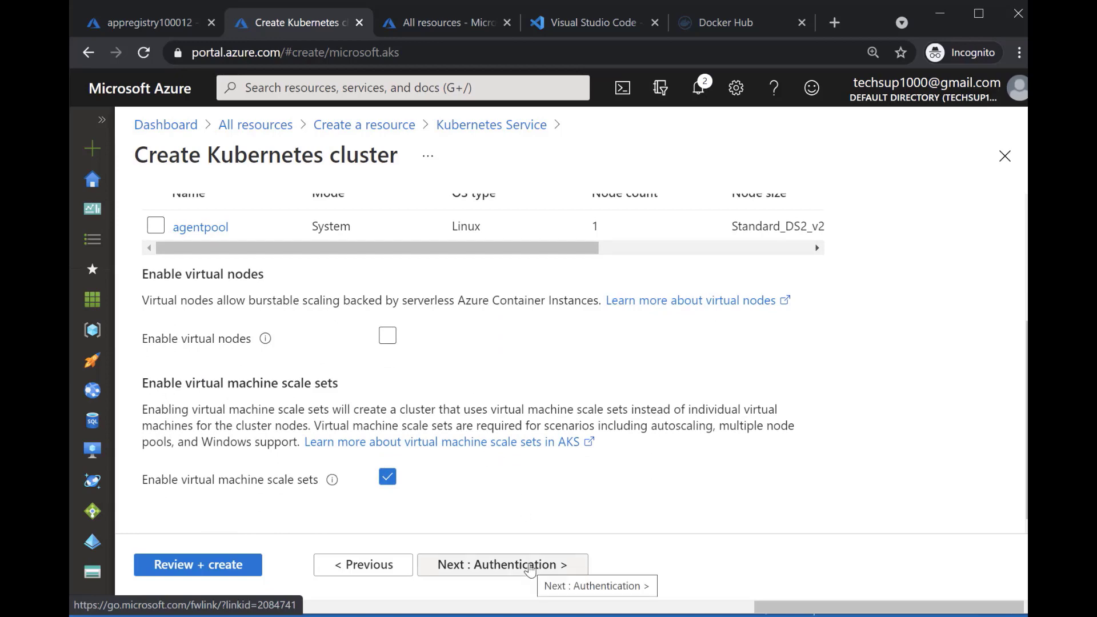
Accept the default authentication and networking settings and proceed to the cluster's integration settings
left_click(529, 566)
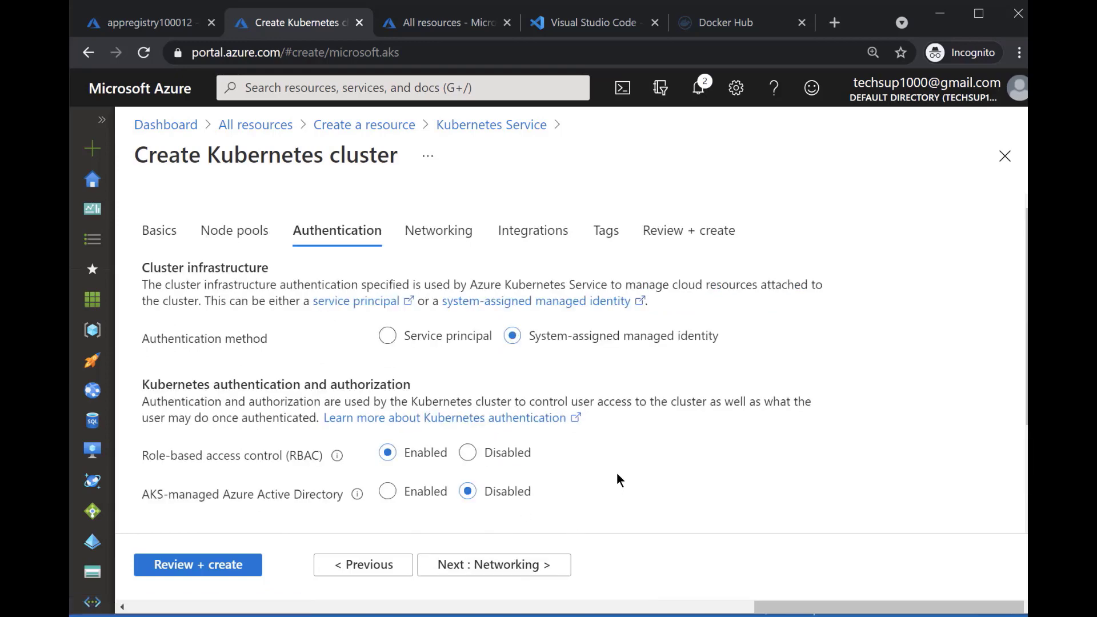
scroll(623, 468, "down", 3)
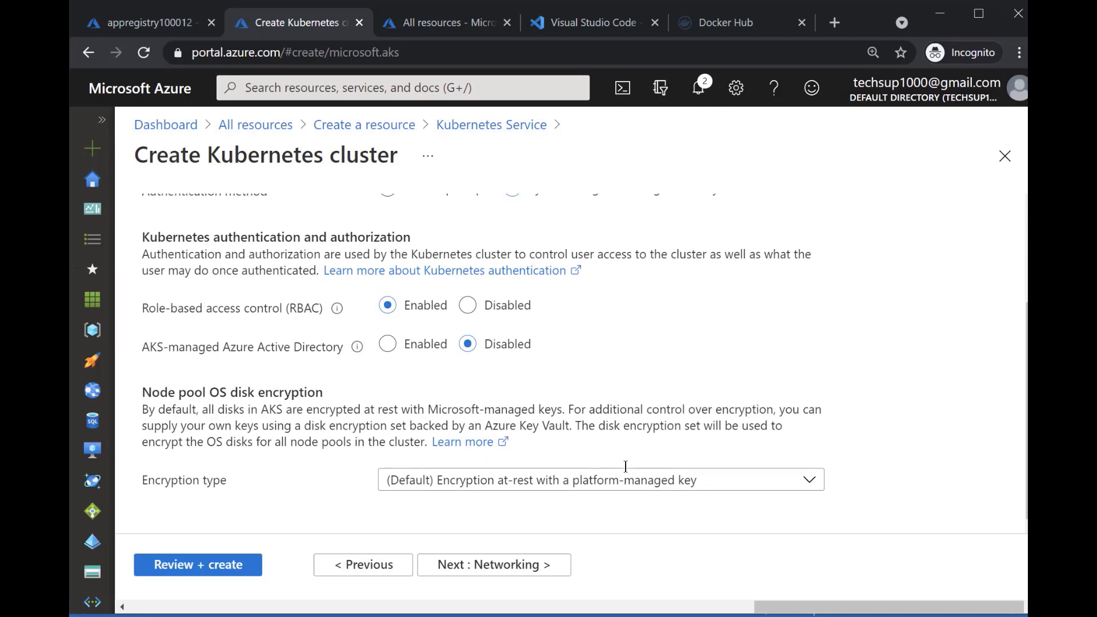
left_click(541, 565)
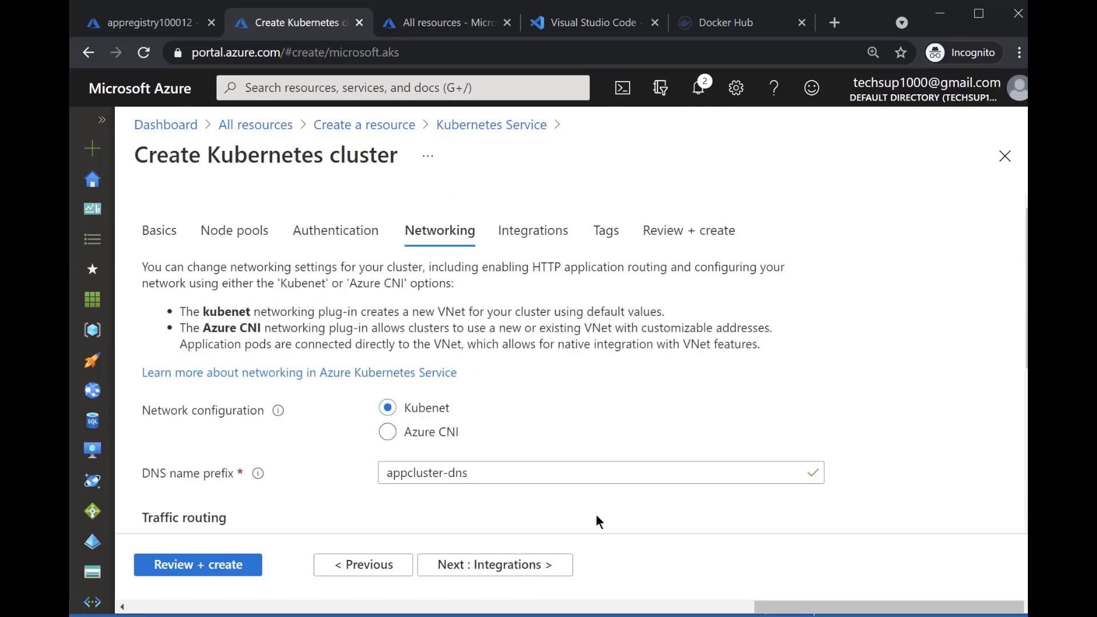
scroll(597, 520, "down", 5)
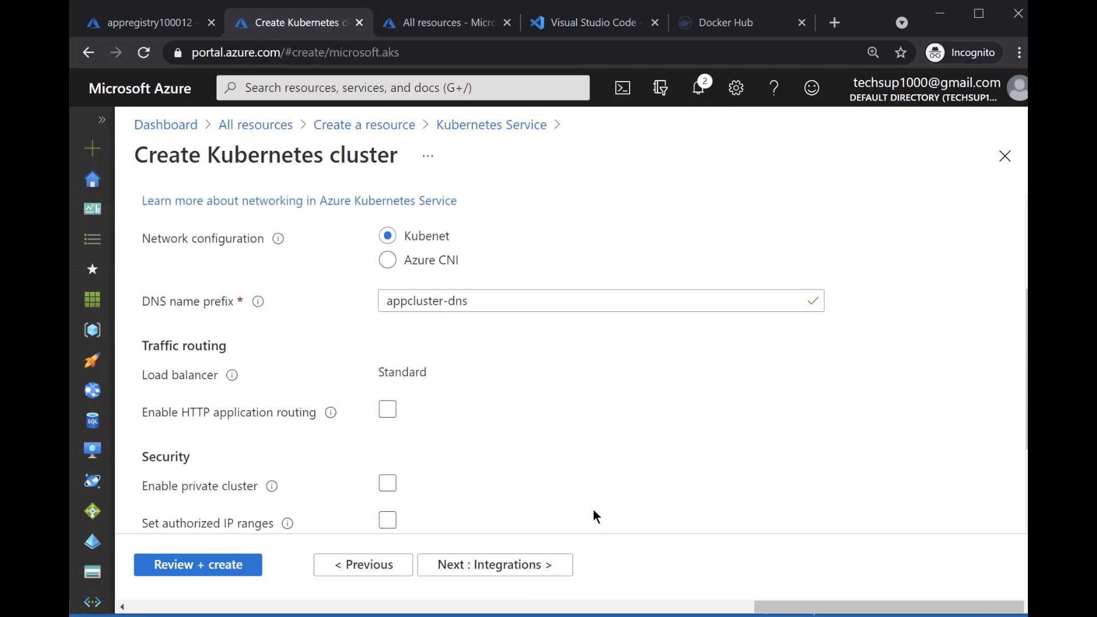
left_click(516, 567)
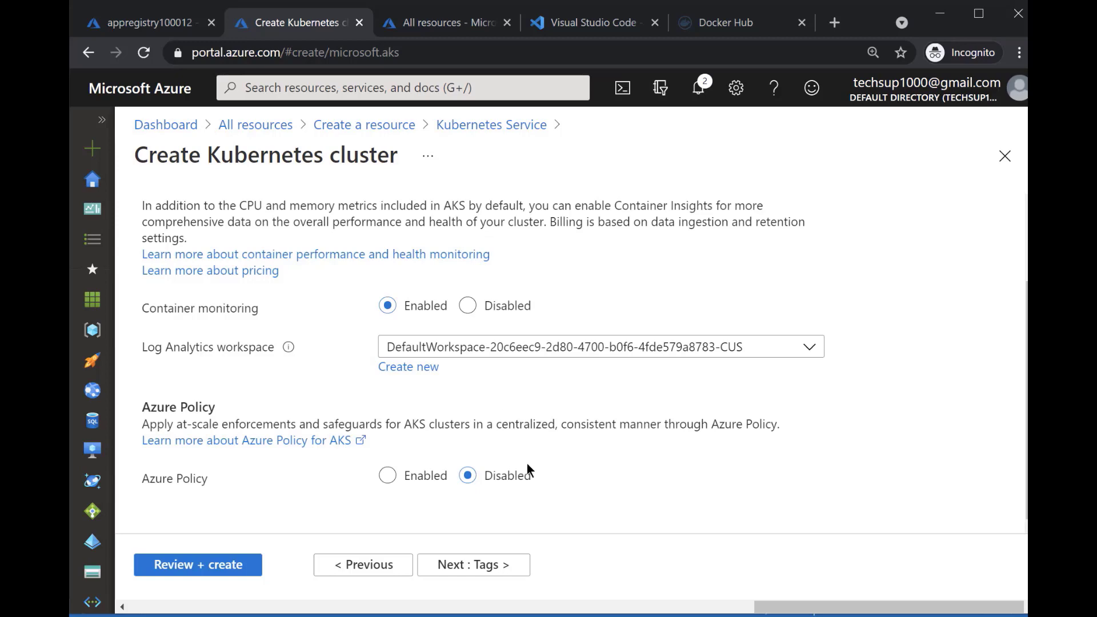
Accept the default integration and tag settings, and create the appcluster Kubernetes cluster after validation
scroll(526, 464, "up", 2)
left_click(481, 568)
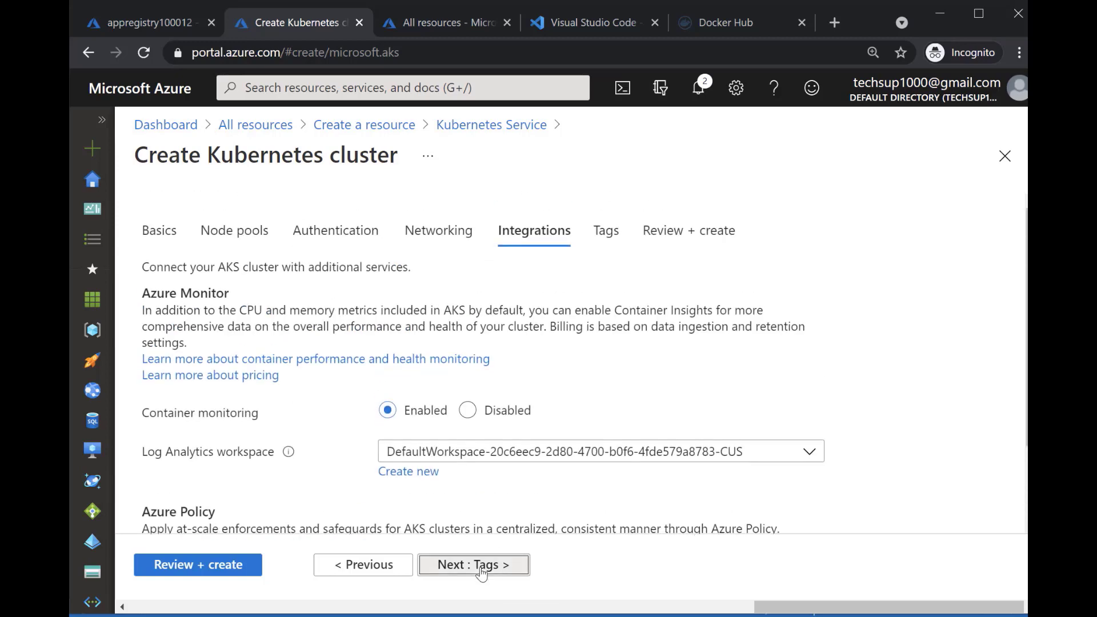
left_click(481, 569)
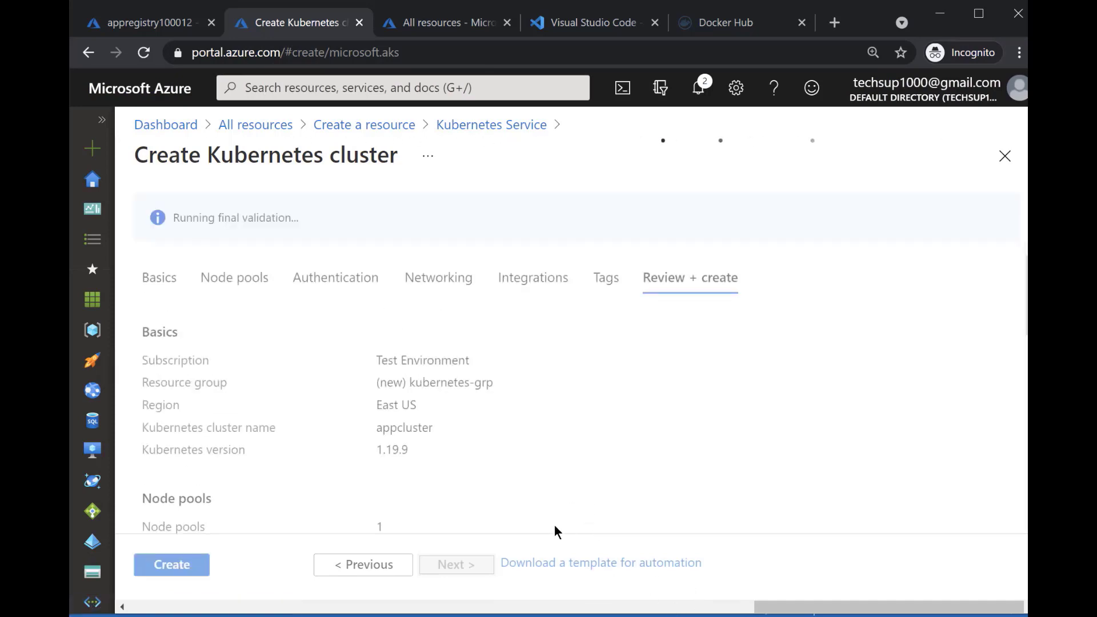
left_click(156, 576)
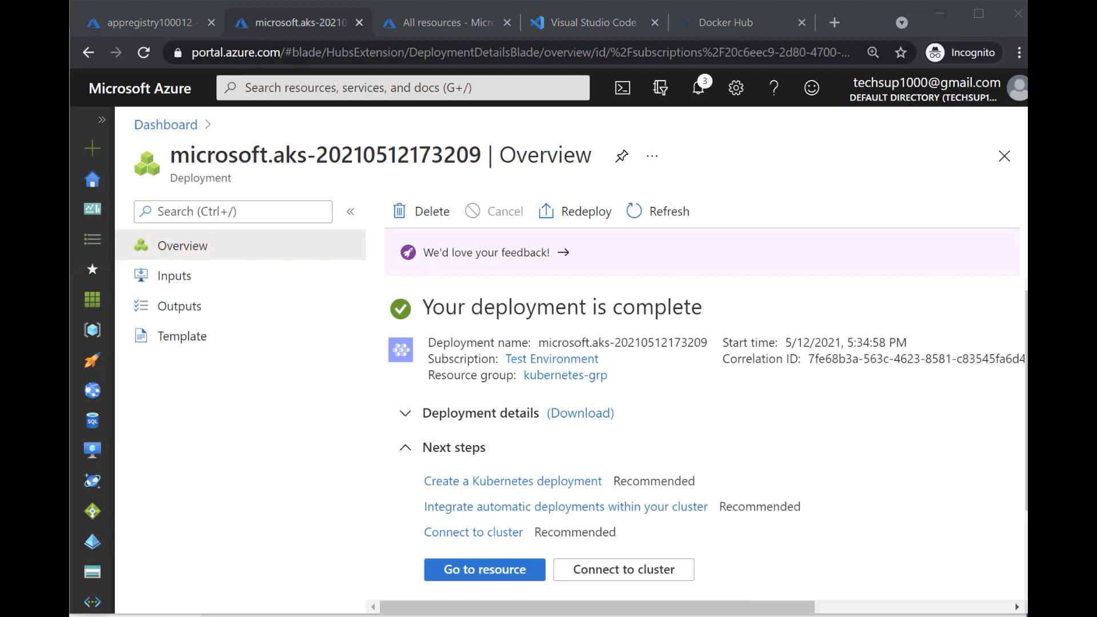
Open the deployed appcluster resource and review its workload deployments, pods and replica sets, plus its services and ingresses
left_click(522, 570)
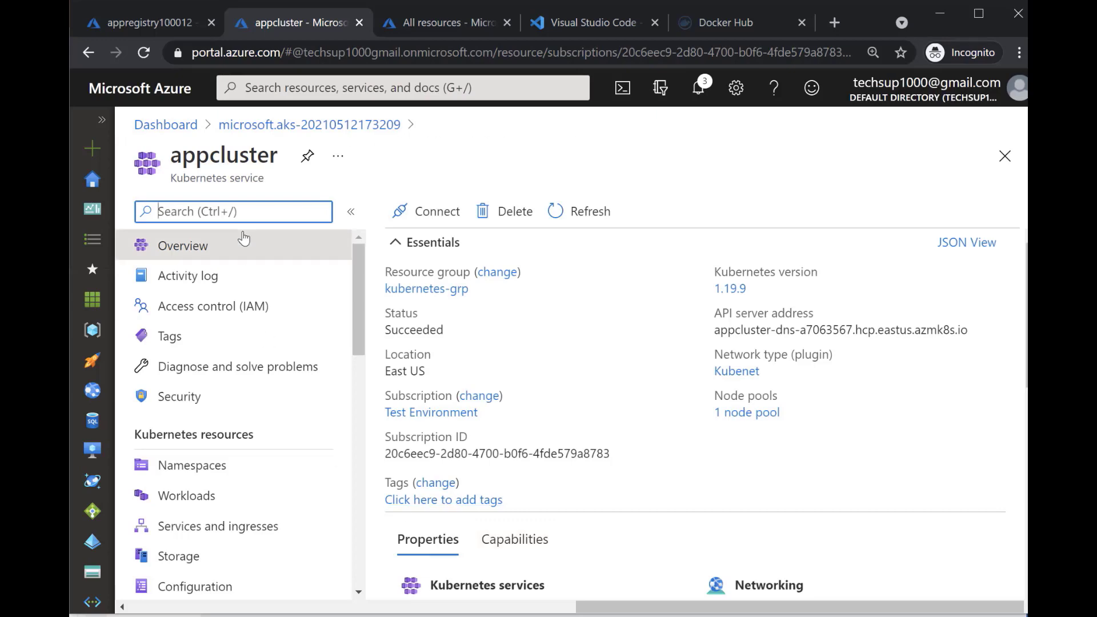
left_click_drag(360, 272, 366, 323)
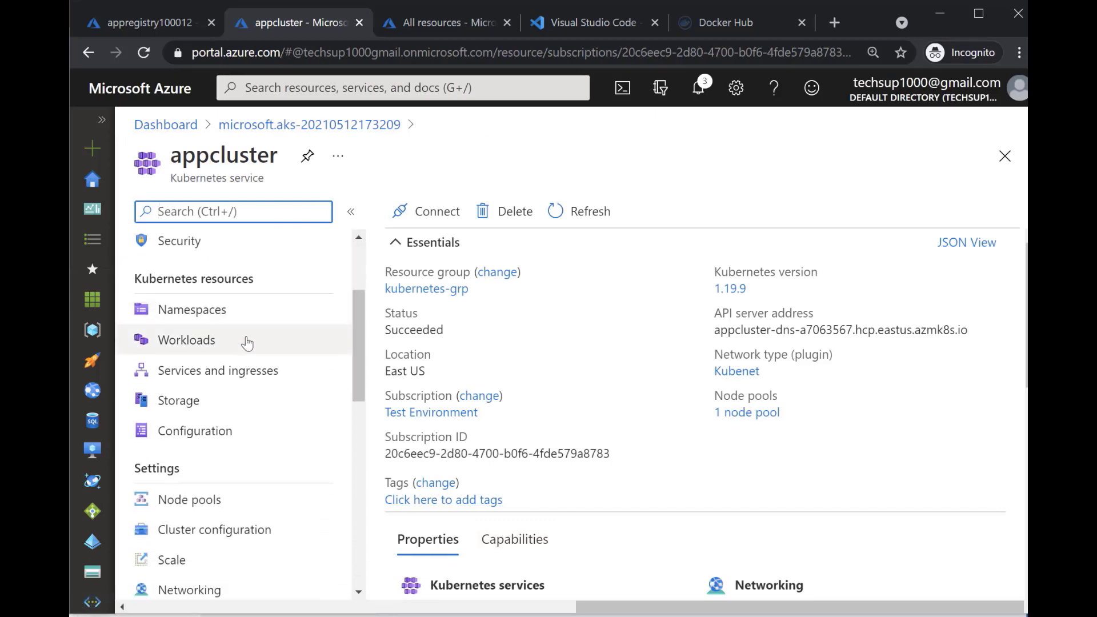
left_click(210, 341)
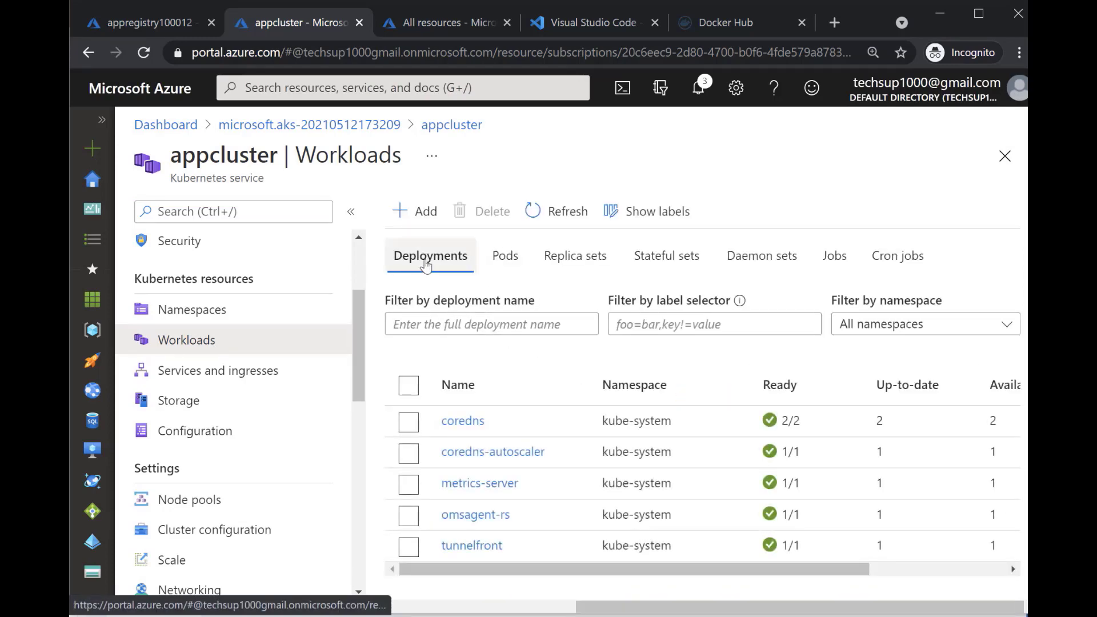
left_click(503, 261)
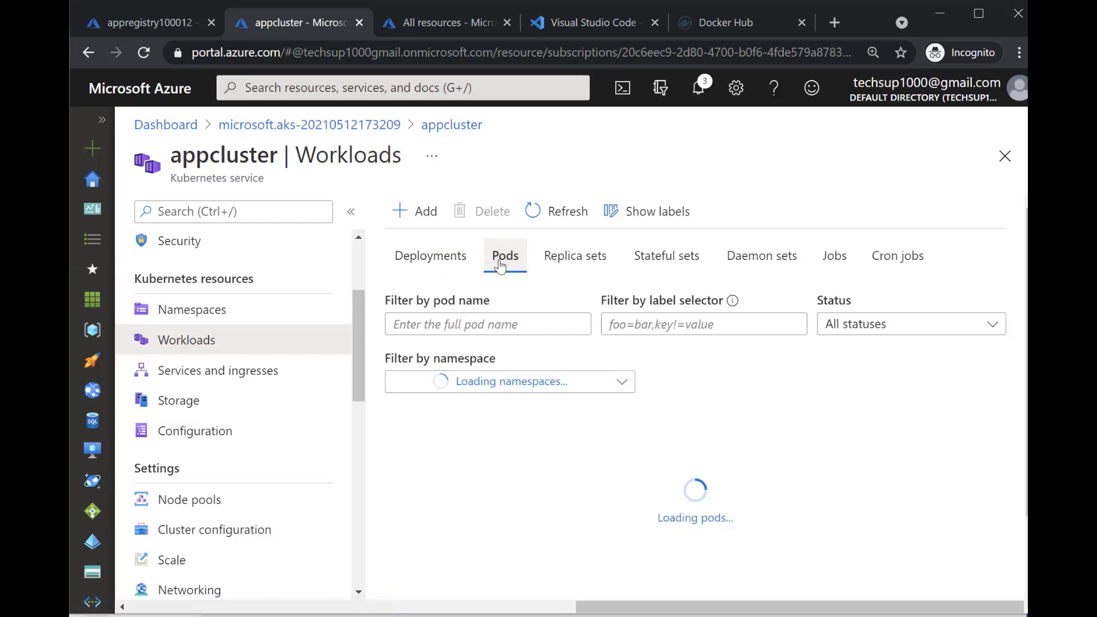
left_click(600, 263)
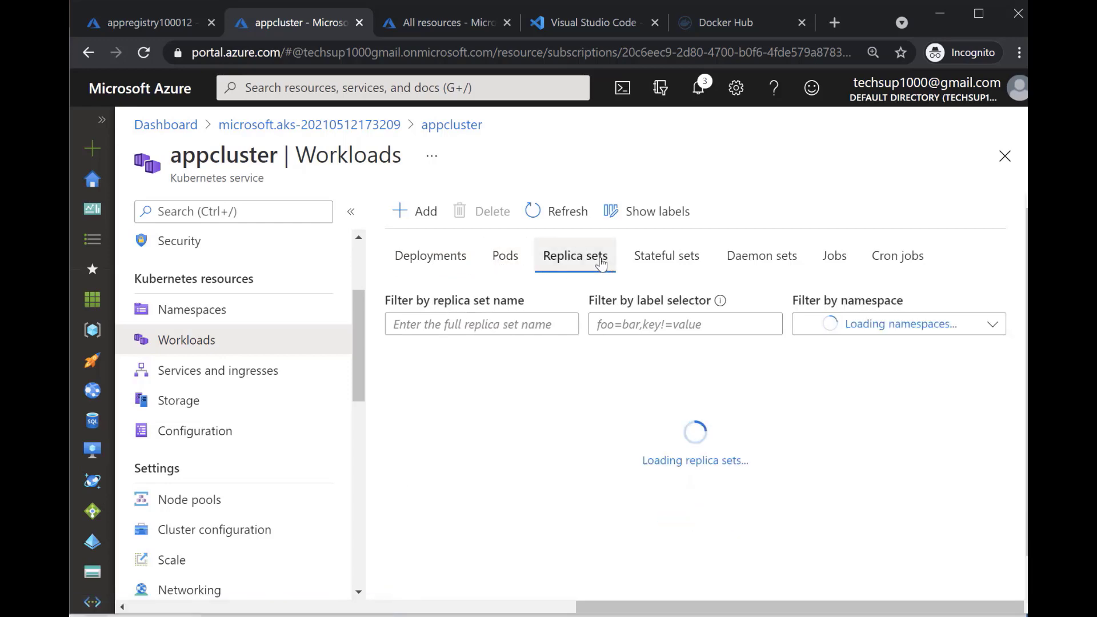
left_click(455, 262)
left_click(244, 372)
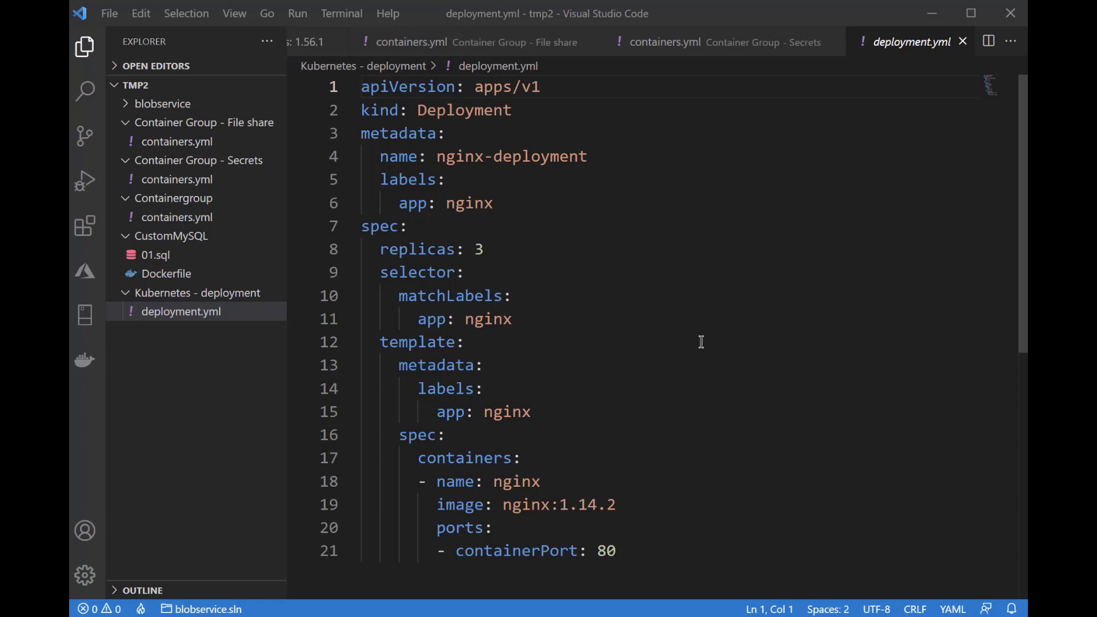
Examine the kind, metadata name and app label entries of deployment.yml in Visual Studio Code
left_click_drag(361, 111, 512, 111)
left_click(465, 111)
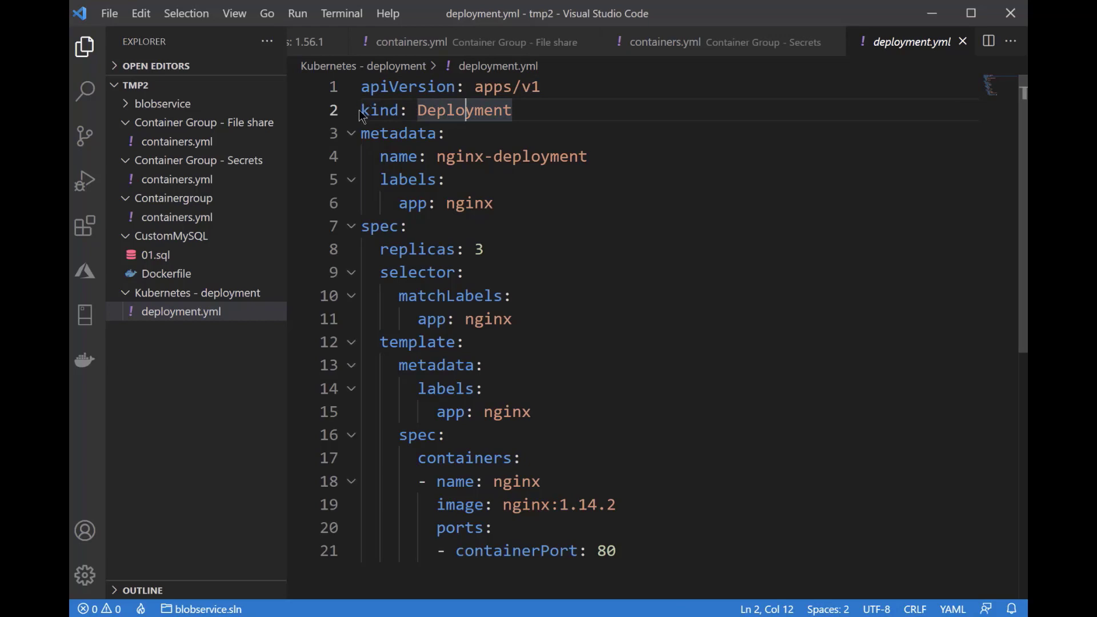
left_click_drag(362, 110, 513, 110)
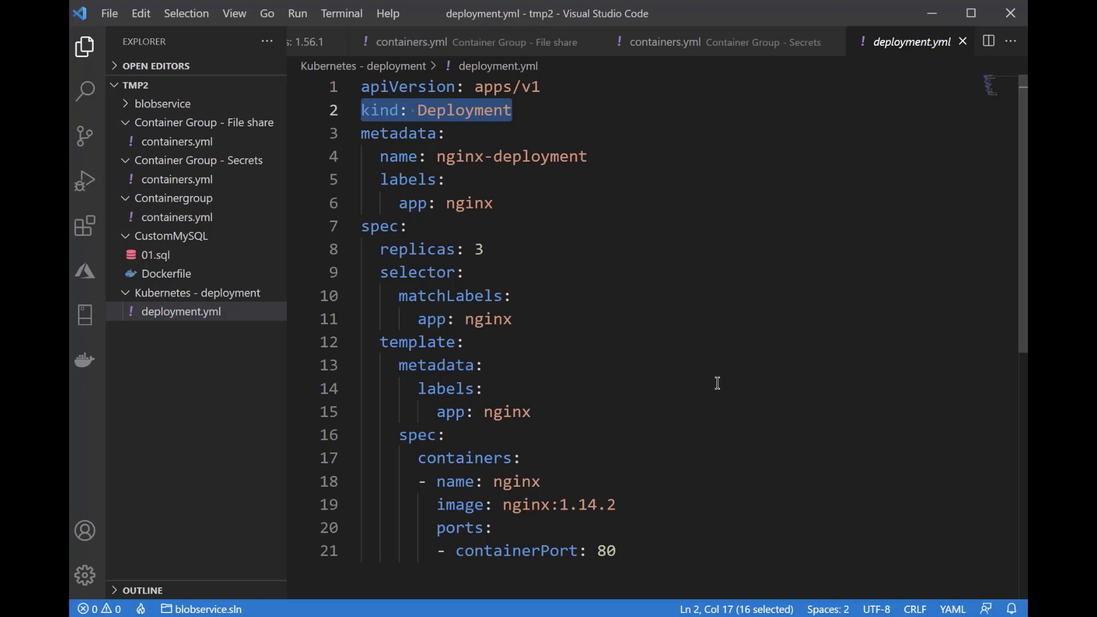
left_click(657, 319)
left_click_drag(363, 133, 597, 162)
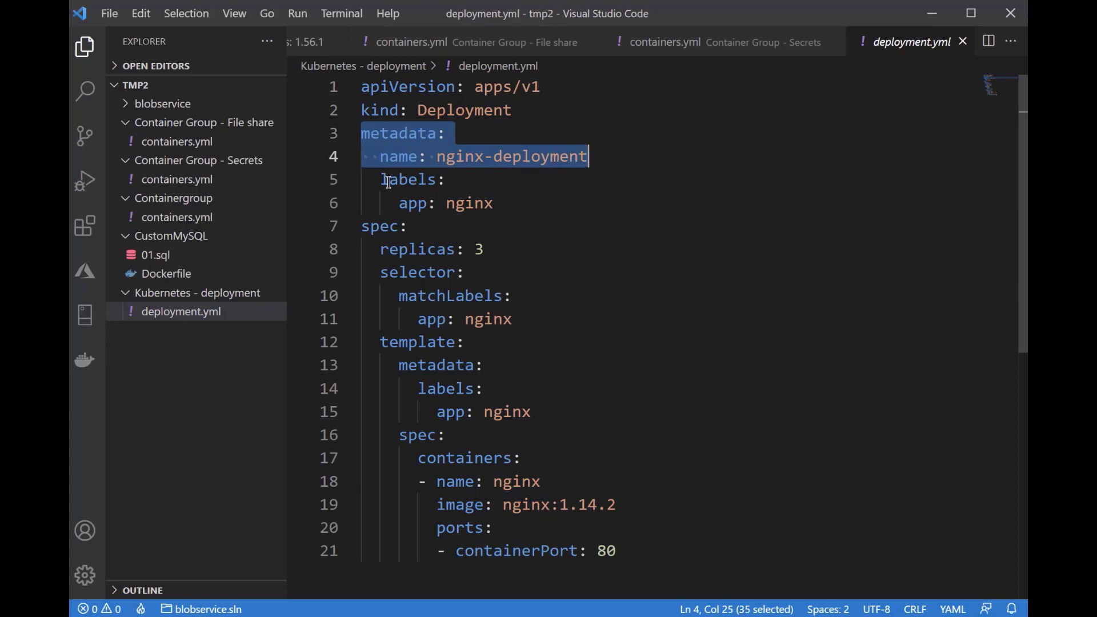
left_click_drag(381, 178, 494, 203)
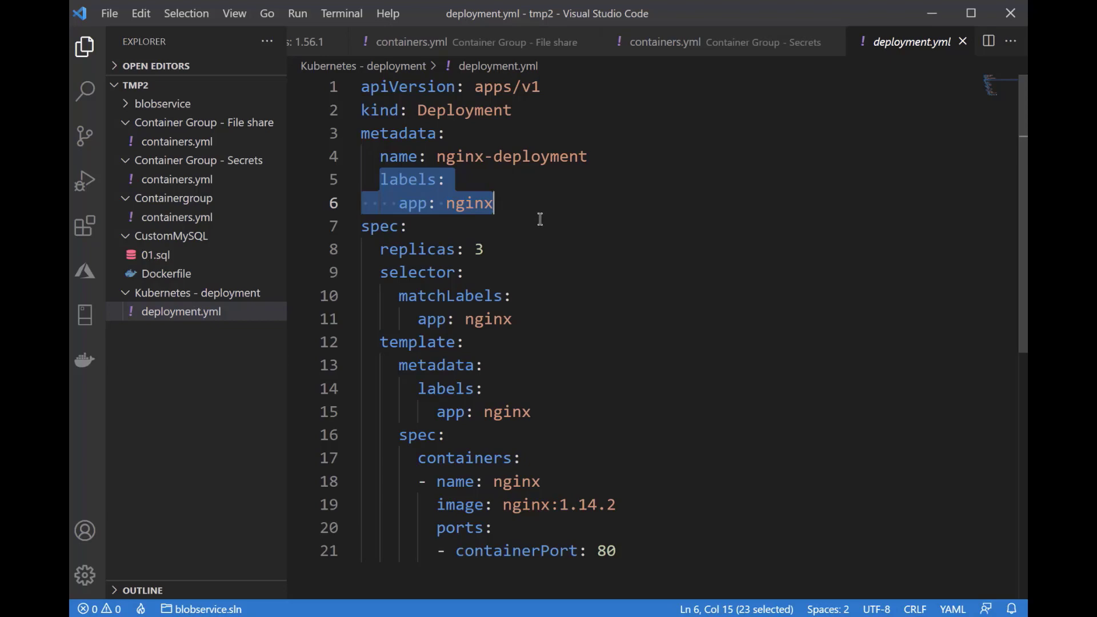
left_click(517, 208)
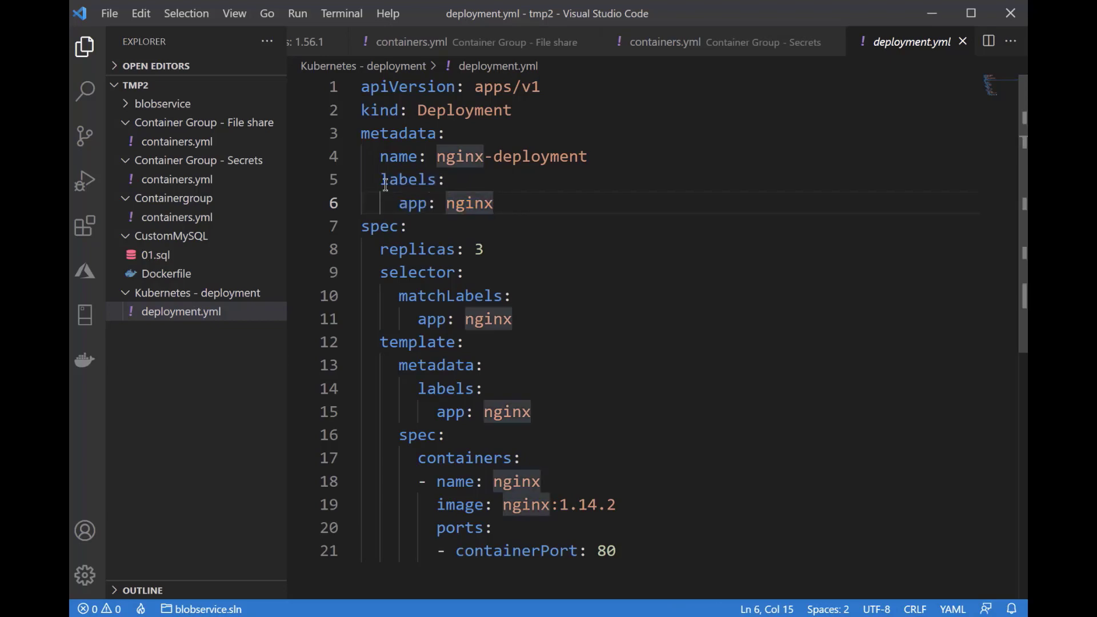
left_click_drag(384, 179, 502, 212)
left_click(394, 205)
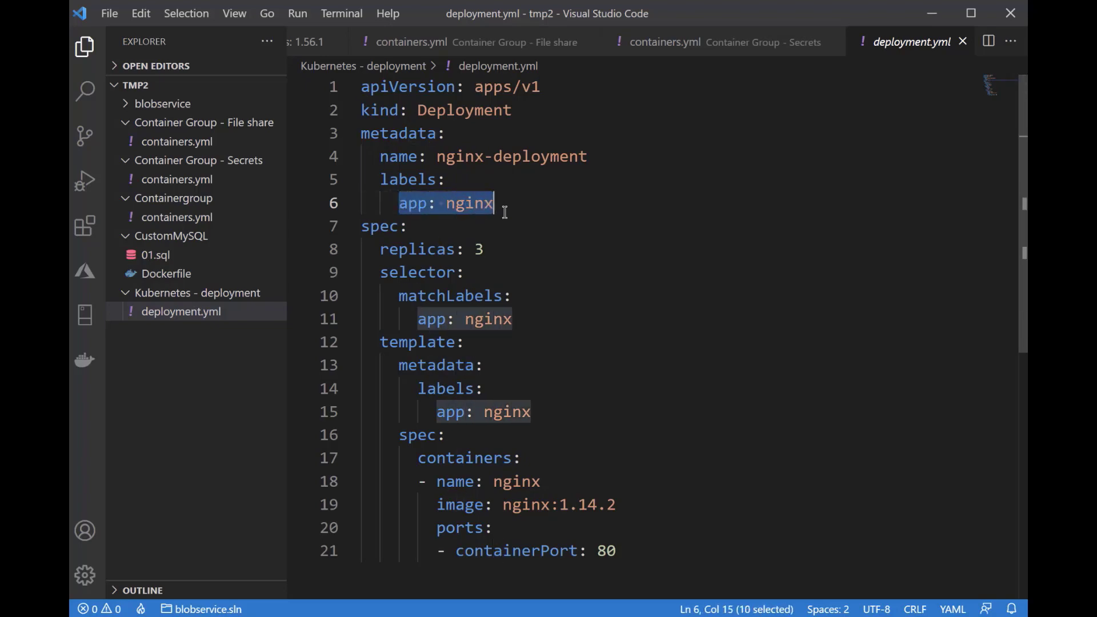
double_click(413, 205)
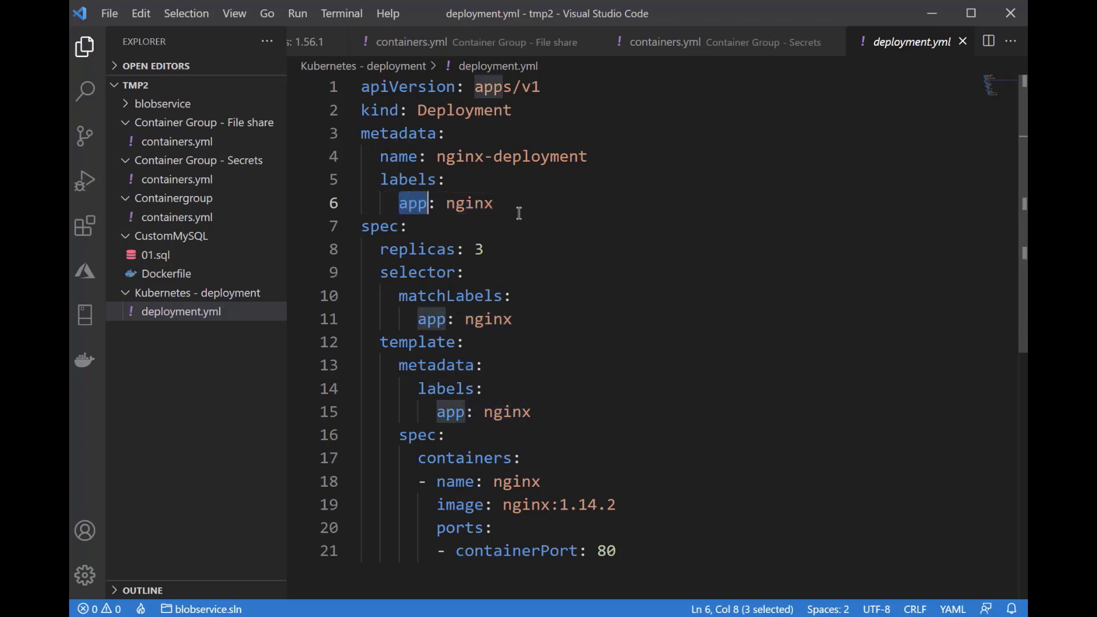
double_click(480, 204)
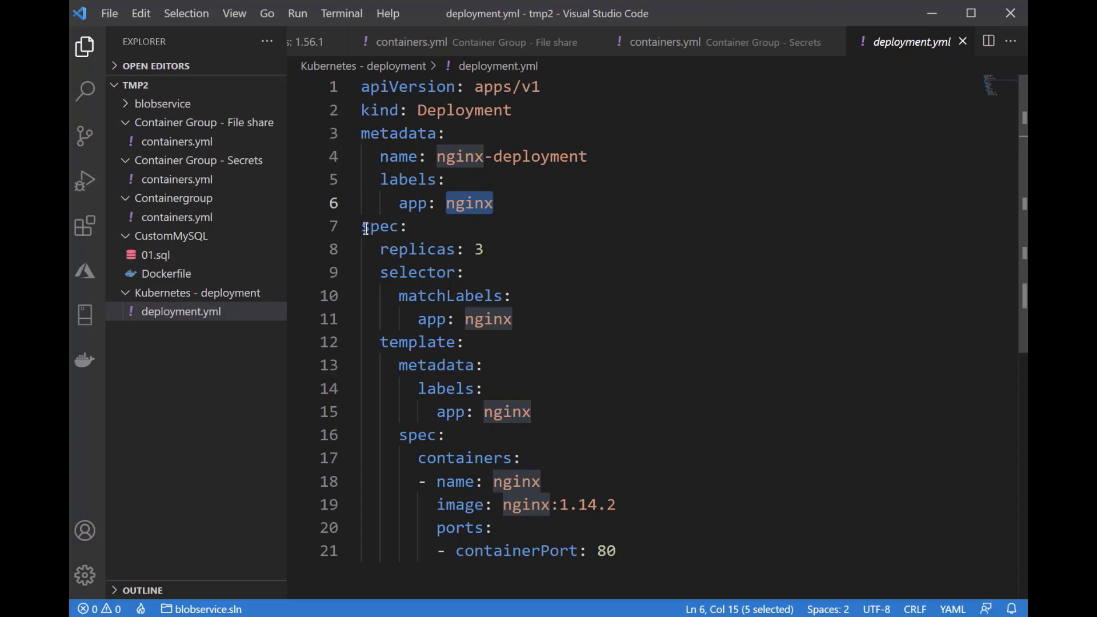
Examine the replica count, matchLabels selector and container settings in the spec section of deployment.yml
left_click_drag(363, 228, 415, 224)
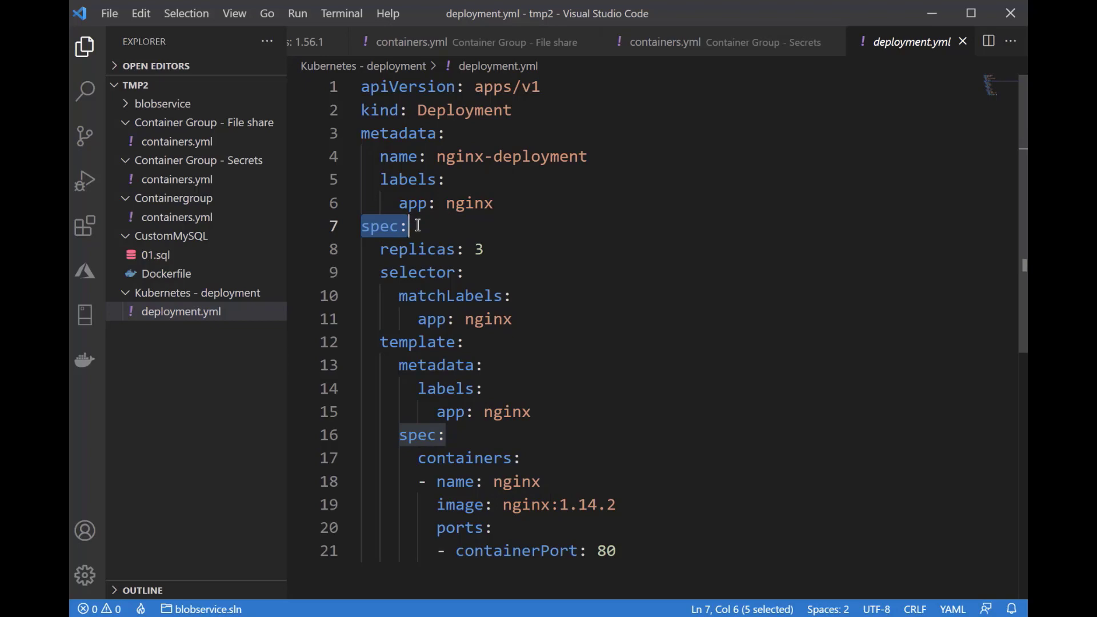
left_click(486, 241, "shift")
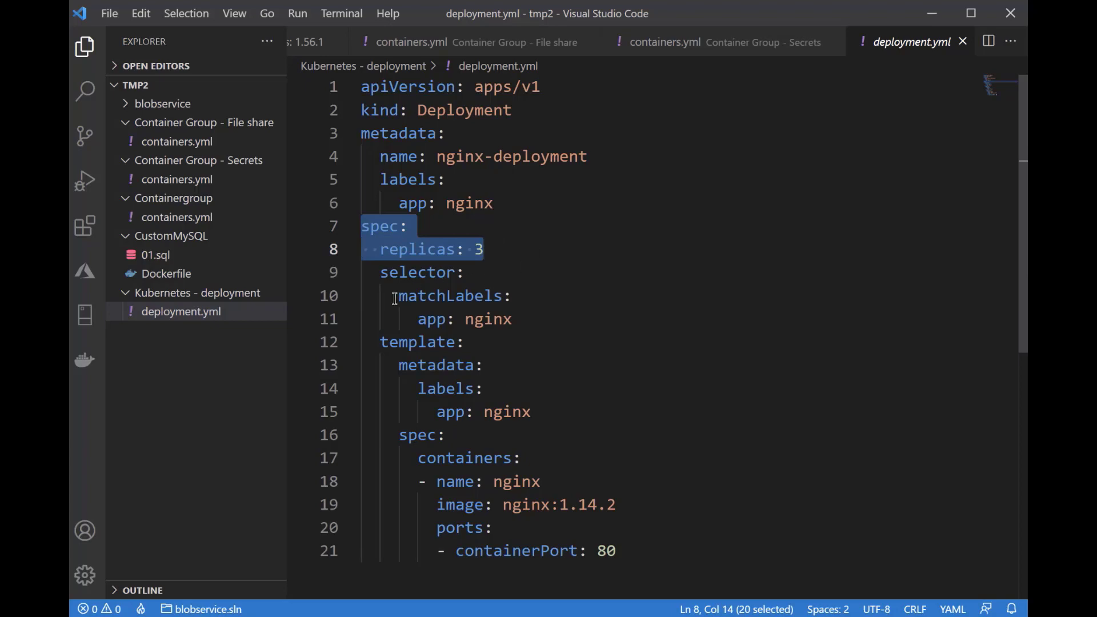
left_click_drag(397, 295, 513, 318)
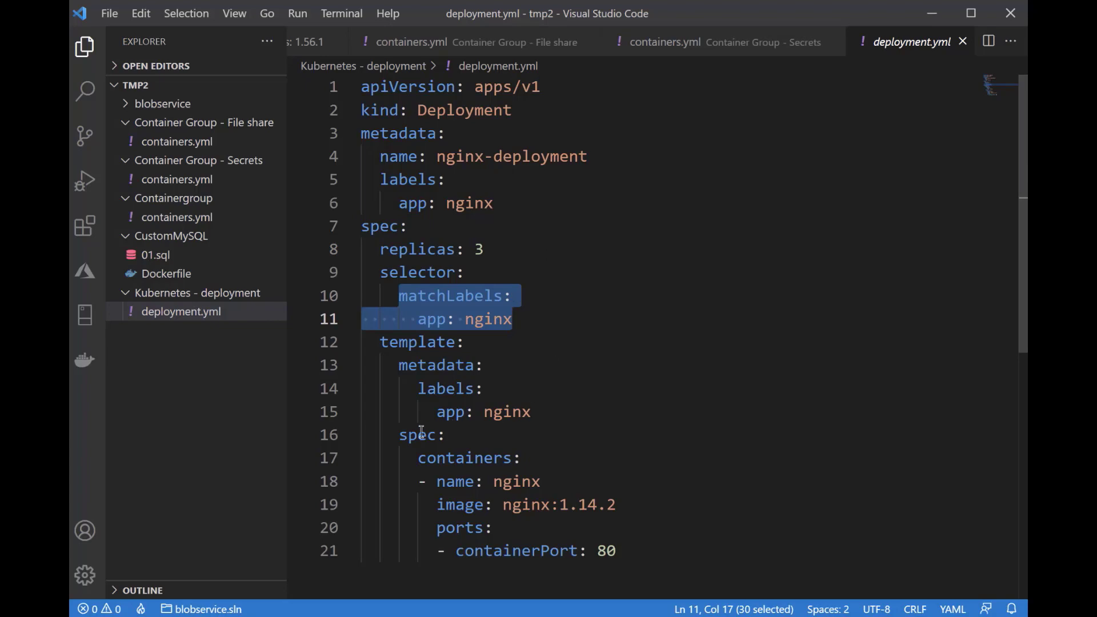
left_click_drag(399, 435, 646, 550)
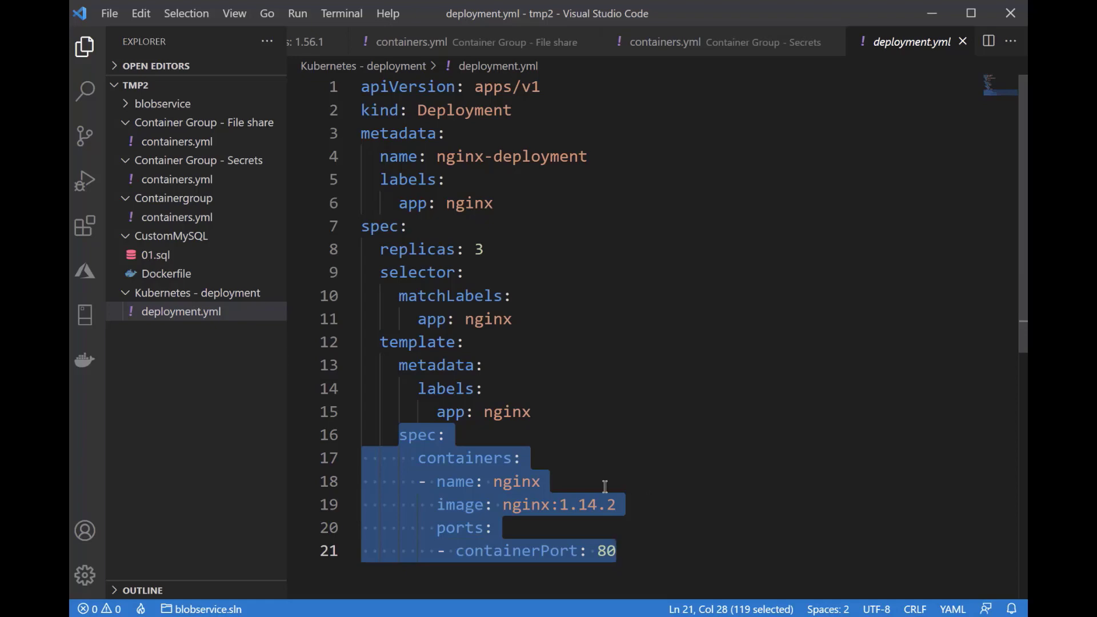
double_click(516, 481)
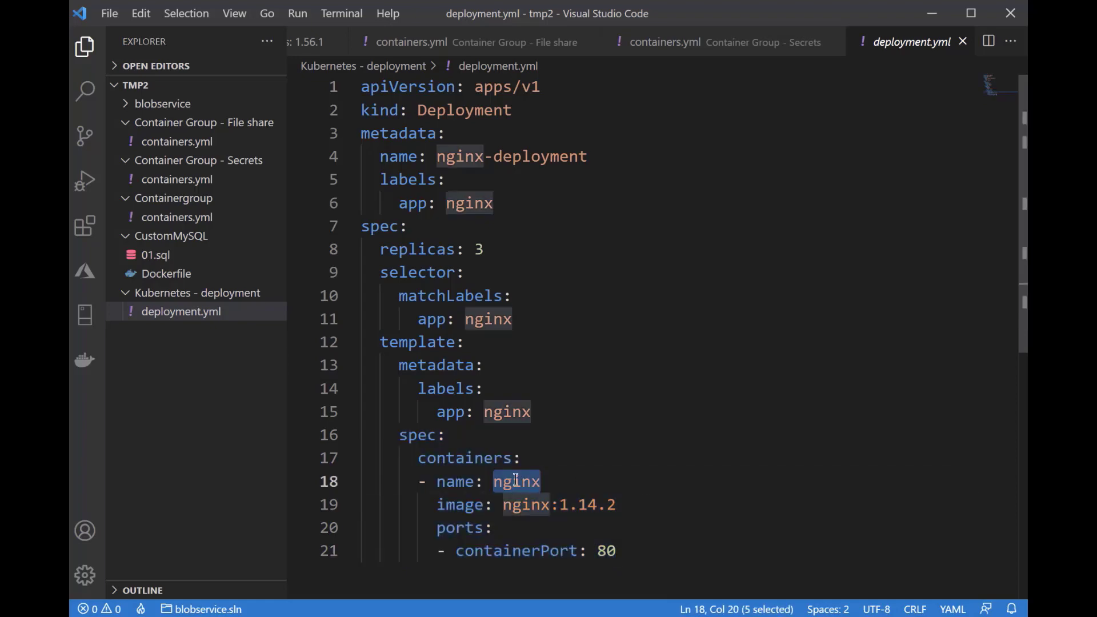
Change the nginx container's image tag to latest in deployment.yml
left_click(567, 504)
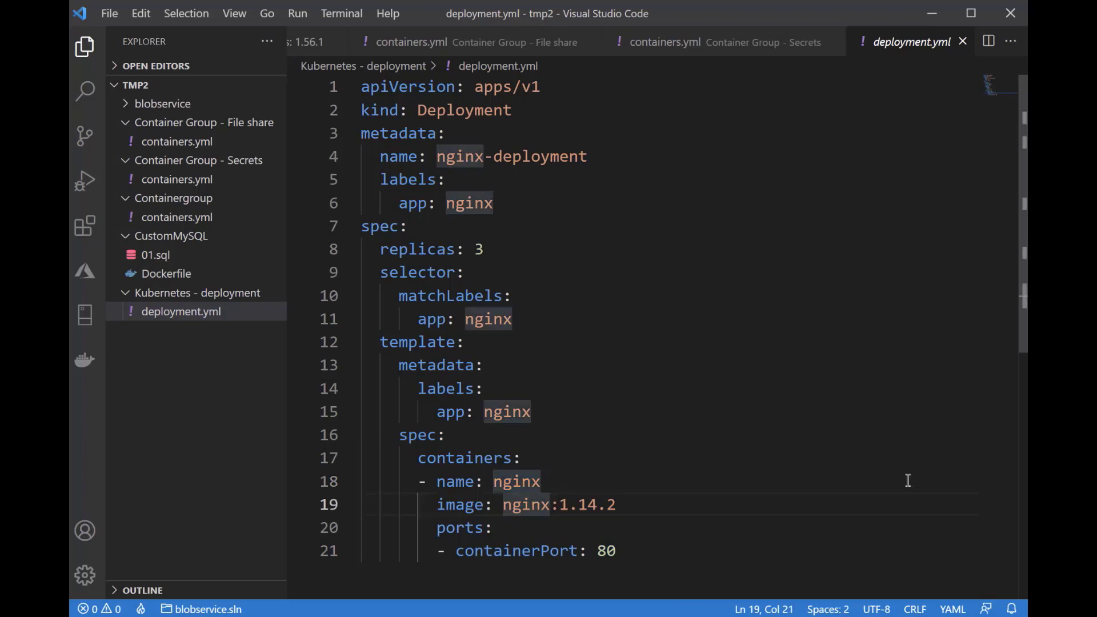
key("Right")
key("shift+Right")
key("shift+Right")
key("shift+Right")
key("shift+Right")
key("shift+Right")
key("shift+Right")
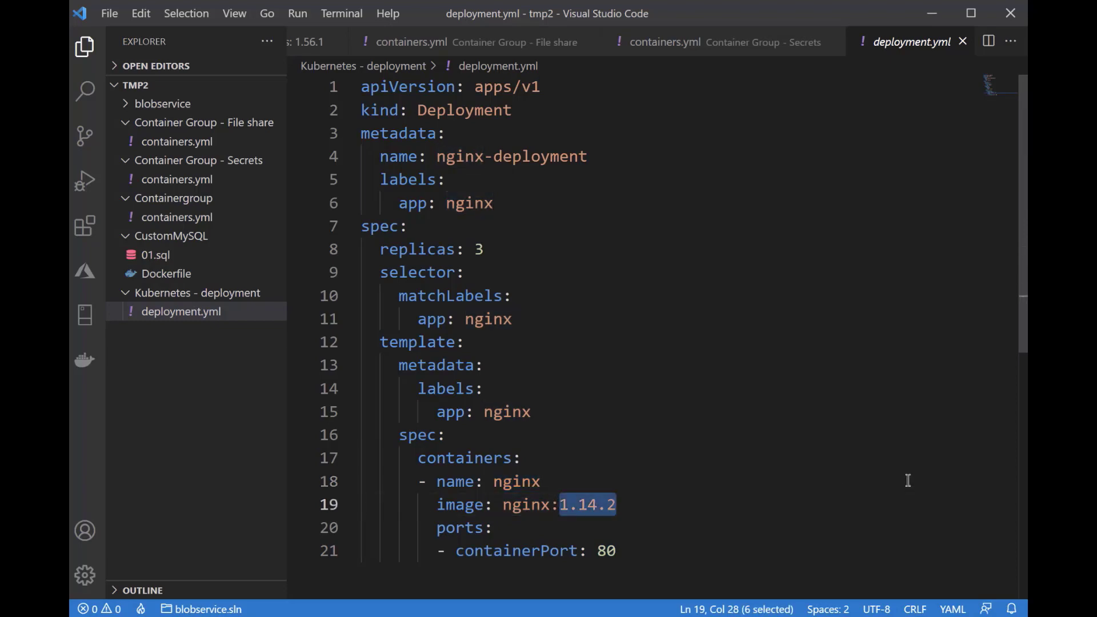
type("latest")
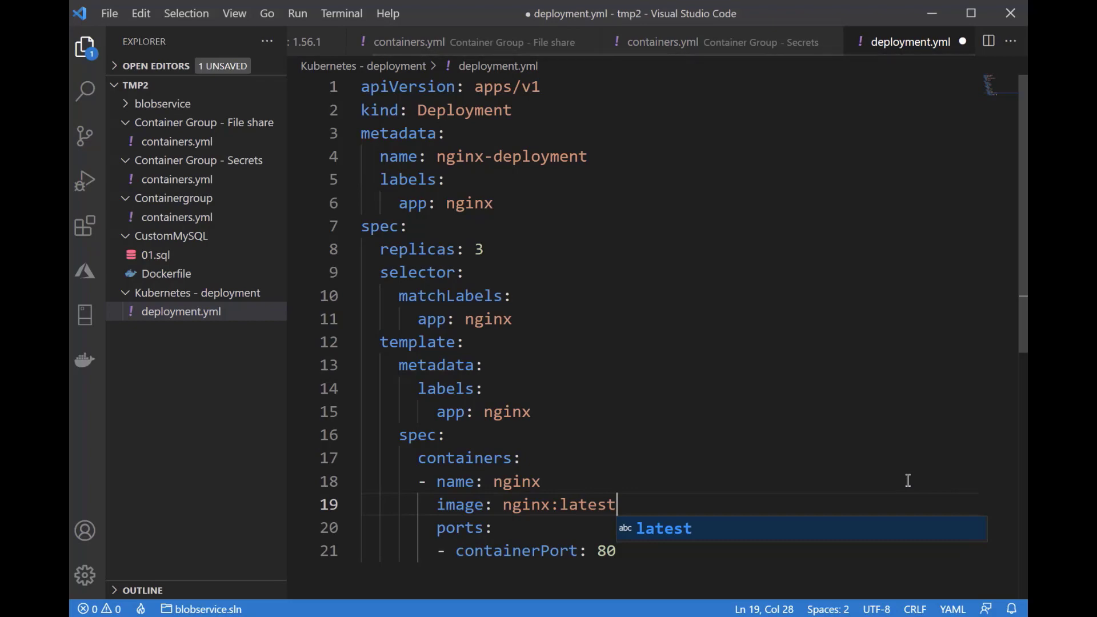
left_click(812, 409)
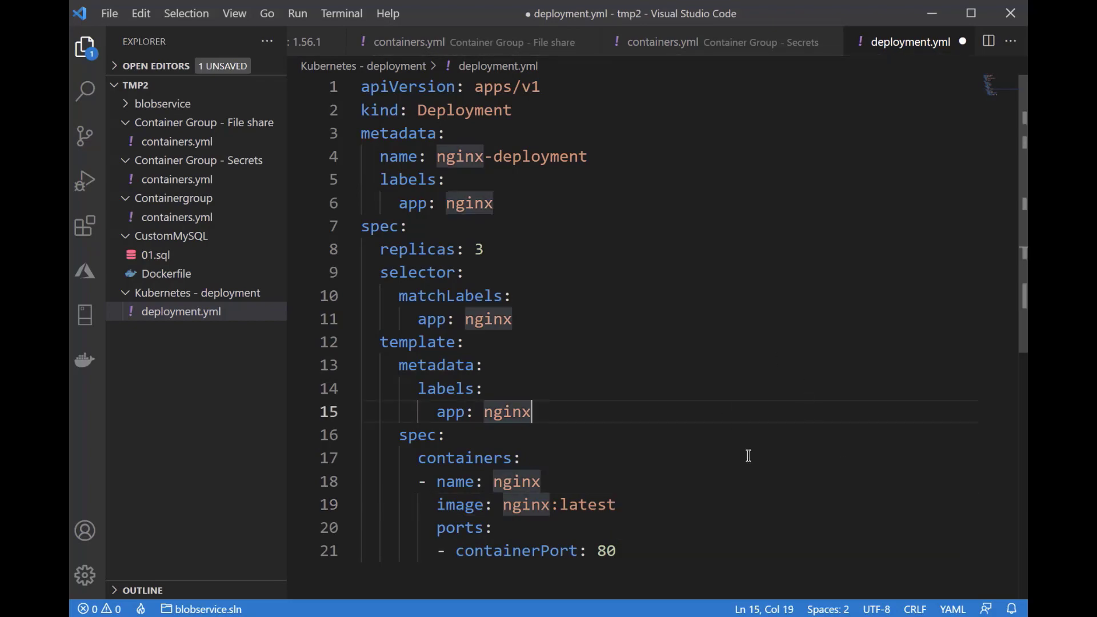
Copy the entire deployment.yml manifest and switch to the Azure portal's list of all resources
left_click(456, 275)
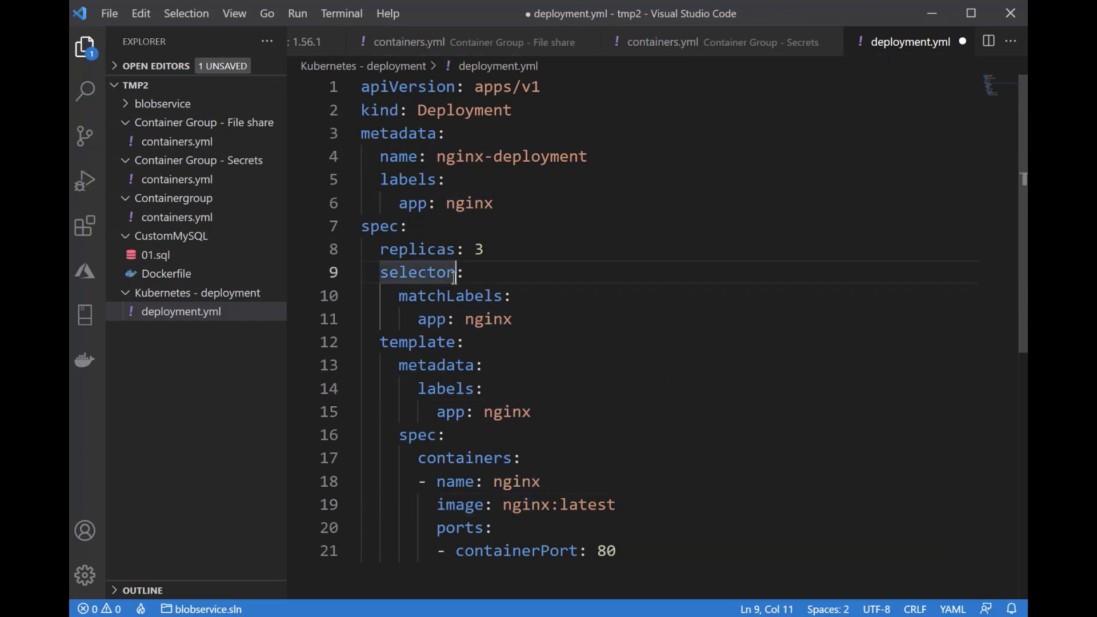
key("ctrl+a")
key("ctrl+c")
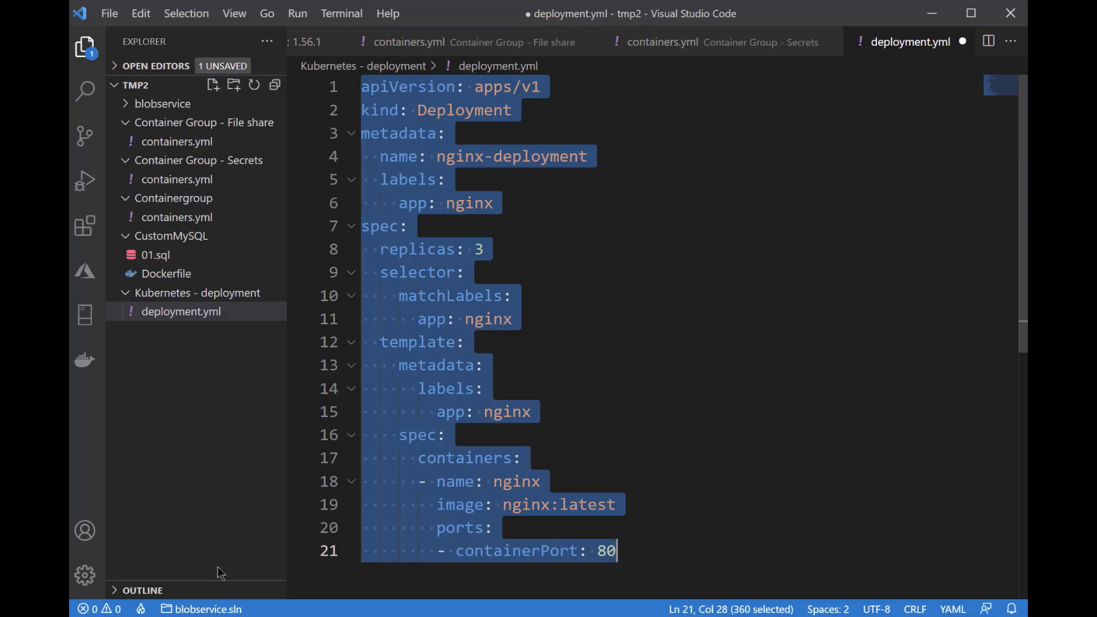
left_click(220, 616)
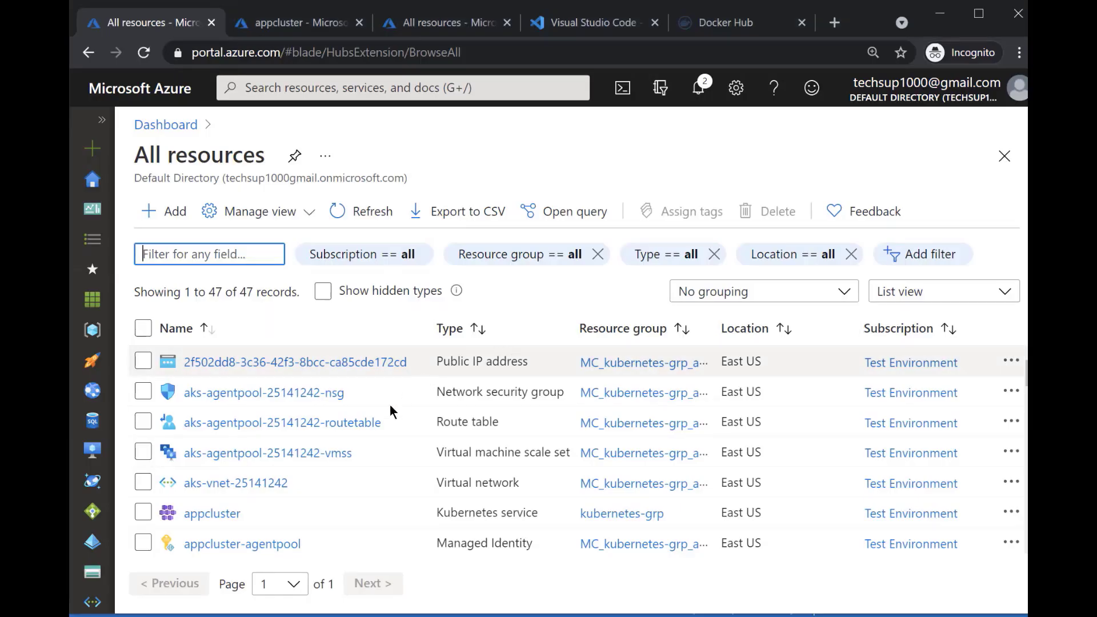
Open the workloads of appcluster and start adding a new resource with YAML
left_click(213, 513)
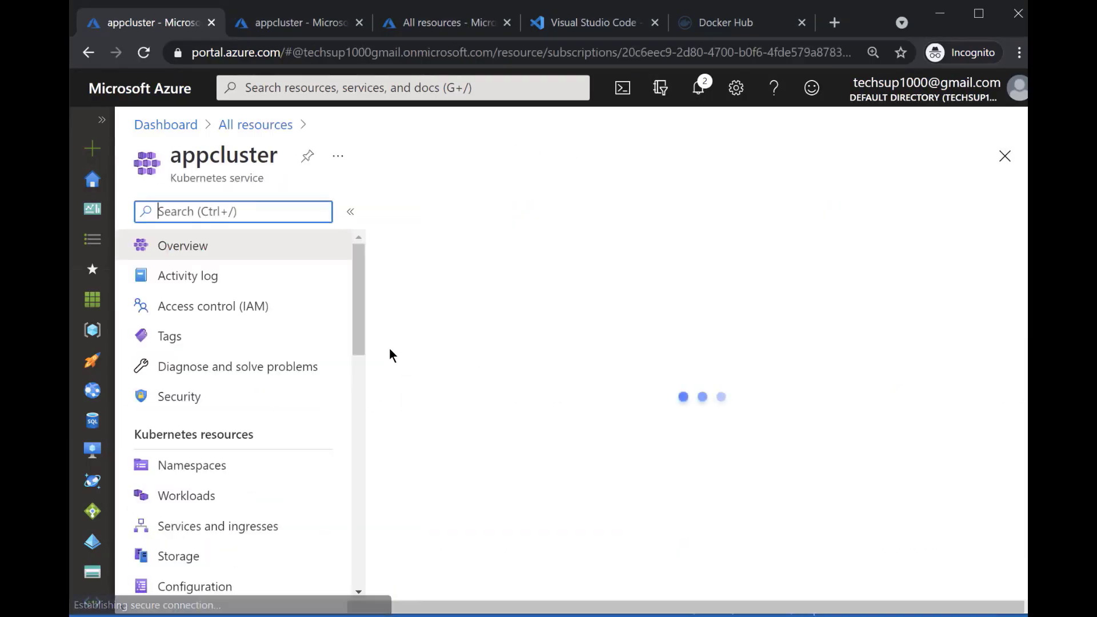
scroll(321, 350, "down", 2)
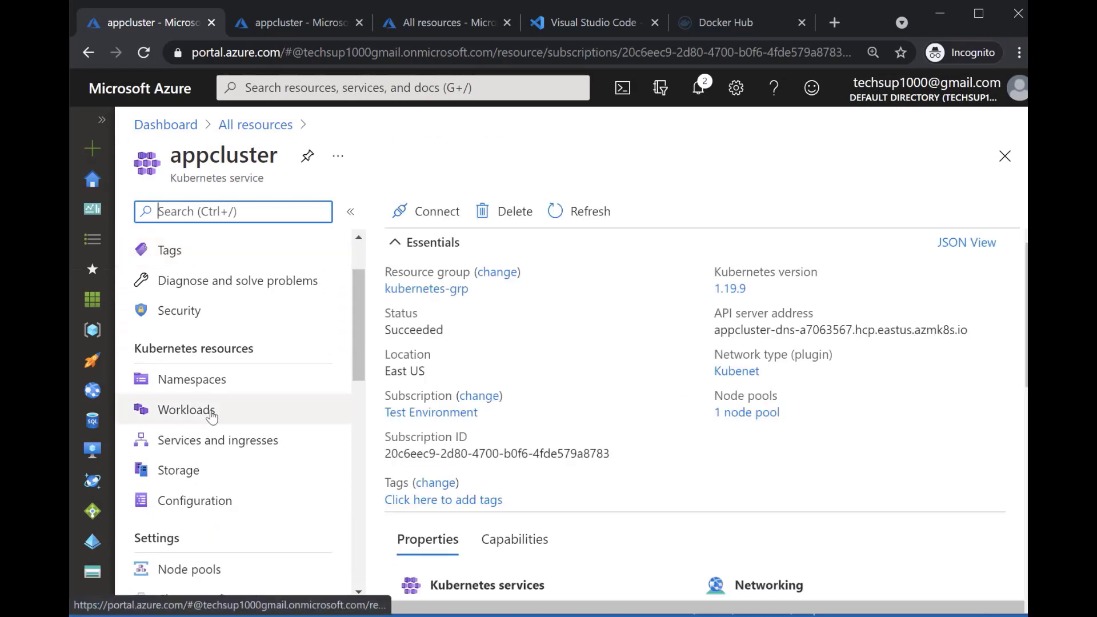
left_click(186, 410)
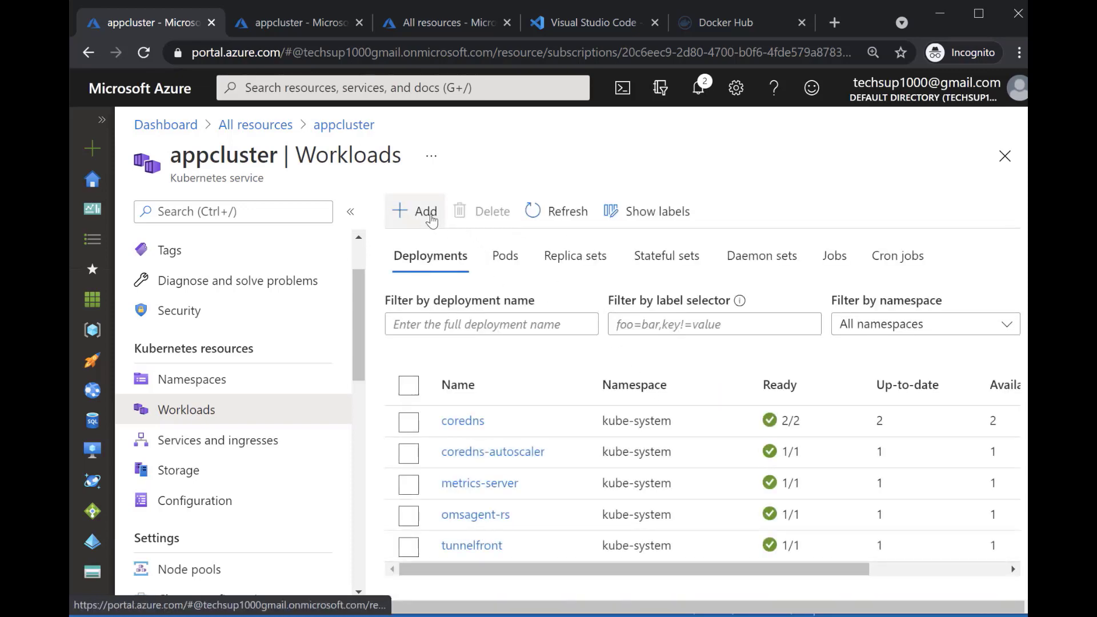
left_click(430, 216)
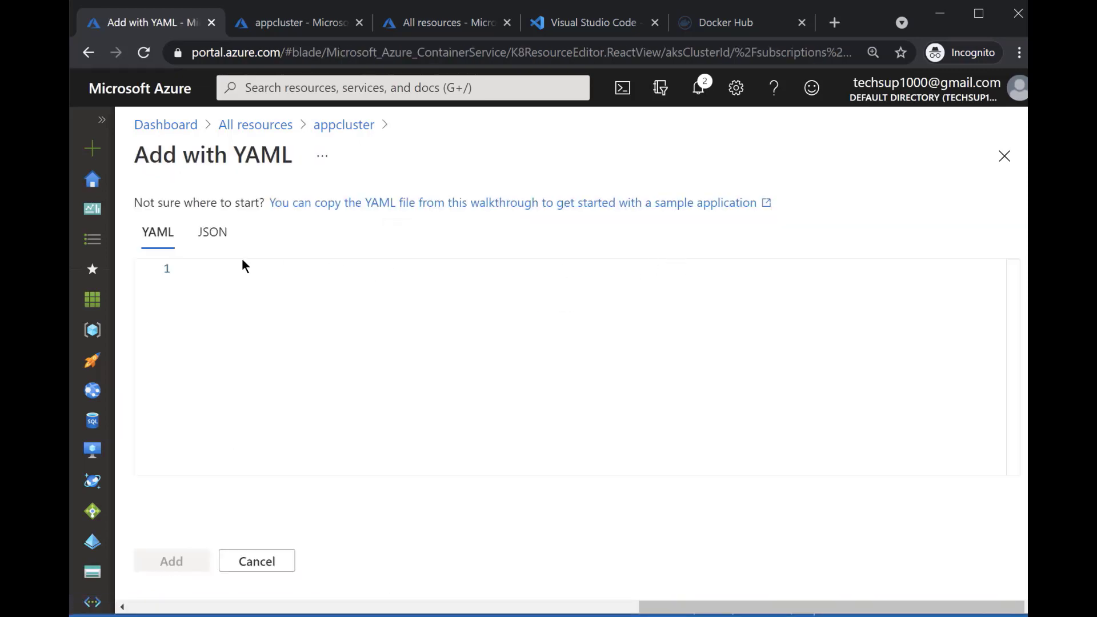
Paste the nginx deployment manifest into the YAML editor and check its contents
left_click(412, 279)
key("ctrl+v")
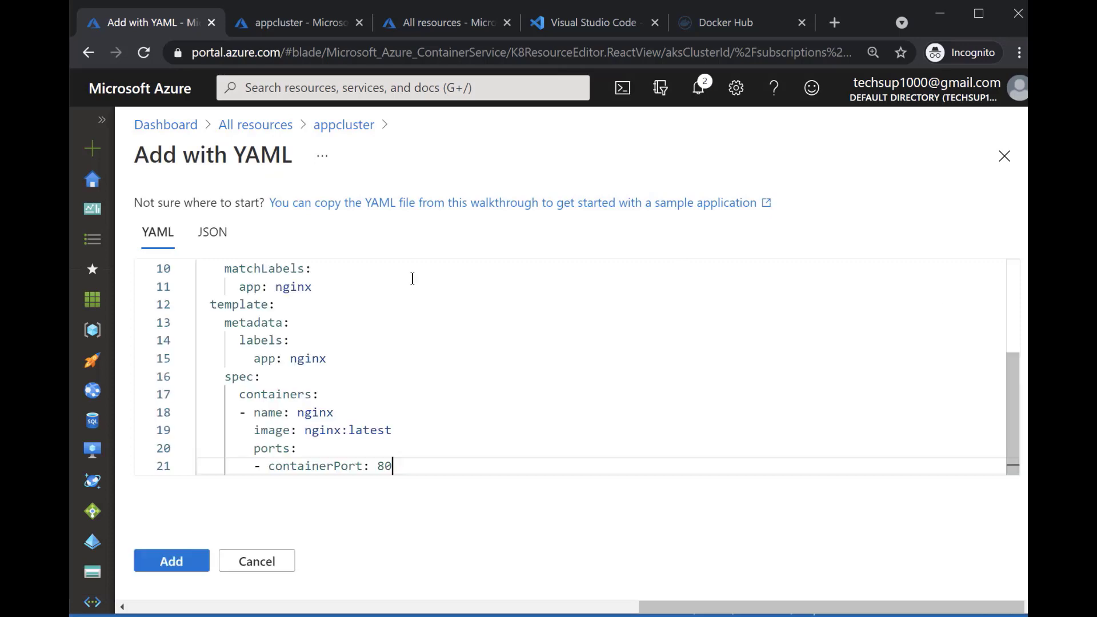
scroll(399, 347, "up", 3)
scroll(399, 347, "down", 3)
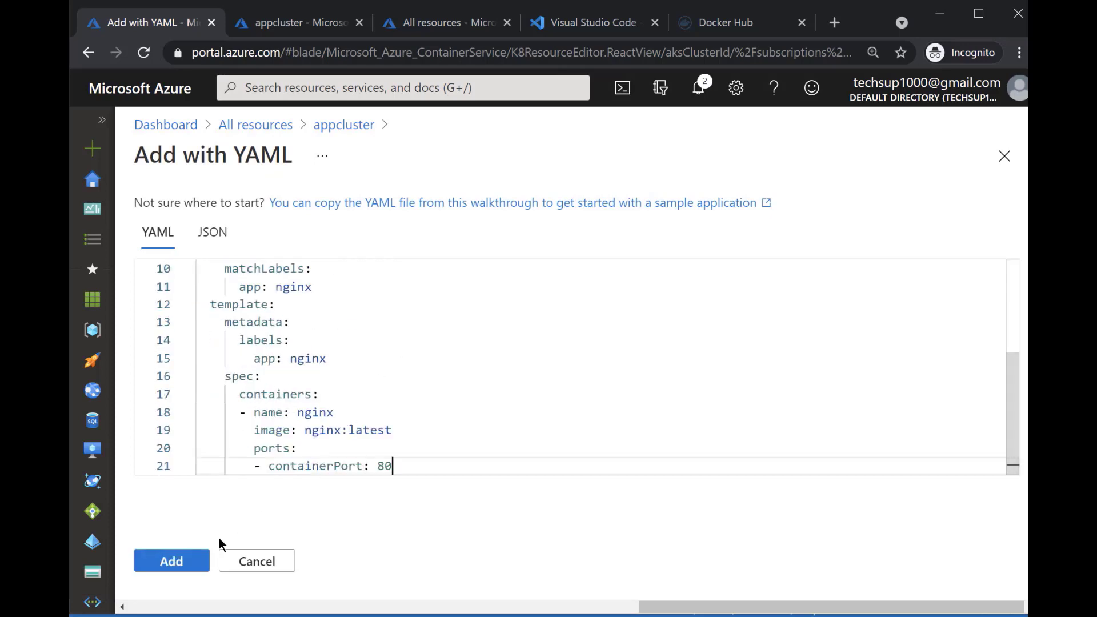
Add the pasted nginx manifest to appcluster and refresh the list of deployments
left_click(188, 560)
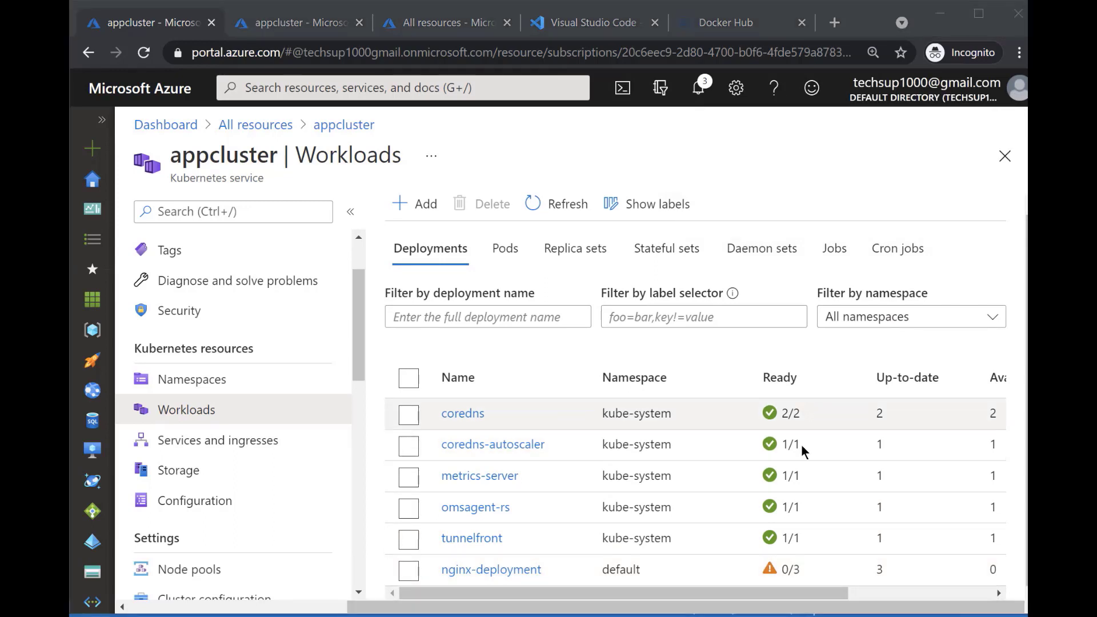
left_click(577, 206)
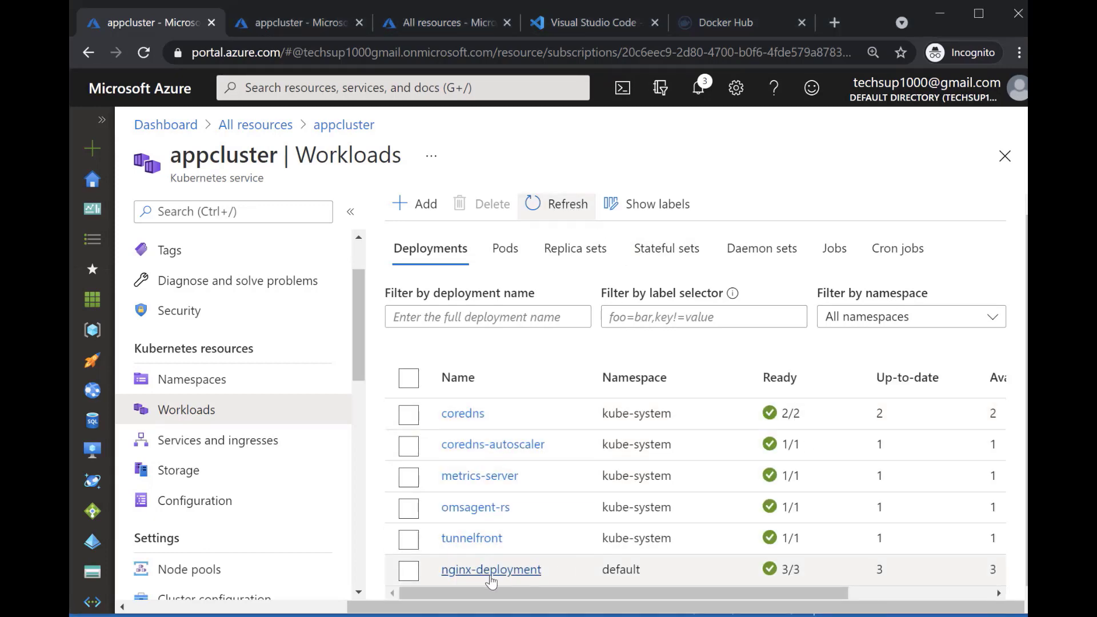
Open the overview of nginx-deployment, check its replicas, and select all three of its pods
left_click(410, 571)
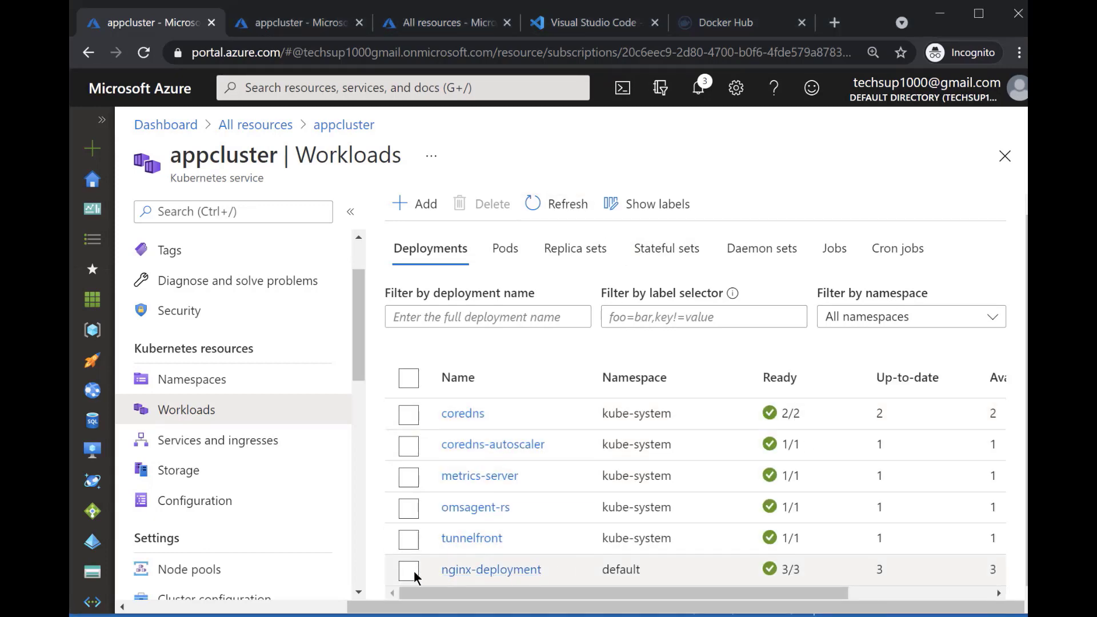
left_click(495, 569)
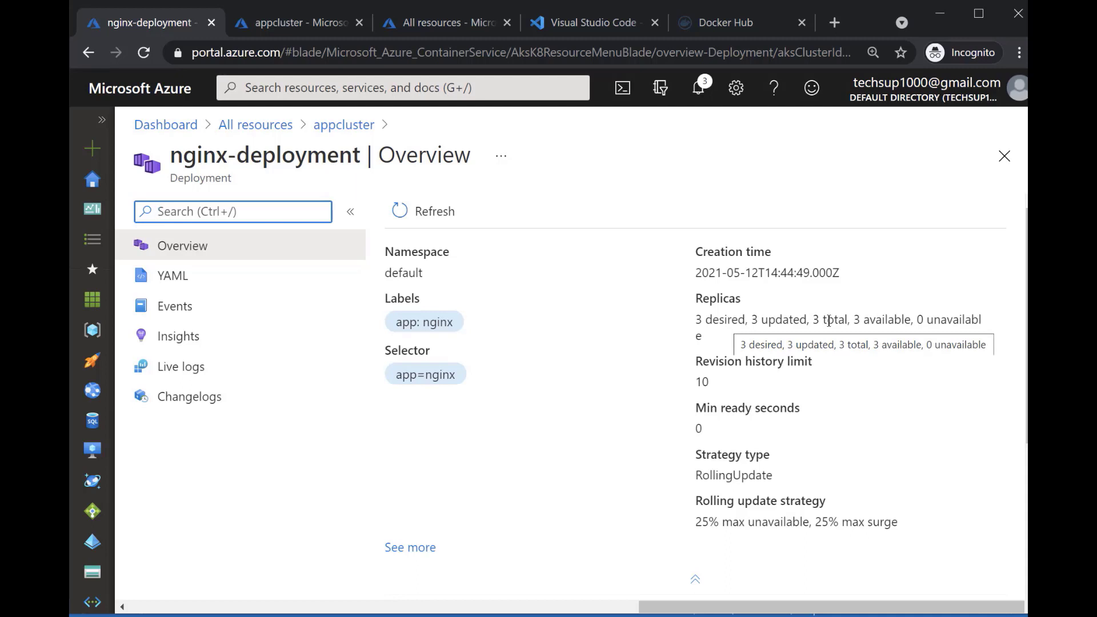
scroll(668, 365, "down", 4)
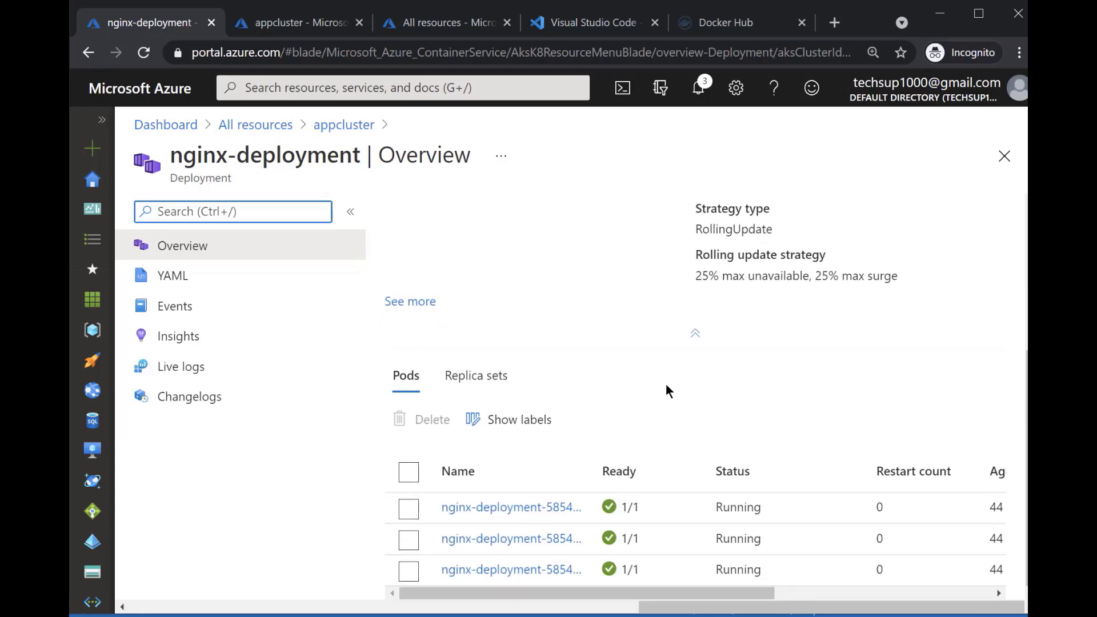
left_click(408, 509)
left_click(409, 540)
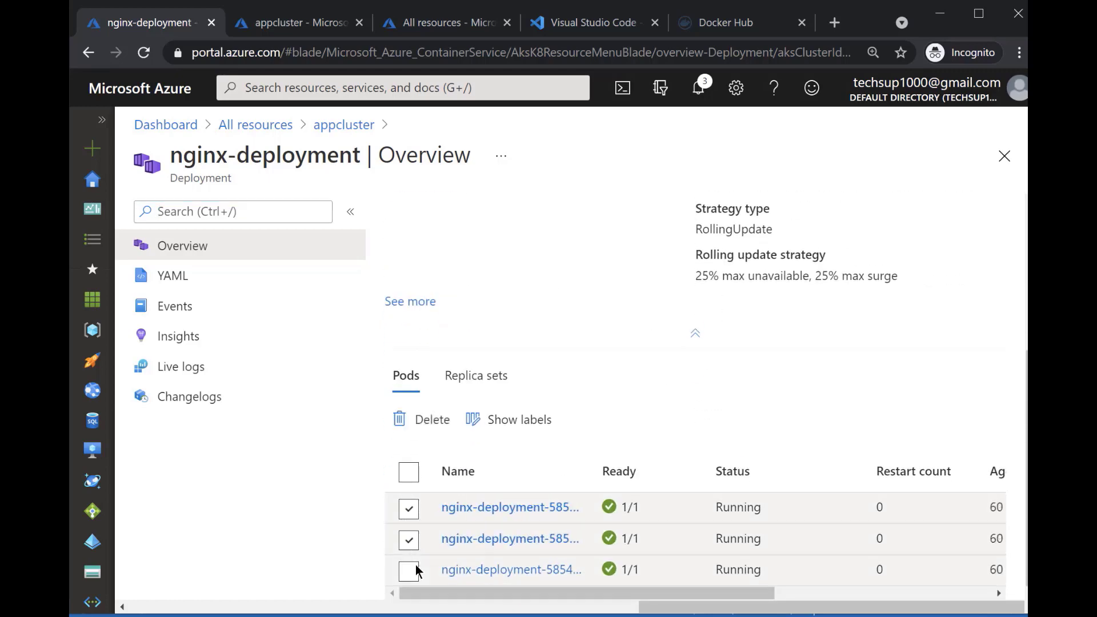
left_click(413, 570)
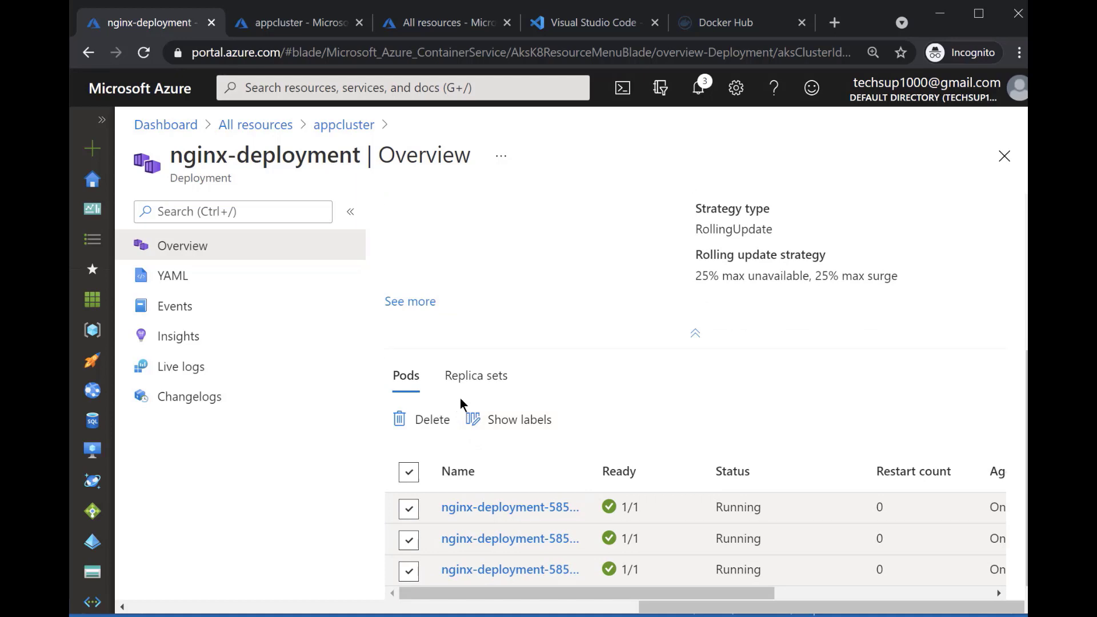
View the events of nginx-deployment and return to its overview
left_click(175, 306)
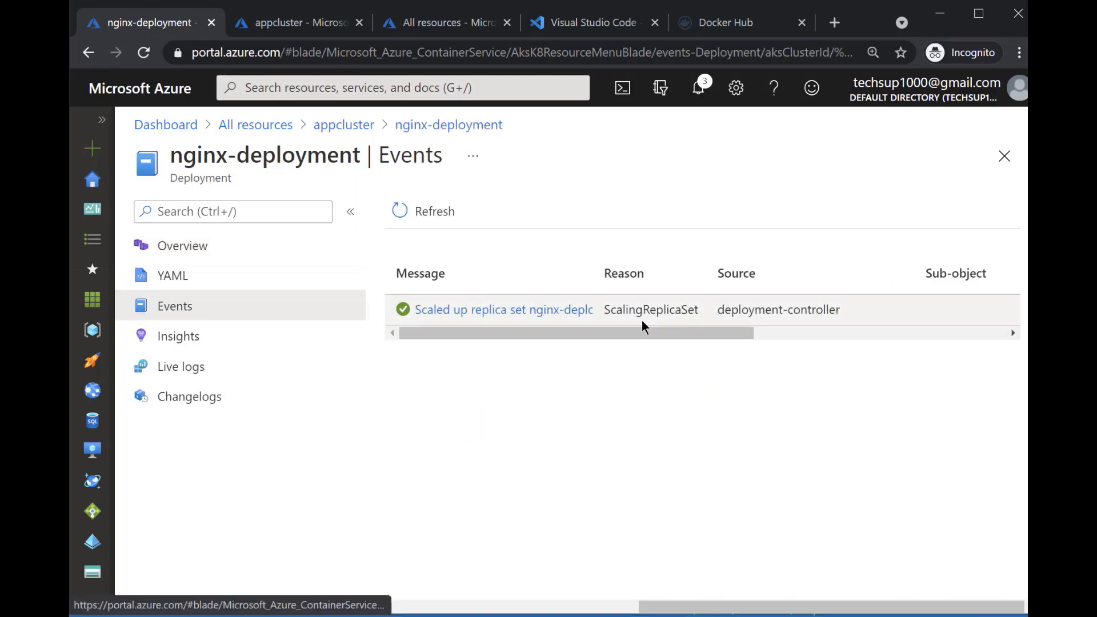
left_click(460, 125)
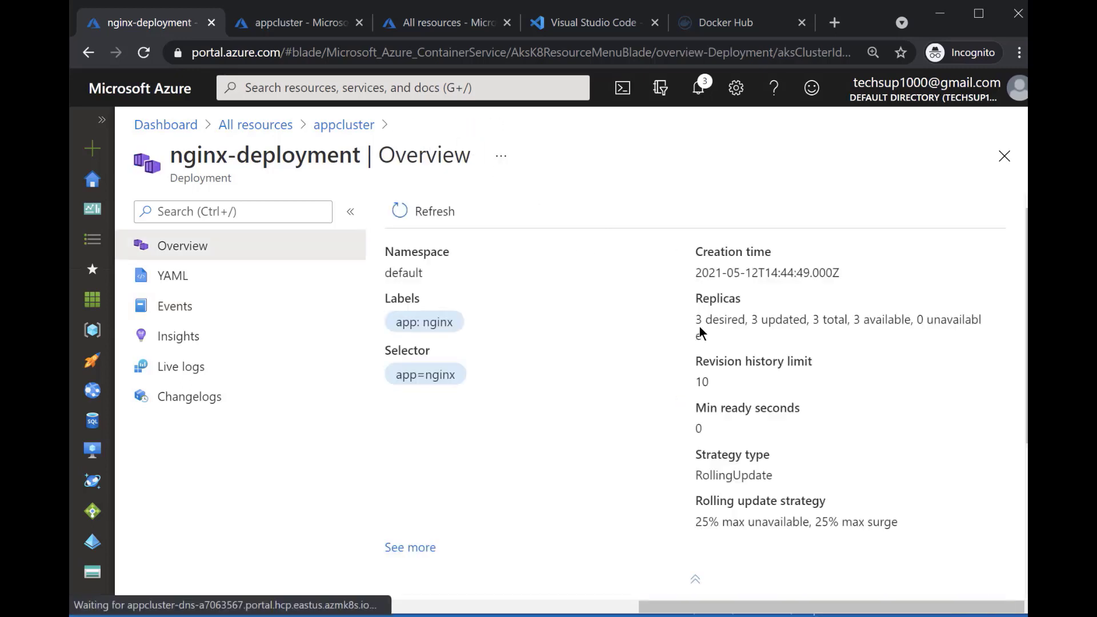
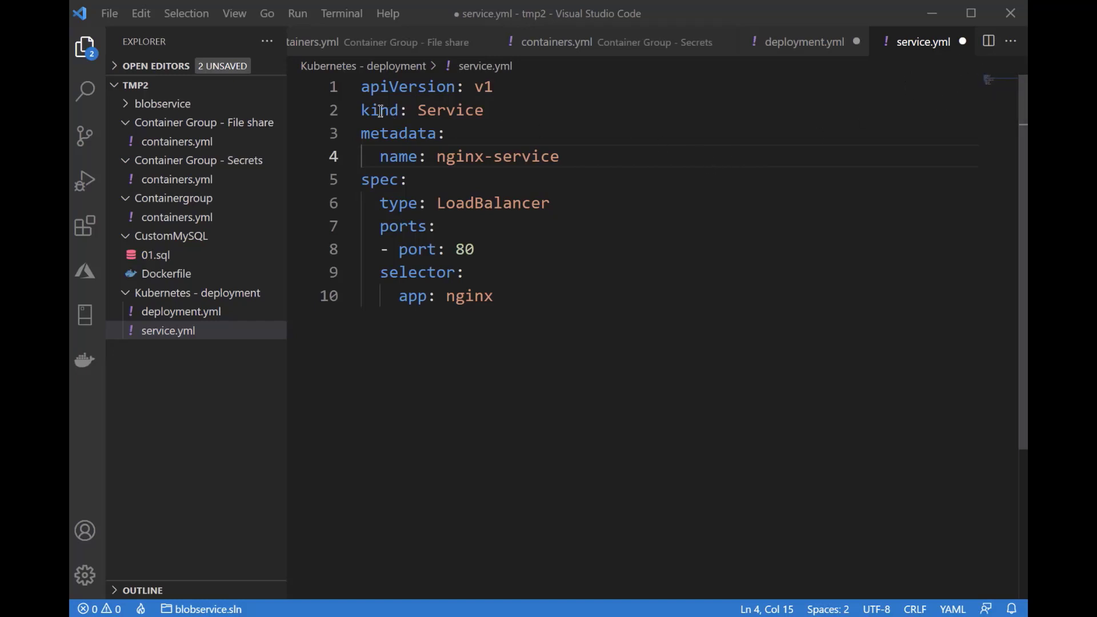
Review the kind, service name, LoadBalancer type, port and app selector in service.yml
left_click_drag(361, 110, 498, 111)
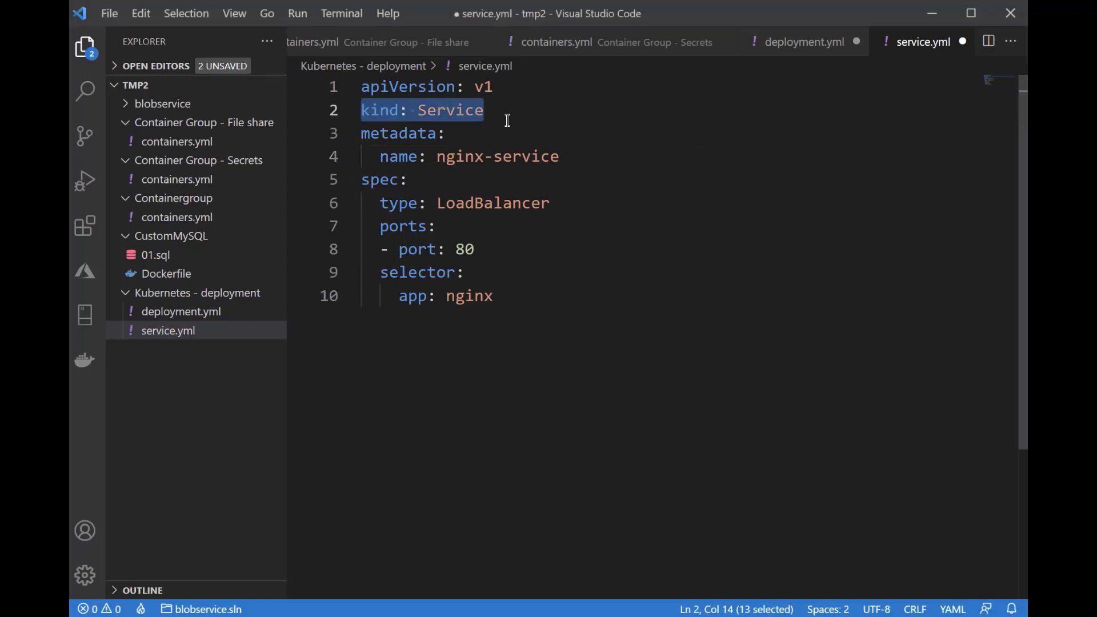
left_click(574, 158)
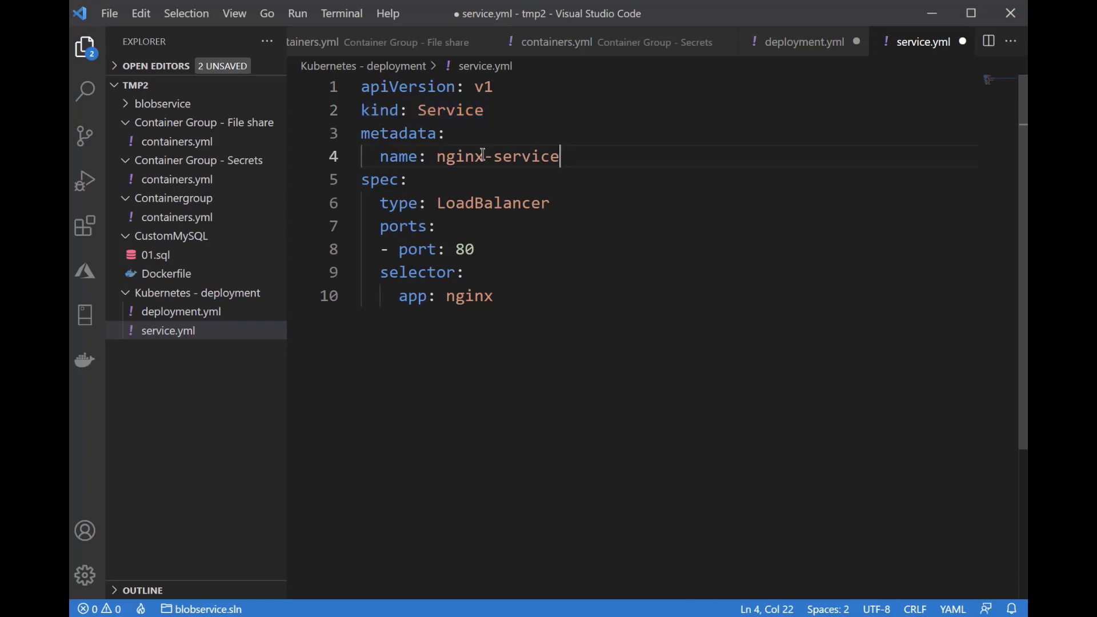
left_click_drag(483, 154, 377, 156)
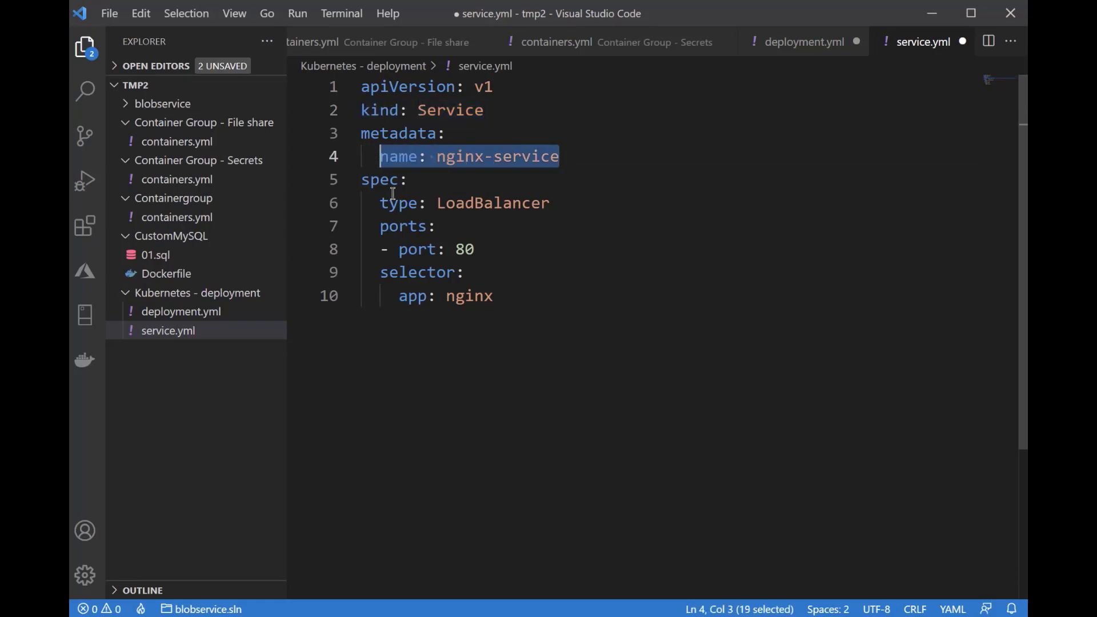
left_click_drag(554, 204, 447, 201)
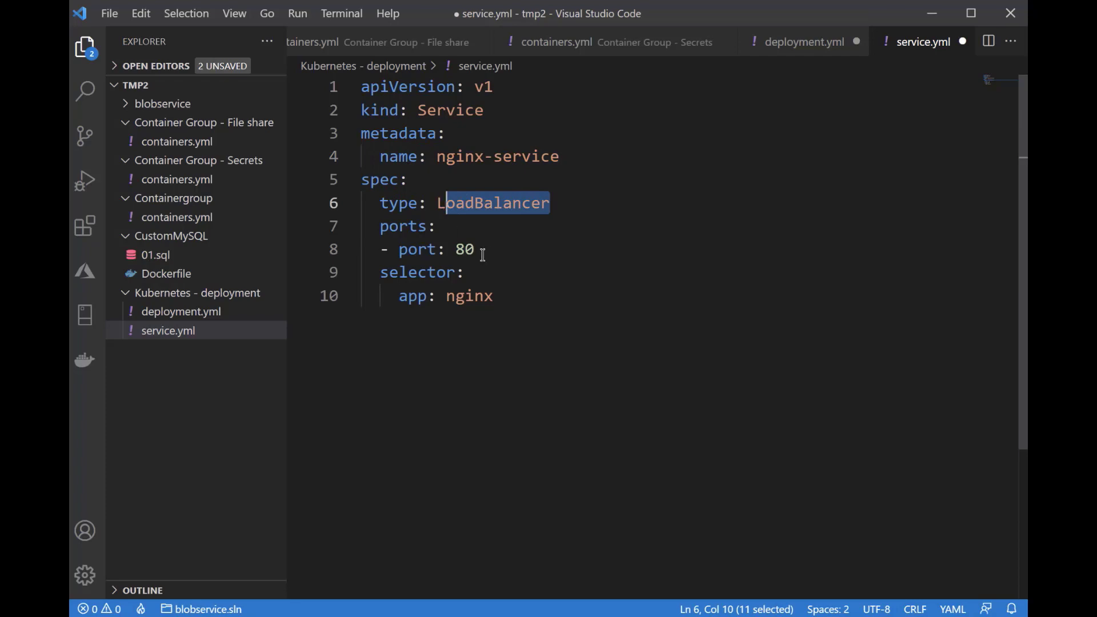
left_click_drag(484, 252, 456, 249)
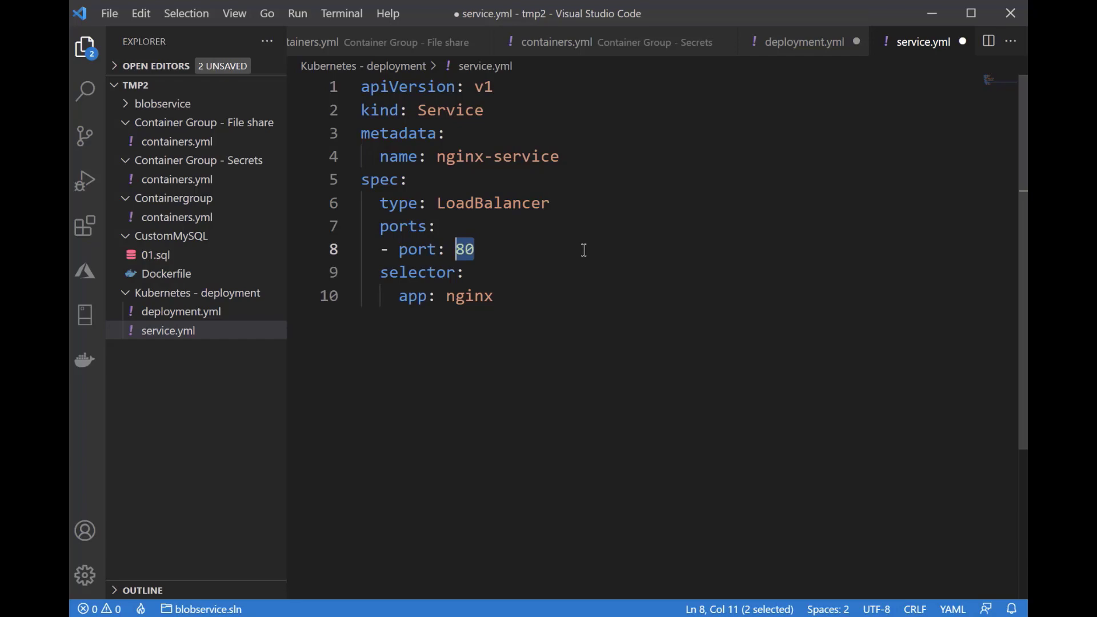
left_click_drag(398, 297, 532, 301)
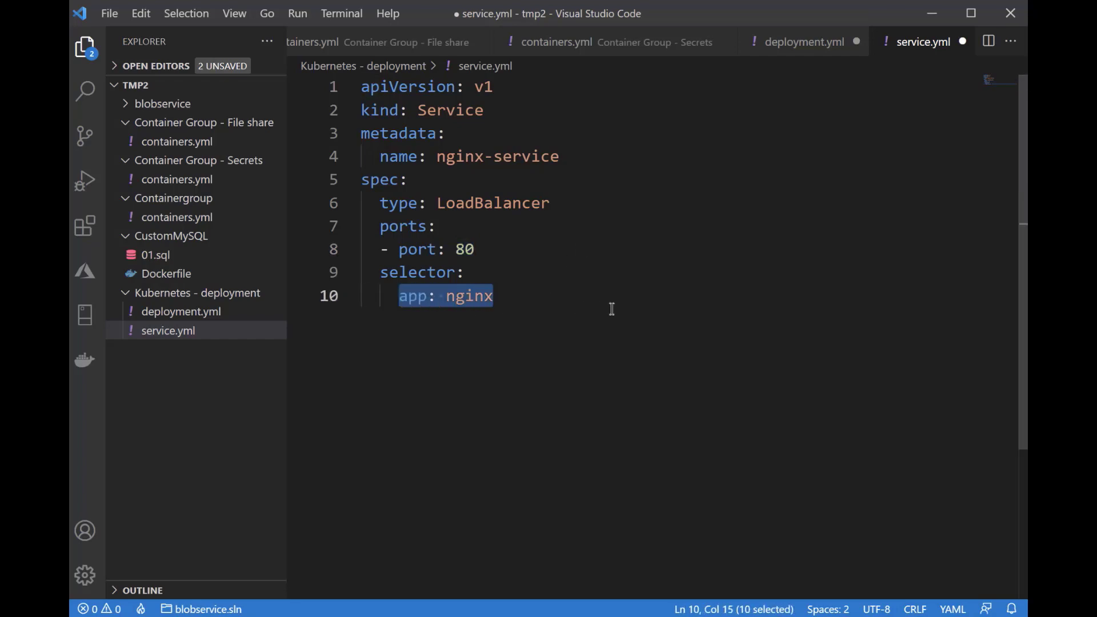
Check the app labels in deployment.yml against the service selector, and return to service.yml
left_click(208, 316)
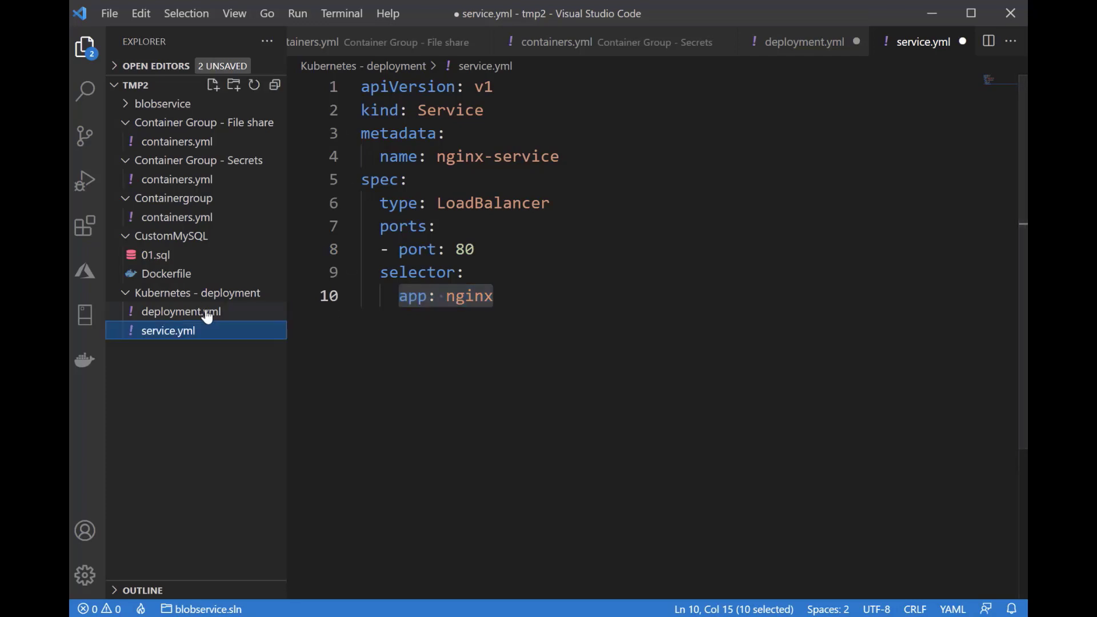
left_click(207, 315)
left_click(422, 319)
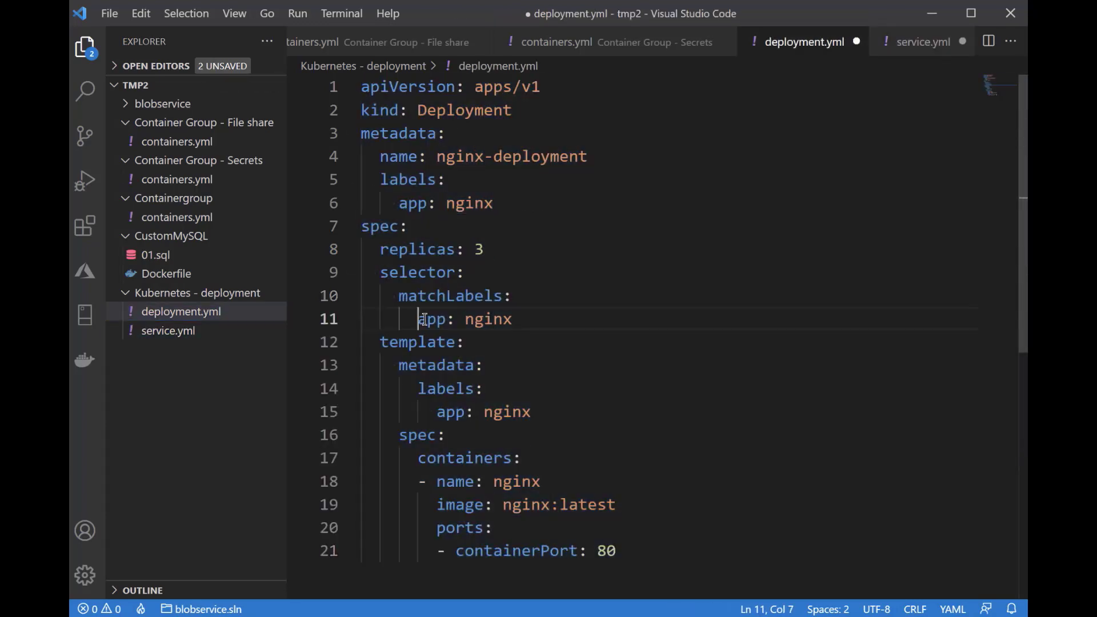
left_click_drag(422, 319, 566, 414)
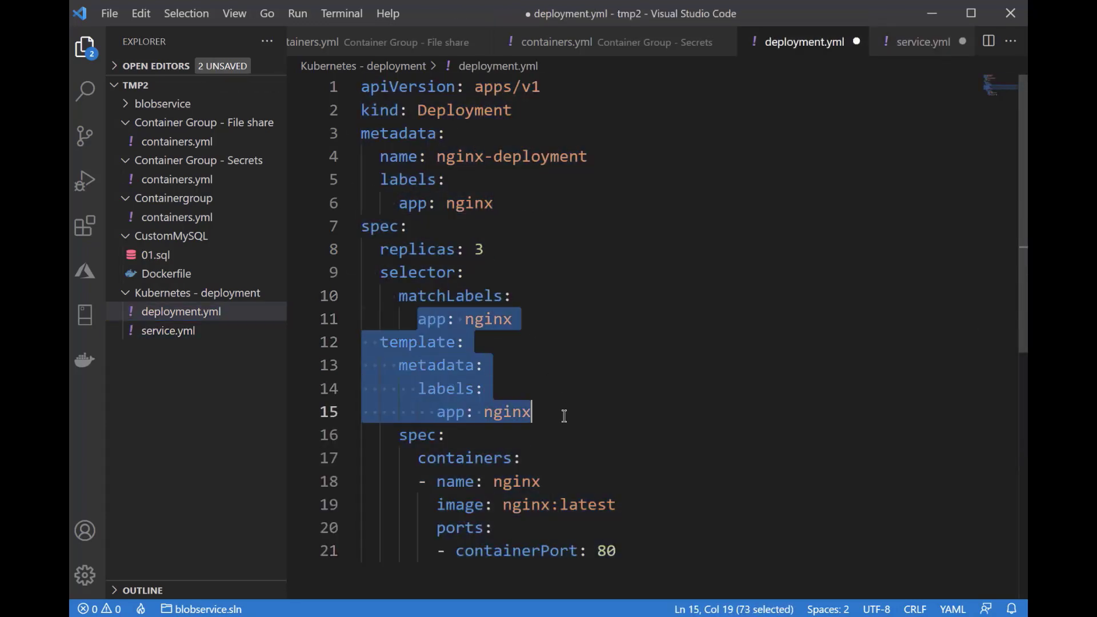
left_click(179, 332)
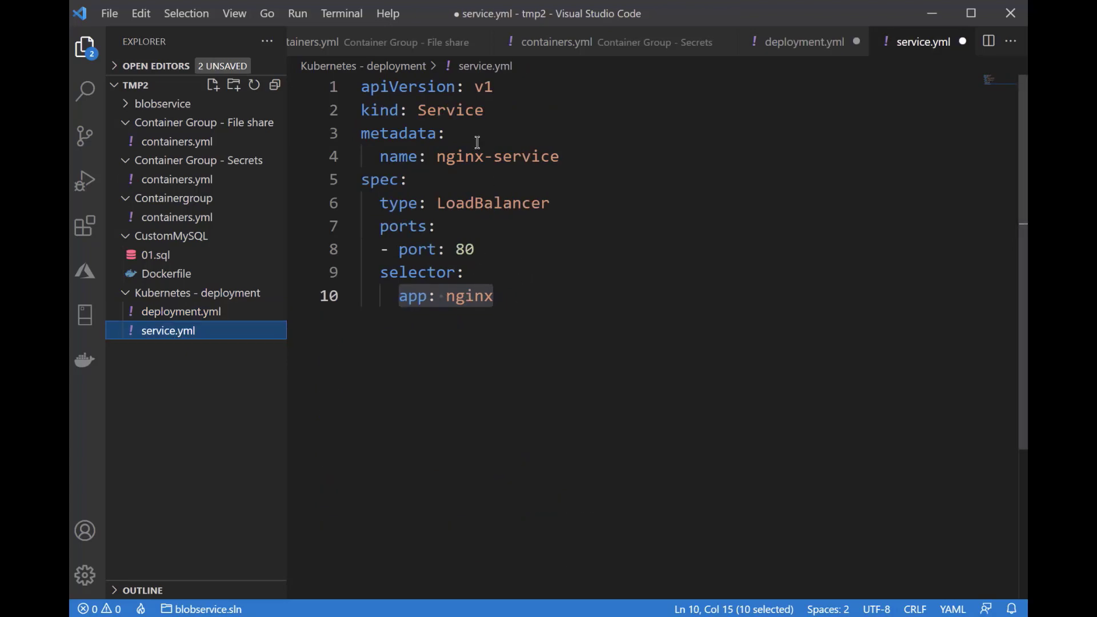
Copy the entire service.yml manifest and switch to the Azure portal in the browser
left_click(435, 133)
key("ctrl+a")
key("ctrl+c")
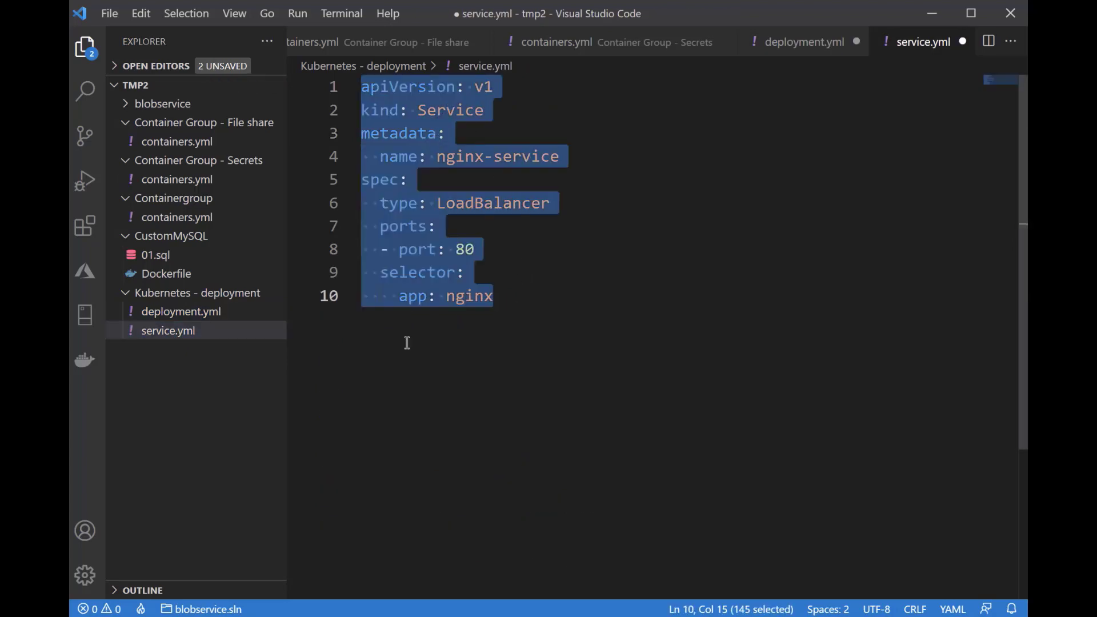
left_click(106, 616)
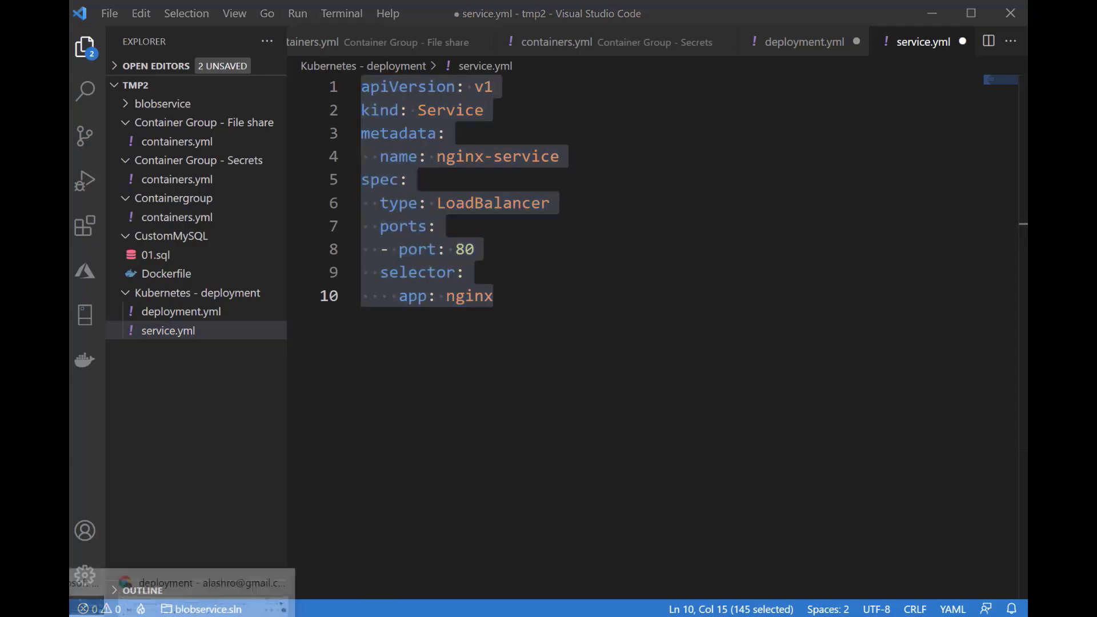
left_click(189, 582)
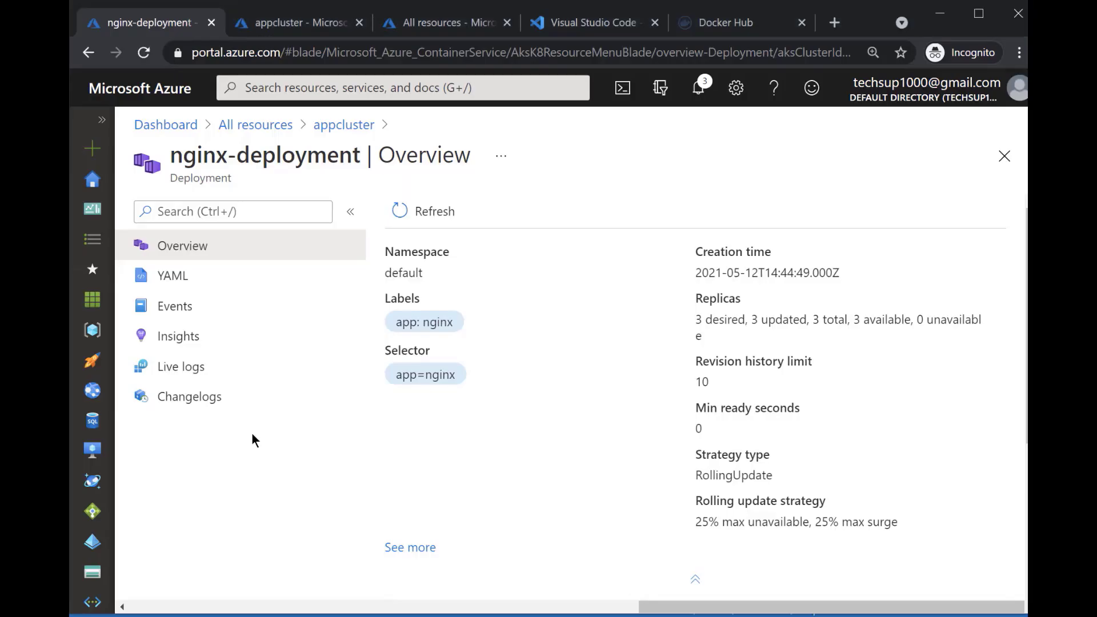
Add the copied nginx-service LoadBalancer manifest to appcluster's services and ingresses using YAML
left_click(354, 129)
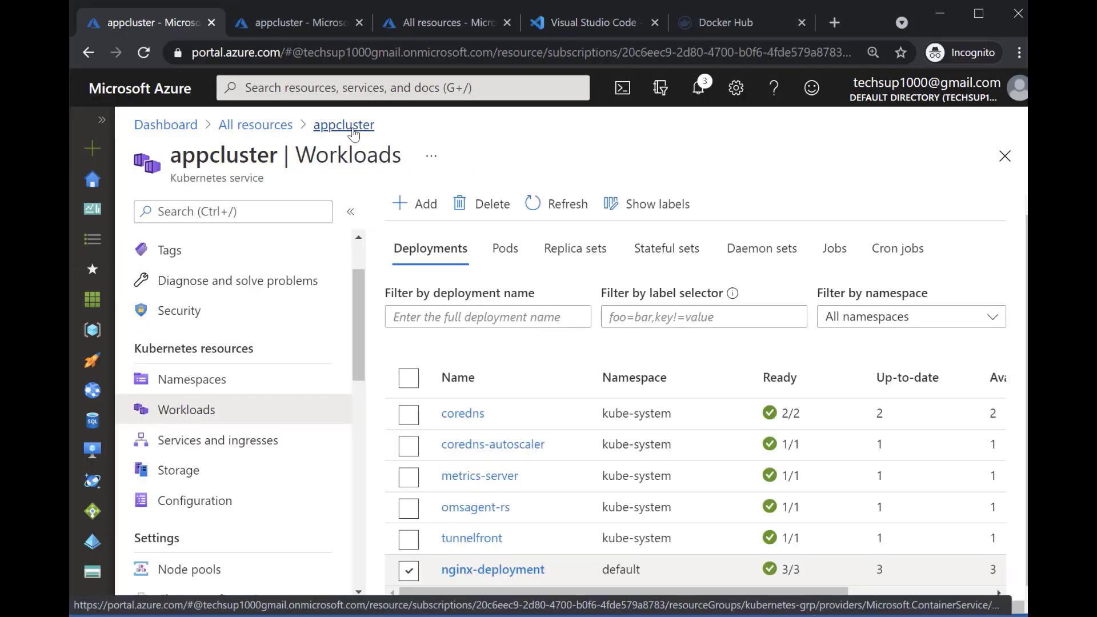
left_click(223, 452)
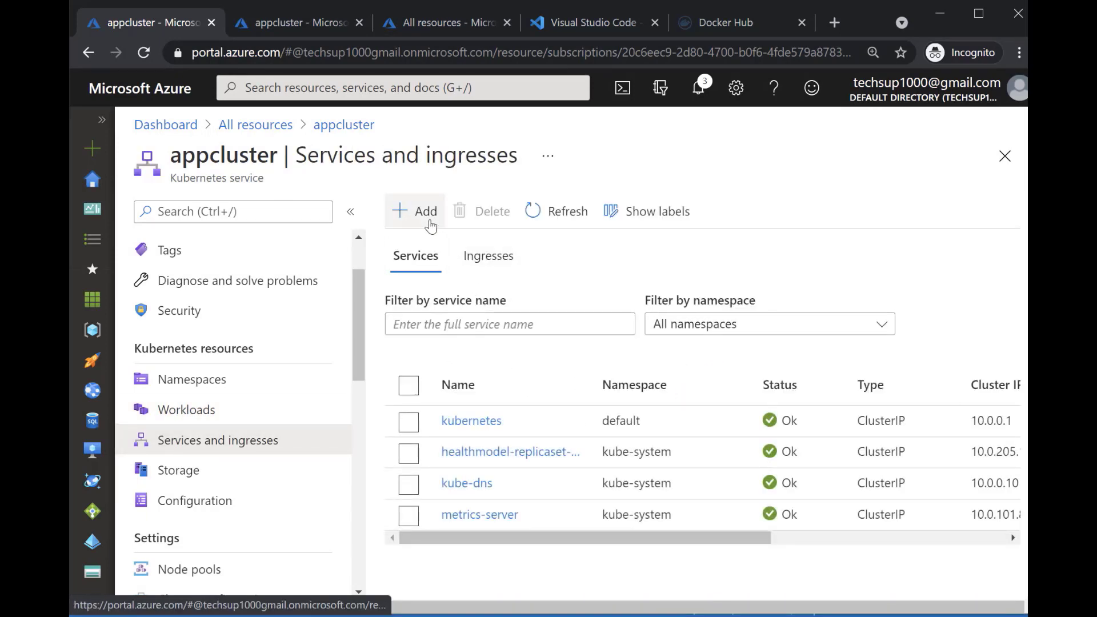
left_click(428, 212)
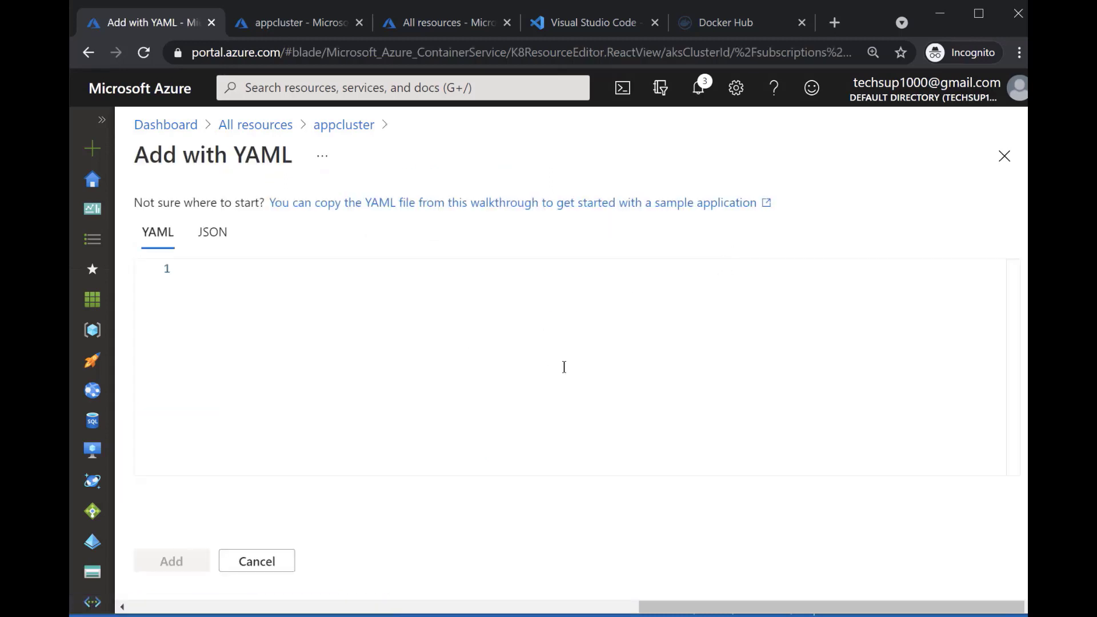
key("ctrl+v")
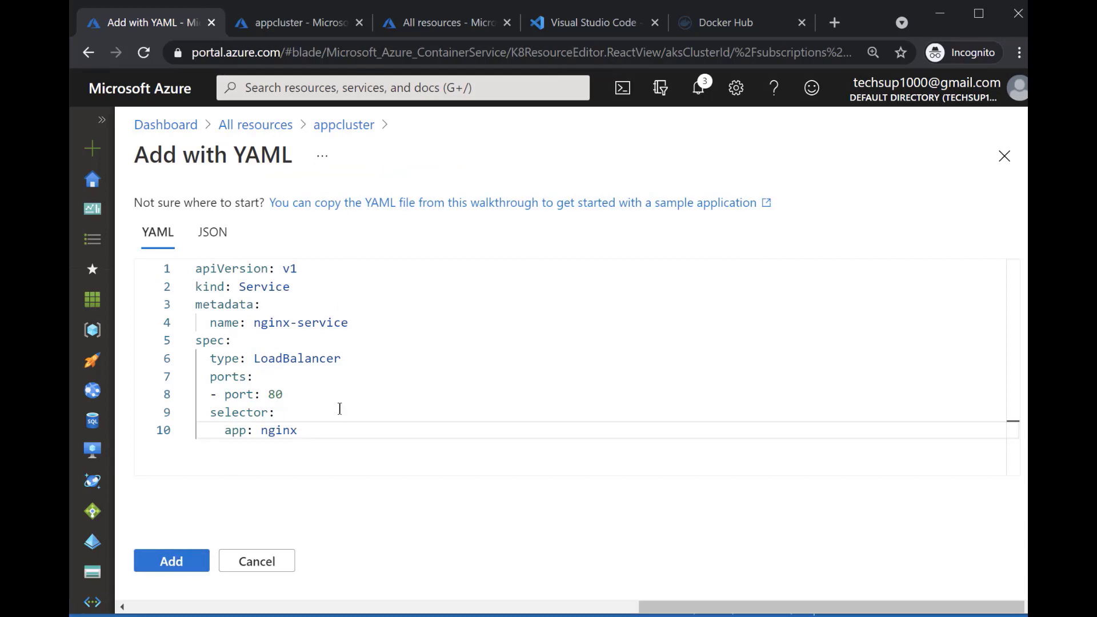
left_click(186, 563)
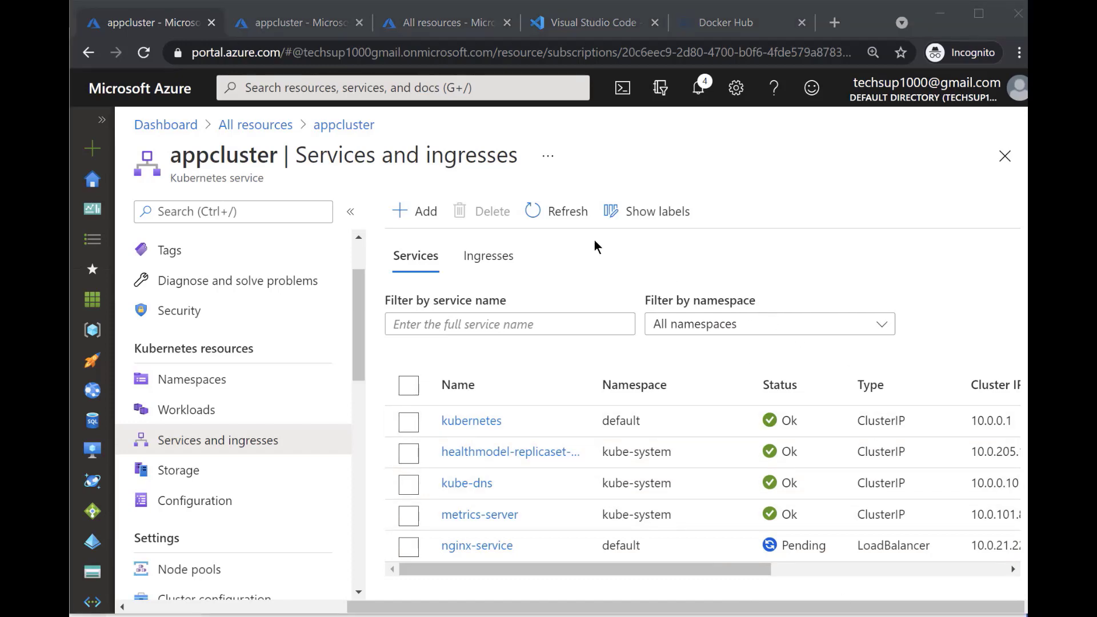
Refresh appcluster's services list and open the external IP link of nginx-service
left_click(558, 222)
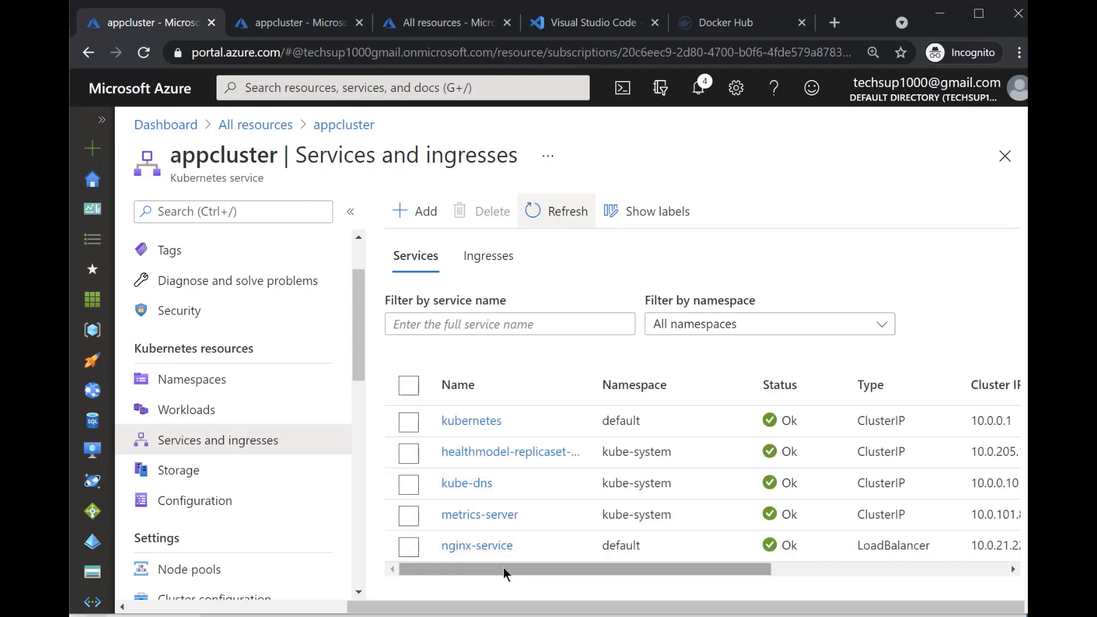
left_click_drag(502, 567, 746, 570)
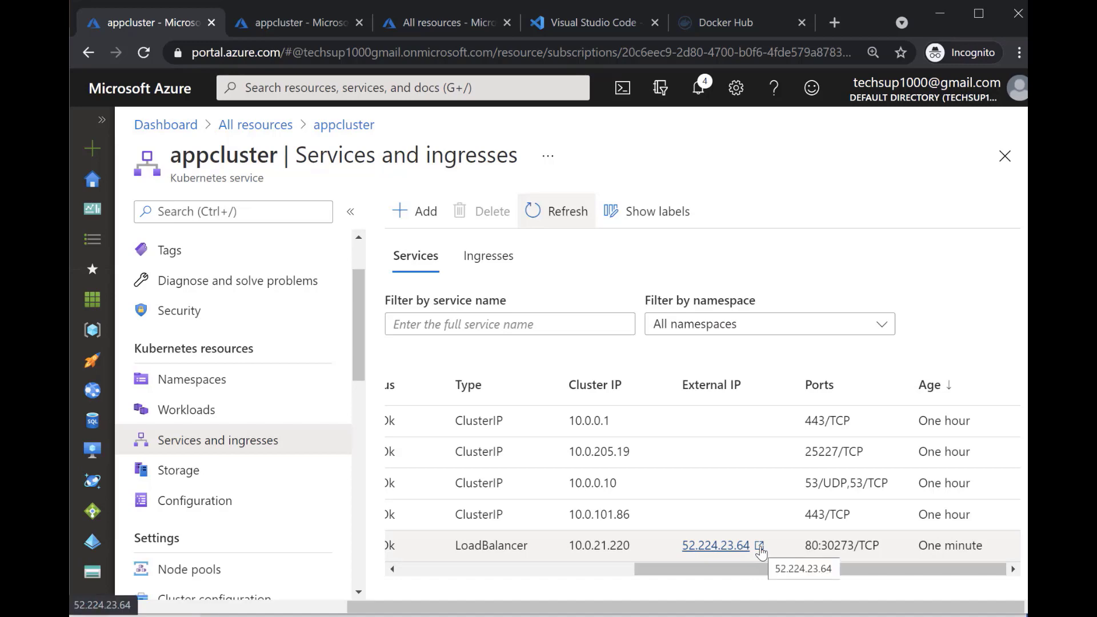
left_click(759, 546)
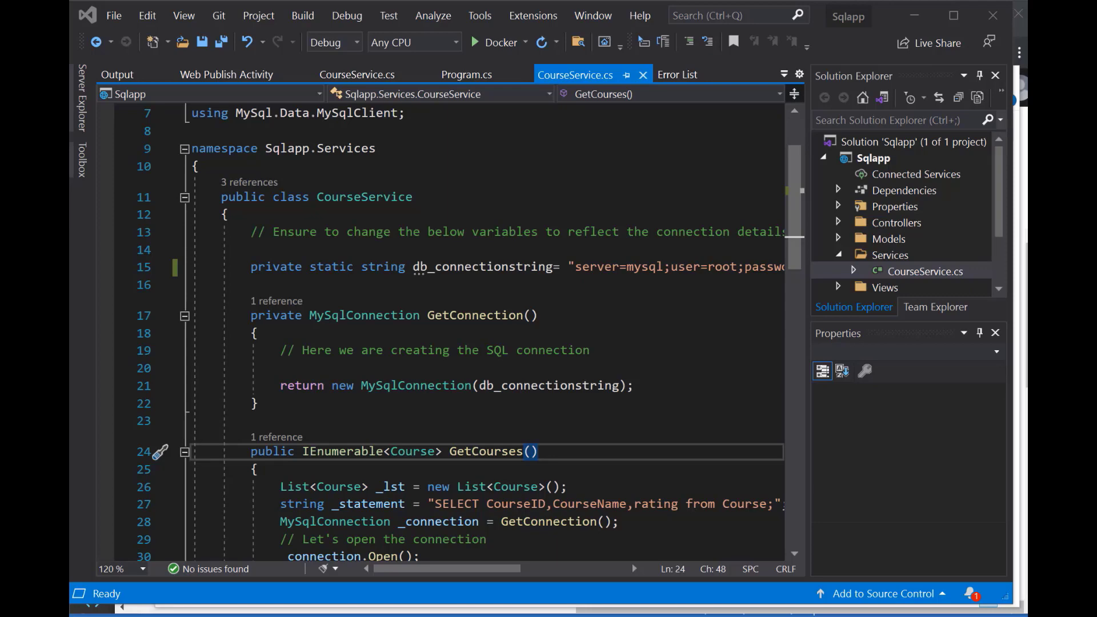
In CourseService.cs, examine the user, password, database and server parts of the db_connectionstring value
left_click_drag(445, 573, 513, 573)
double_click(454, 266)
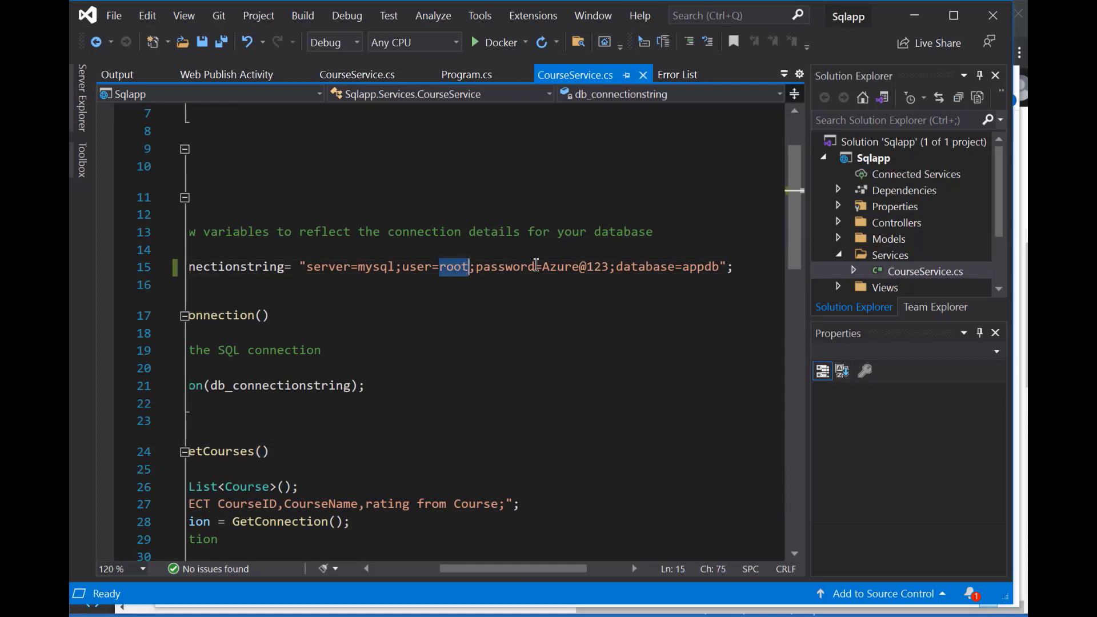
double_click(559, 266)
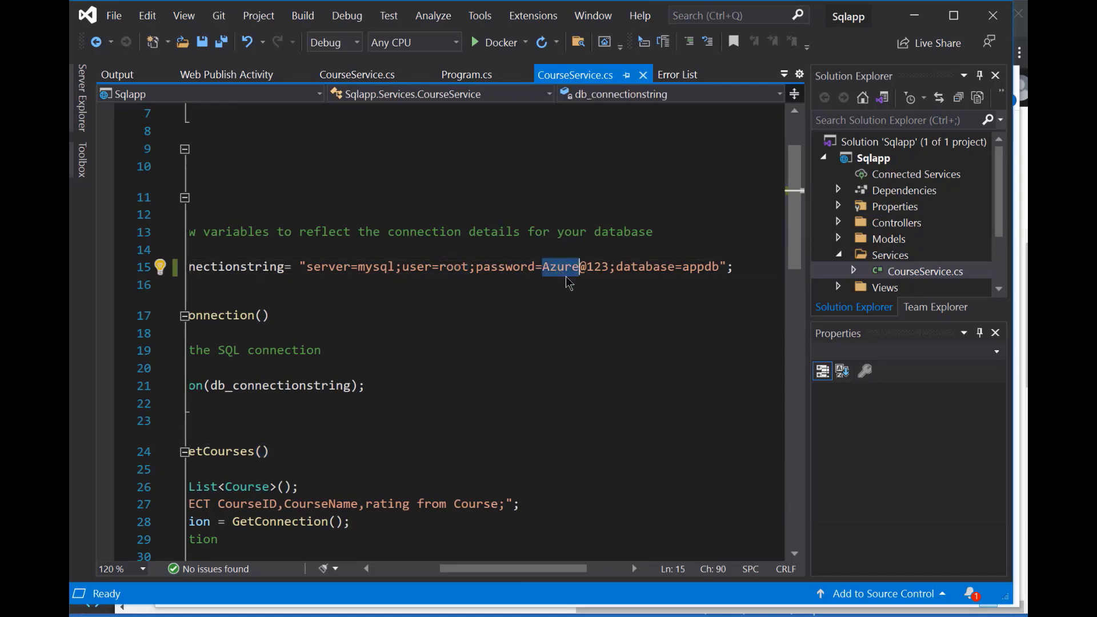
double_click(702, 268)
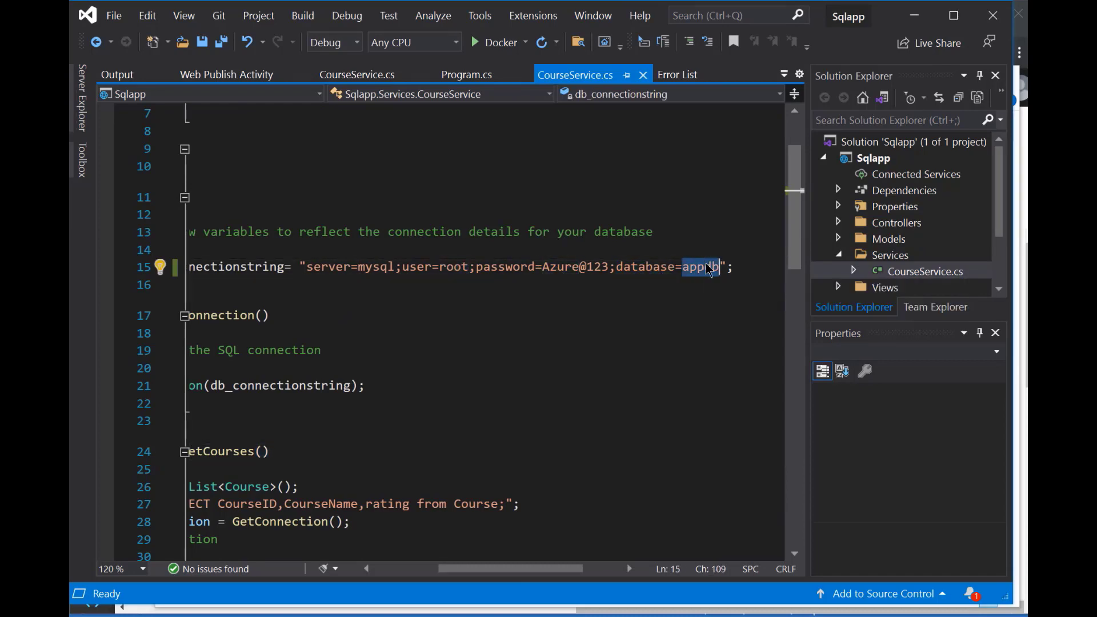
double_click(384, 267)
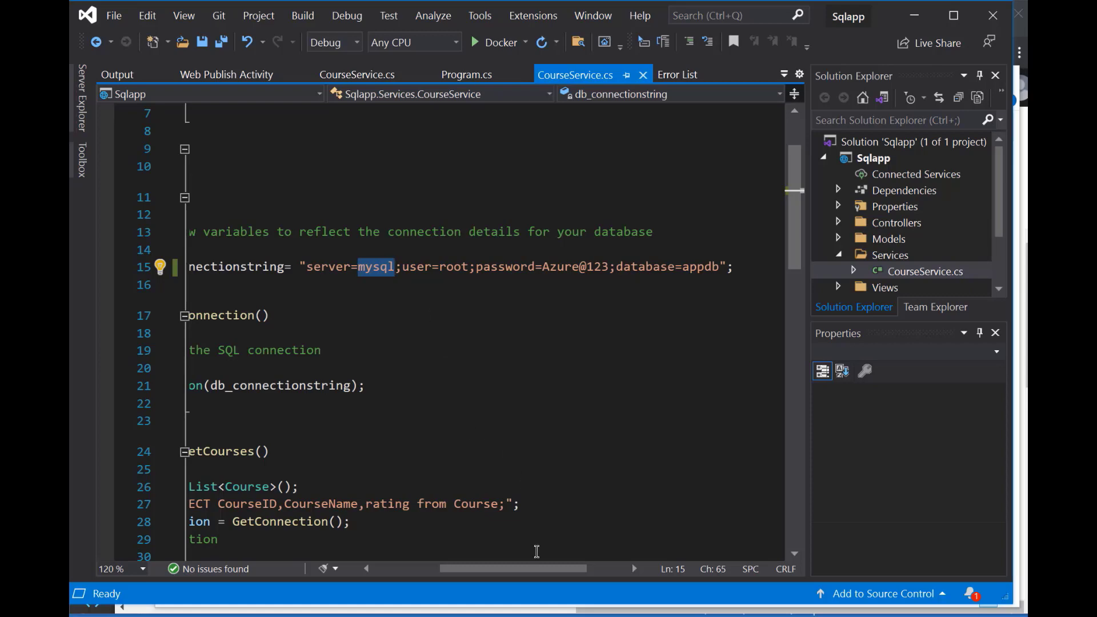
left_click_drag(508, 569, 442, 573)
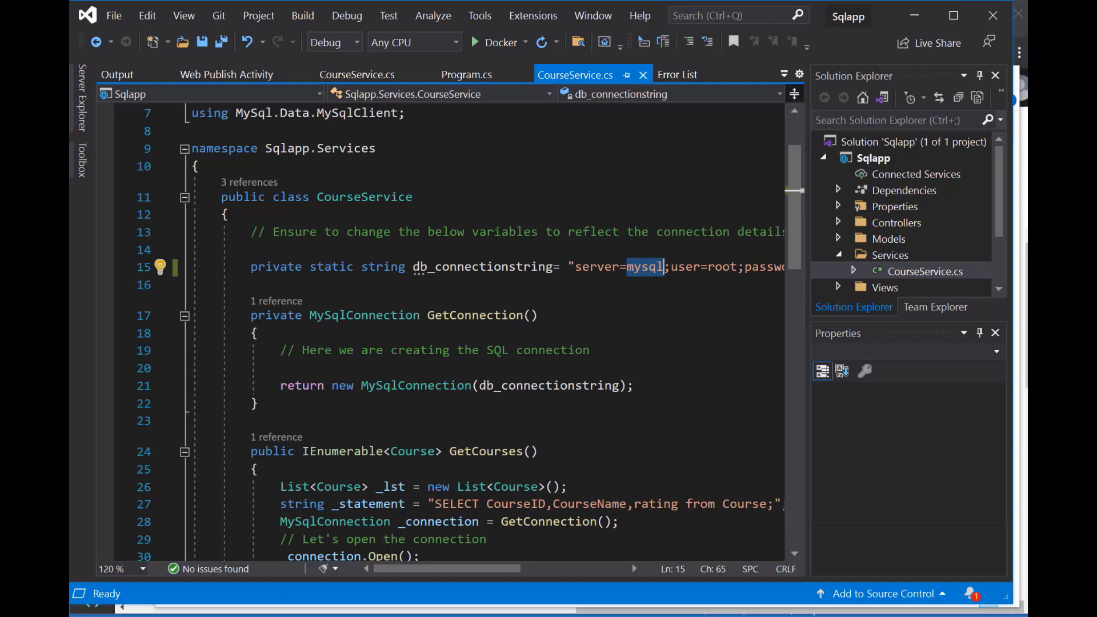
Switch to the Azure portal in the browser and view the repositories of the appregistry100012 container registry
key("alt+Tab")
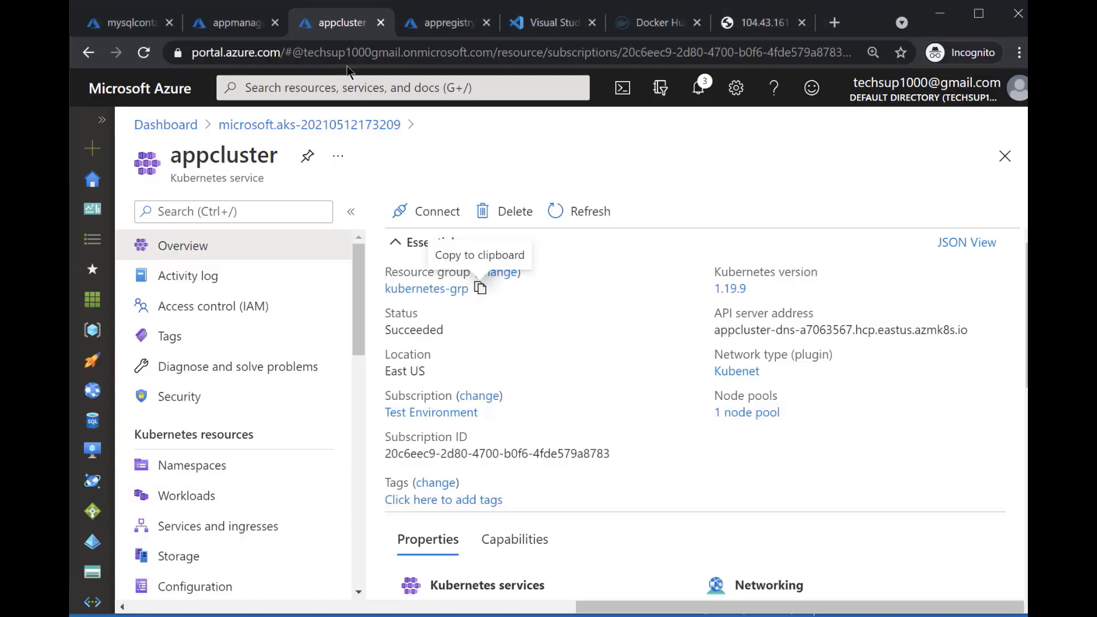
left_click(470, 24)
scroll(273, 348, "down", 5)
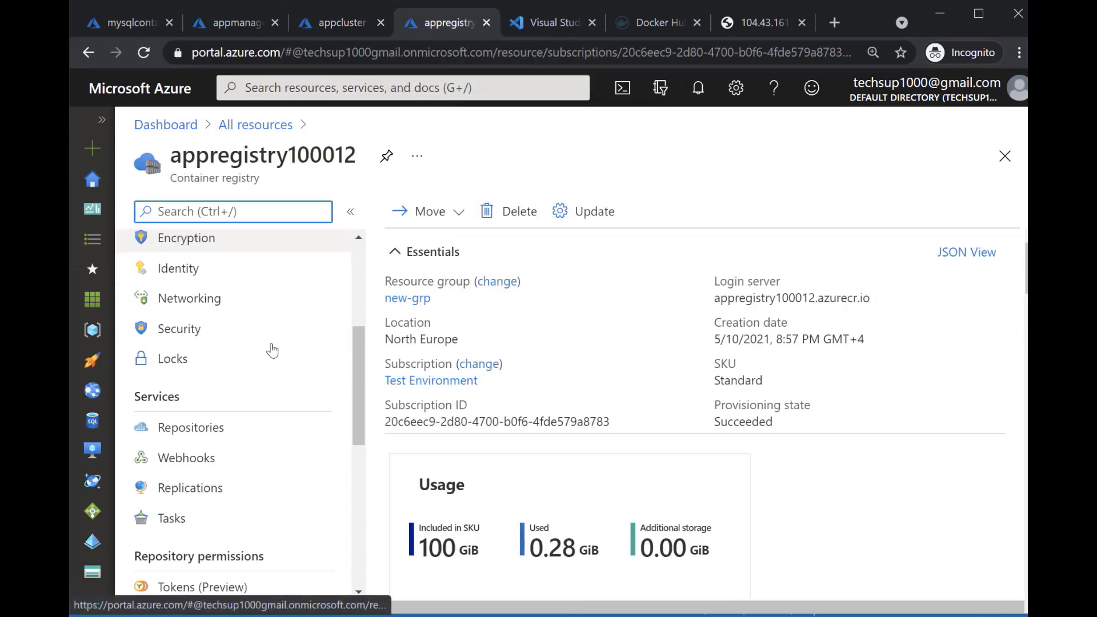
left_click(188, 428)
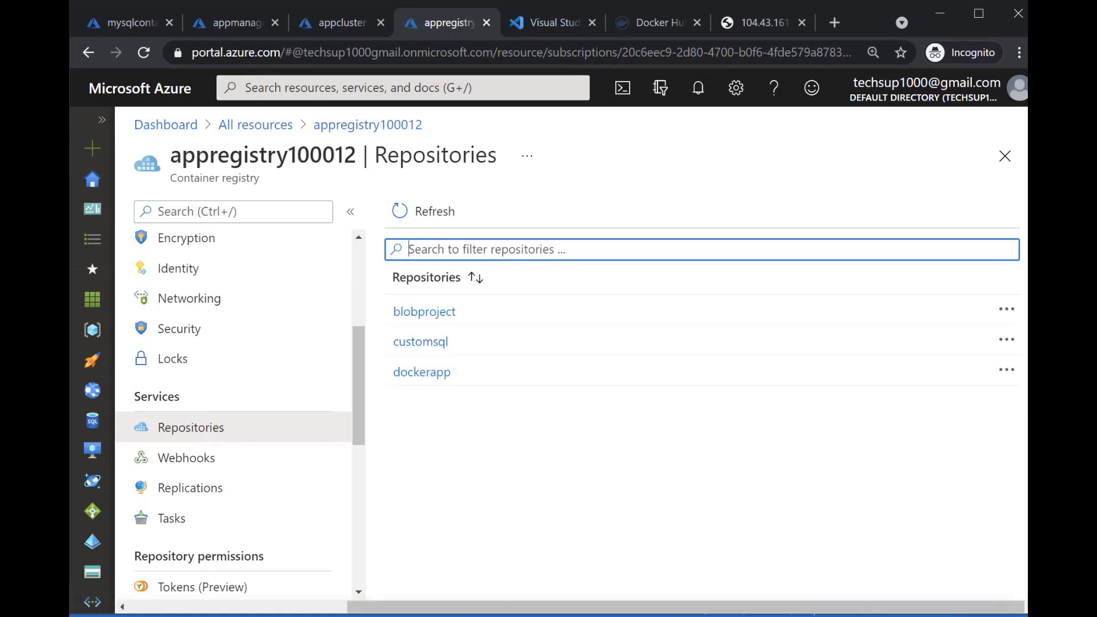
Switch to Visual Studio and start publishing the Sqlapp project to a Docker Container Registry, with Azure Container Registry as the specific target
left_click(463, 615)
double_click(882, 166)
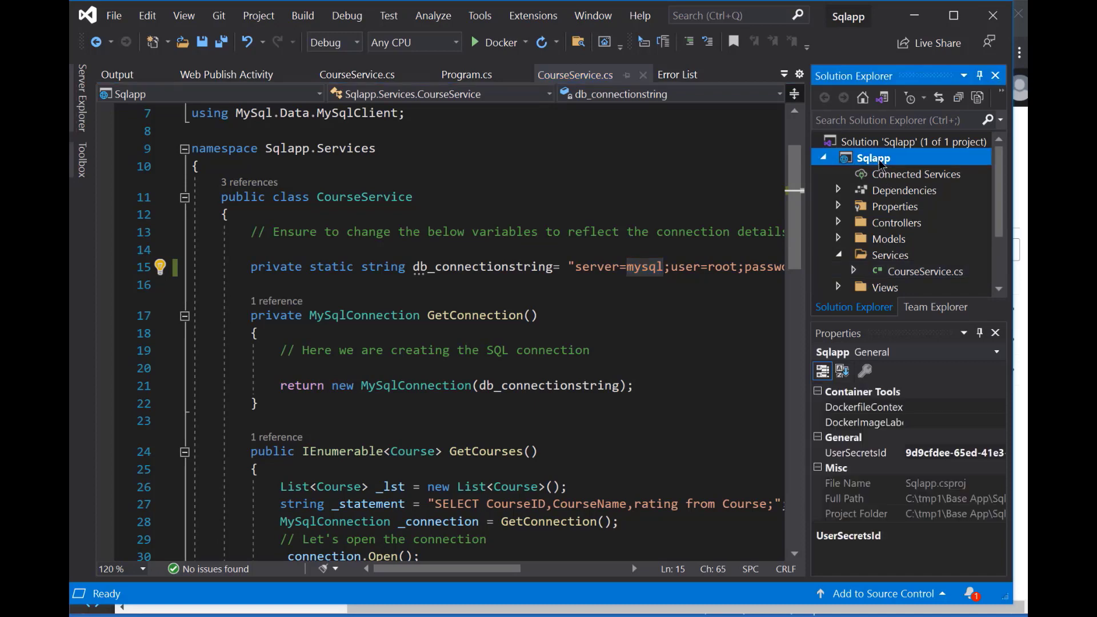
right_click(881, 163)
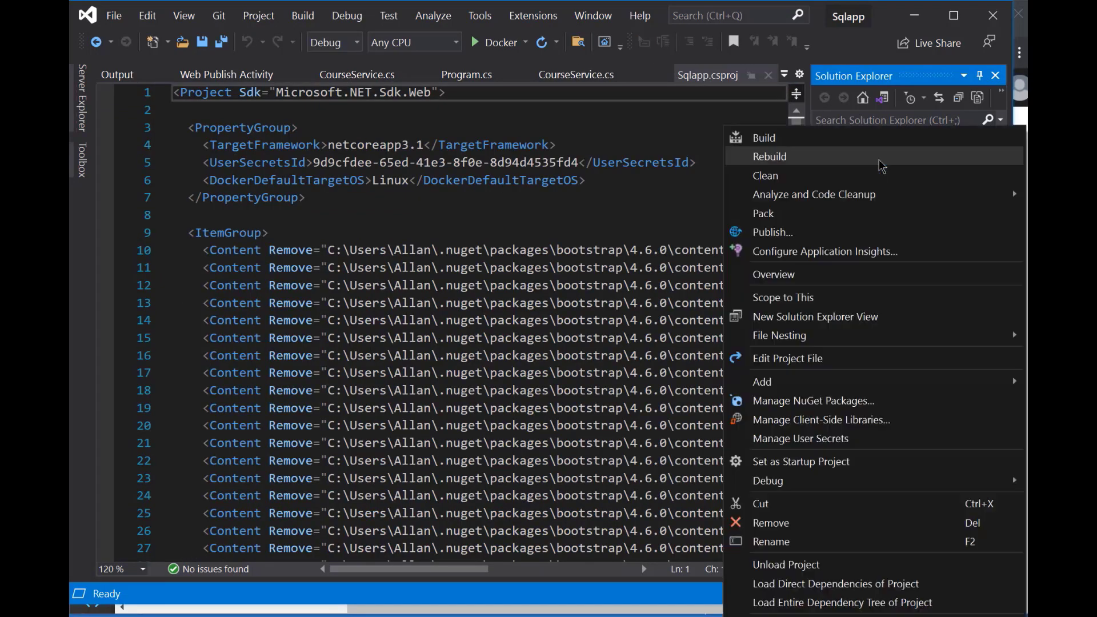
left_click(799, 238)
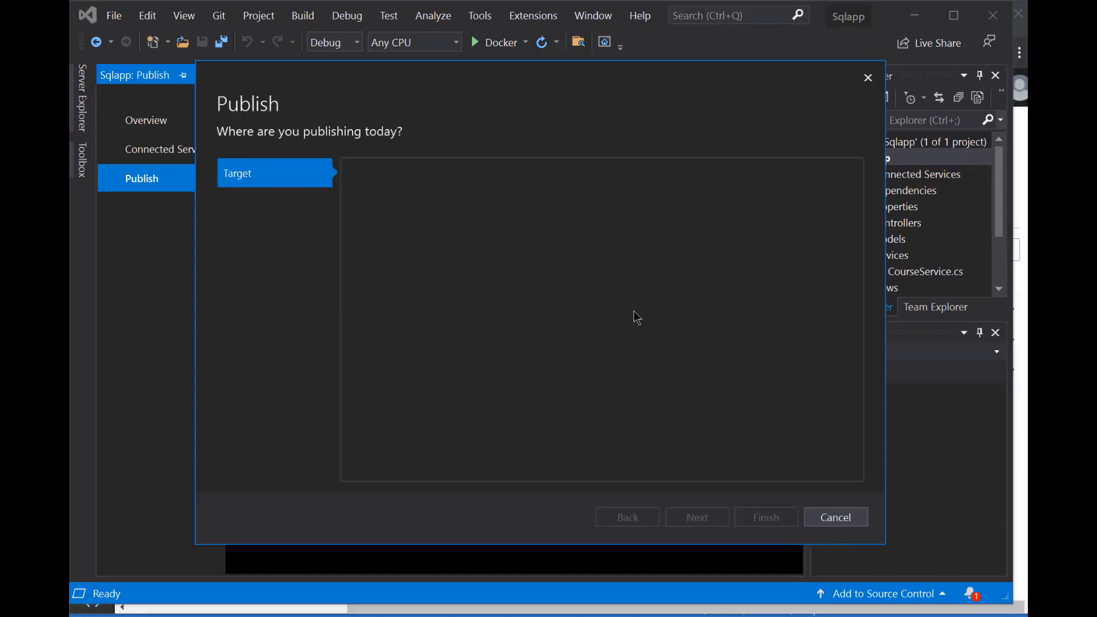
left_click(546, 248)
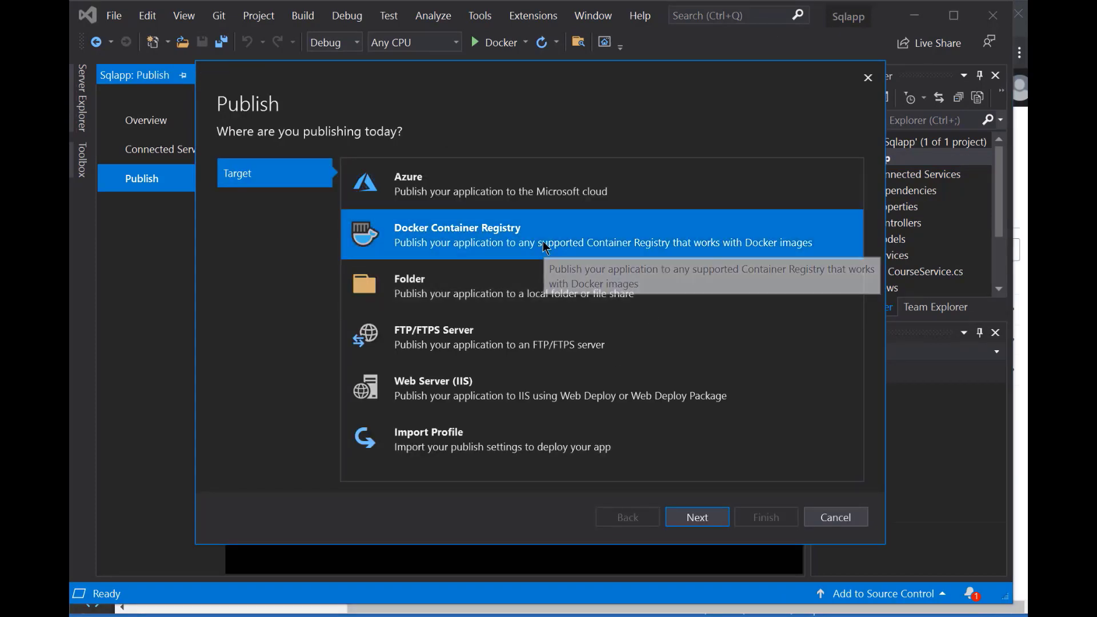
left_click(695, 517)
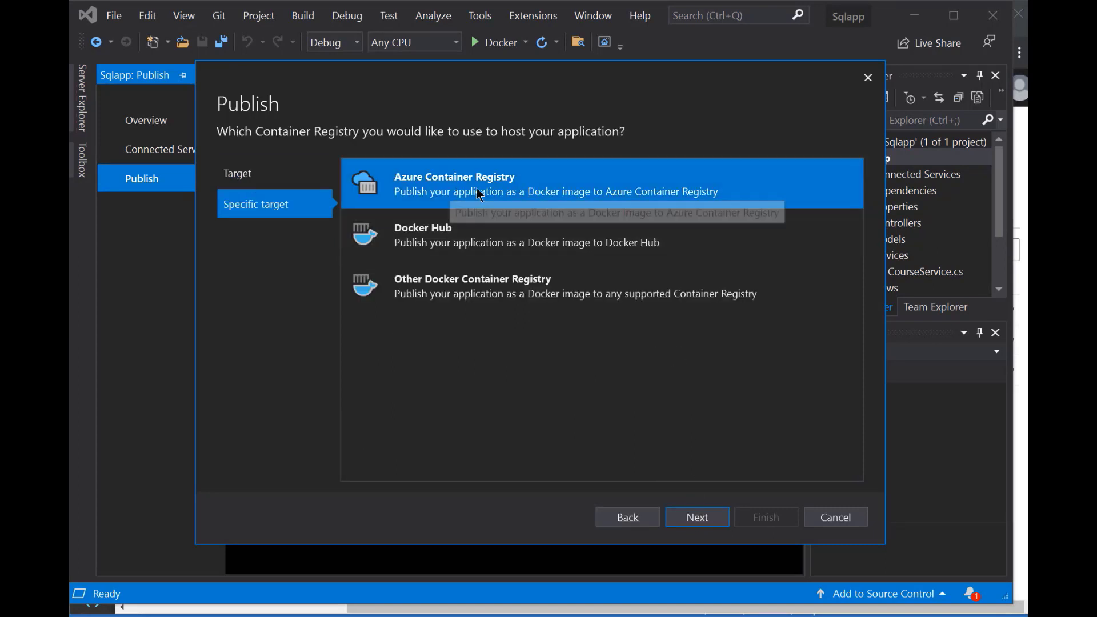
left_click(698, 517)
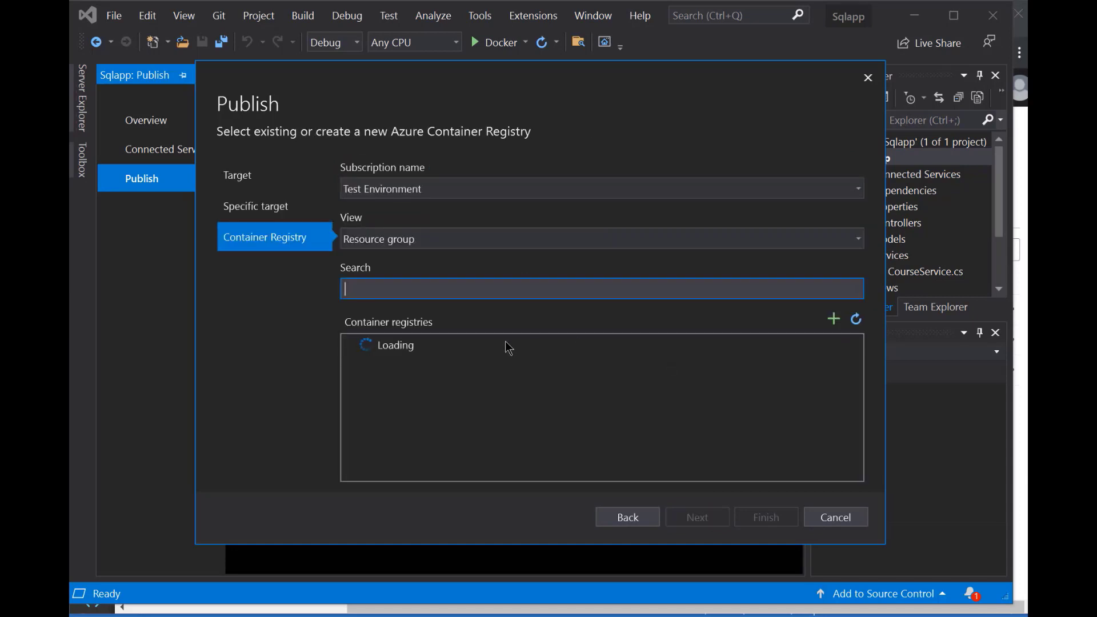
Publish the Sqlapp image to the appregistry100012 registry in new-grp, and refresh that registry's repositories list in the Azure portal
left_click(353, 347)
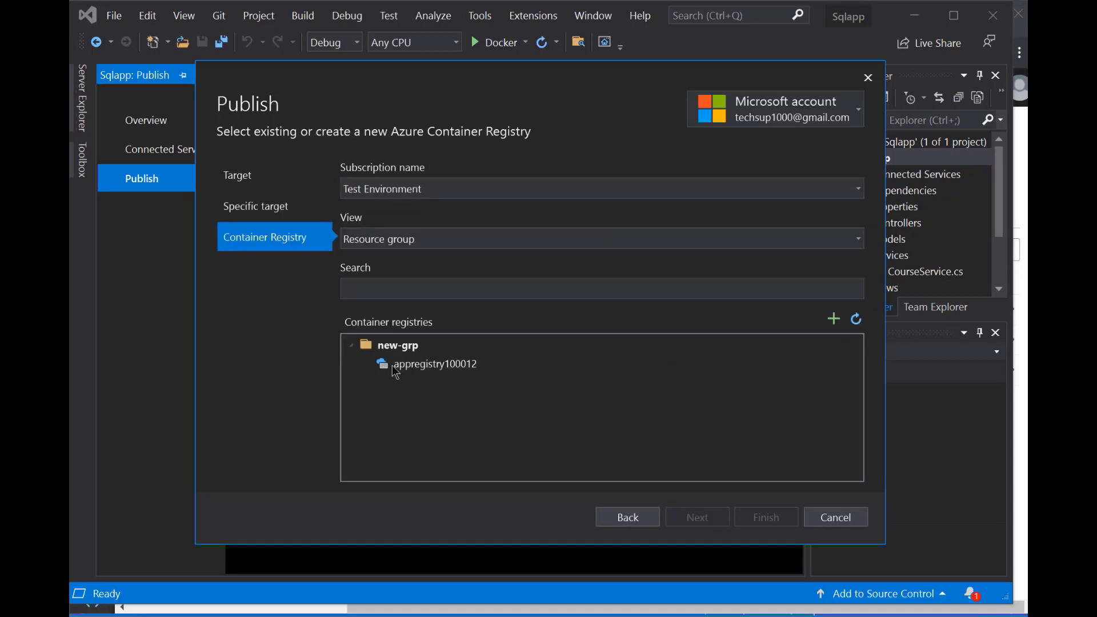
left_click(457, 363)
left_click(749, 517)
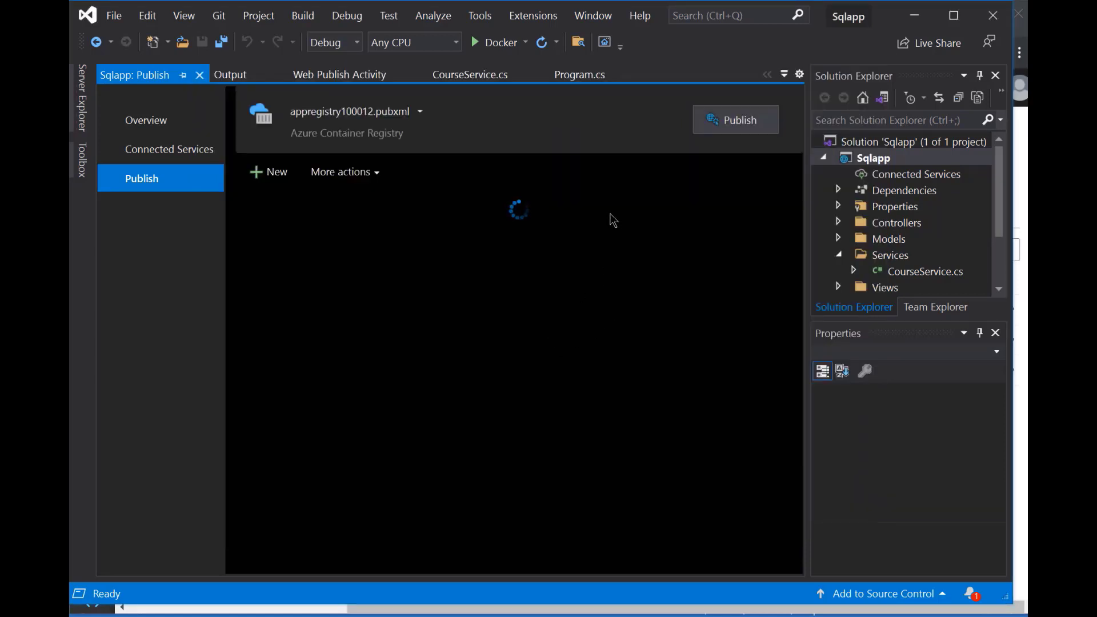
left_click(717, 127)
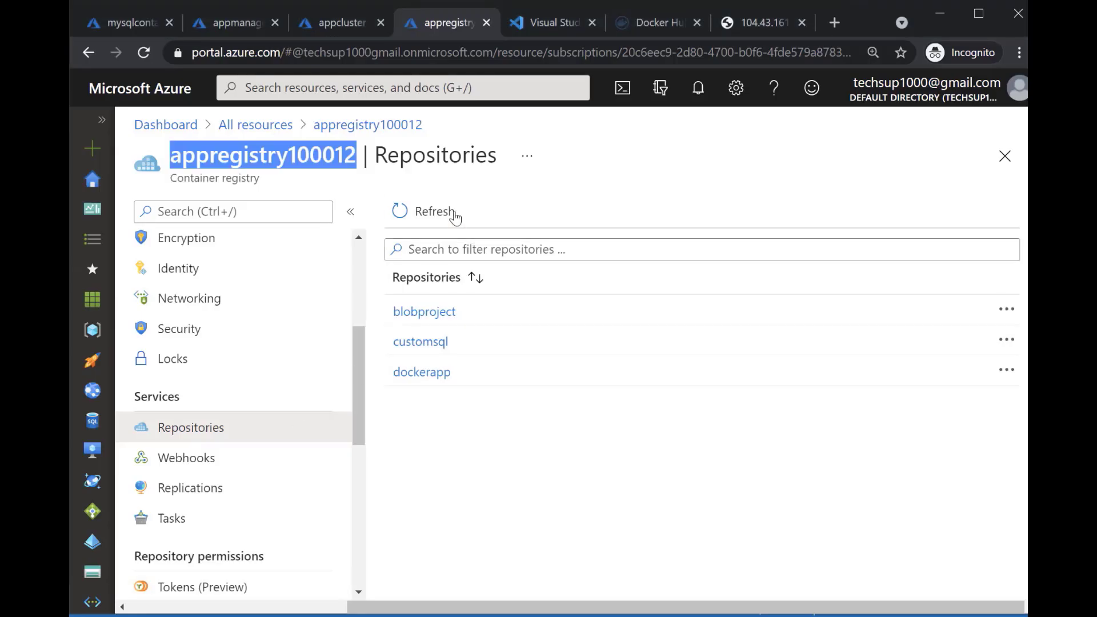
left_click(451, 213)
Switch to Visual Studio Code, view app.yml, and examine the Service and Deployment kind entries in mysql.yml
key("alt+Tab")
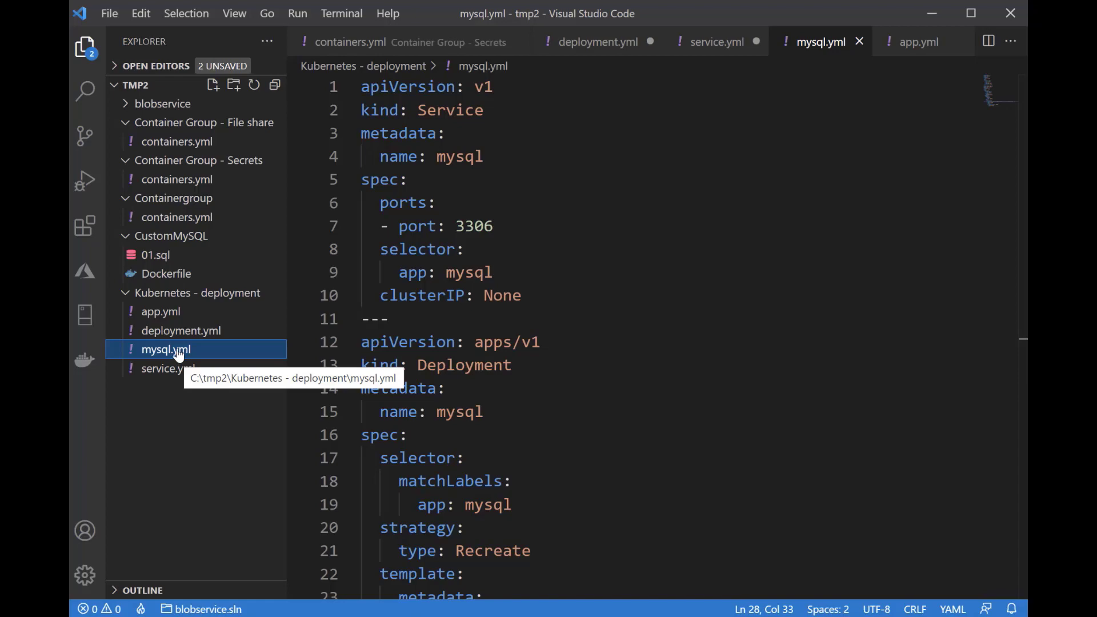
left_click(173, 313)
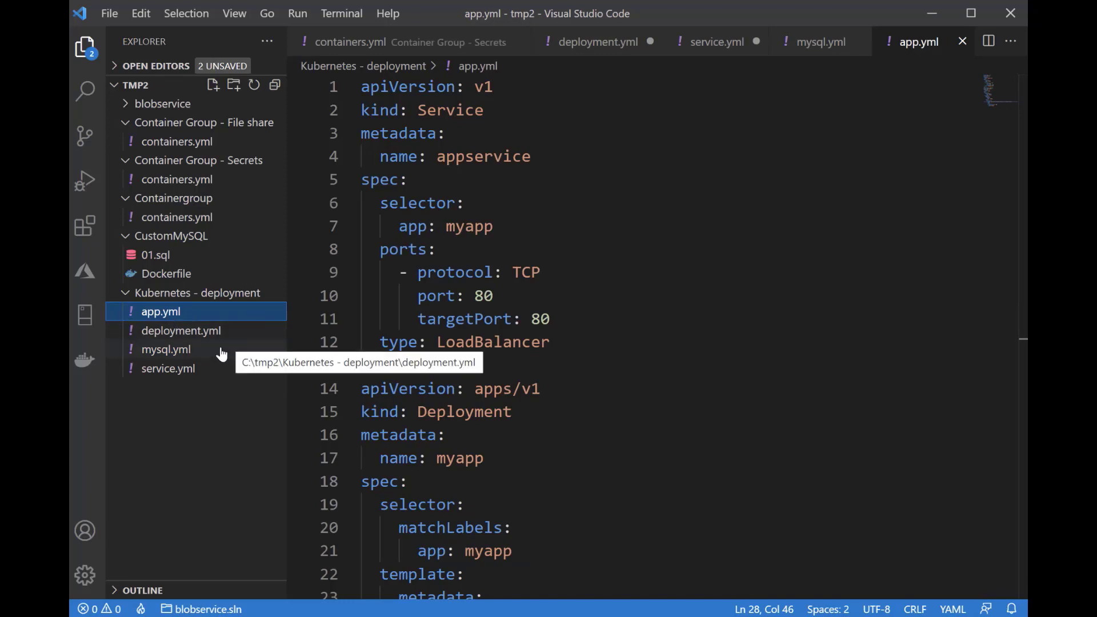
left_click(173, 350)
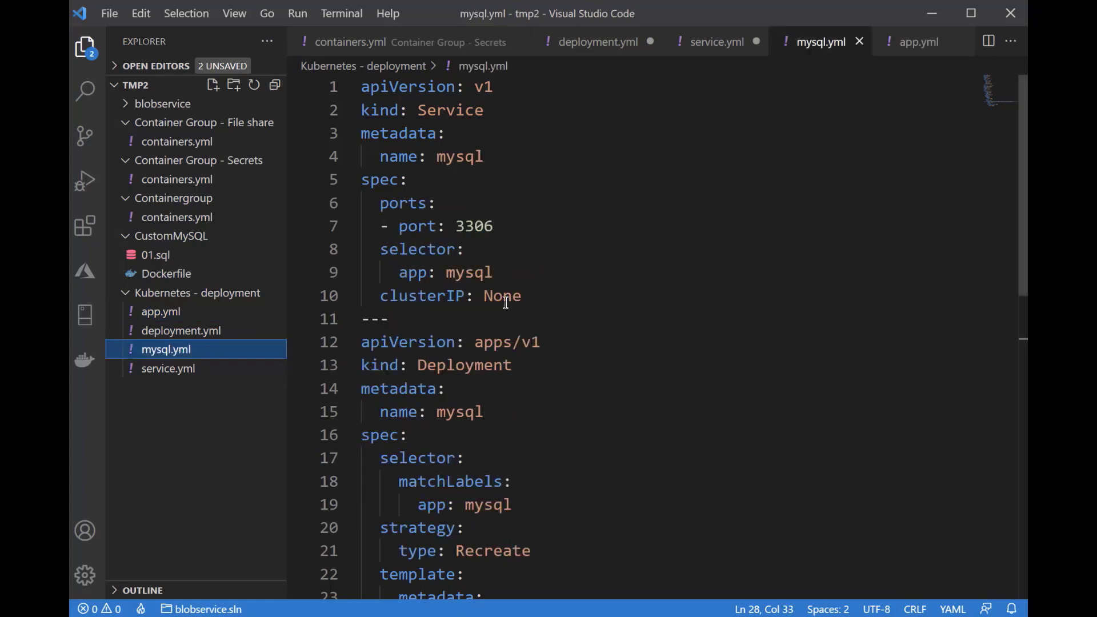
scroll(505, 303, "down", 1)
scroll(474, 296, "up", 1)
double_click(396, 110)
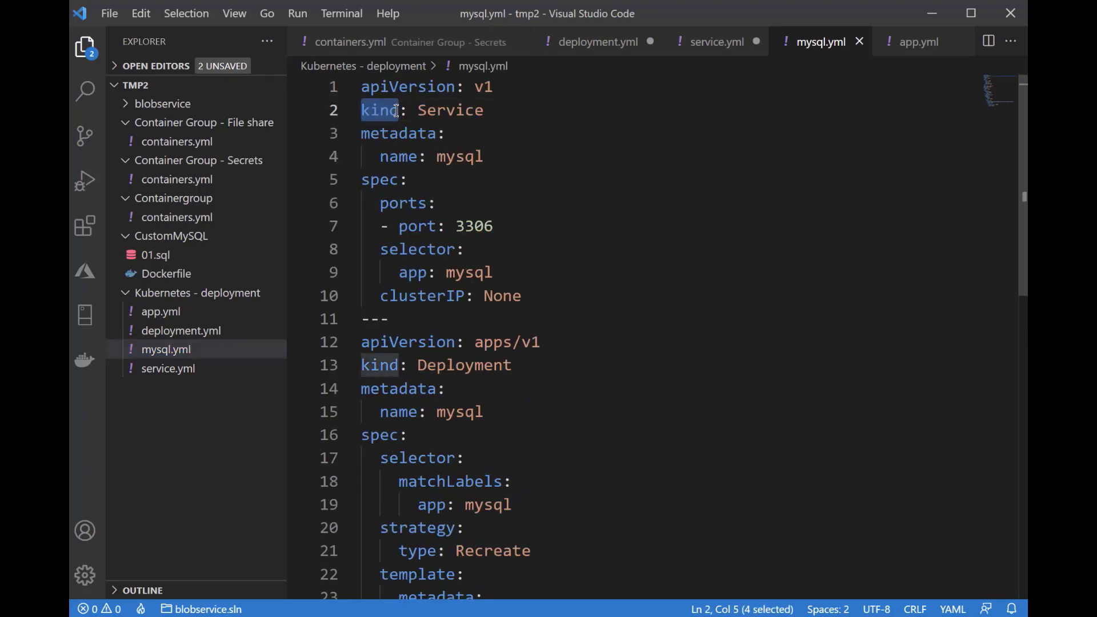
double_click(380, 365)
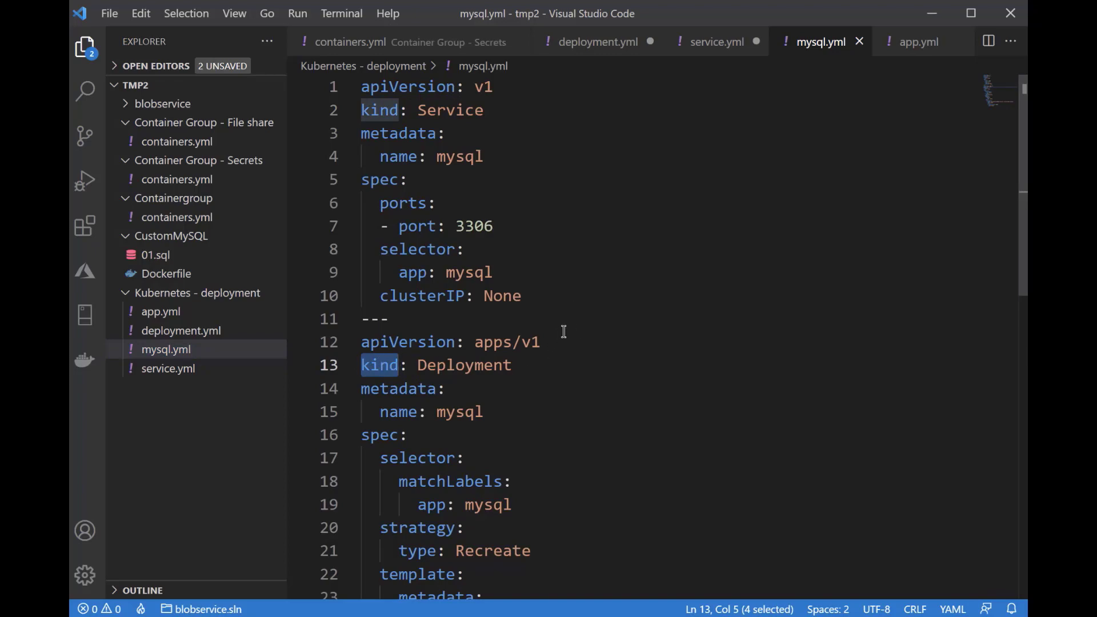
Examine the container image and the template's app label in the Deployment section of mysql.yml
scroll(541, 323, "down", 2)
scroll(538, 321, "down", 2)
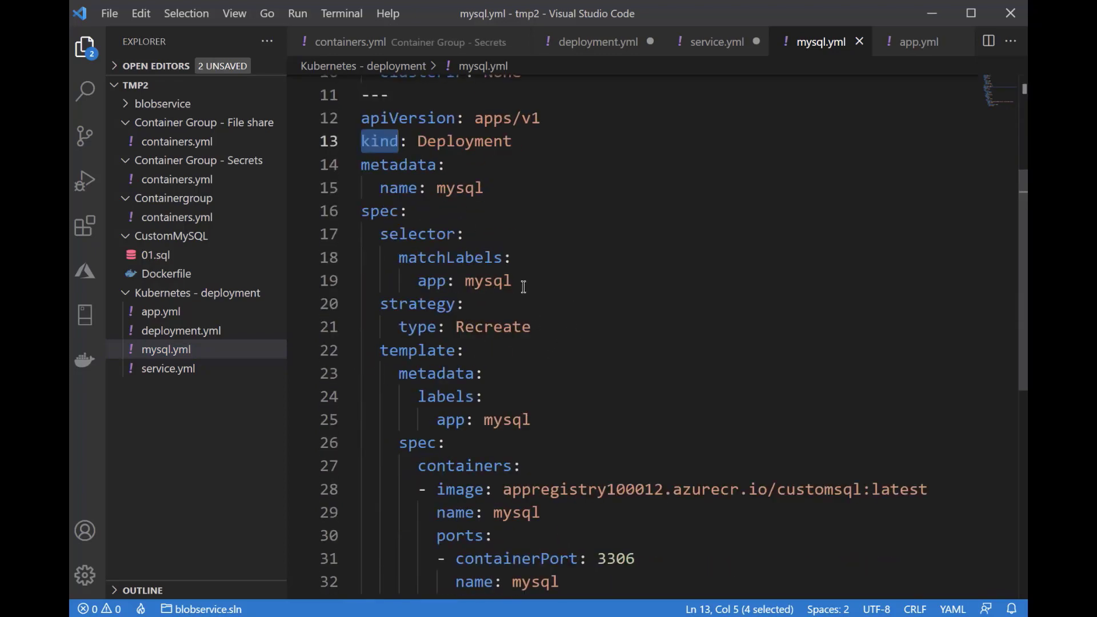
scroll(523, 287, "down", 1)
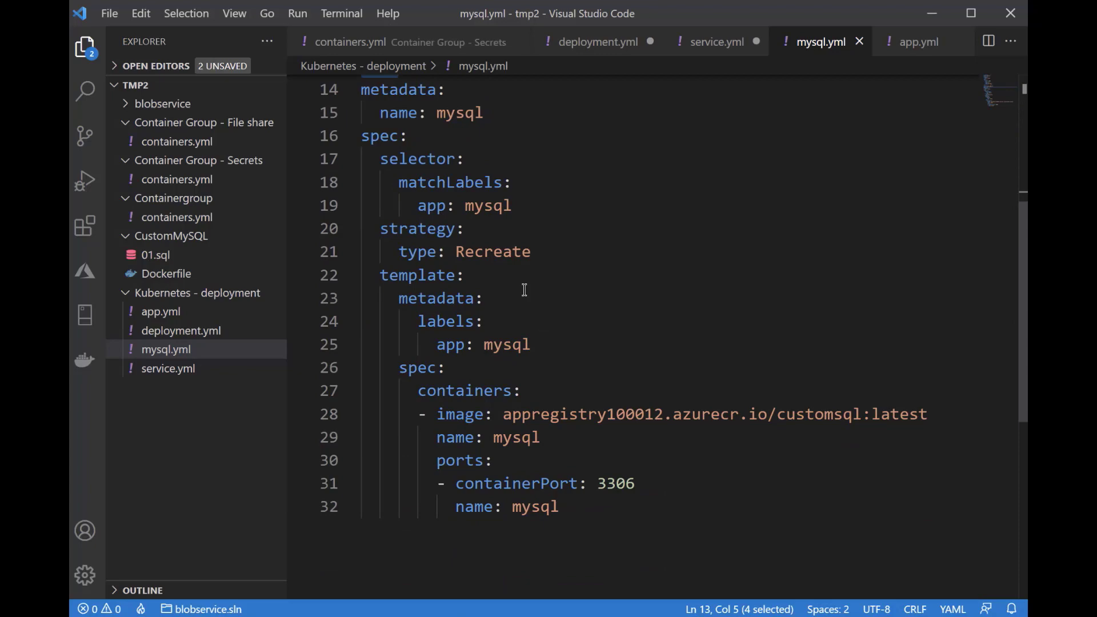
left_click_drag(504, 412, 927, 412)
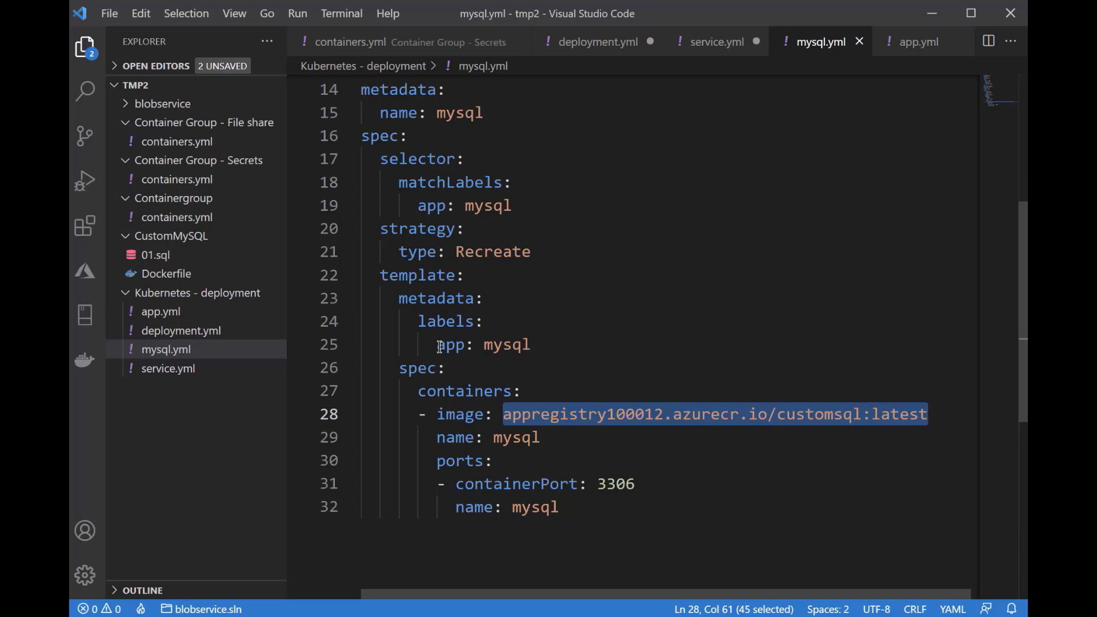
left_click_drag(437, 345, 528, 345)
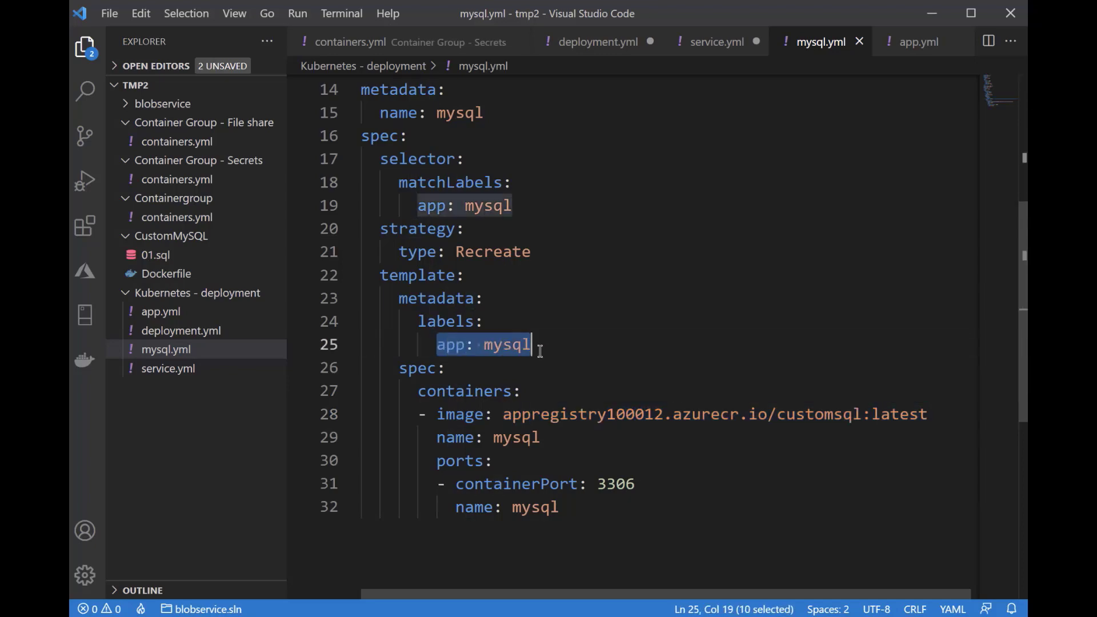
Examine the port, kind and name of the Service section in mysql.yml
scroll(538, 358, "up", 5)
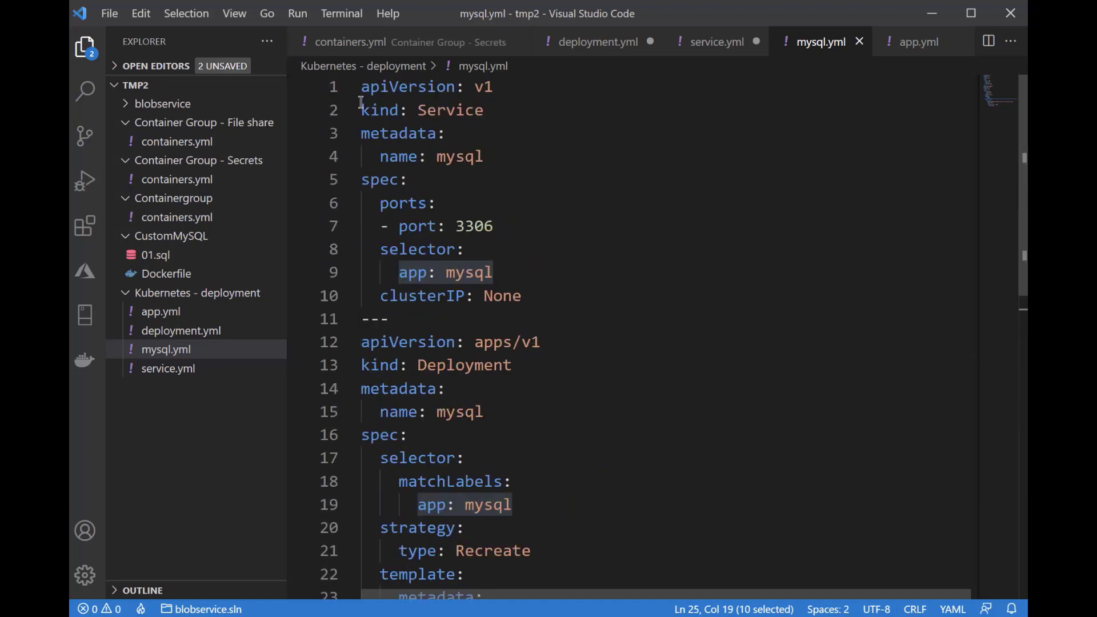
double_click(459, 232)
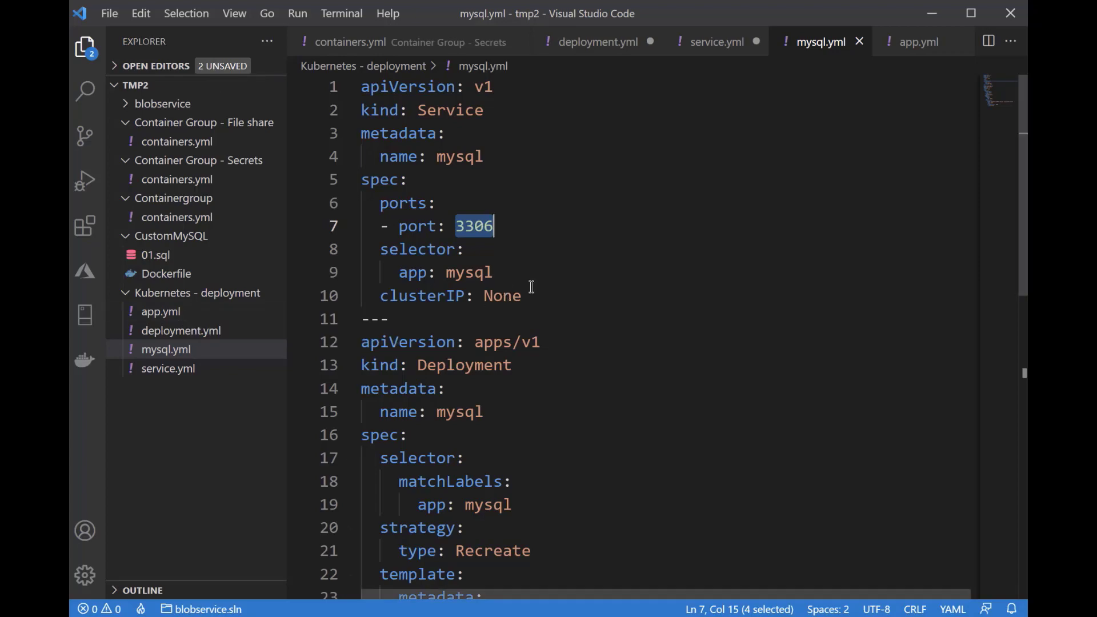
double_click(463, 110)
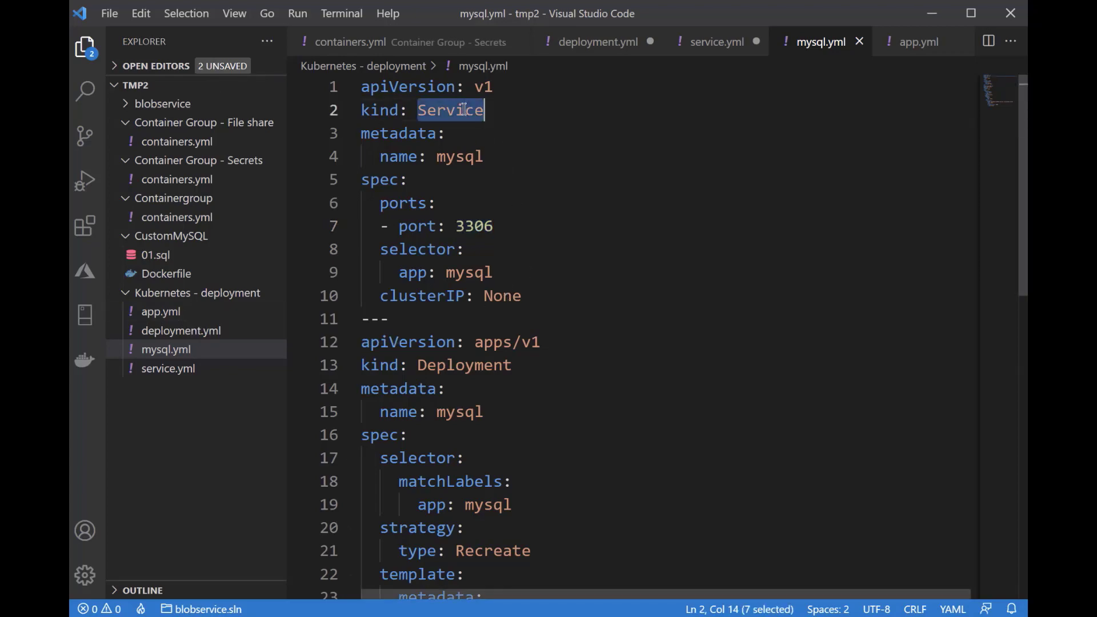
double_click(468, 163)
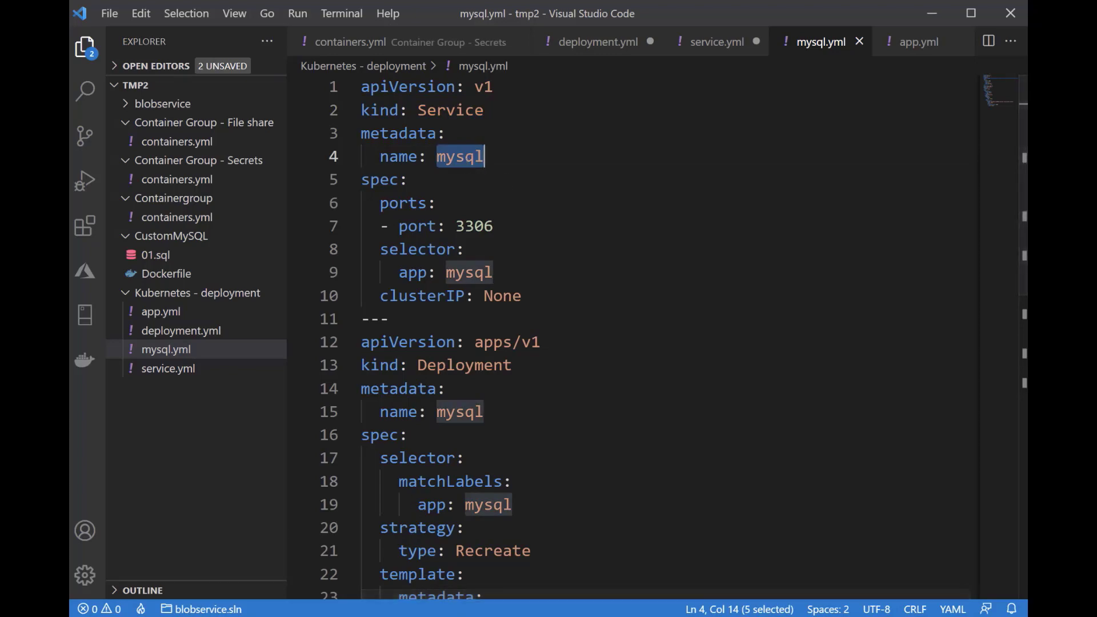
Check the server name in CourseService.cs's db_connectionstring in Visual Studio, and return to Visual Studio Code
key("alt+Tab")
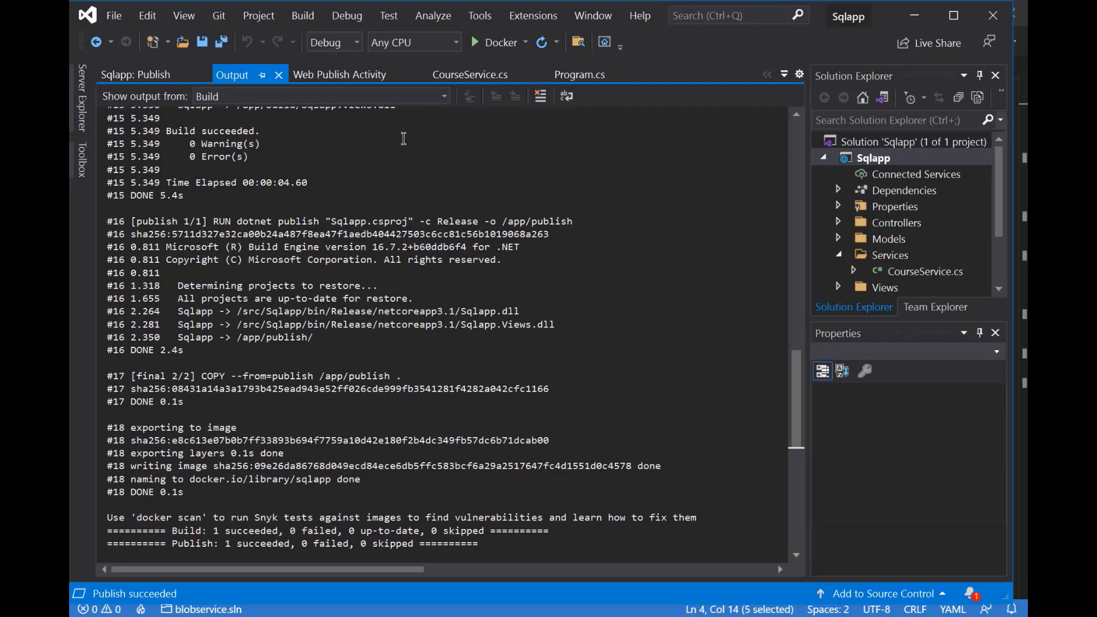
left_click(491, 77)
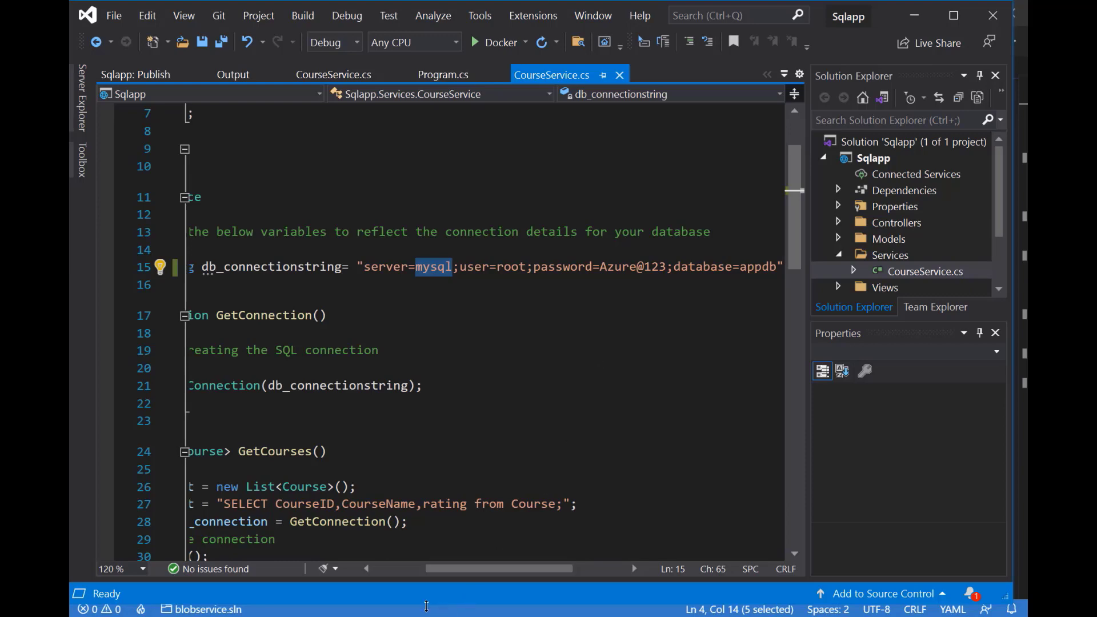
left_click(469, 614)
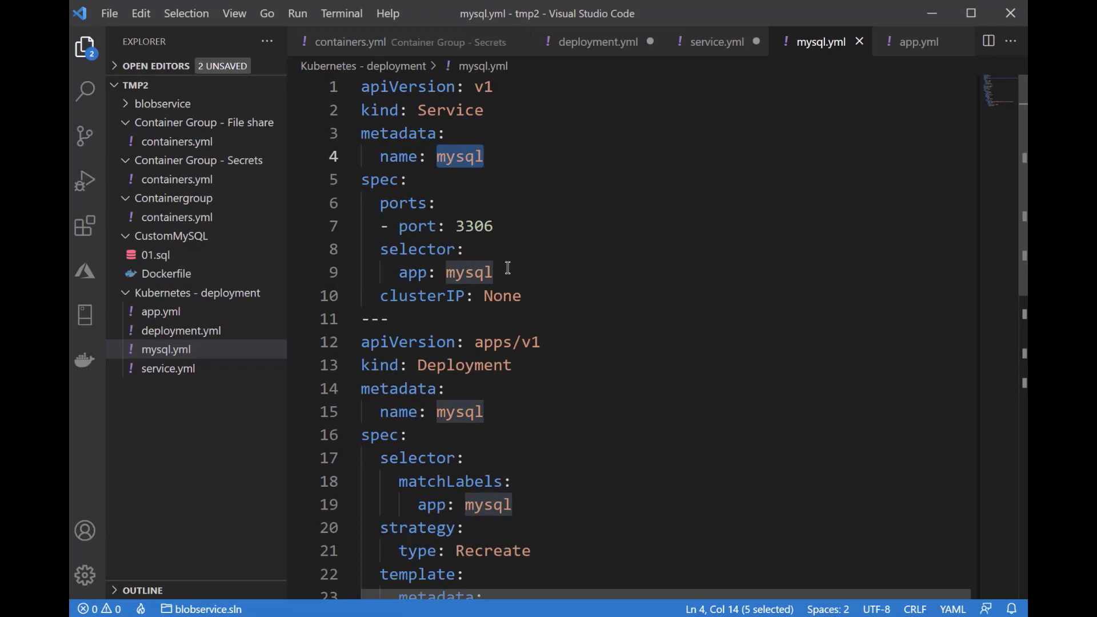
Open app.yml and examine its Deployment section, including the container port and the sqlapp image path
left_click(200, 316)
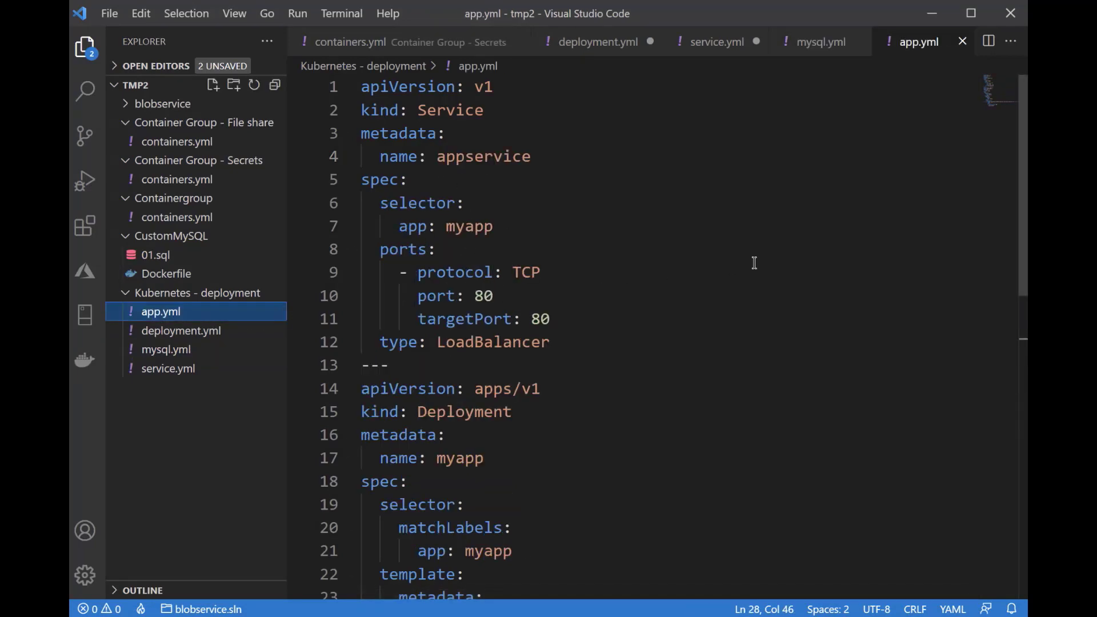
scroll(651, 296, "down", 4)
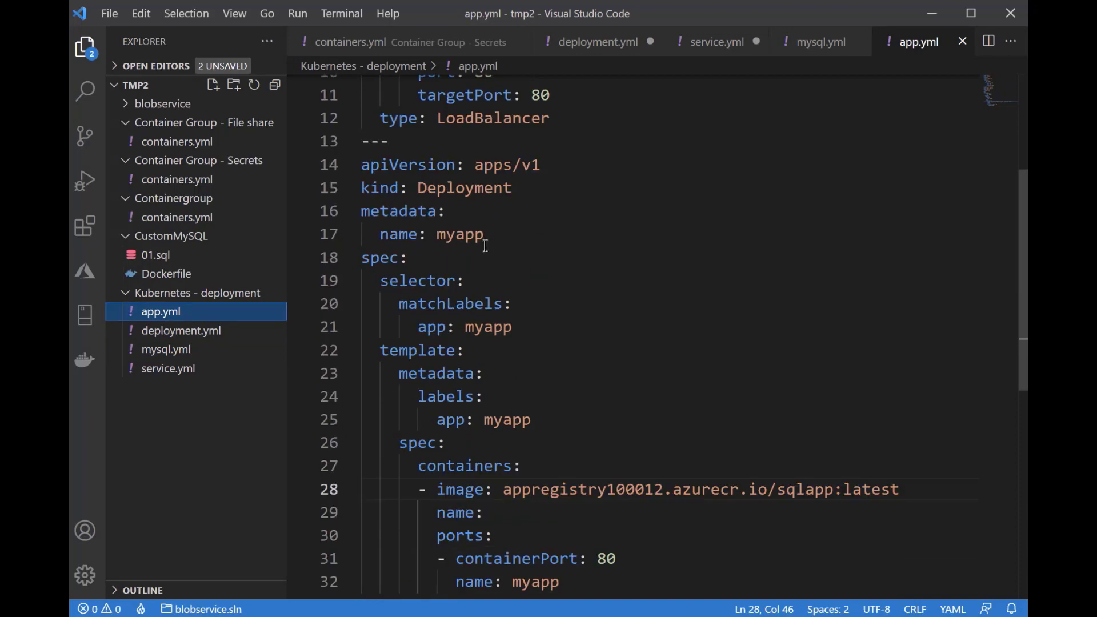
left_click_drag(363, 163, 567, 394)
scroll(572, 397, "down", 1)
double_click(604, 485)
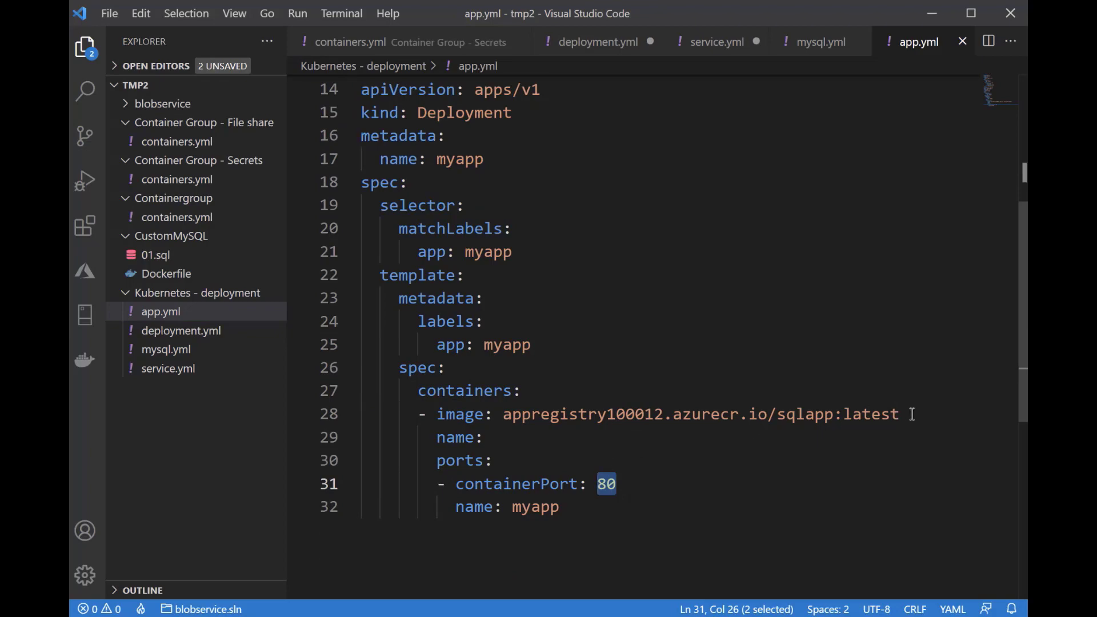
left_click_drag(908, 414, 502, 415)
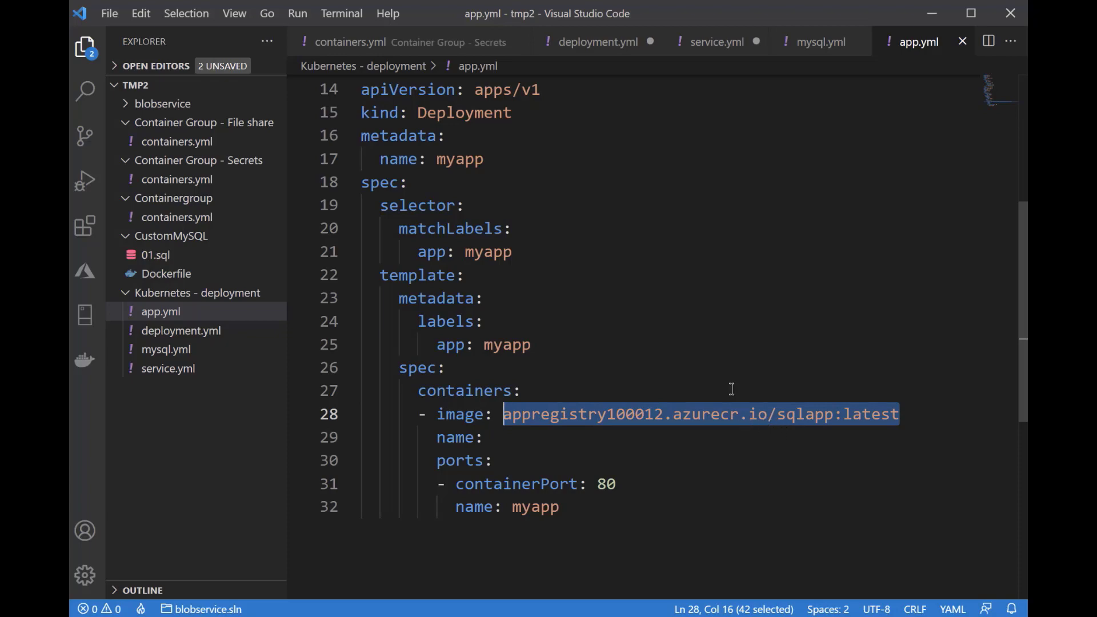
Examine the type and kind of the Service section in app.yml
scroll(726, 384, "up", 4)
scroll(723, 383, "up", 1)
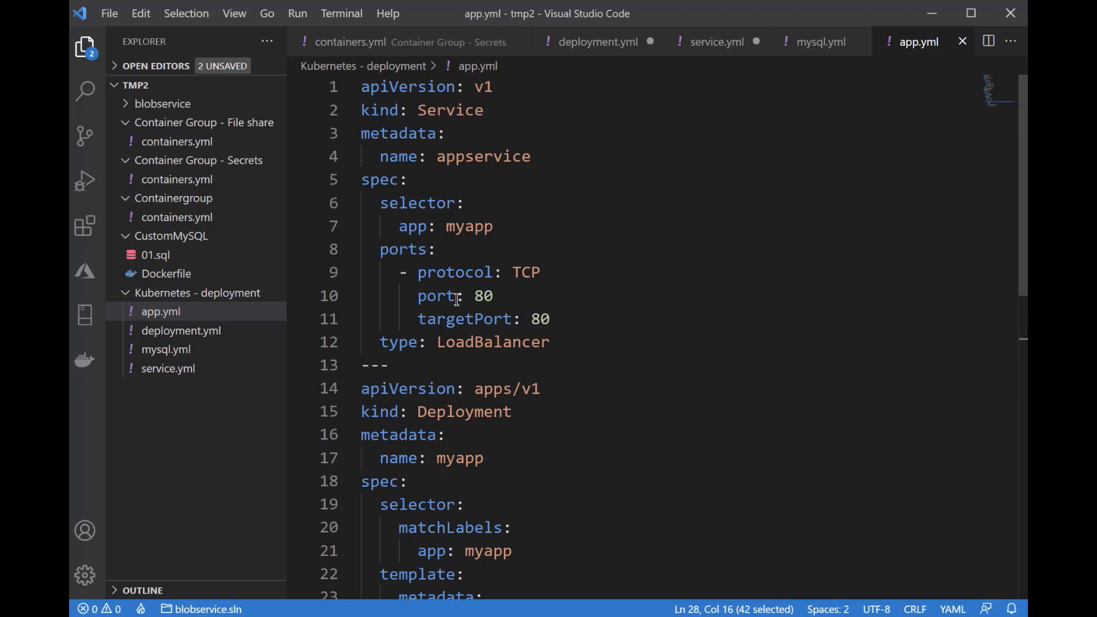
double_click(442, 345)
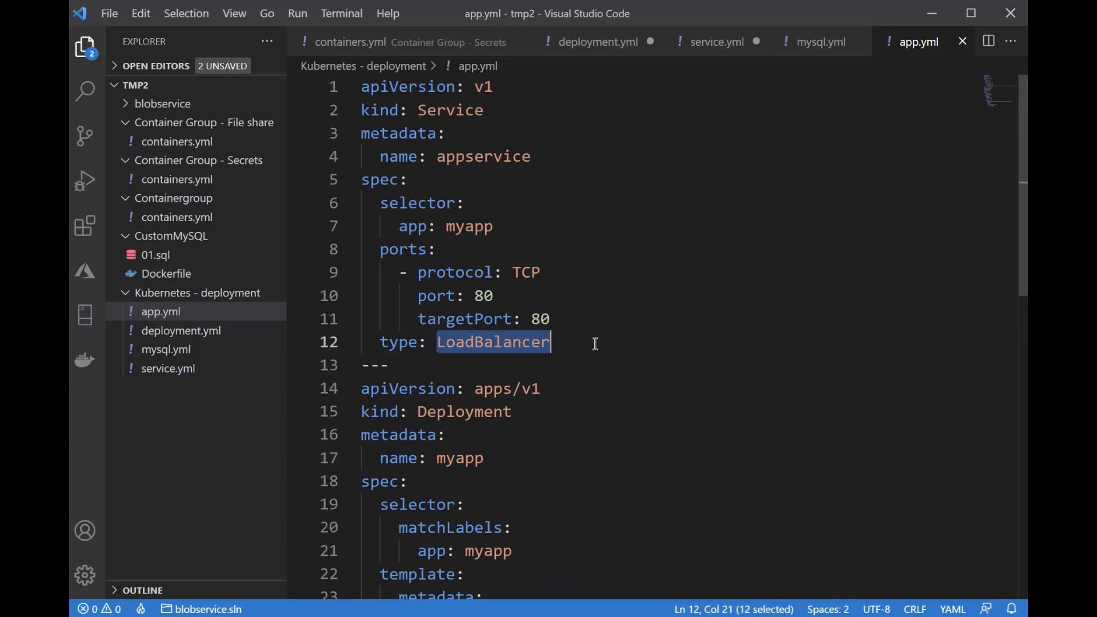
double_click(476, 114)
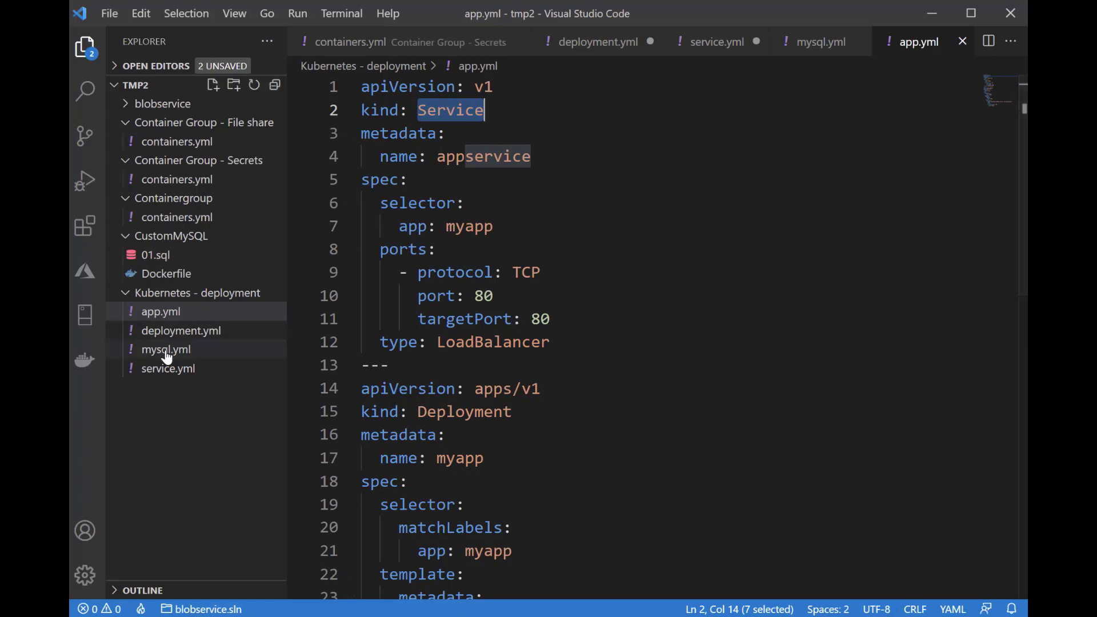
Open mysql.yml and select its entire contents
left_click(193, 349)
left_click(441, 205)
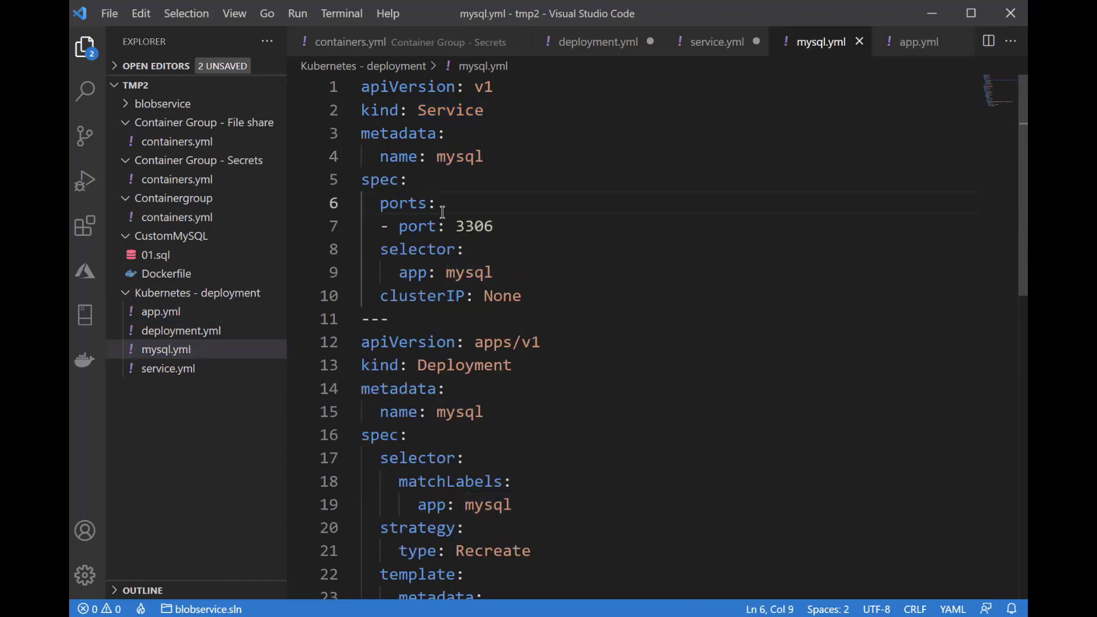
key("ctrl+a")
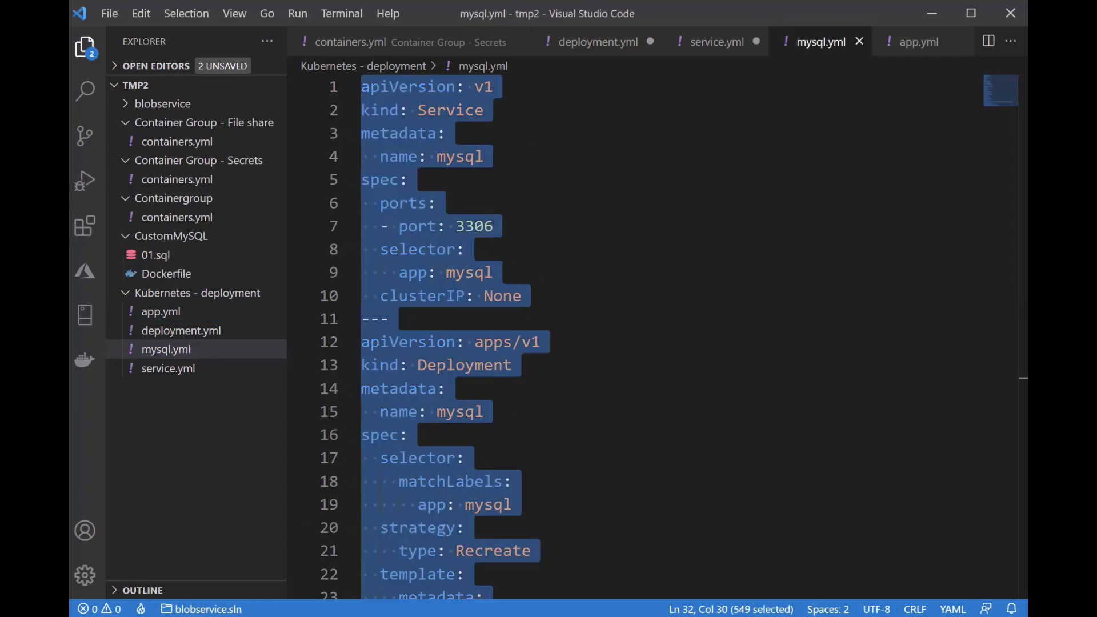
Switch to the Azure portal and delete nginx-service from appcluster's services and ingresses, confirming the deletion
key("alt+Tab")
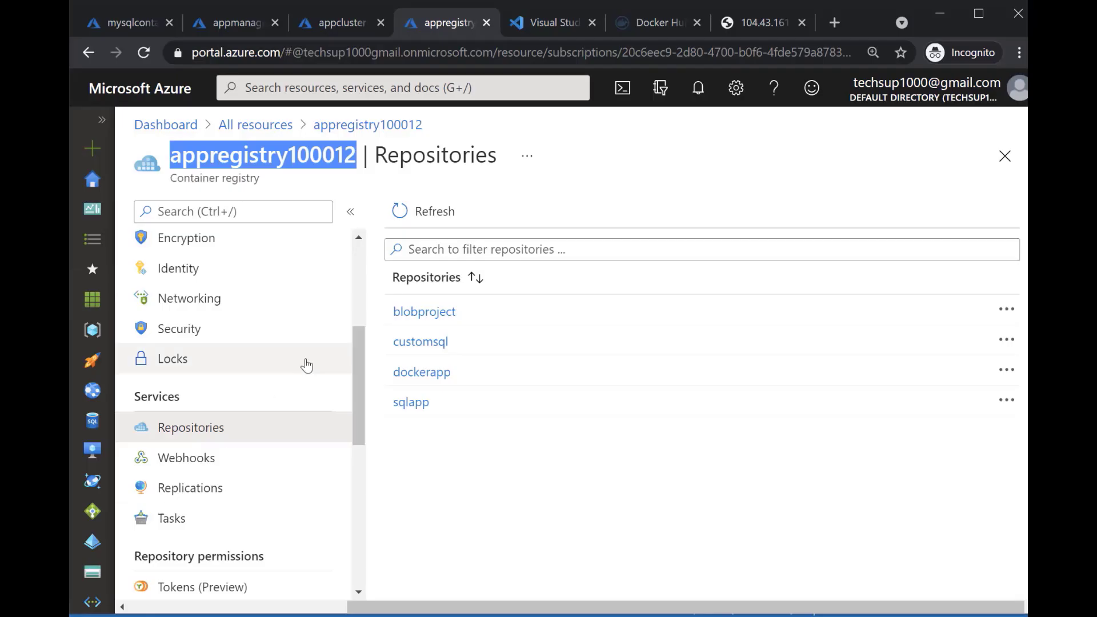
left_click(346, 24)
scroll(301, 375, "down", 3)
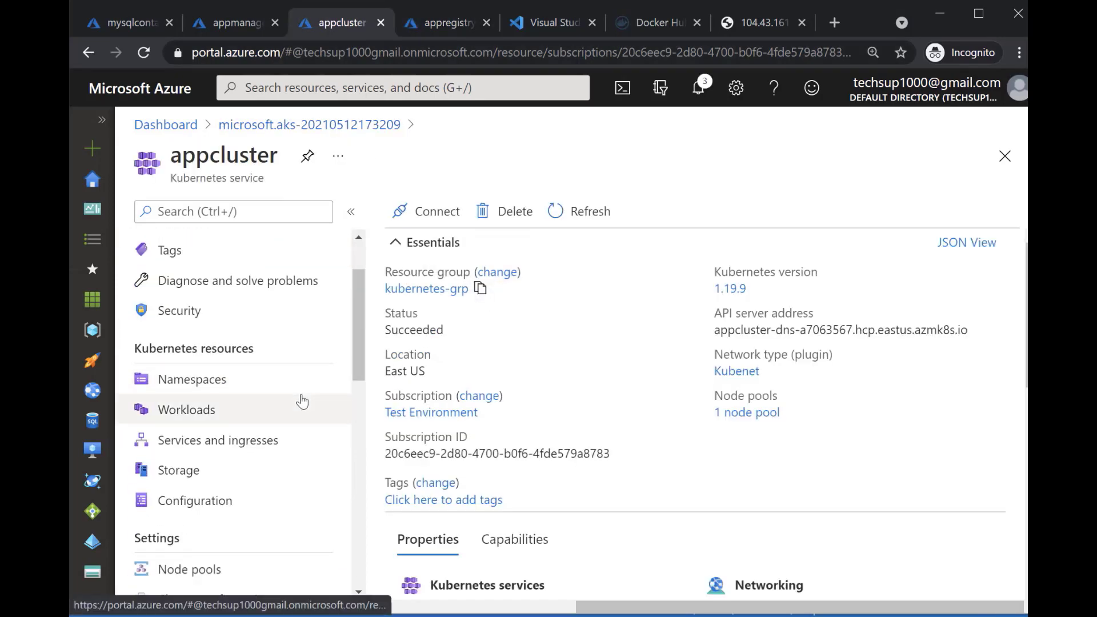
left_click(209, 441)
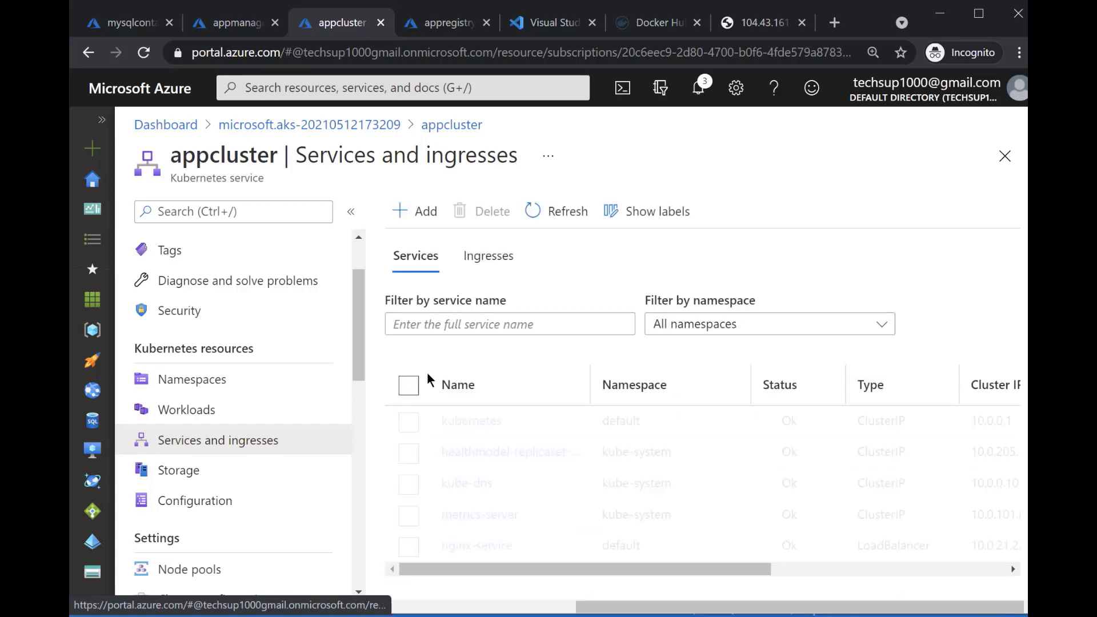
left_click(409, 546)
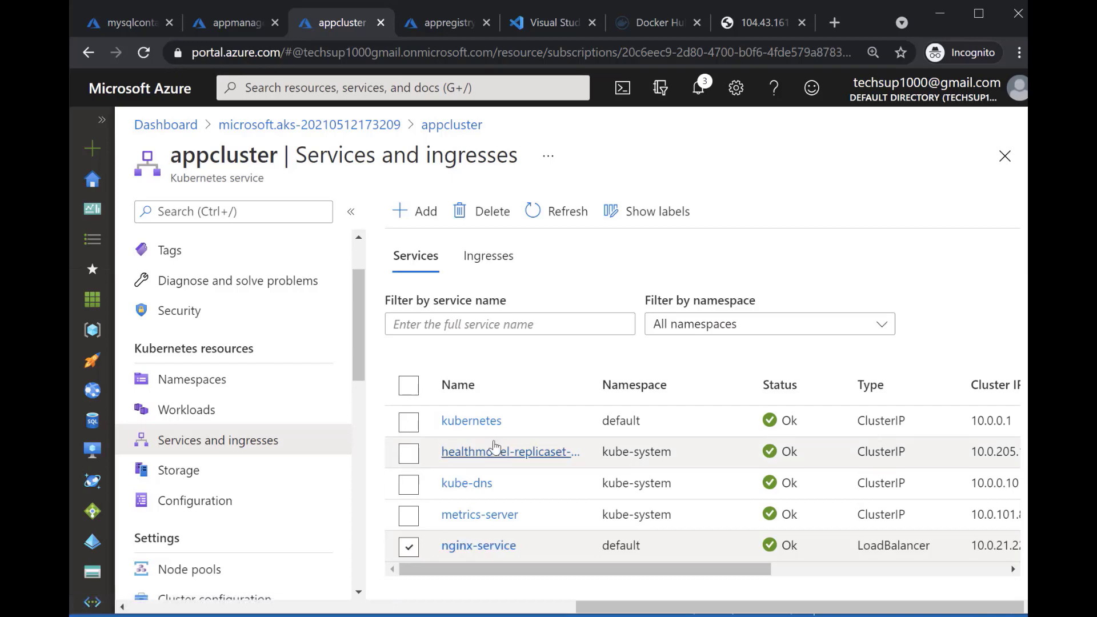
left_click(483, 212)
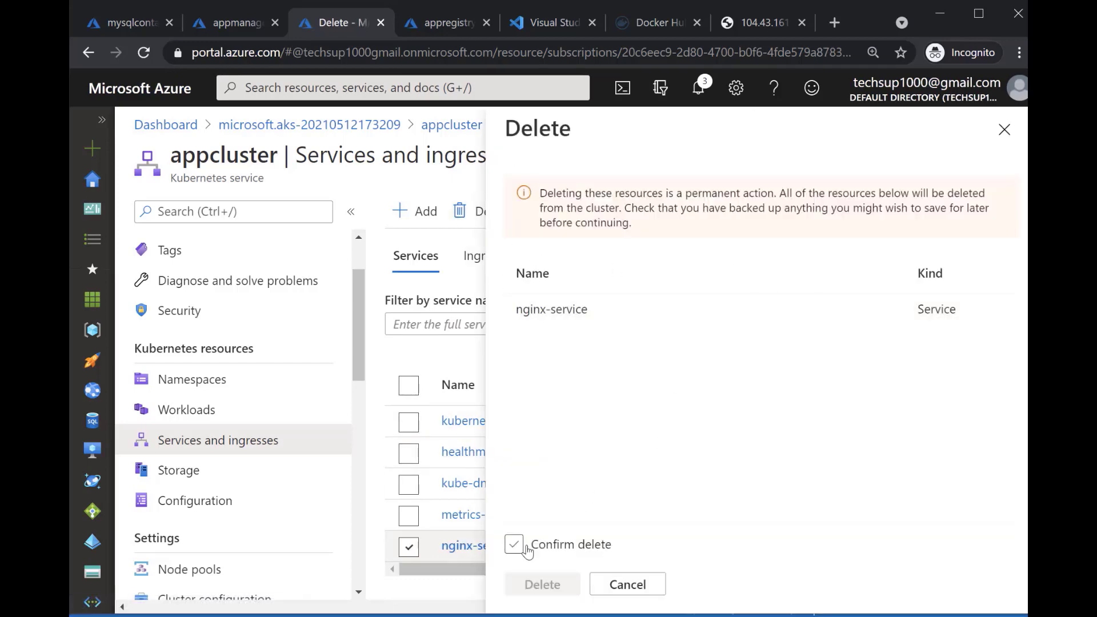
left_click(516, 544)
left_click(542, 584)
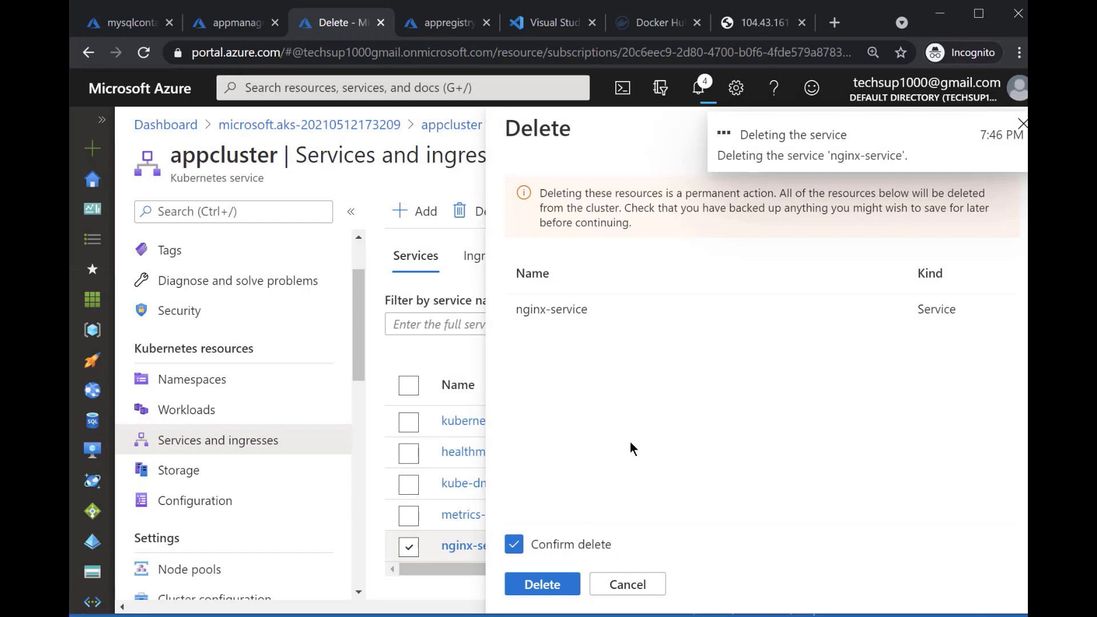
Delete nginx-deployment from appcluster's workloads and confirm the deletion
left_click(211, 409)
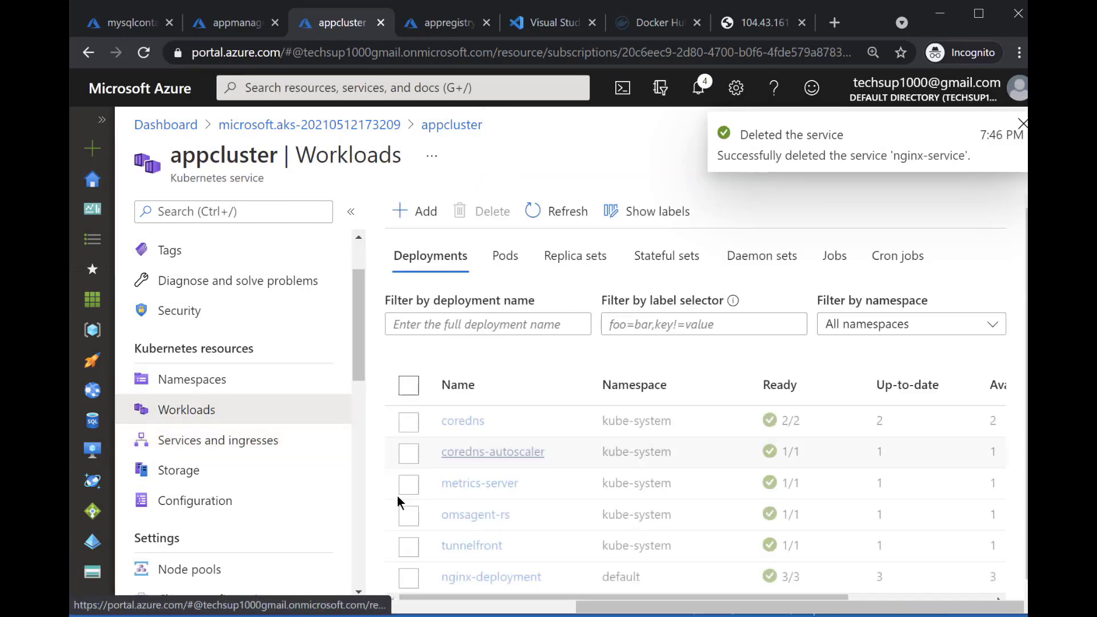
left_click(408, 570)
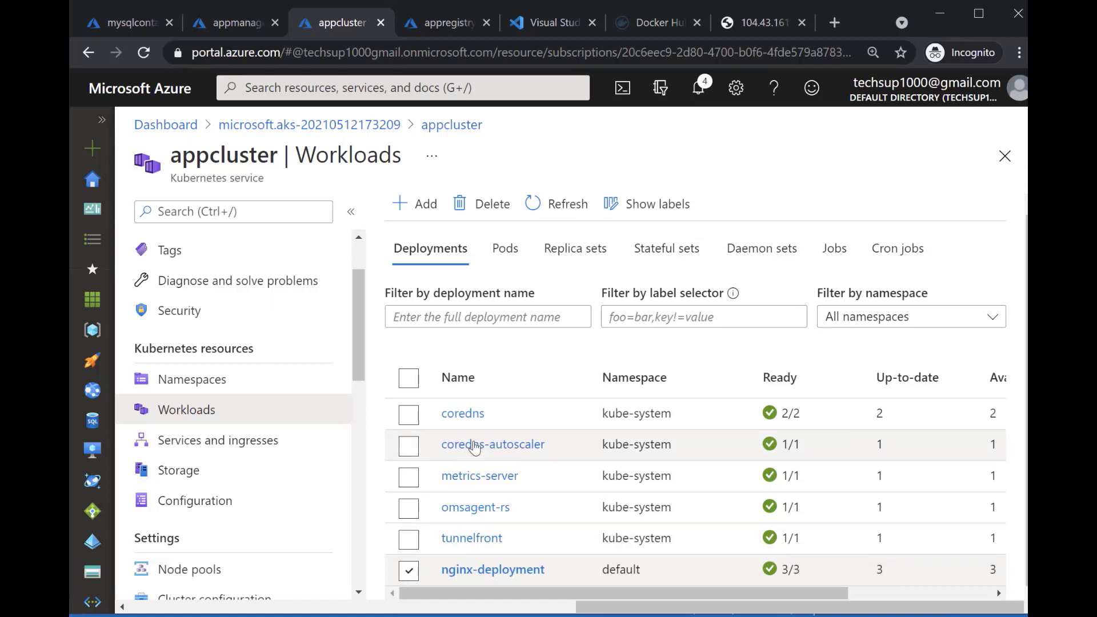
left_click(490, 216)
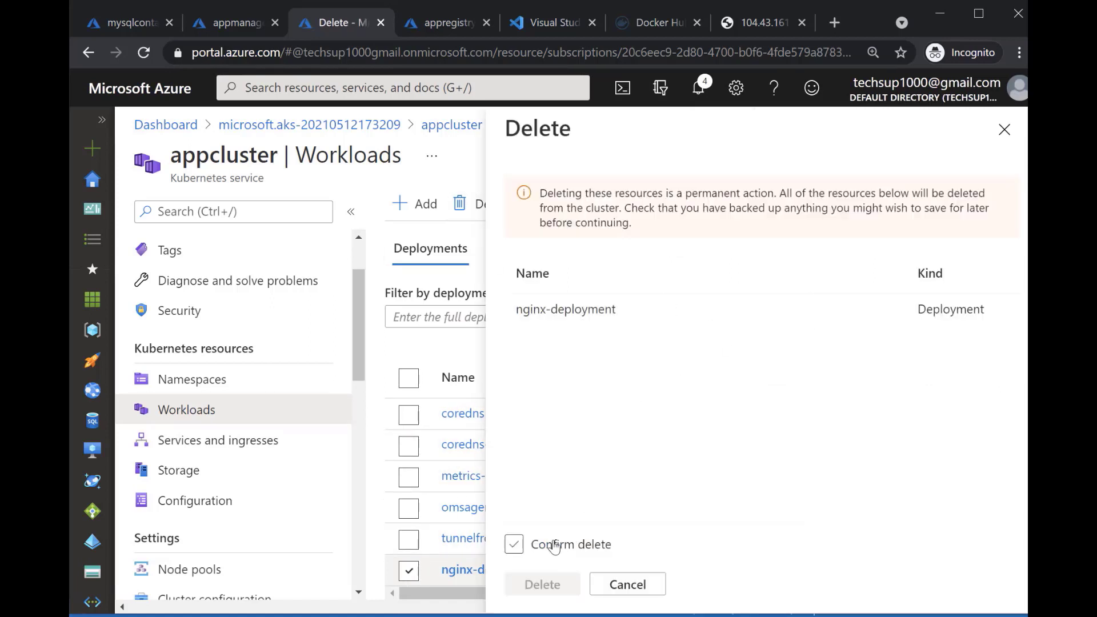
left_click(514, 544)
left_click(549, 594)
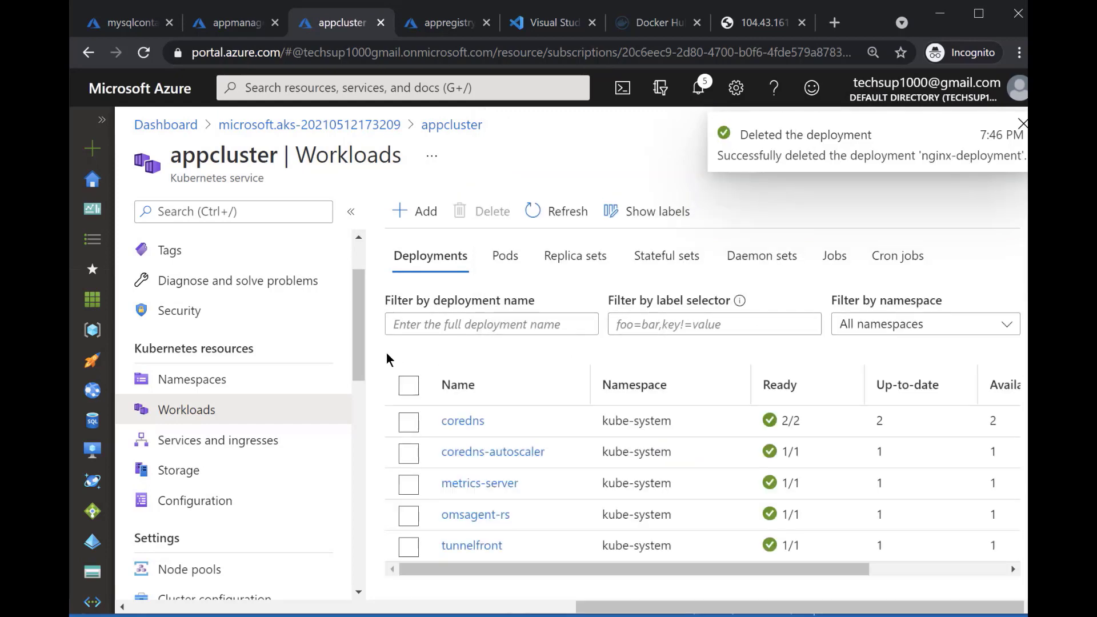
Add the mysql service and deployment to appcluster using the copied mysql.yml contents as YAML
left_click(409, 215)
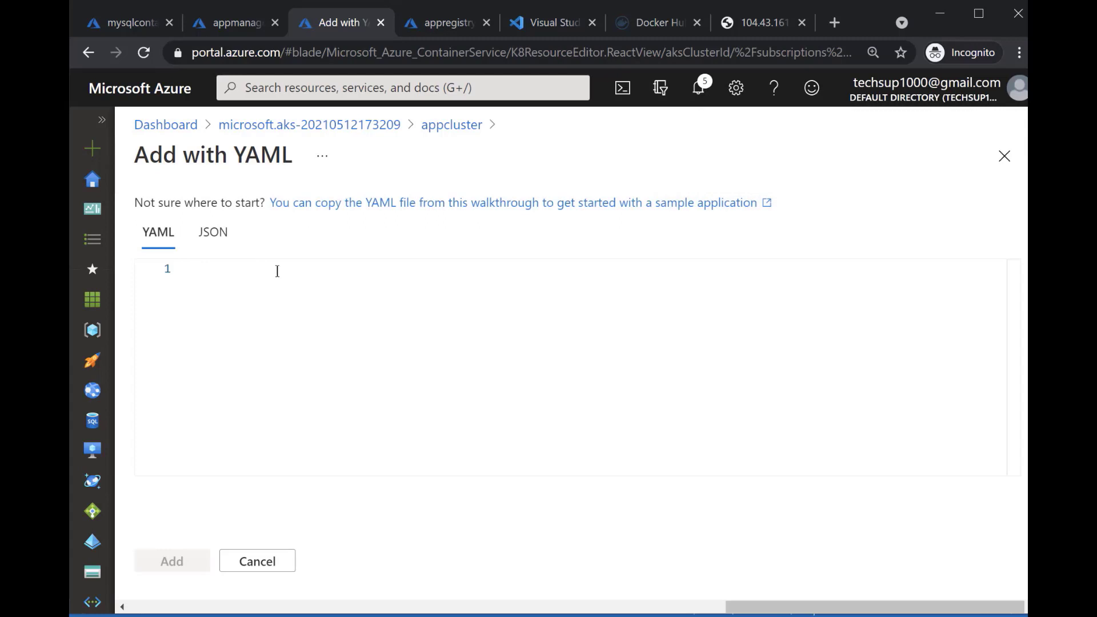
key("ctrl+v")
scroll(392, 299, "up", 5)
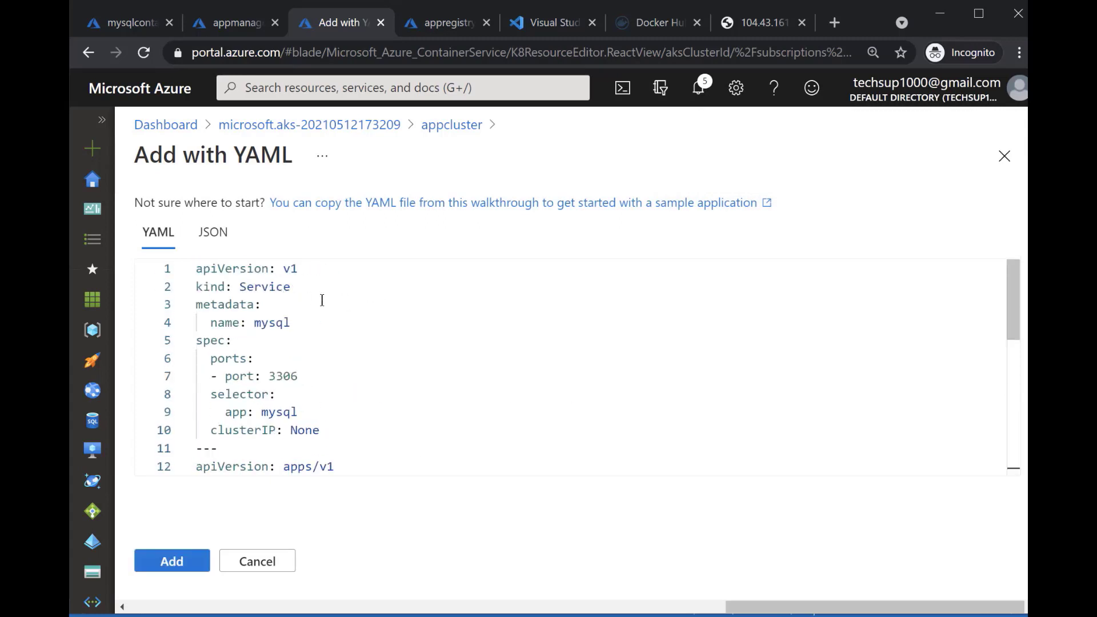
scroll(321, 299, "down", 3)
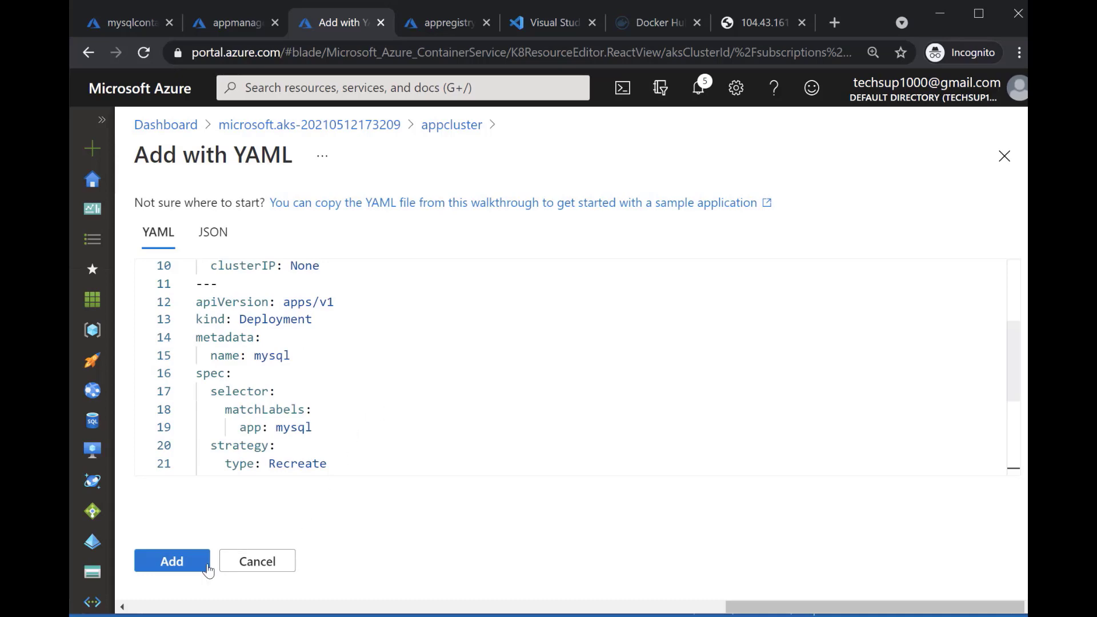
scroll(335, 427, "down", 4)
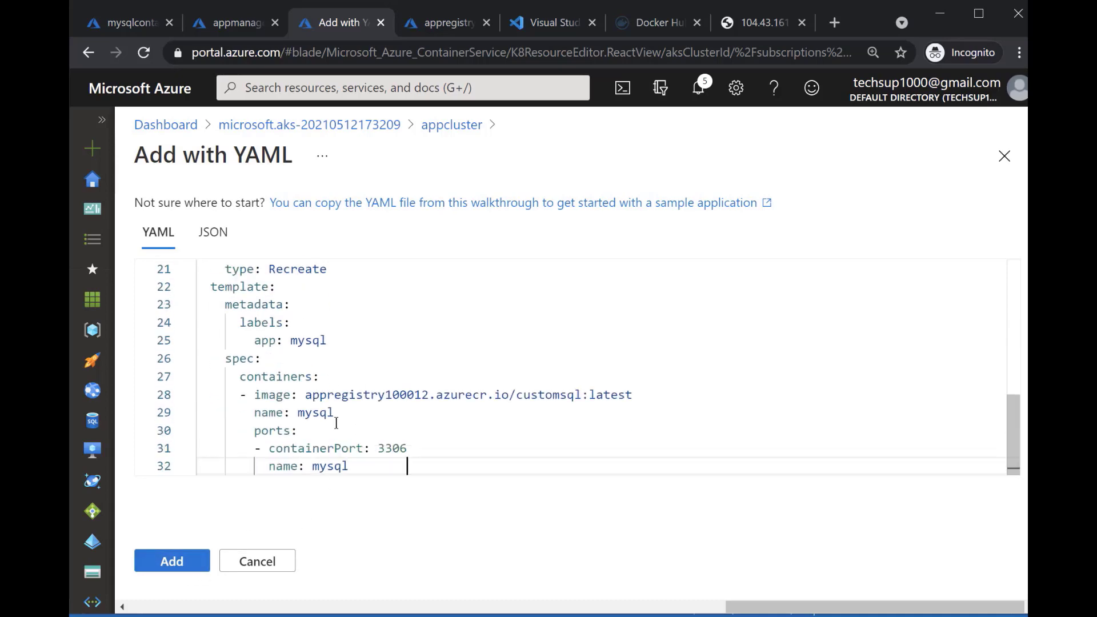
left_click(191, 560)
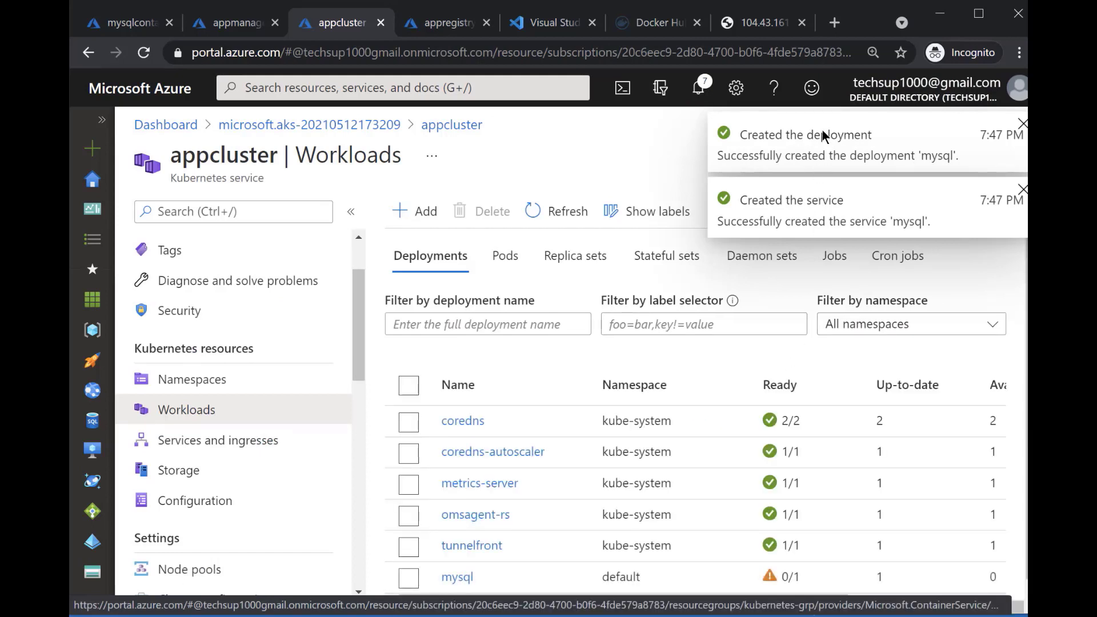
Refresh appcluster's workloads to check the mysql deployment, and check the mysql entry under services and ingresses
scroll(737, 346, "down", 1)
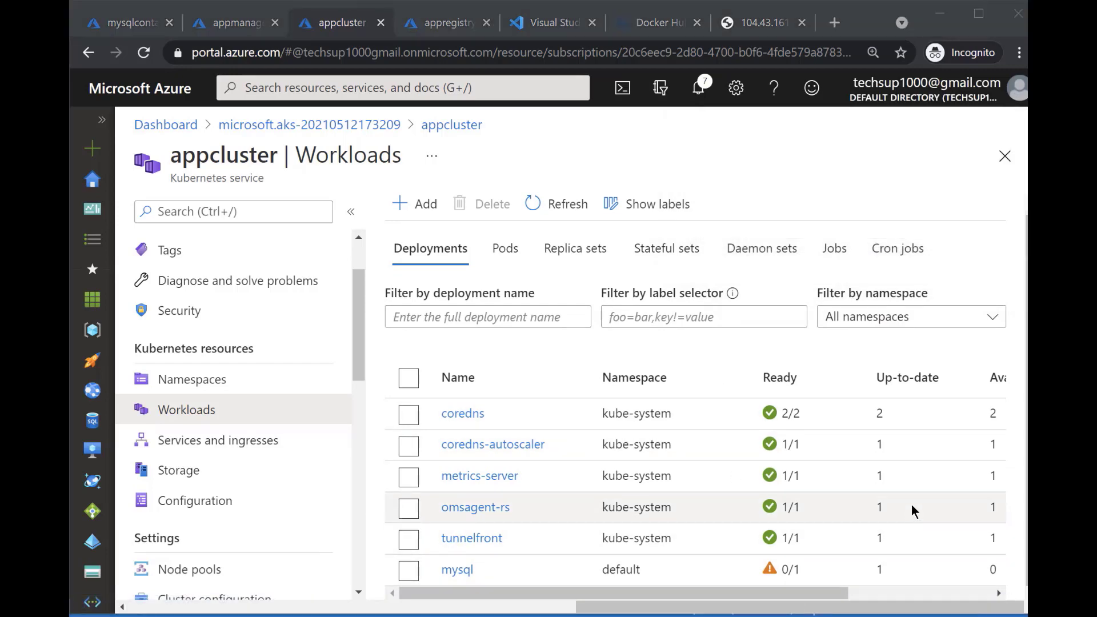
left_click(555, 204)
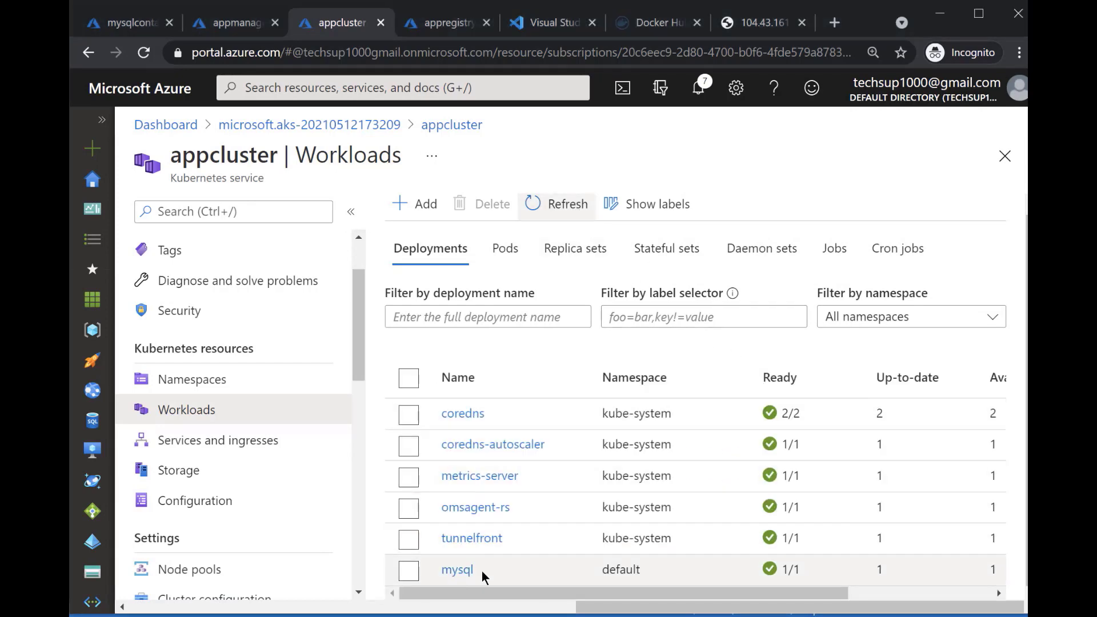
left_click(411, 568)
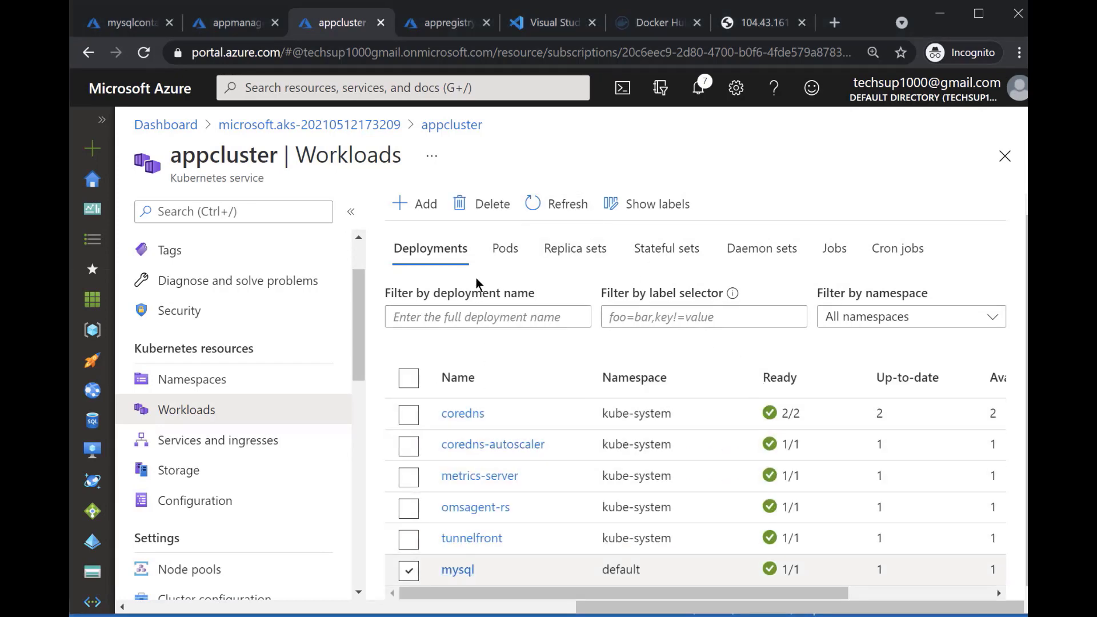
left_click(265, 441)
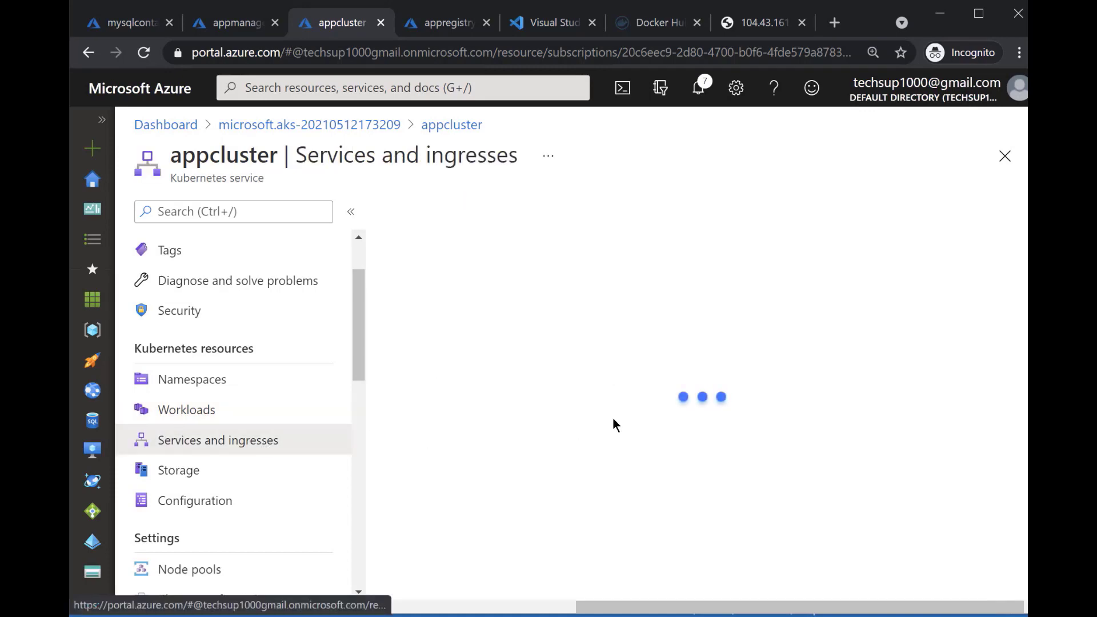
left_click(408, 546)
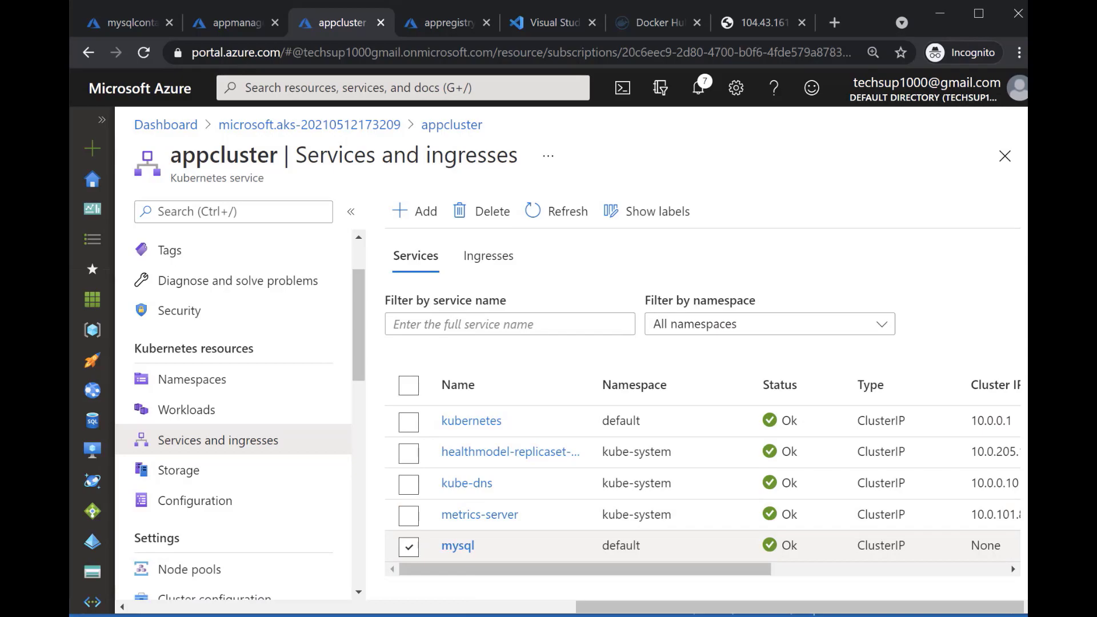
Switch to Visual Studio Code, open app.yml and copy its entire contents
key("alt+Tab")
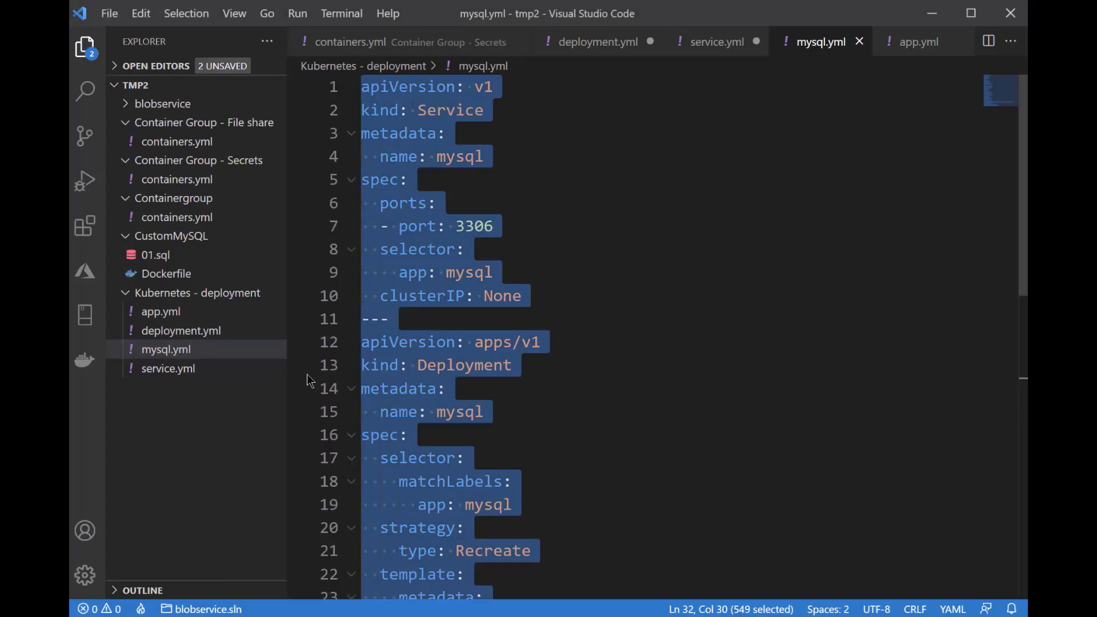
left_click(177, 312)
left_click(437, 273)
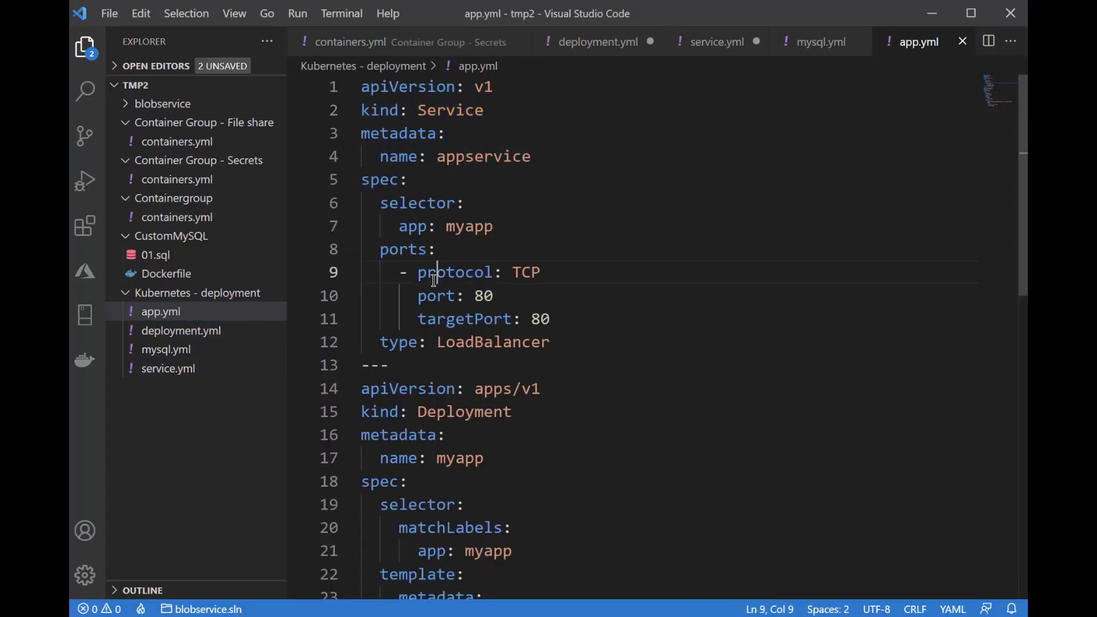
key("ctrl+a")
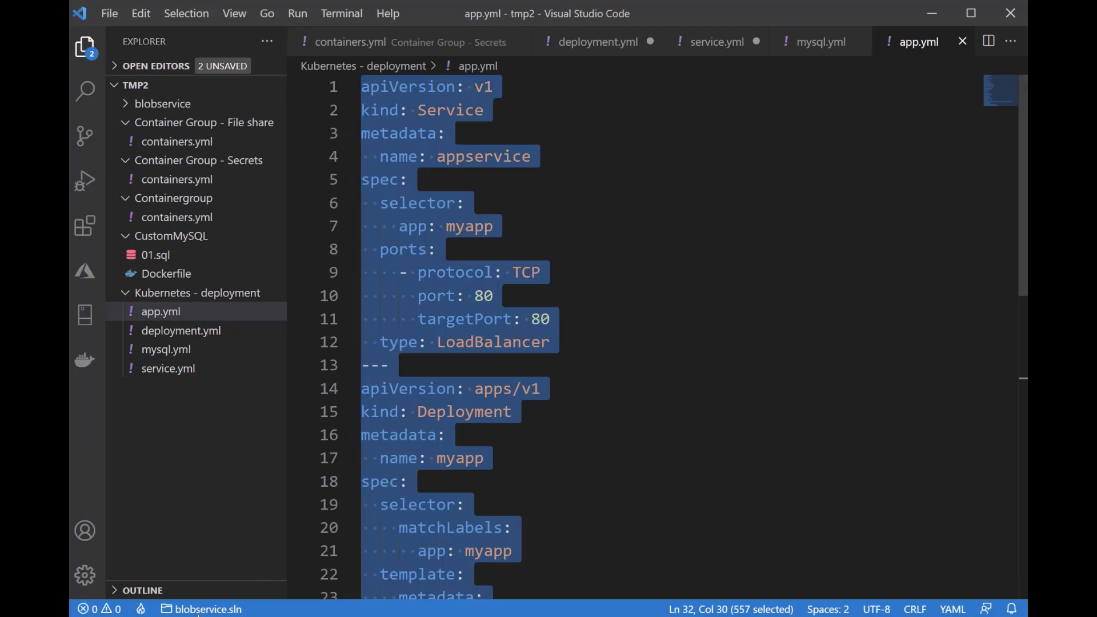
Switch back to the Azure portal and add appservice and the myapp deployment to appcluster's workloads from the copied YAML
key("alt+Tab")
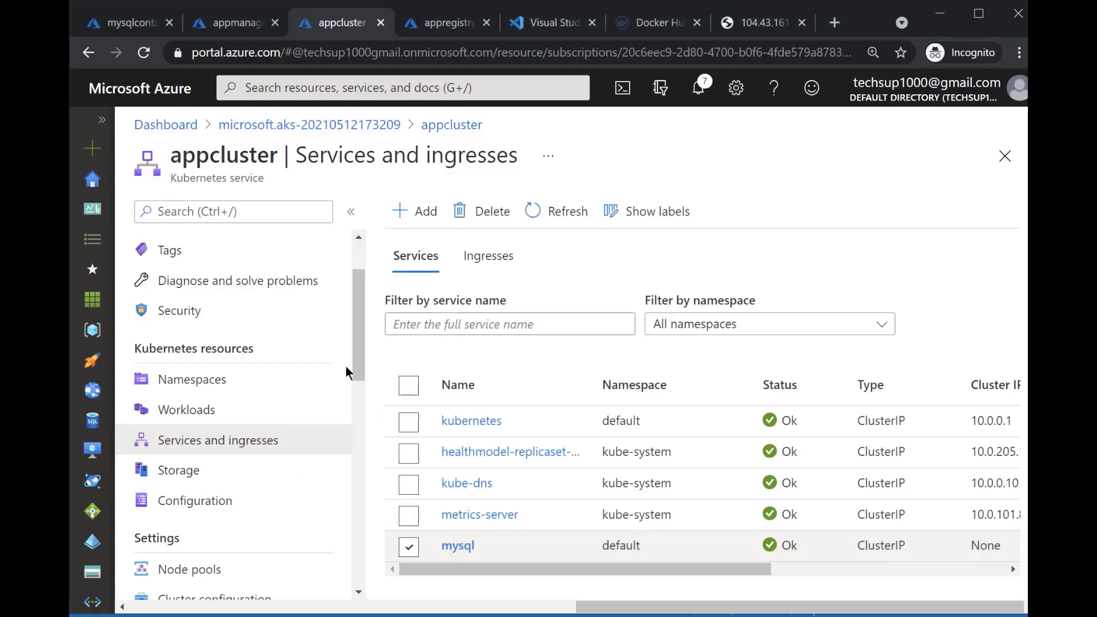
left_click(226, 409)
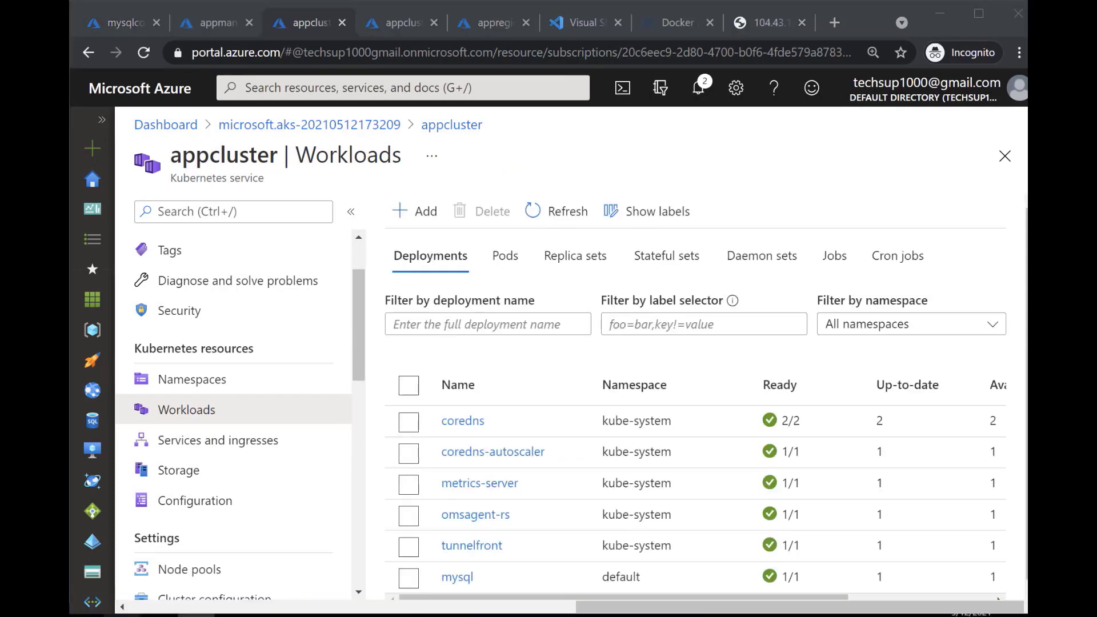
left_click(426, 211)
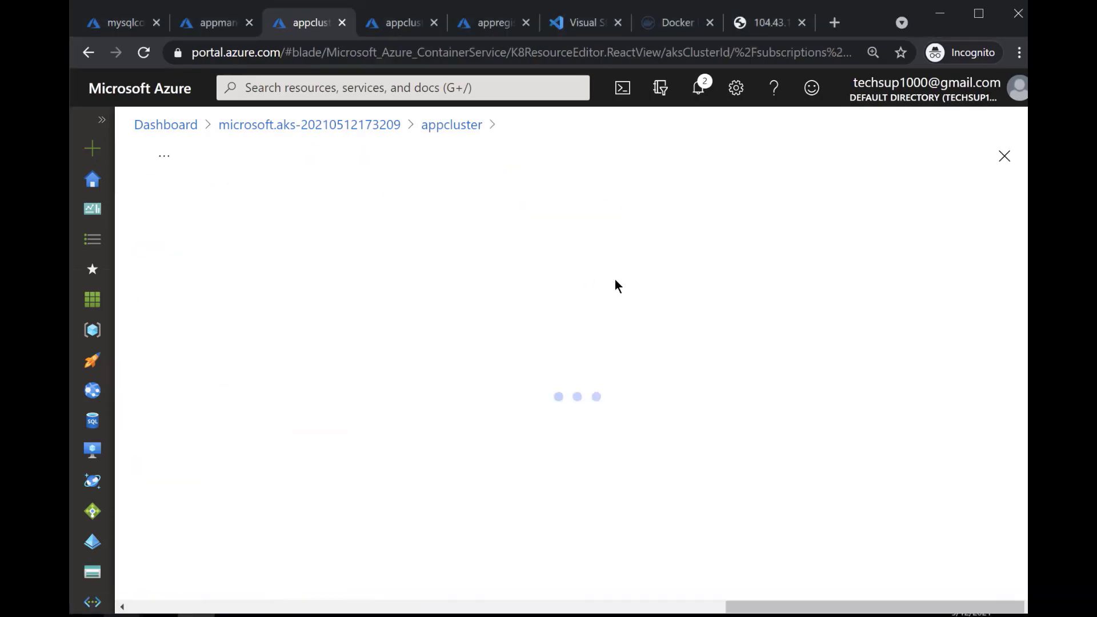
key("ctrl+v")
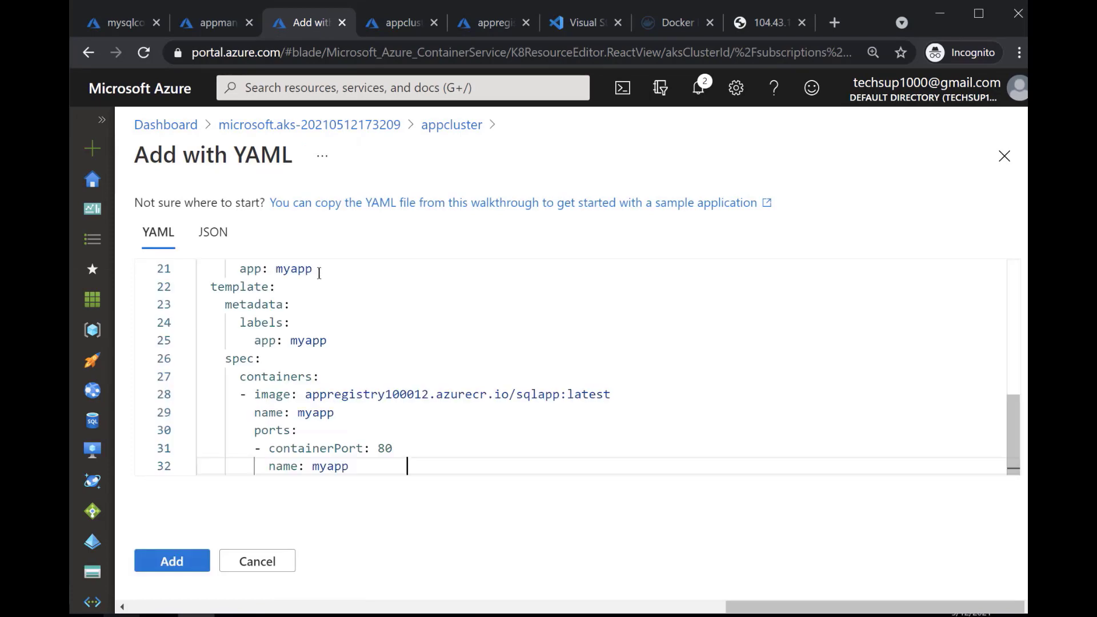
left_click(198, 566)
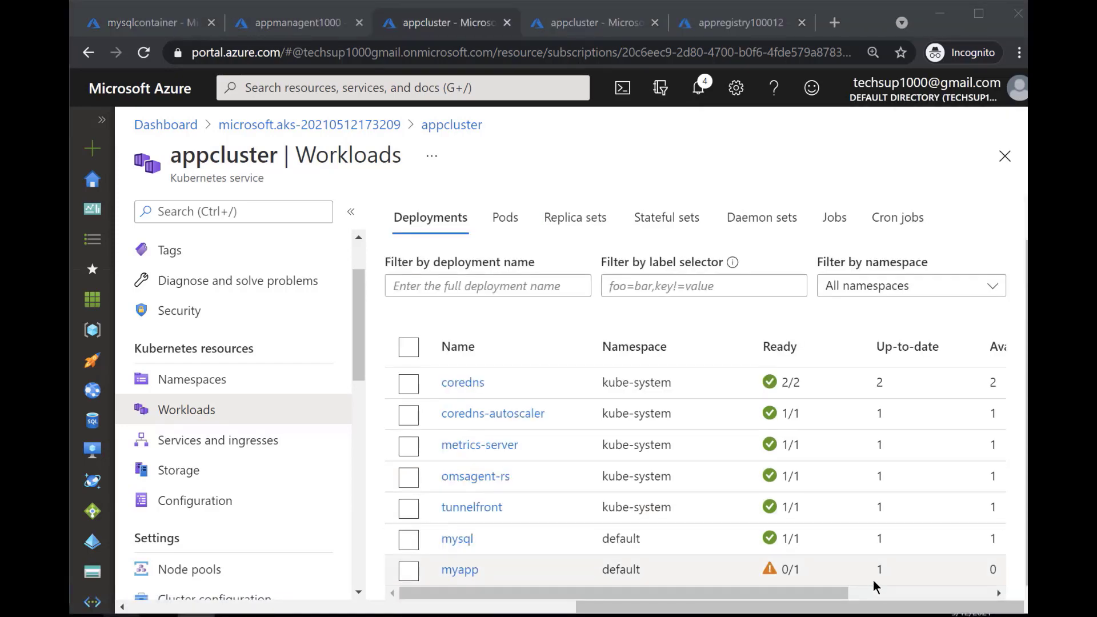
Refresh appcluster's deployments and check the readiness of myapp
scroll(611, 230, "up", 1)
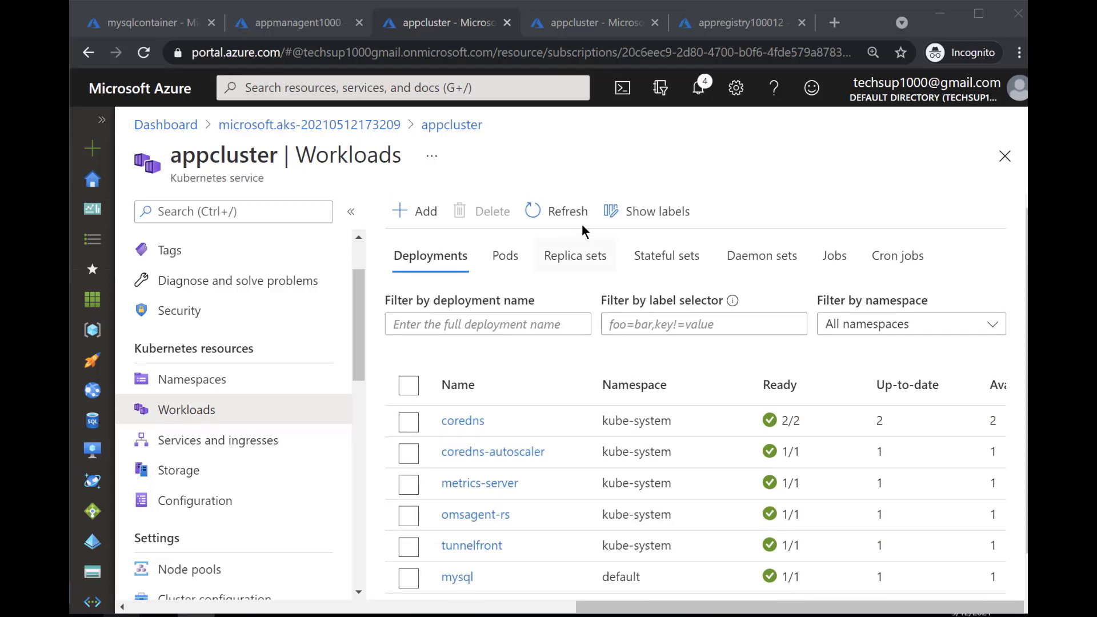
left_click(584, 229)
scroll(656, 396, "down", 1)
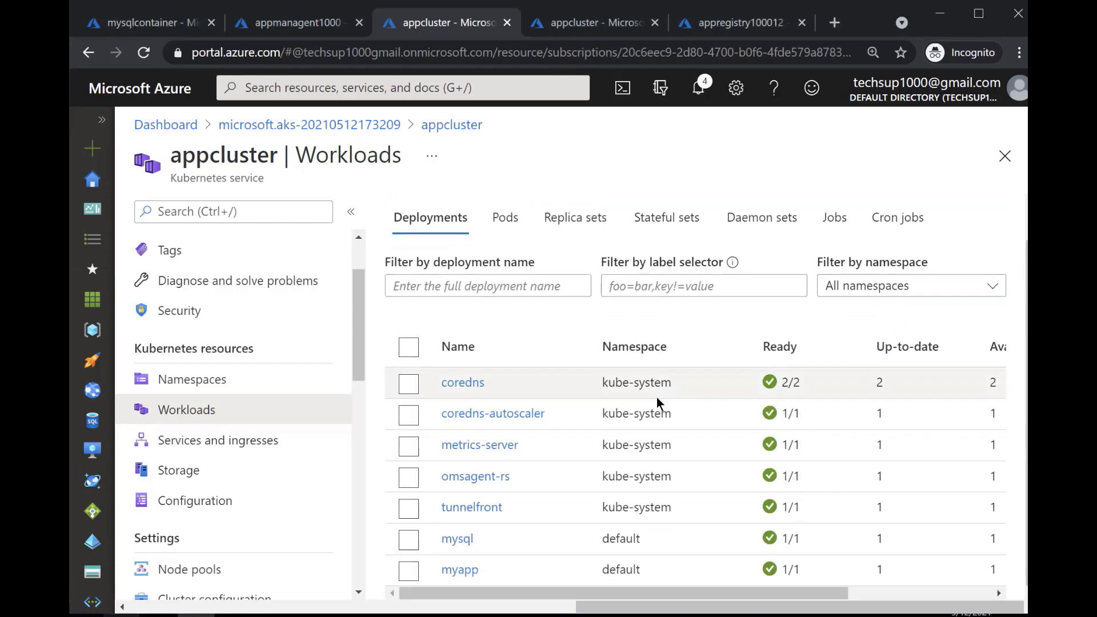
left_click(408, 571)
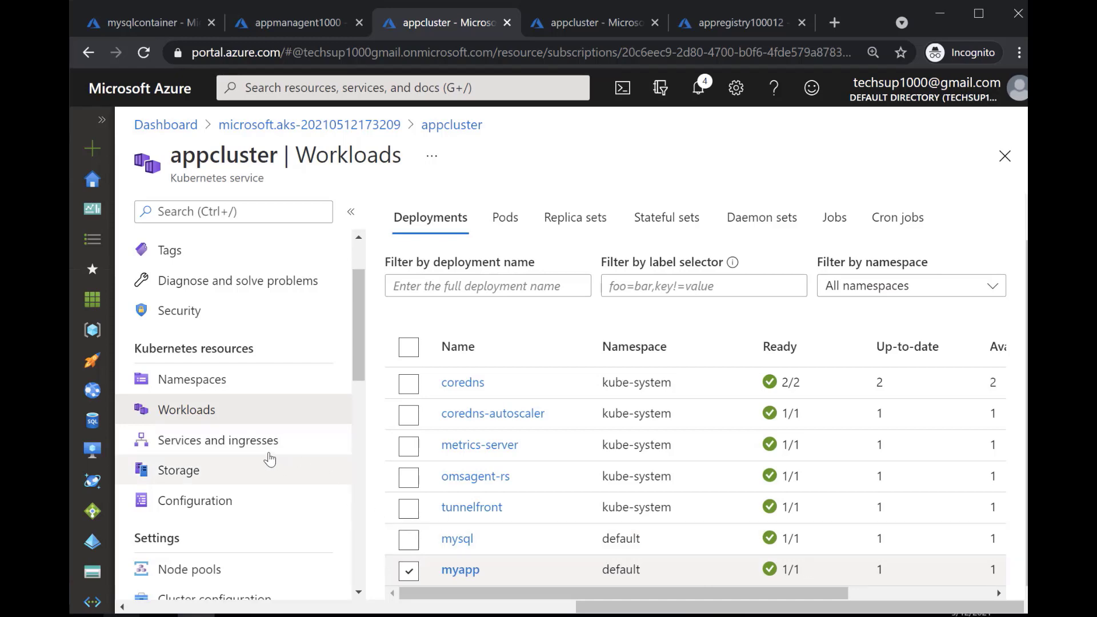
Find appservice in appcluster's services and ingresses and open its external IP address
left_click(246, 440)
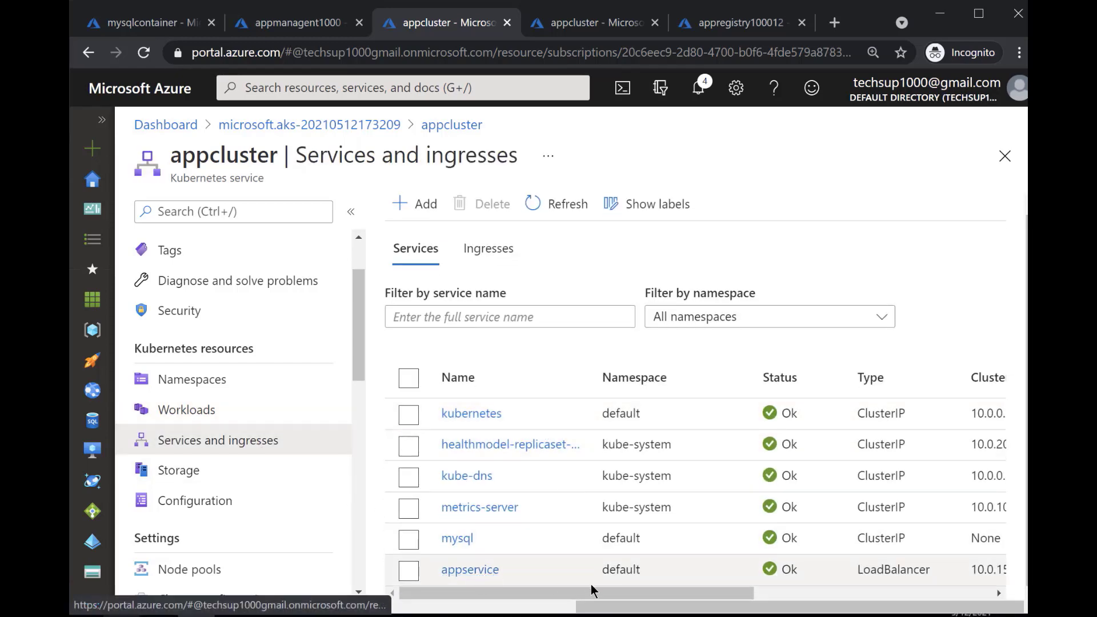
left_click_drag(639, 594, 862, 607)
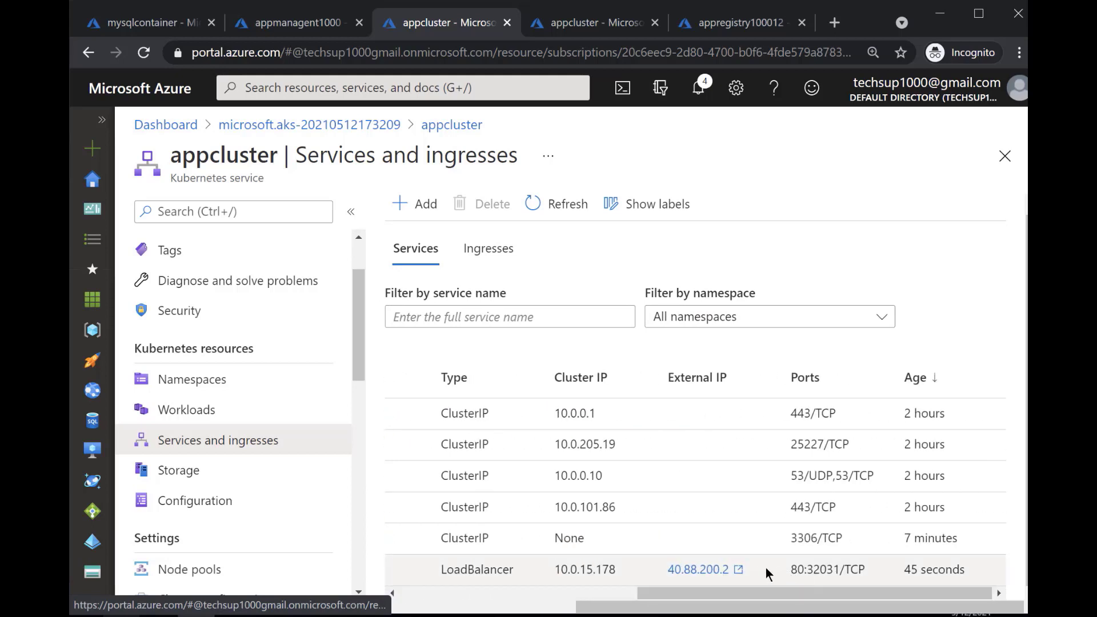
left_click(737, 576)
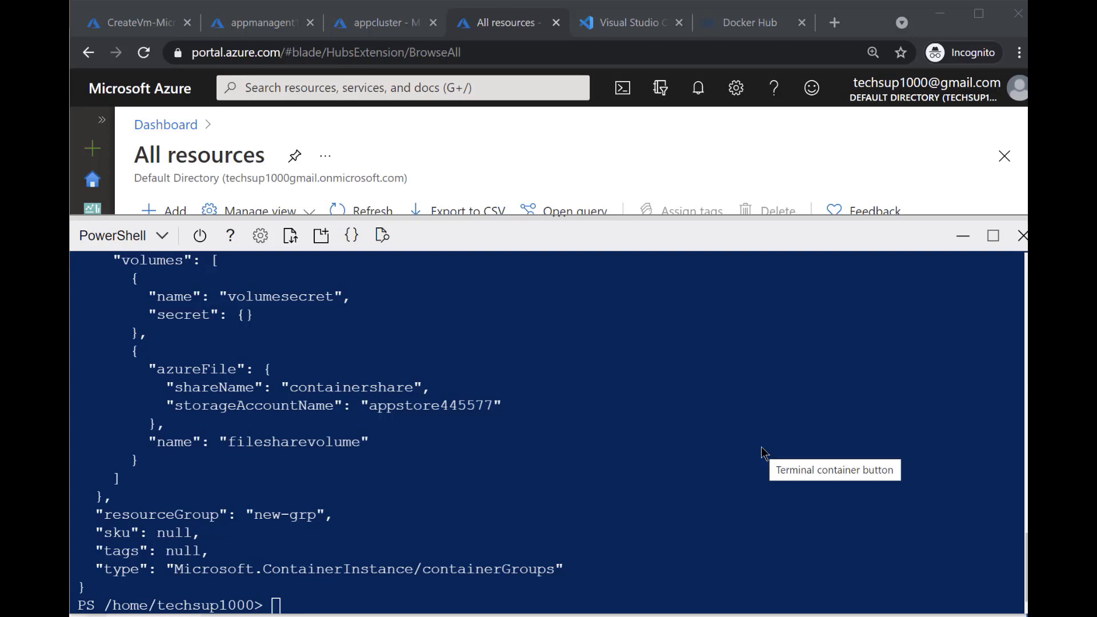
View appcluster's services and ingresses, return to the PowerShell session on the All resources page and clear its output
left_click(403, 24)
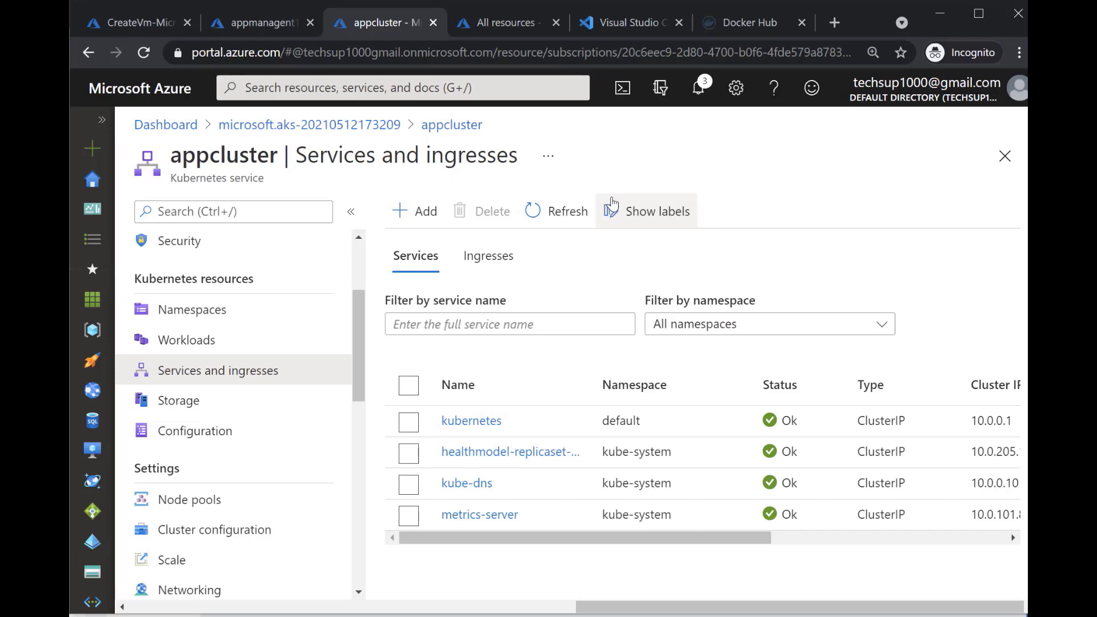
left_click(504, 23)
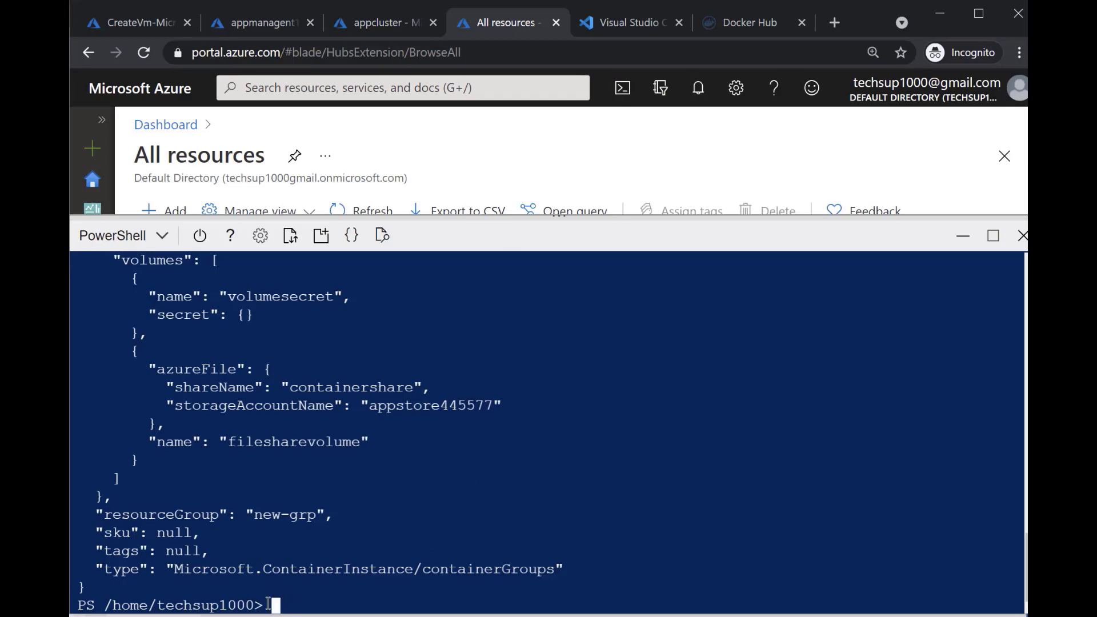
type("clear")
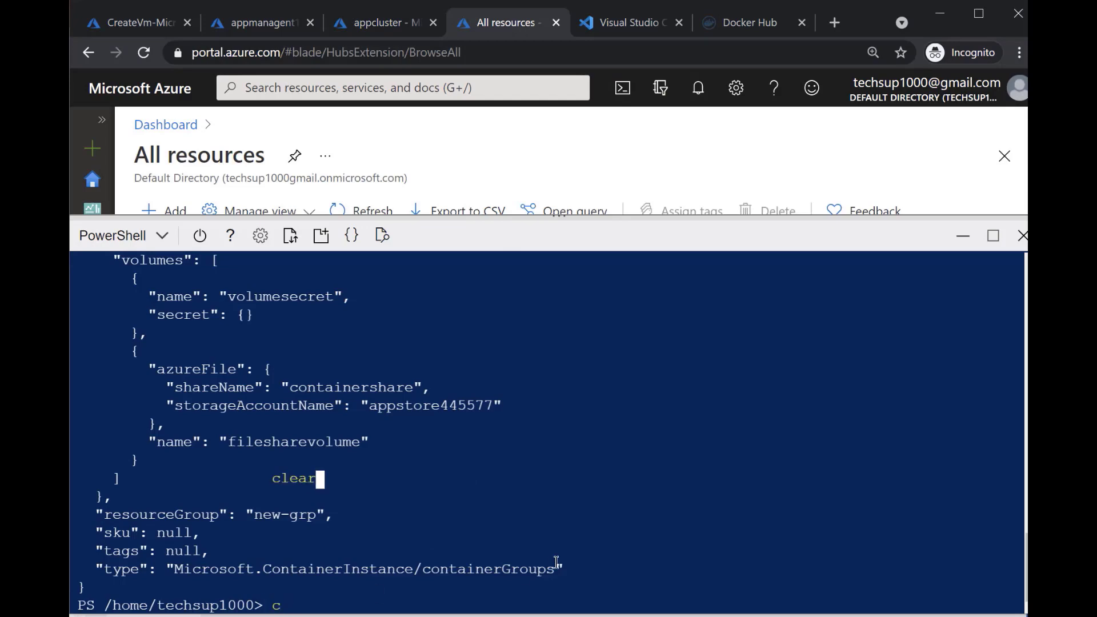
key("Return")
Switch to the commands file in Notepad and examine the az aks get-credentials command, including its aks group and appcluster name
key("alt+Tab")
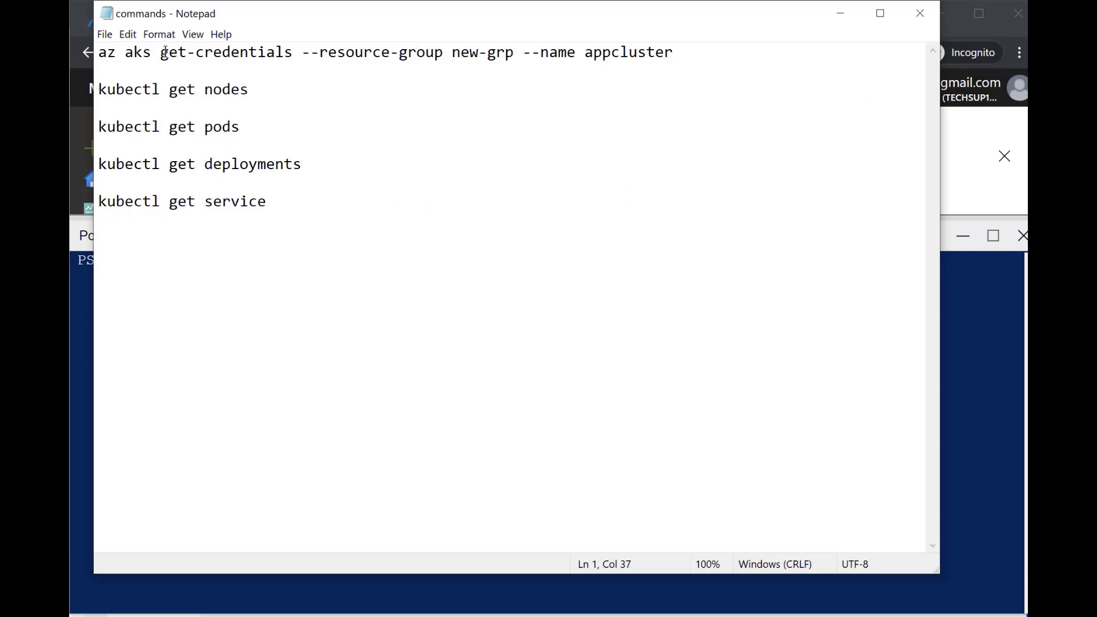
left_click_drag(162, 53, 298, 57)
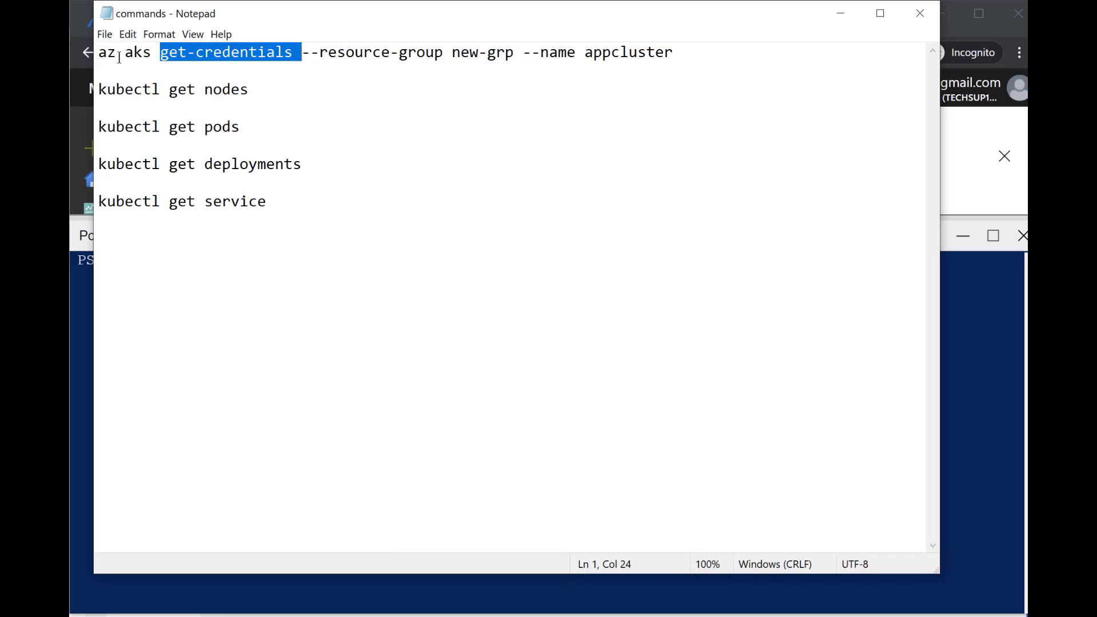
left_click_drag(119, 57, 147, 60)
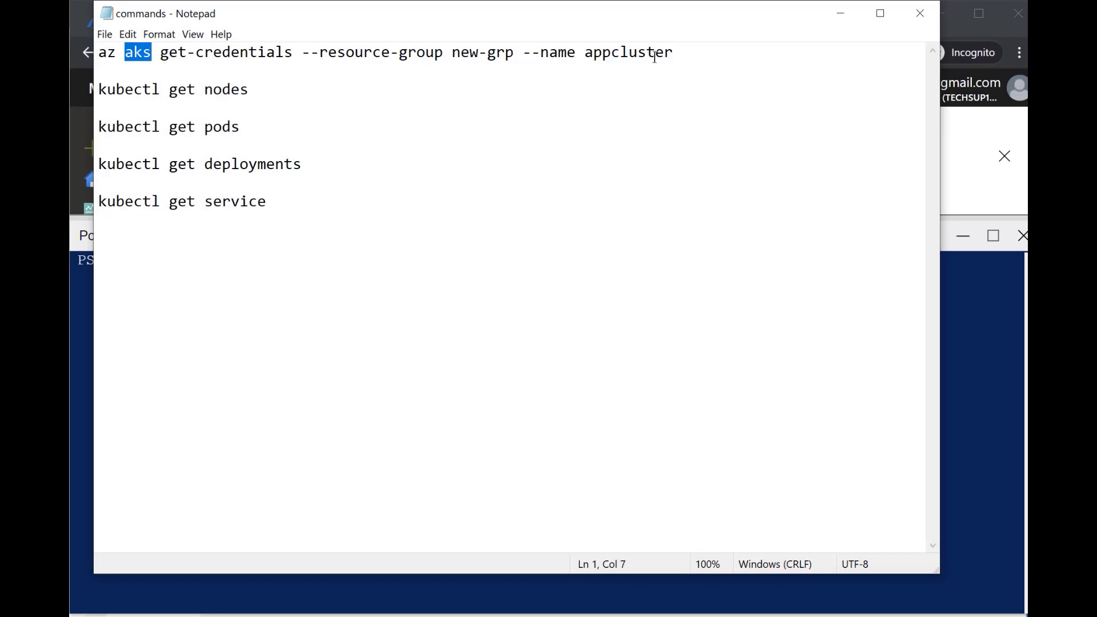
left_click_drag(693, 56, 584, 48)
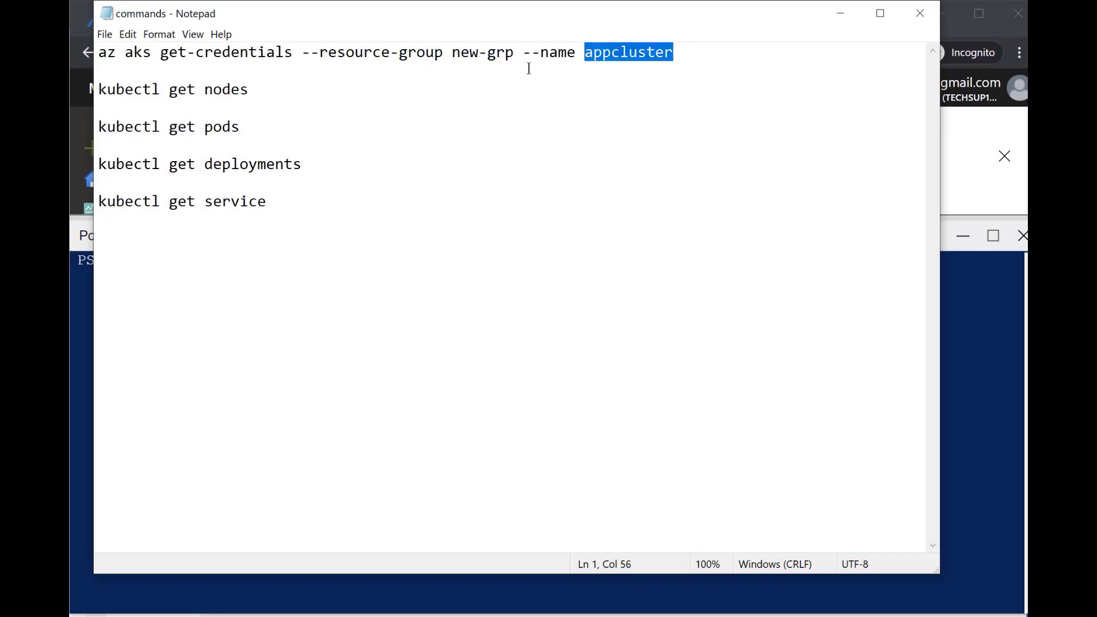
Look up appcluster's resource group in its overview and replace new-grp with kubernetes-grp in the Notepad az aks get-credentials command
left_click(840, 13)
left_click(399, 29)
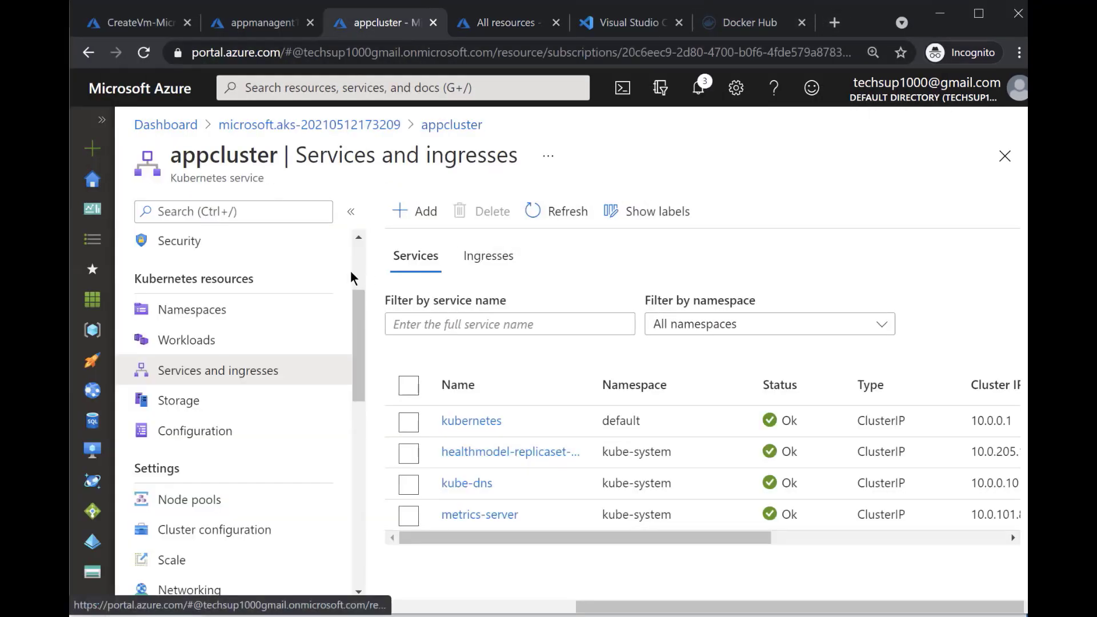
scroll(350, 278, "up", 3)
left_click(222, 249)
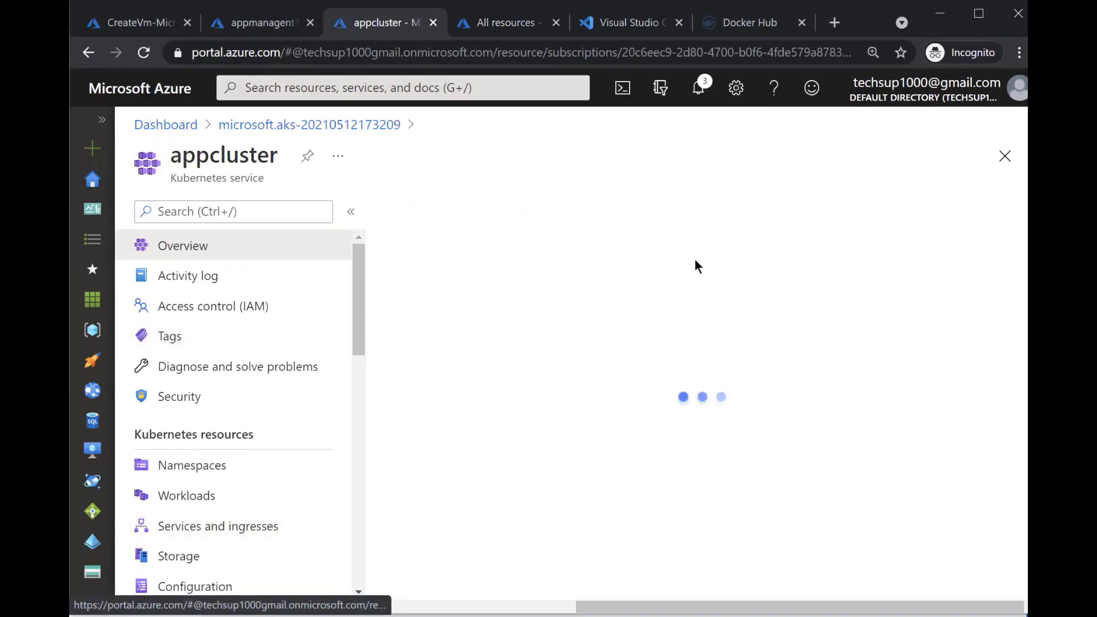
left_click(480, 289)
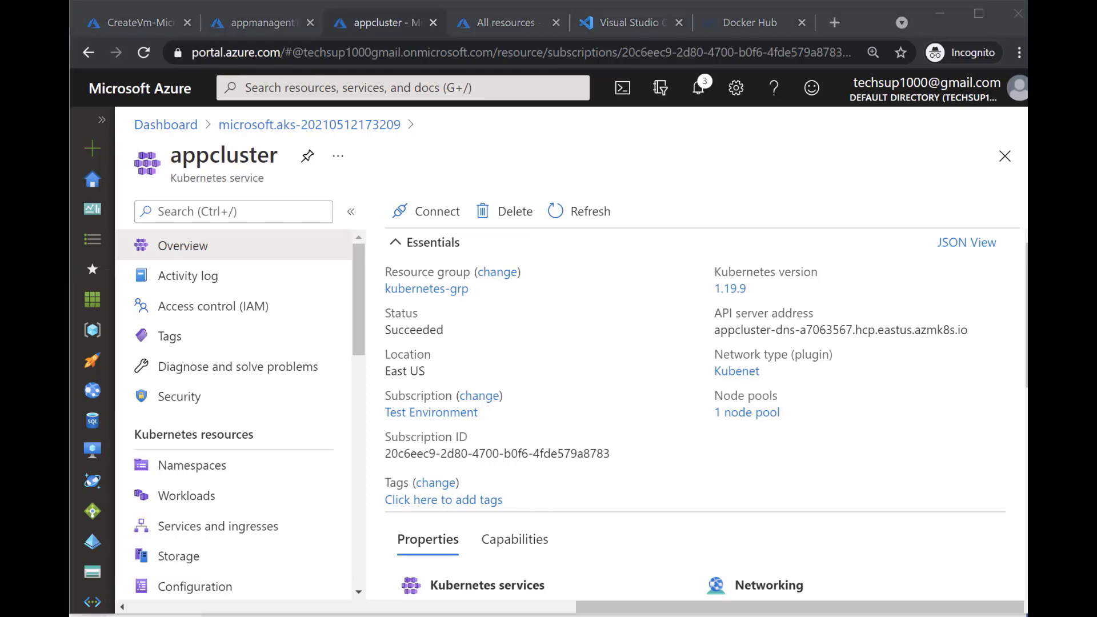
key("alt+Tab")
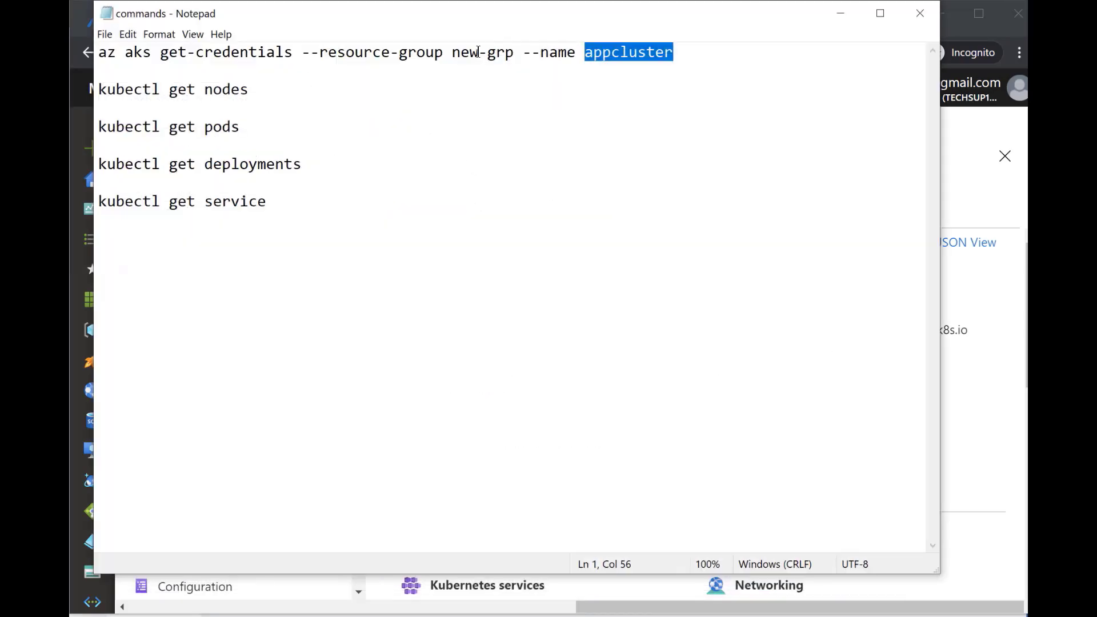
left_click_drag(453, 51, 513, 52)
key("ctrl+v")
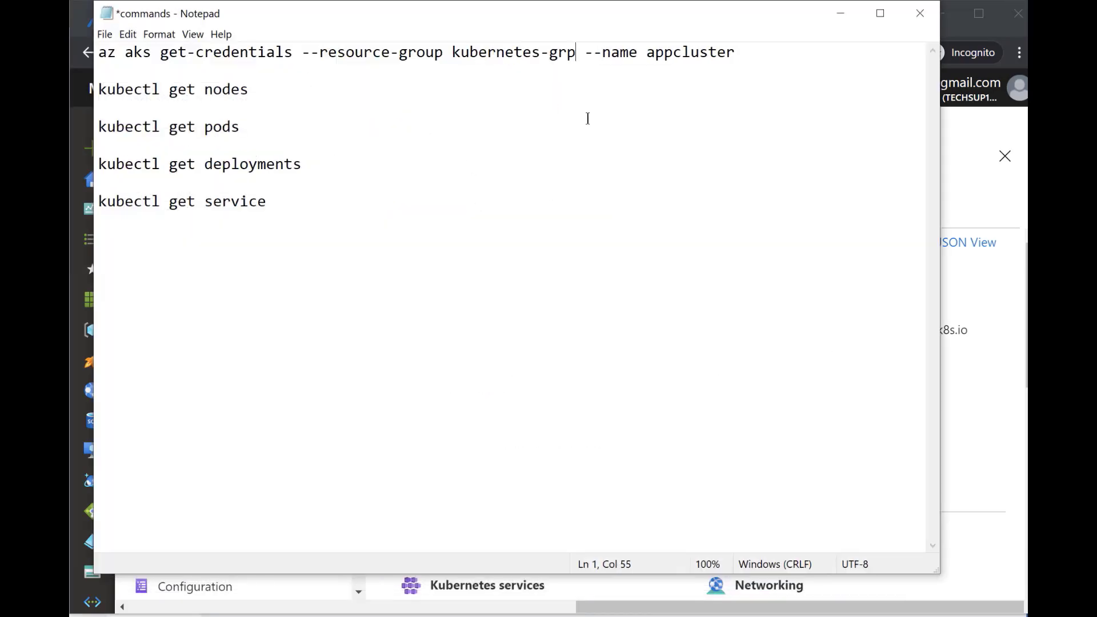
Copy the az aks get-credentials command for kubernetes-grp and appcluster from Notepad and run it in the Cloud Shell PowerShell session
key("Home")
key("shift+End")
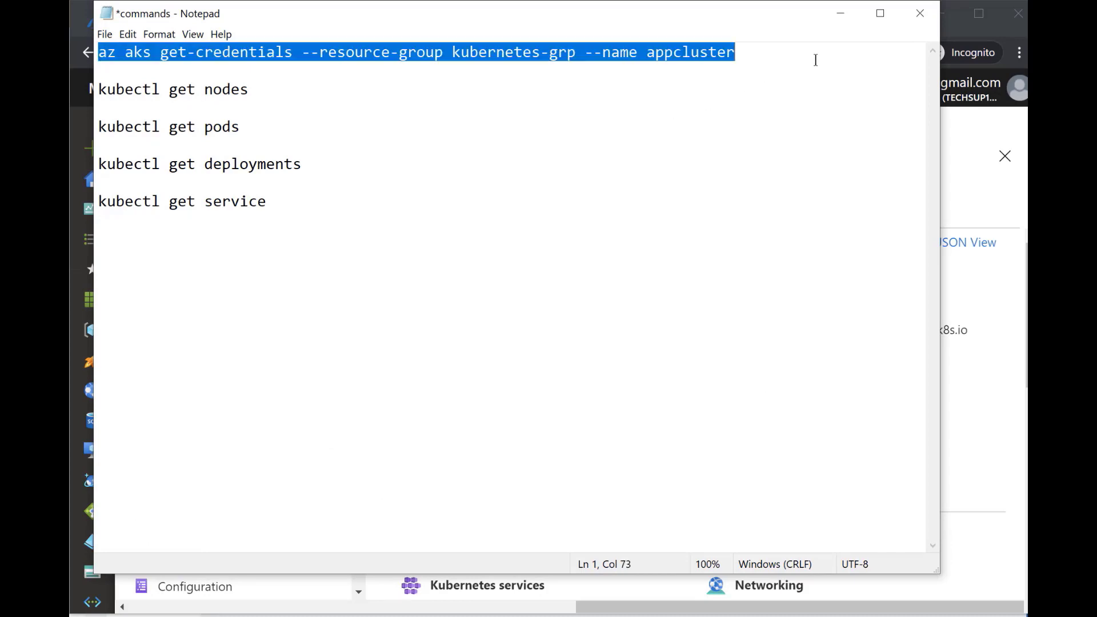
left_click(841, 15)
left_click(526, 25)
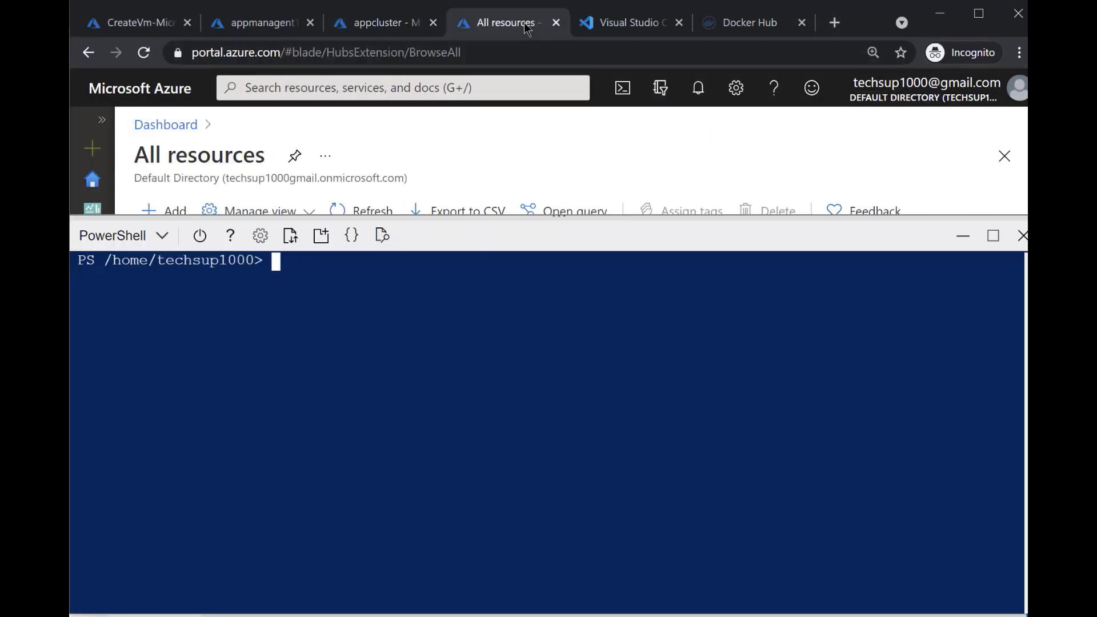
right_click(275, 262)
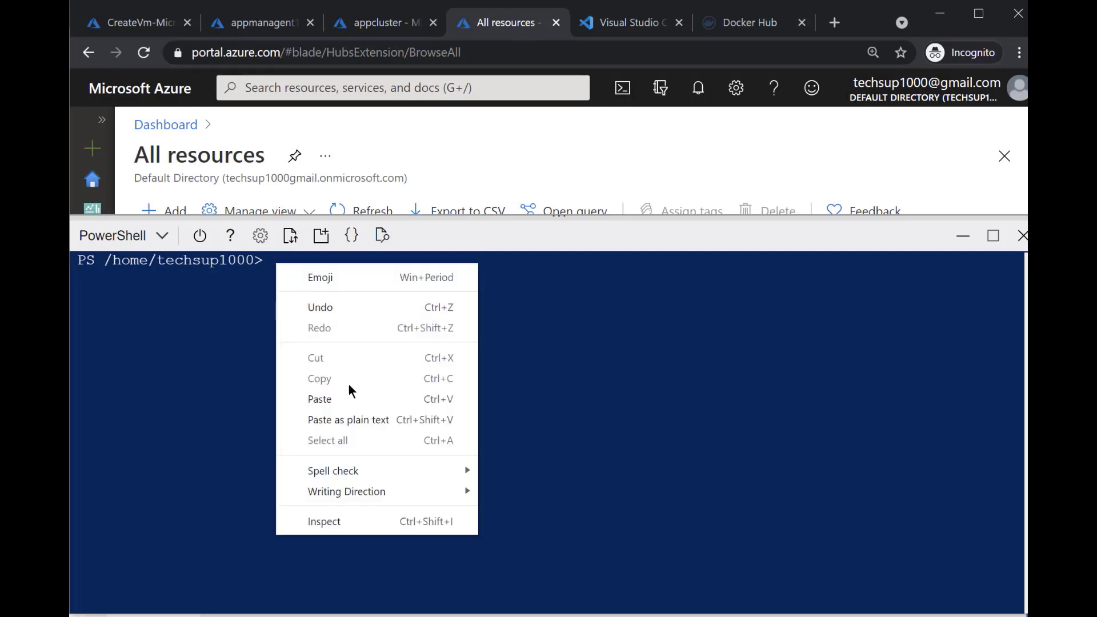
left_click(349, 395)
key("Return")
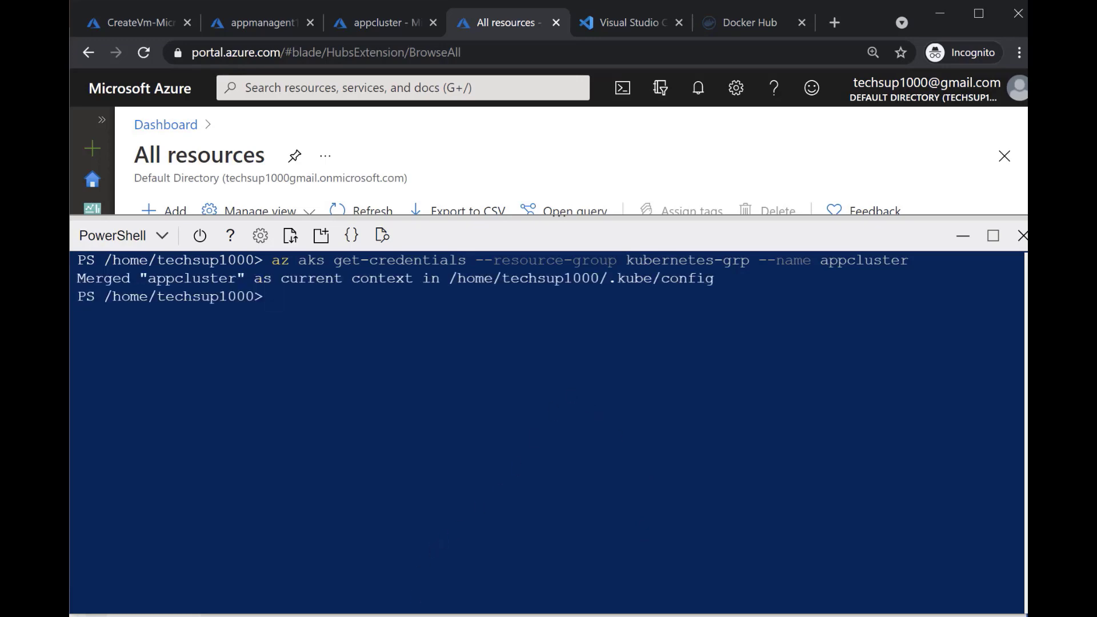
Copy kubectl get nodes from the Notepad commands file and run it in Cloud Shell to list the cluster's nodes
left_click(491, 594)
left_click(371, 89)
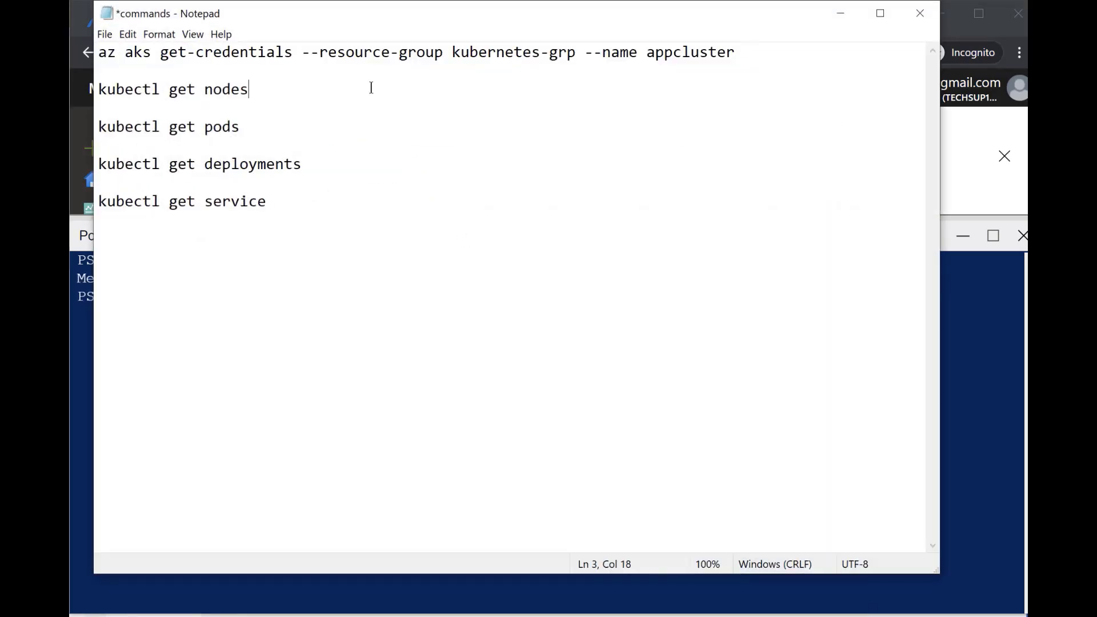
key("shift+Home")
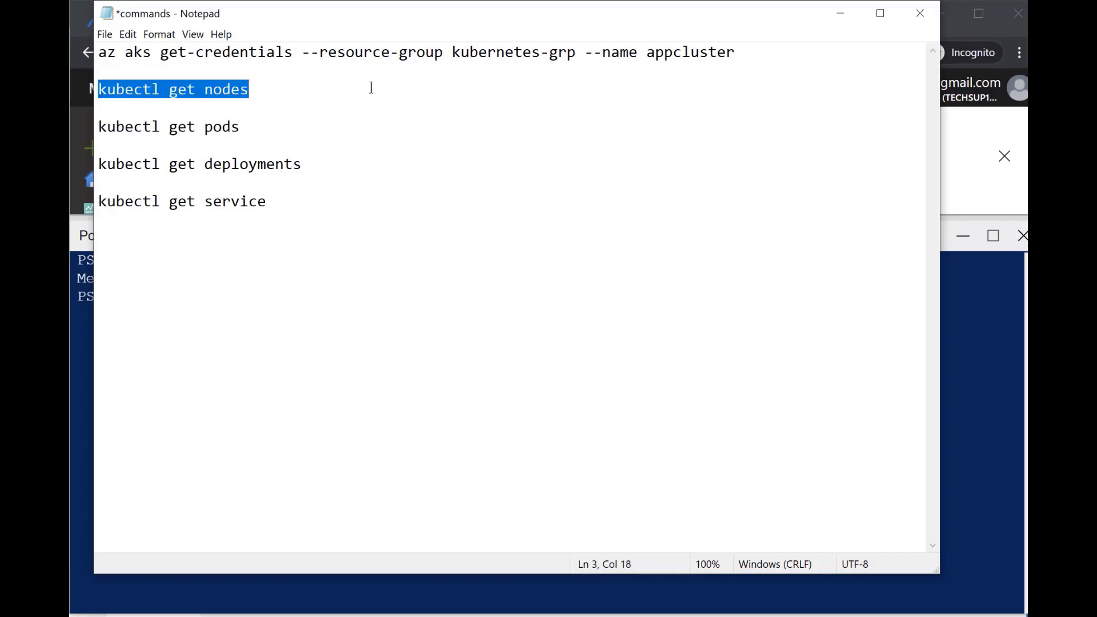
left_click(839, 13)
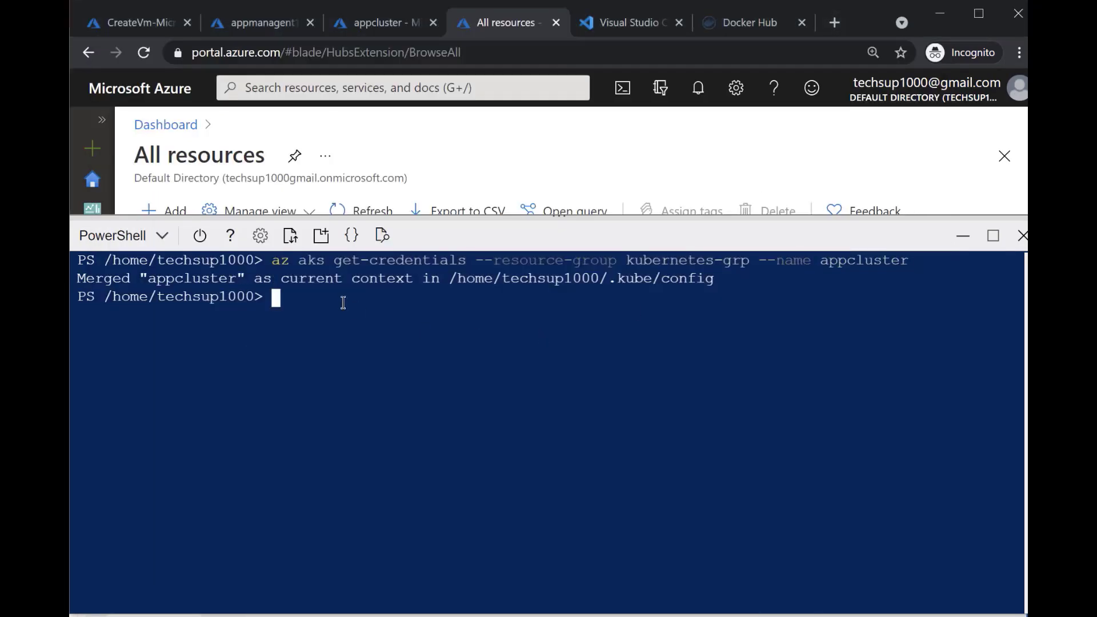
right_click(341, 295)
left_click(426, 441)
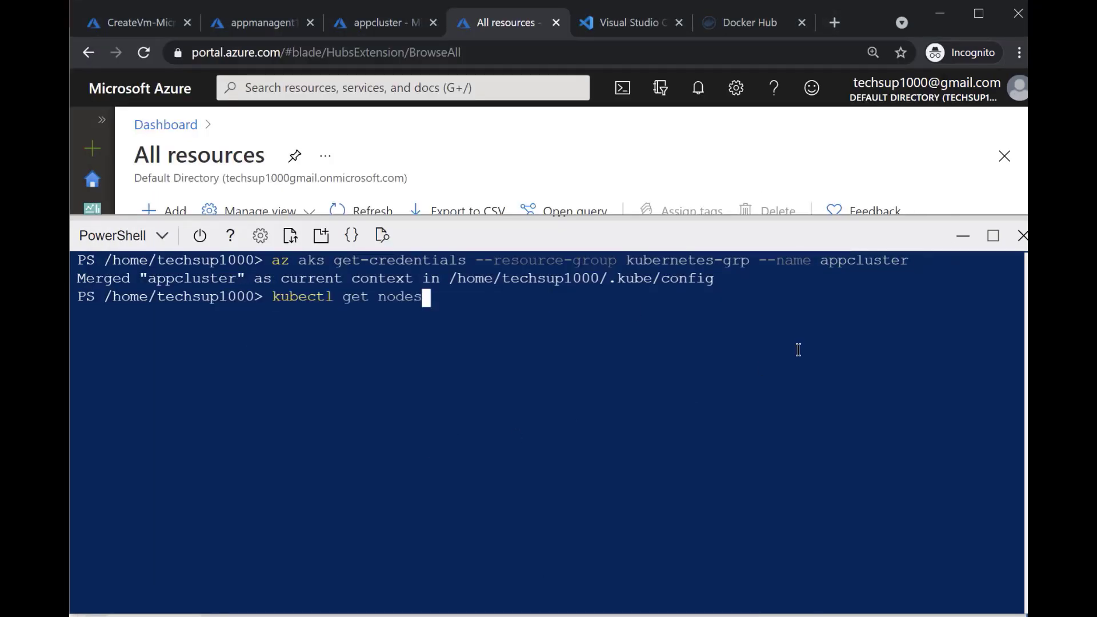
key("Return")
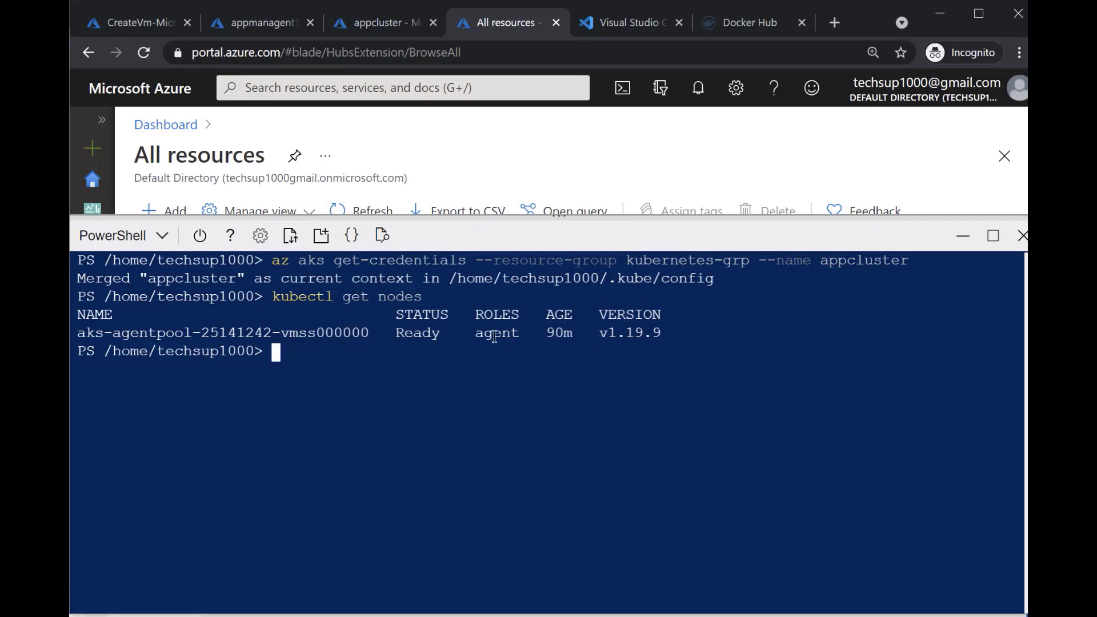
Copy kubectl get pods from the Notepad commands file and run it in Cloud Shell to list the pods
key("alt+Tab")
left_click(336, 143)
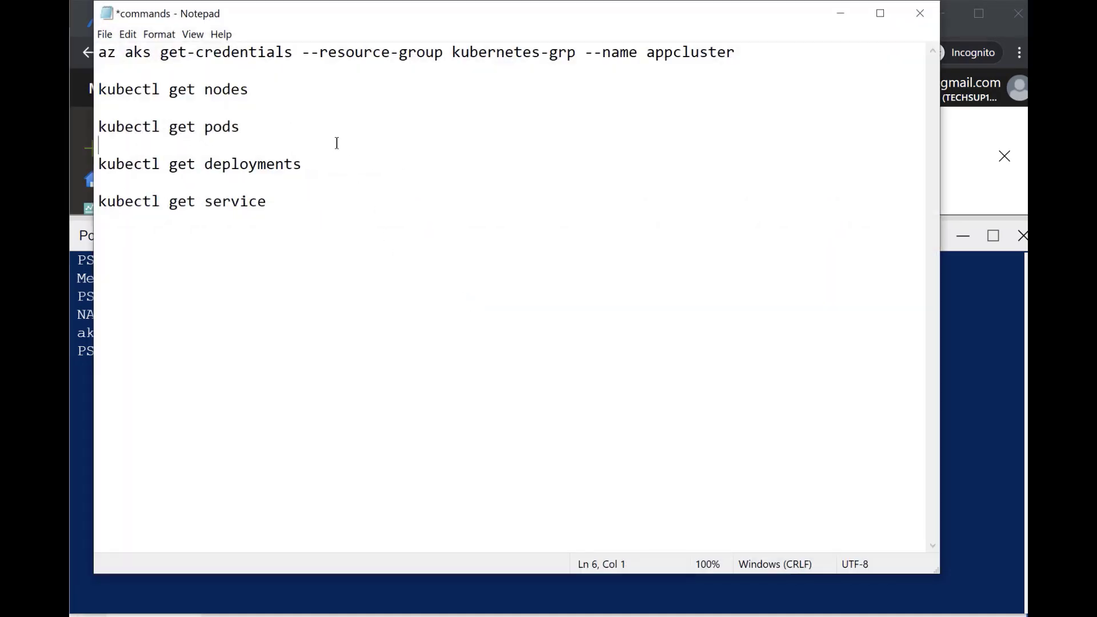
key("shift+End")
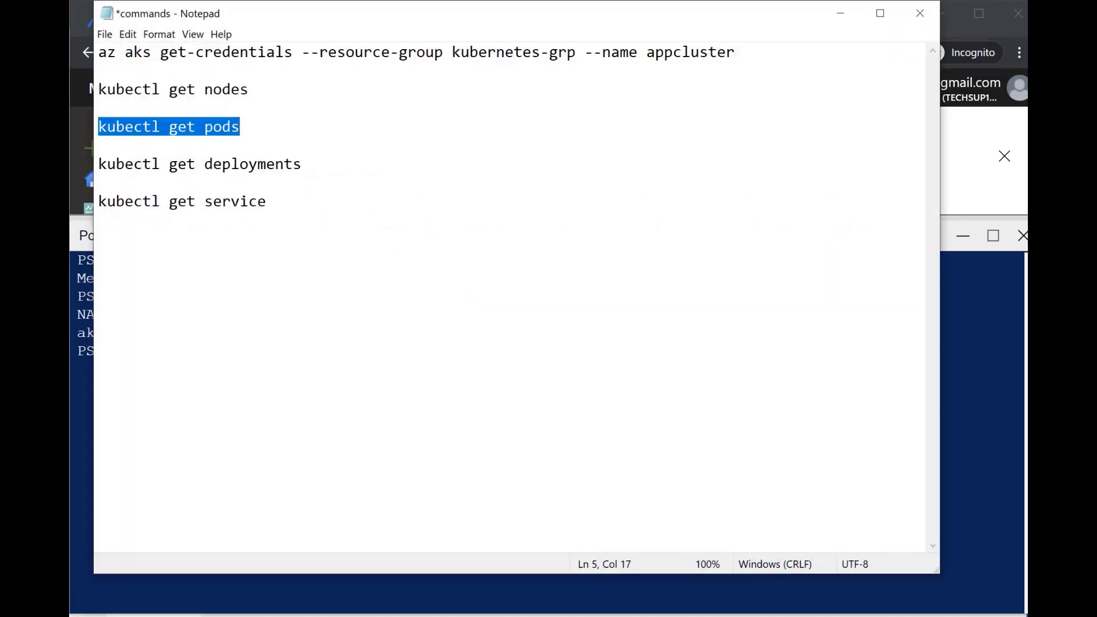
key("alt+Tab")
right_click(284, 356)
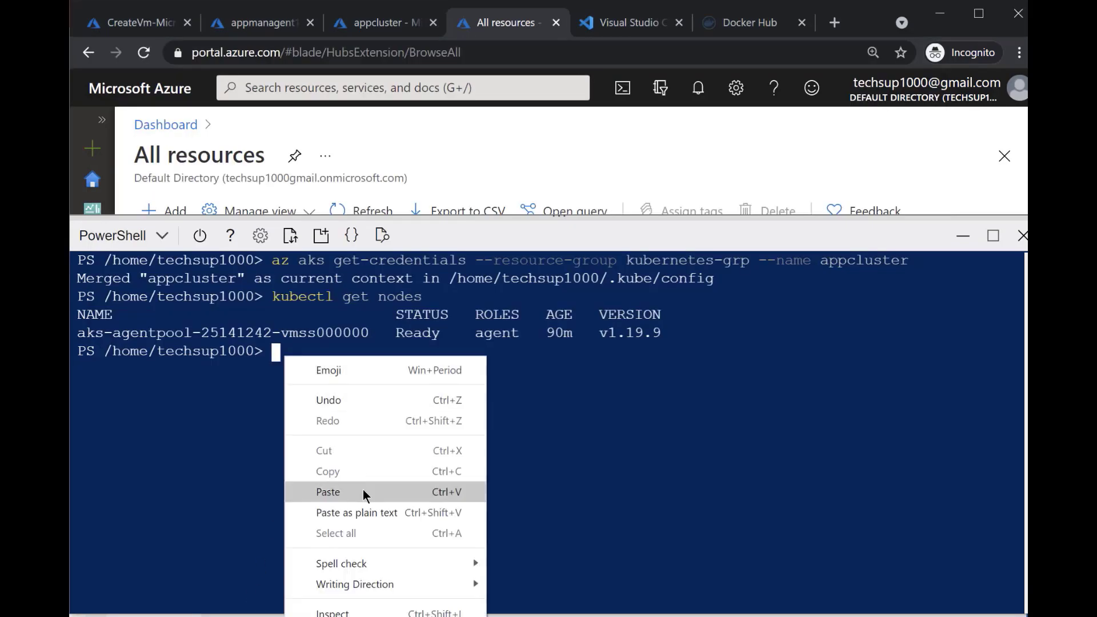
left_click(362, 492)
key("Return")
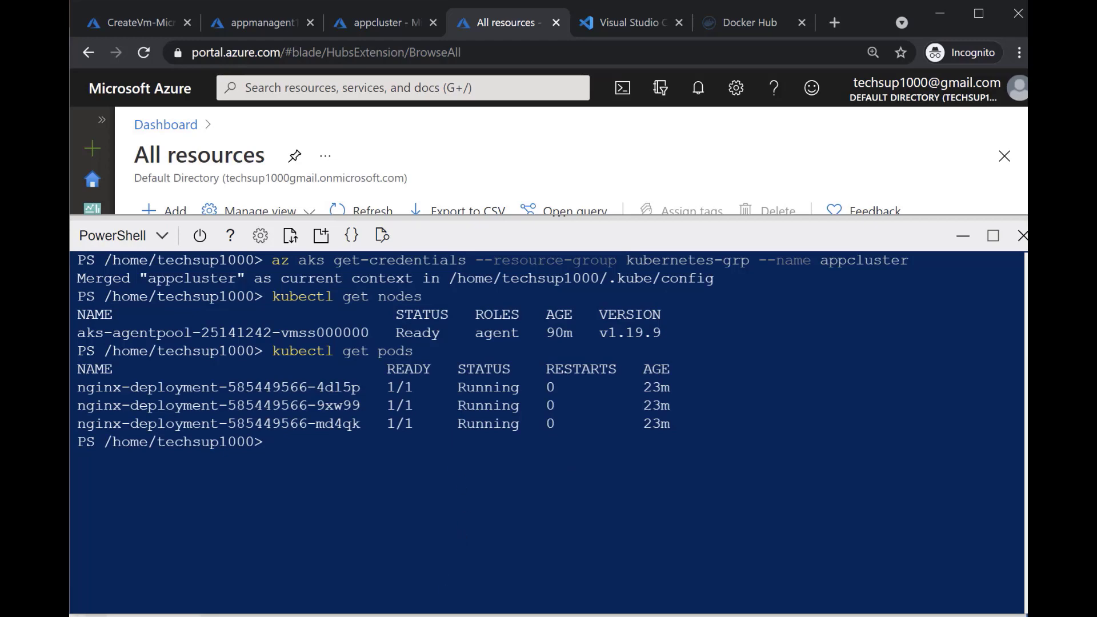
Copy kubectl get deployments from the Notepad commands file and run it in Cloud Shell to list the deployments
left_click(475, 601)
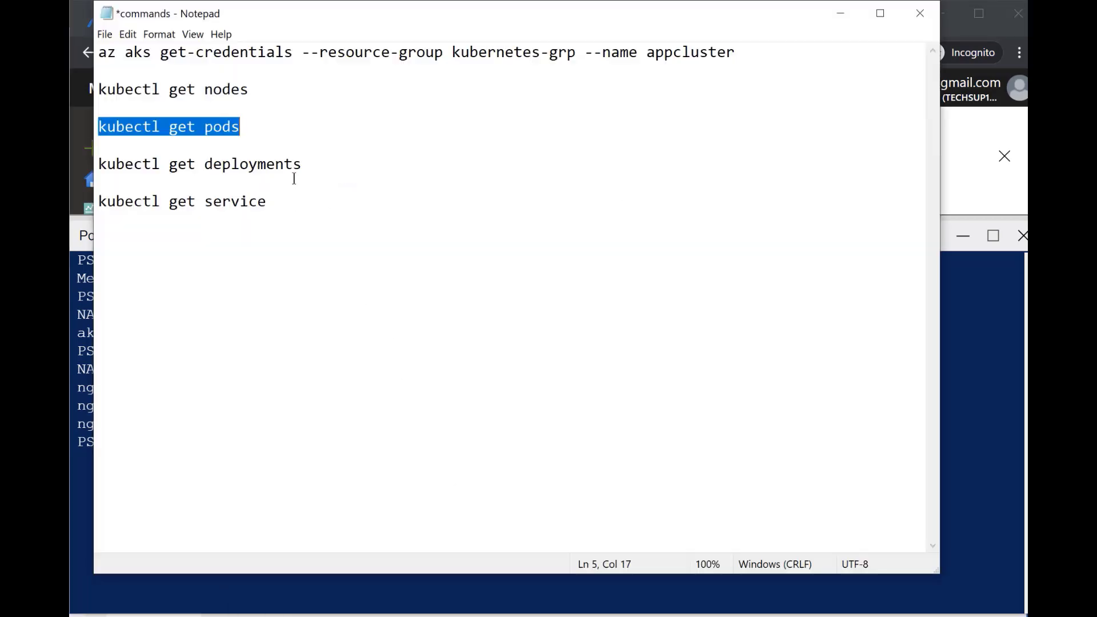
left_click_drag(294, 173, 410, 174)
triple_click(410, 174)
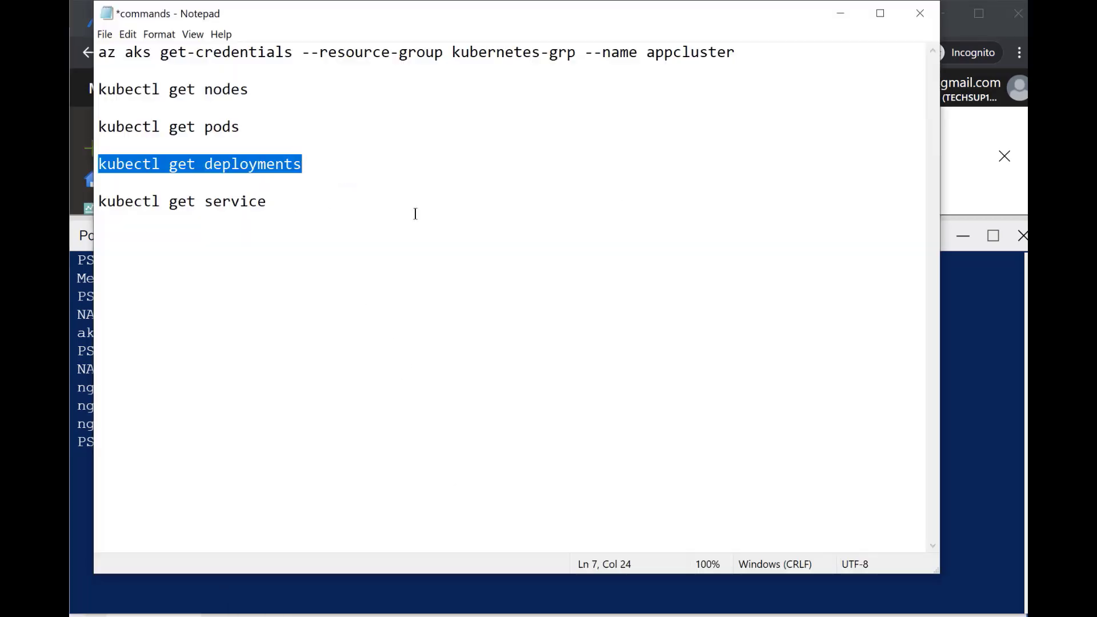
left_click(384, 585)
right_click(362, 441)
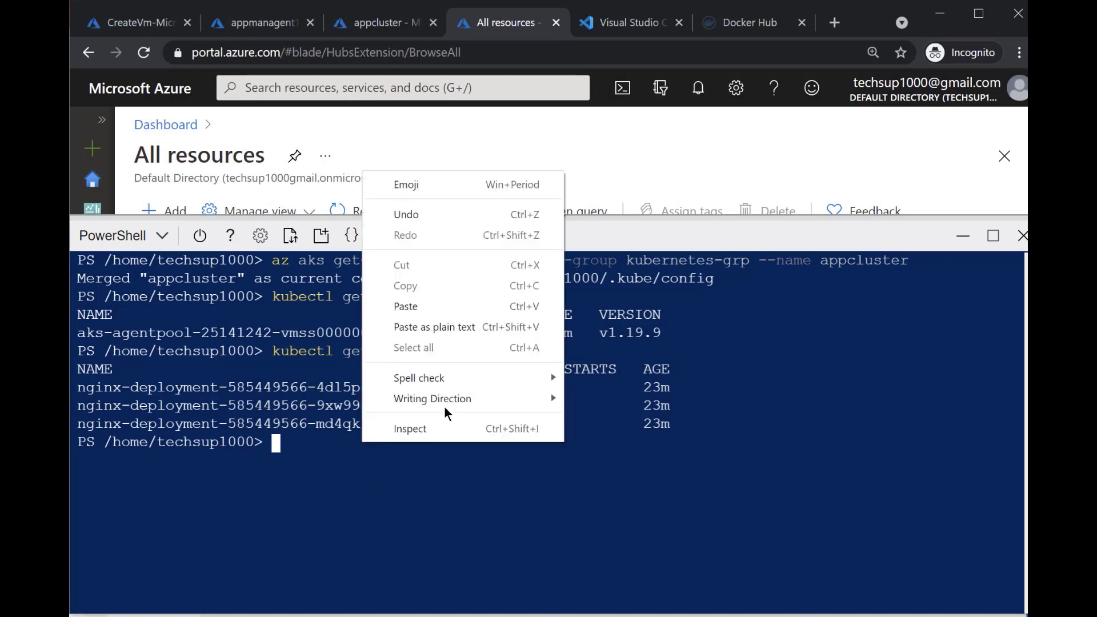
left_click(444, 312)
key("Return")
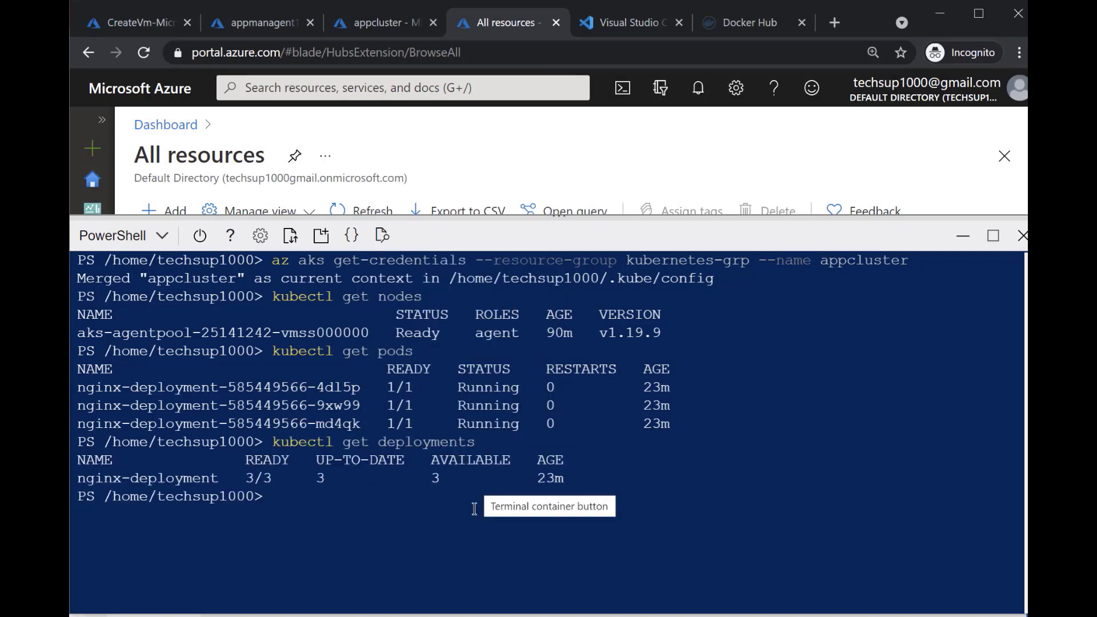
left_click(475, 615)
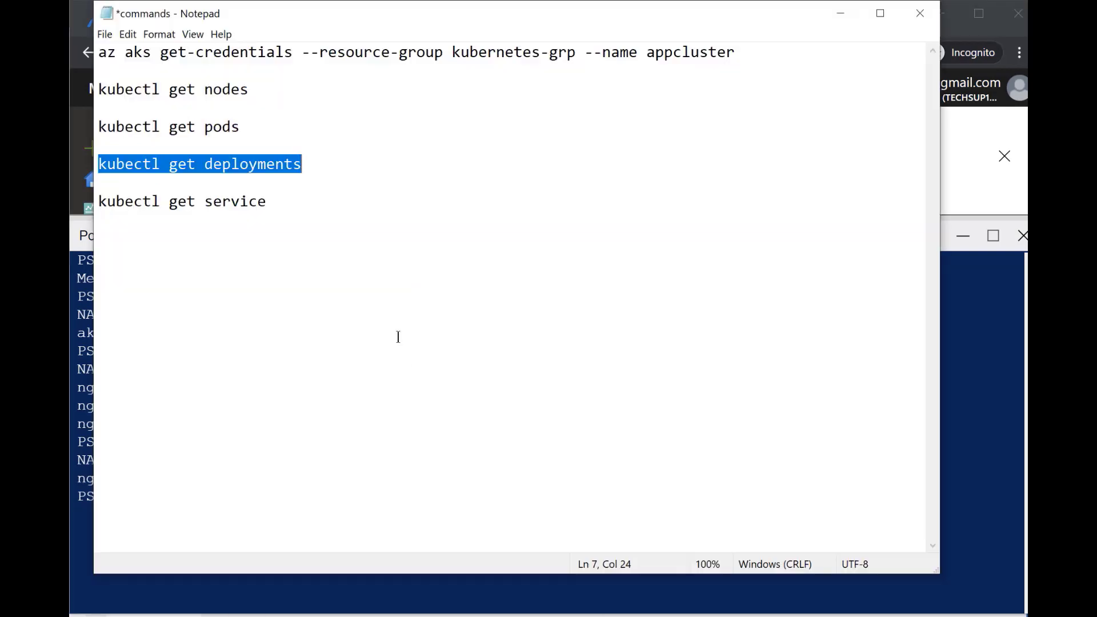
left_click(337, 221)
key("Home")
key("shift+End")
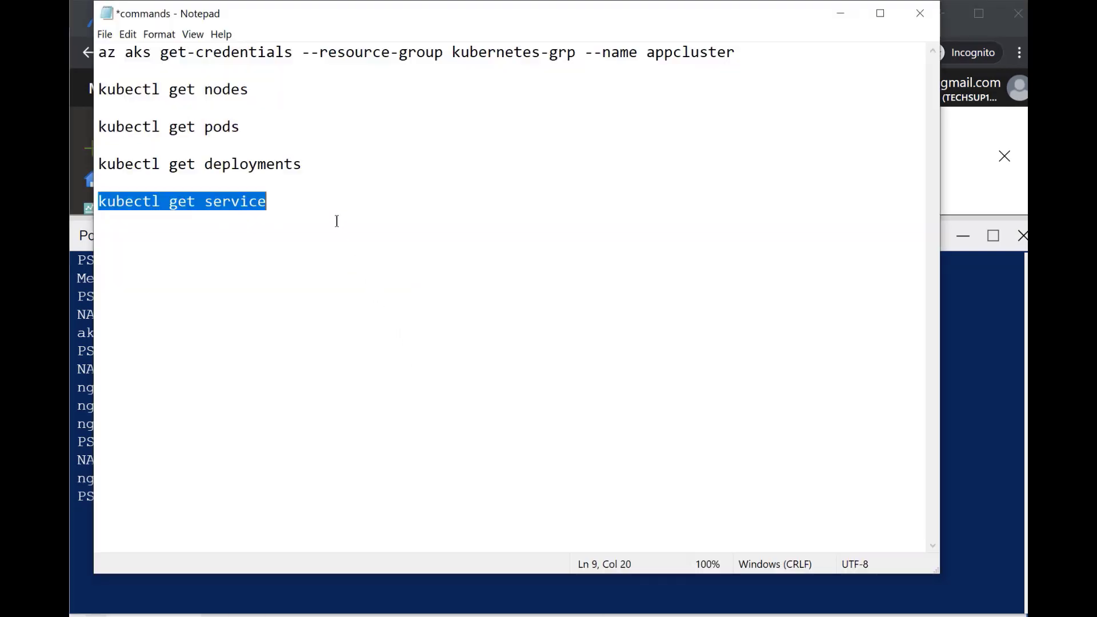
left_click(313, 565)
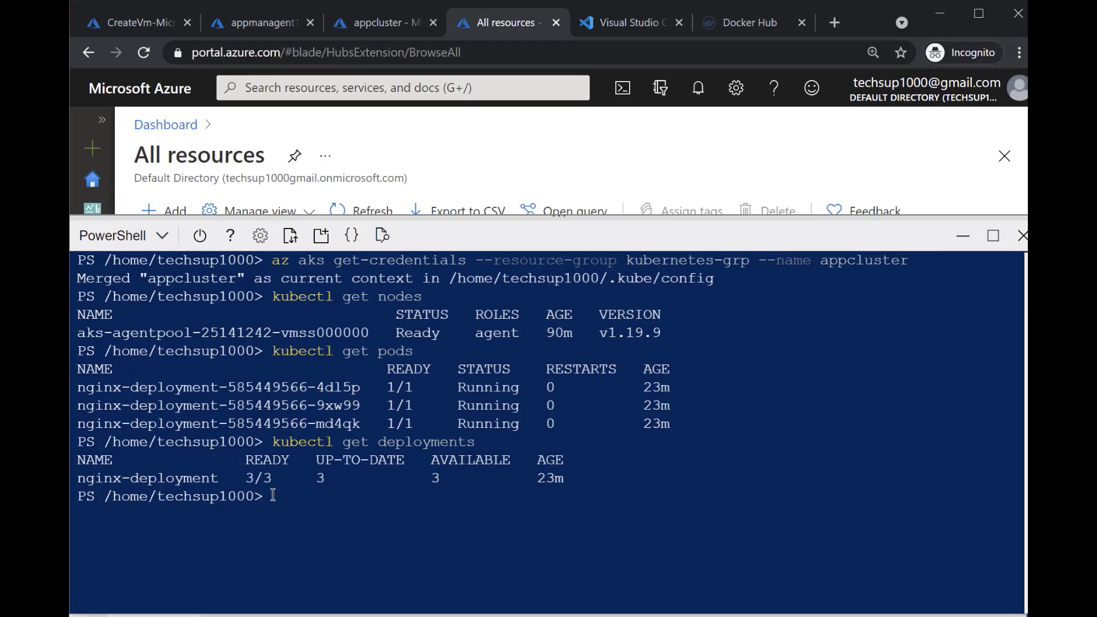
Copy kubectl get service from the Notepad commands file and run it in Cloud Shell to list the services
left_click(415, 616)
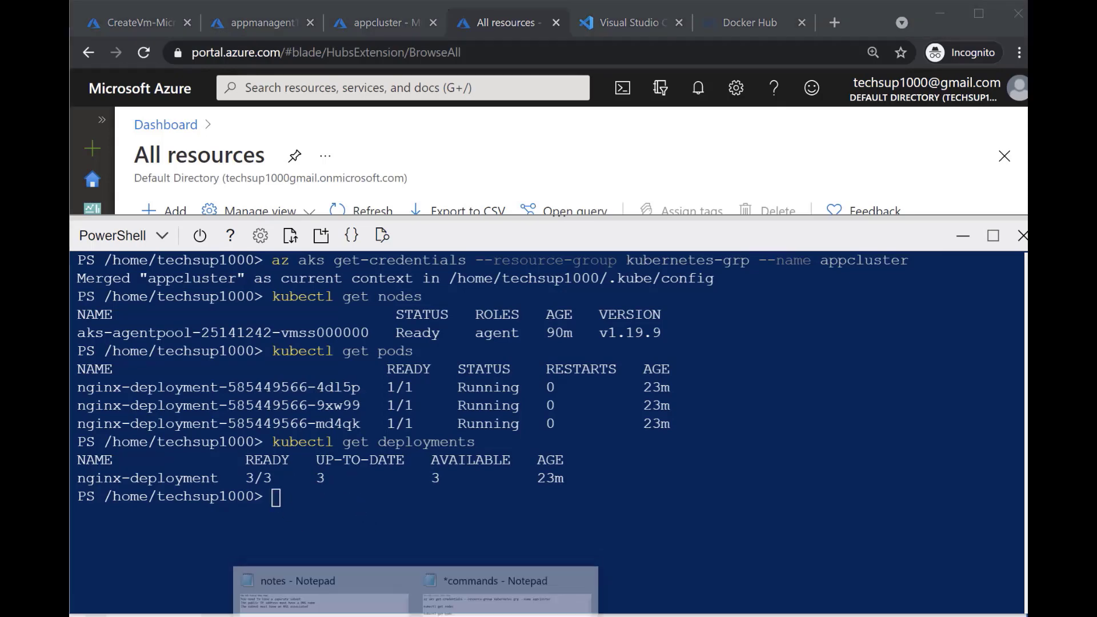
left_click(506, 594)
left_click(345, 208)
key("Up")
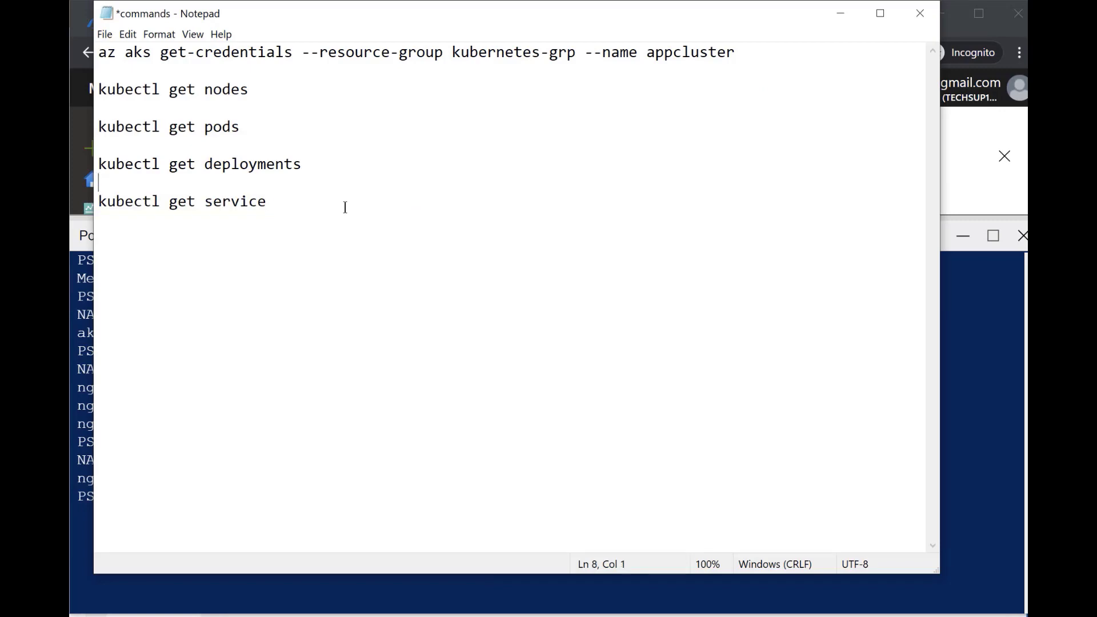
key("shift+End")
key("ctrl+c")
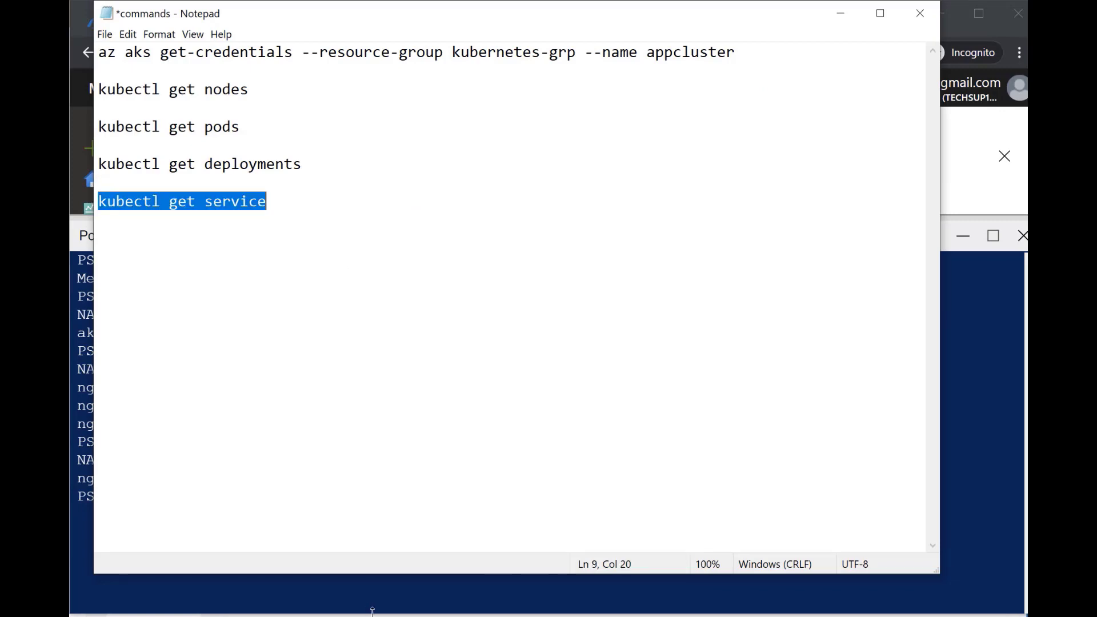
key("alt+Tab")
right_click(348, 507)
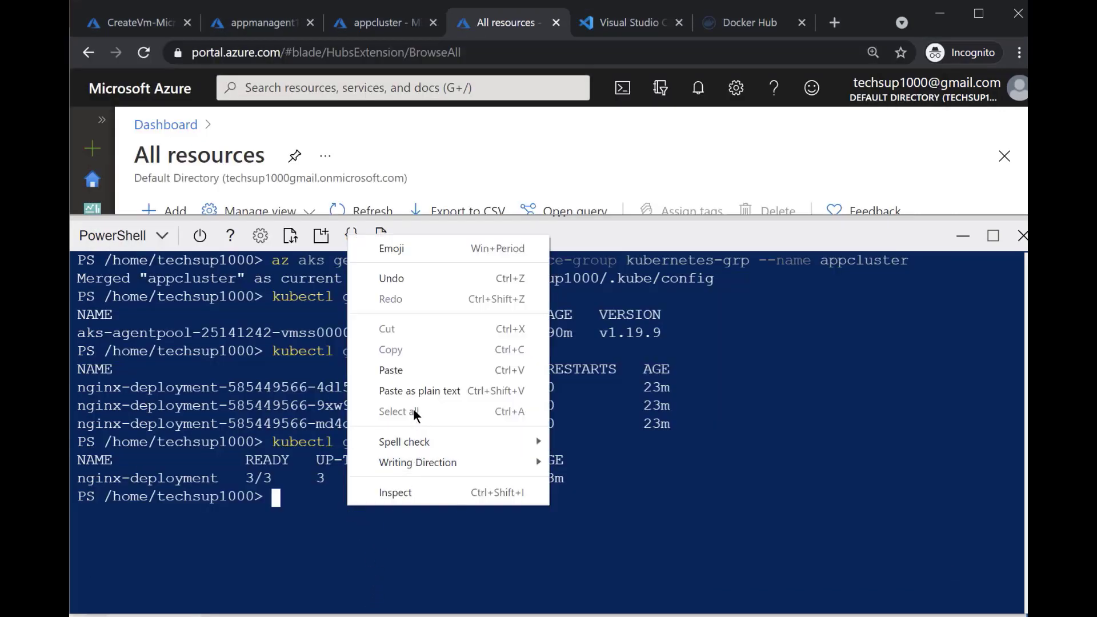
left_click(419, 370)
key("Return")
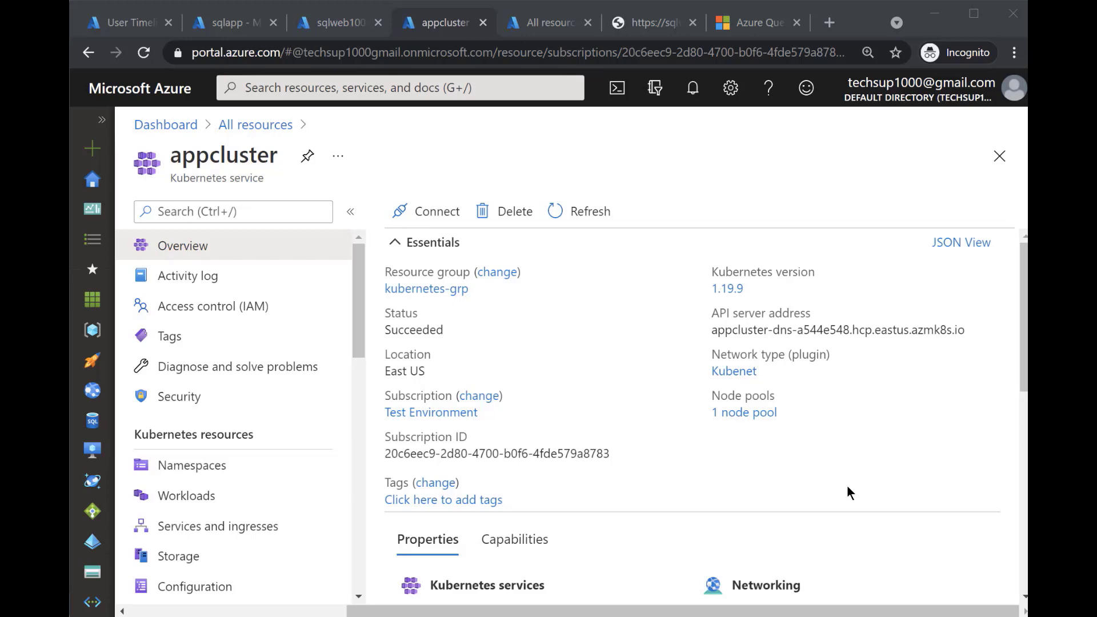
Add a resource from the All resources page, search the marketplace for Kubernetes and start creating a Kubernetes Service
left_click(551, 27)
left_click(171, 213)
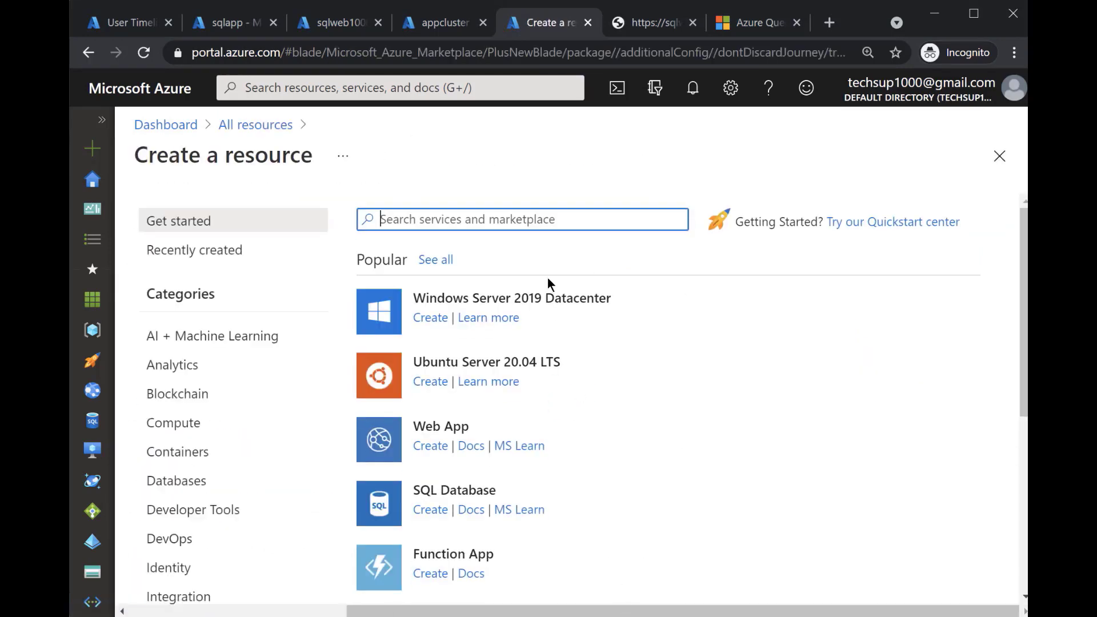
type("Kubernetes")
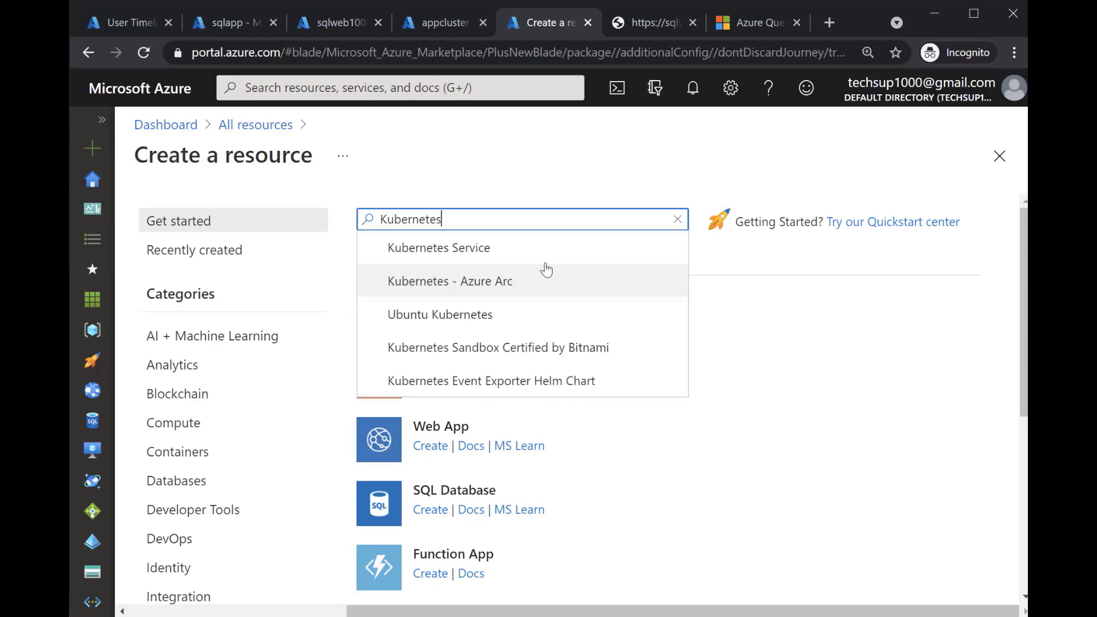
left_click(546, 255)
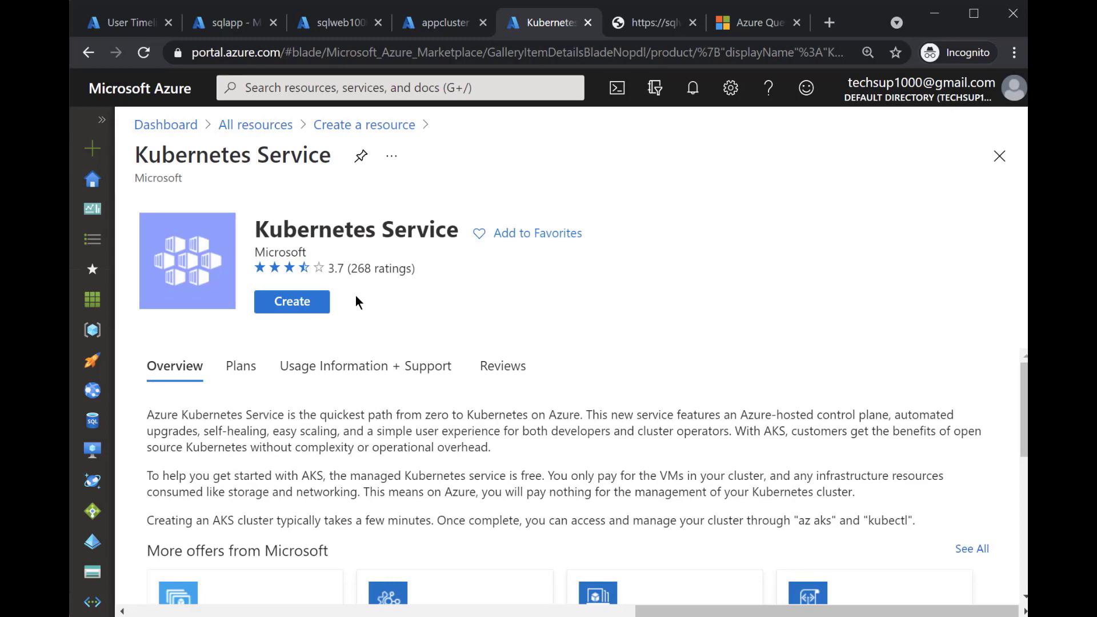
left_click(325, 302)
Assign the new Kubernetes cluster to the existing resource group new-grp
scroll(668, 343, "down", 3)
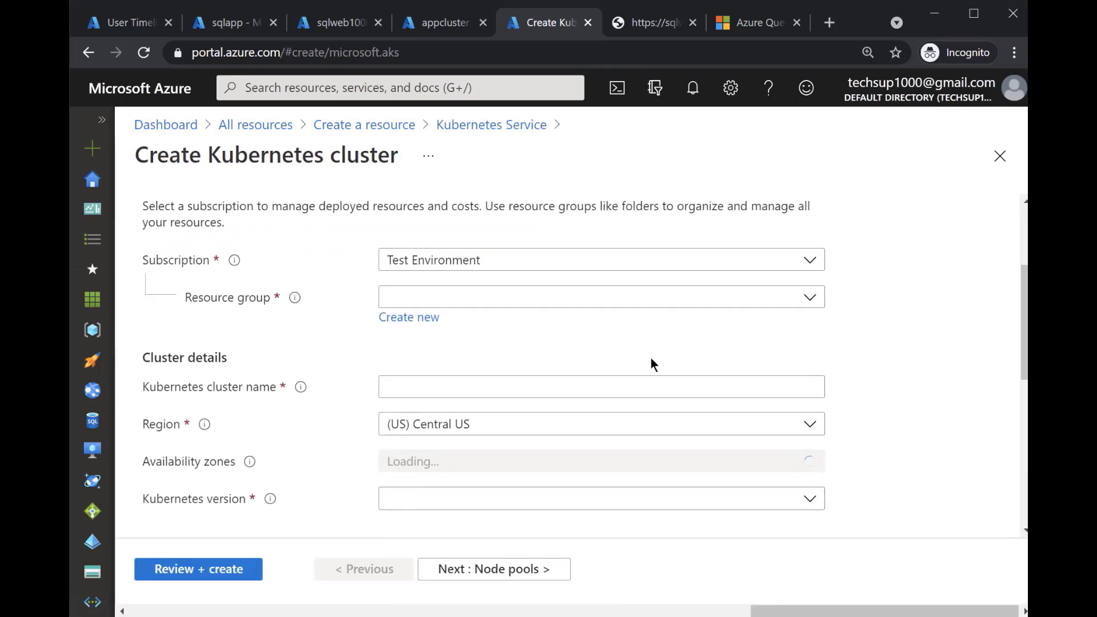
left_click(644, 296)
scroll(524, 440, "down", 2)
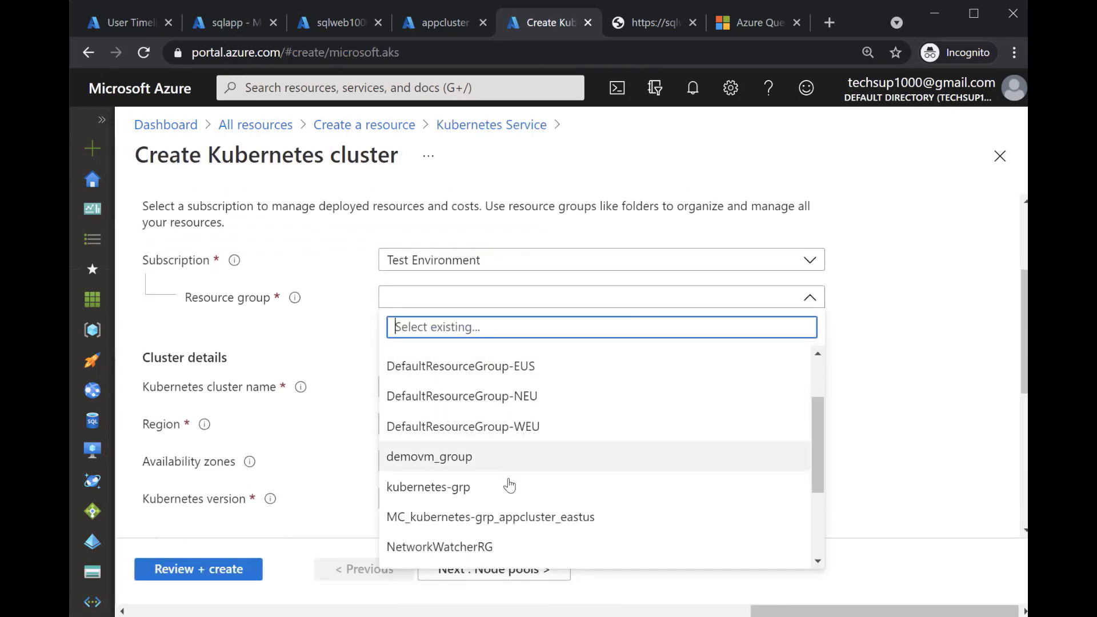
scroll(506, 482, "down", 2)
left_click(508, 502)
scroll(533, 445, "down", 2)
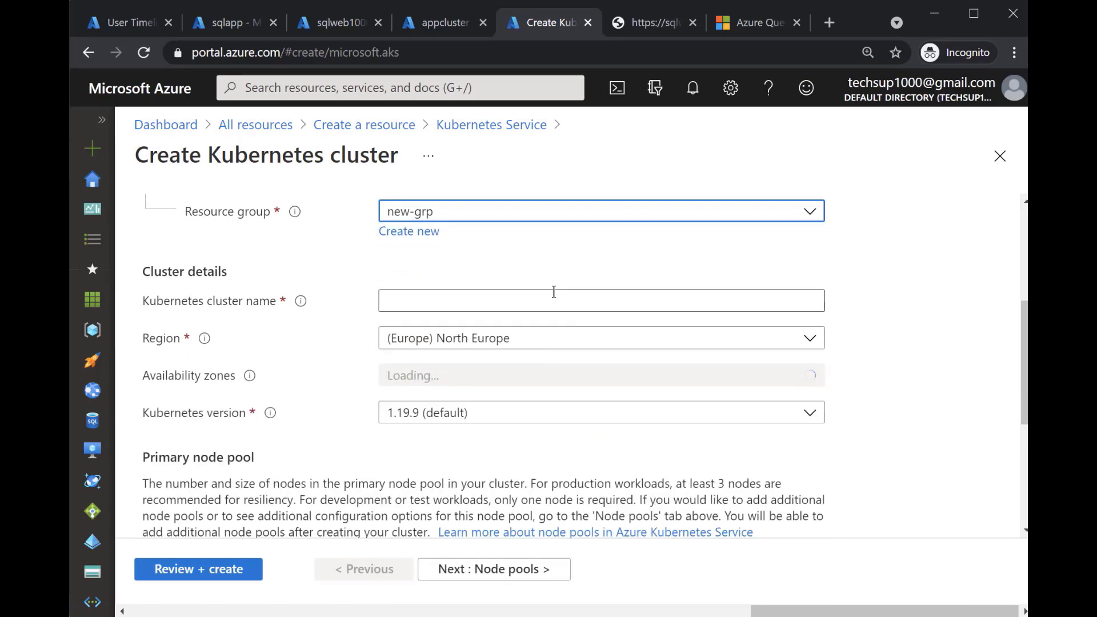
Name the Kubernetes cluster newcluster
left_click(564, 301)
type("newclsuter")
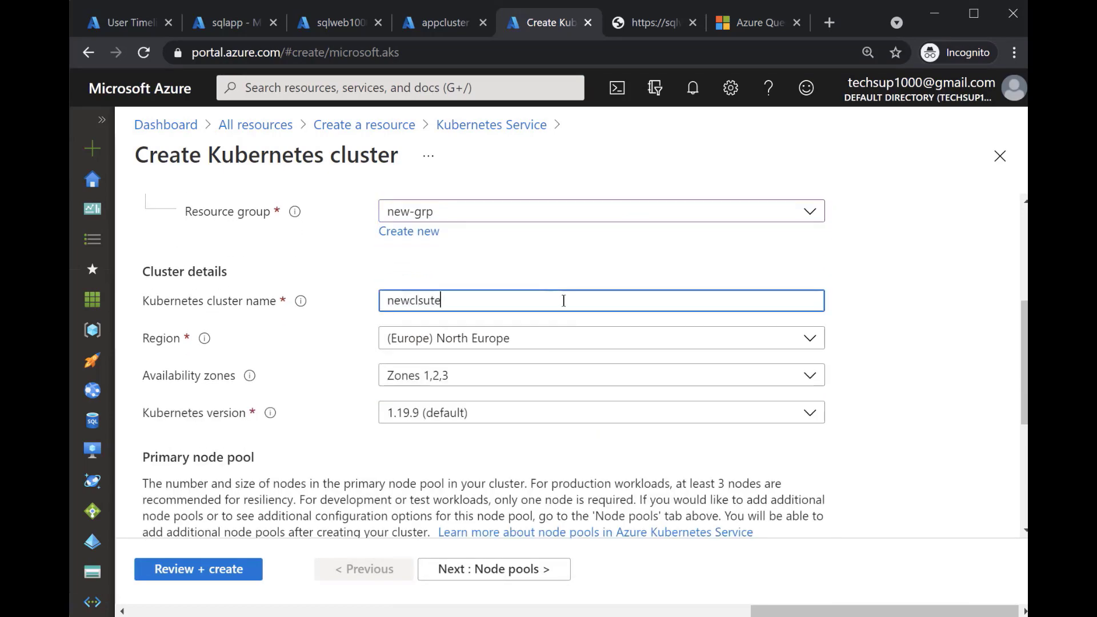
key("BackSpace")
key("BackSpace")
key("BackSpace")
key("BackSpace")
key("BackSpace")
type("uster")
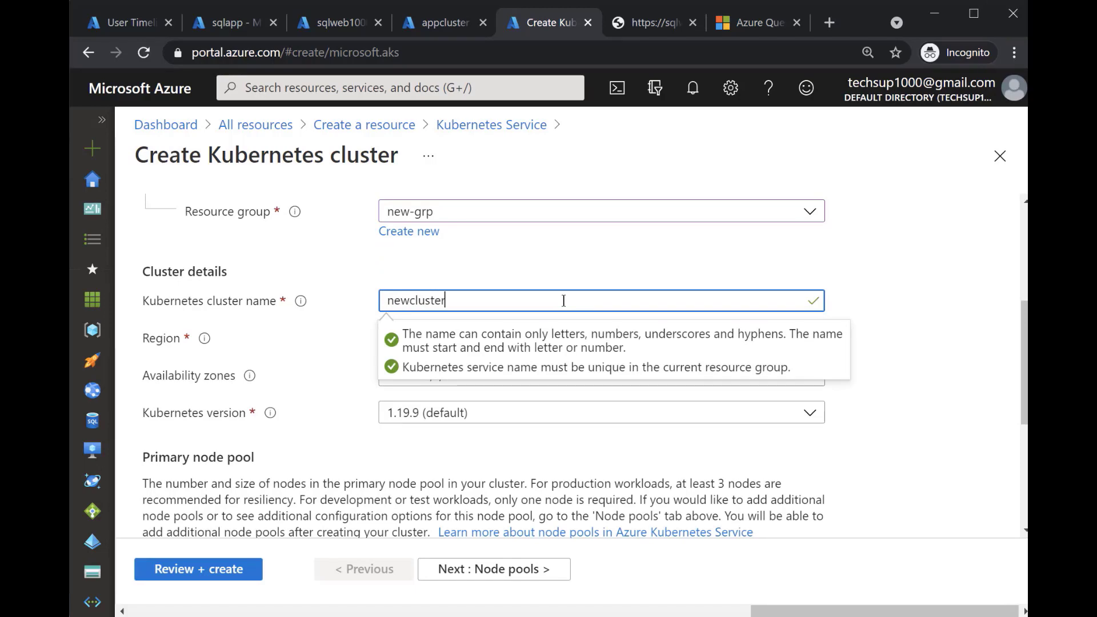
Advance through the cluster creation pages to Integrations, keeping the defaults, and examine the container monitoring and Log Analytics workspace settings
scroll(563, 300, "down", 4)
scroll(562, 308, "down", 1)
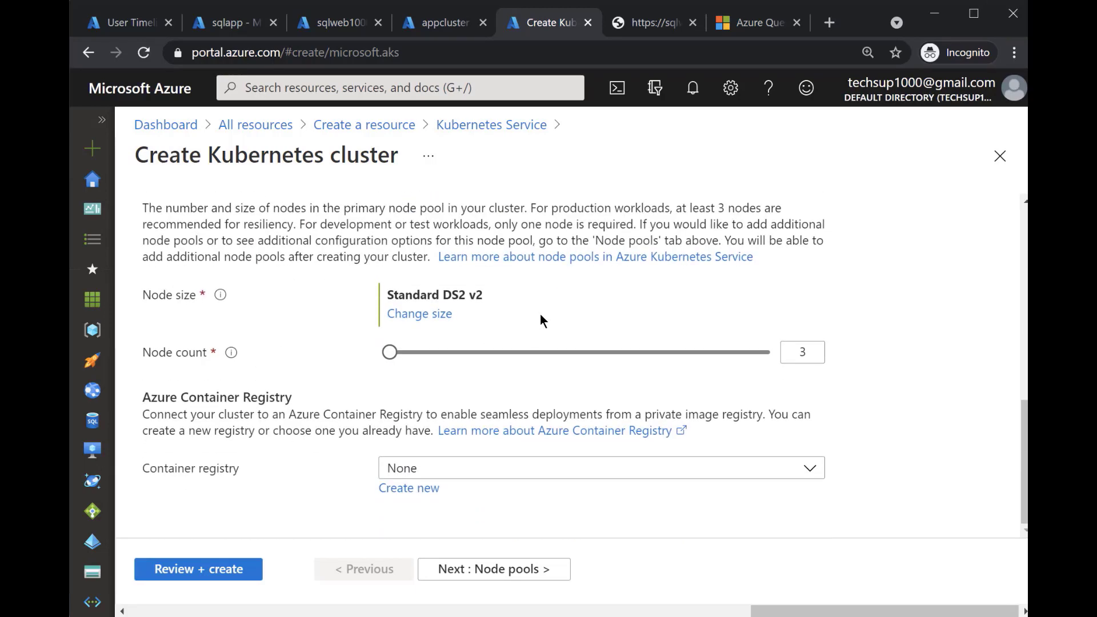
left_click(500, 569)
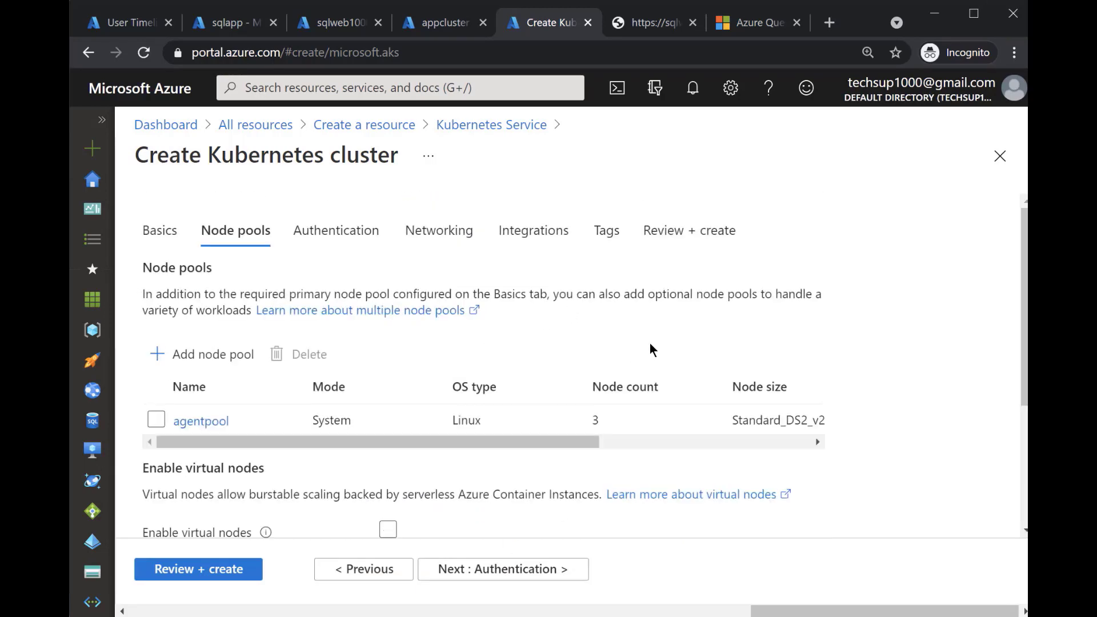
scroll(541, 289, "down", 3)
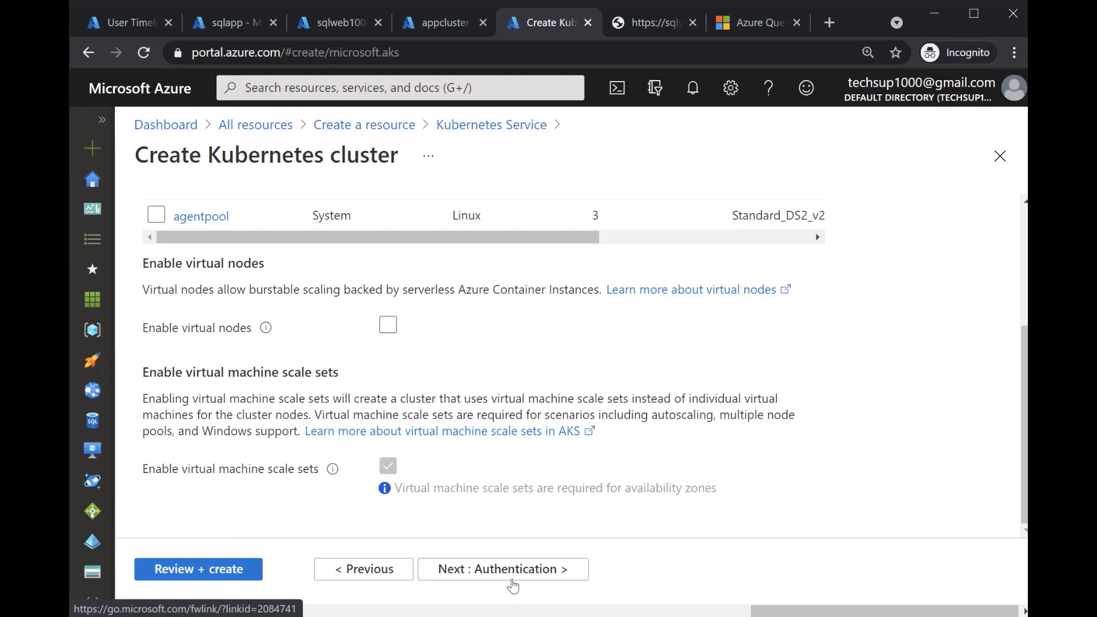
left_click(511, 581)
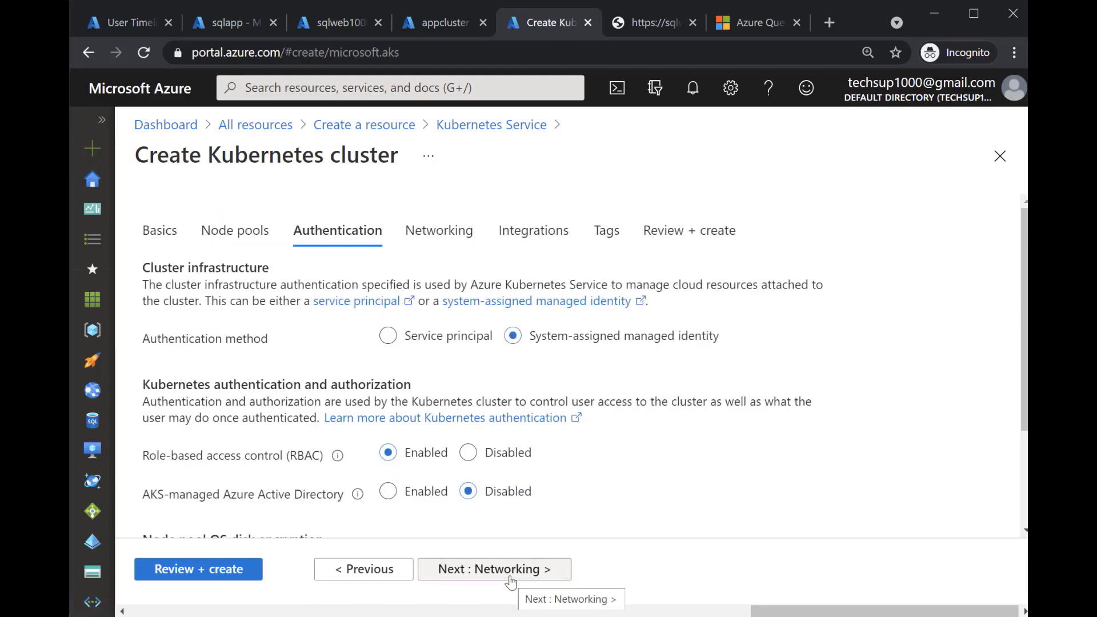
left_click(511, 581)
left_click(511, 580)
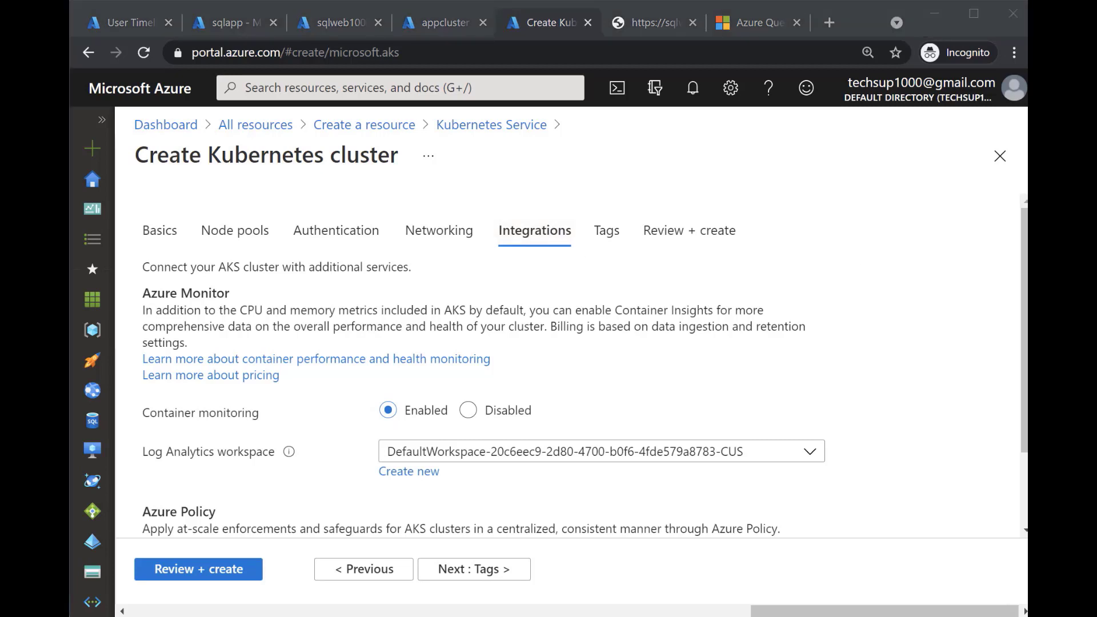
mouse_move(116, 372)
left_mouse_down()
mouse_move(198, 419)
mouse_move(414, 457)
mouse_move(865, 492)
left_mouse_up()
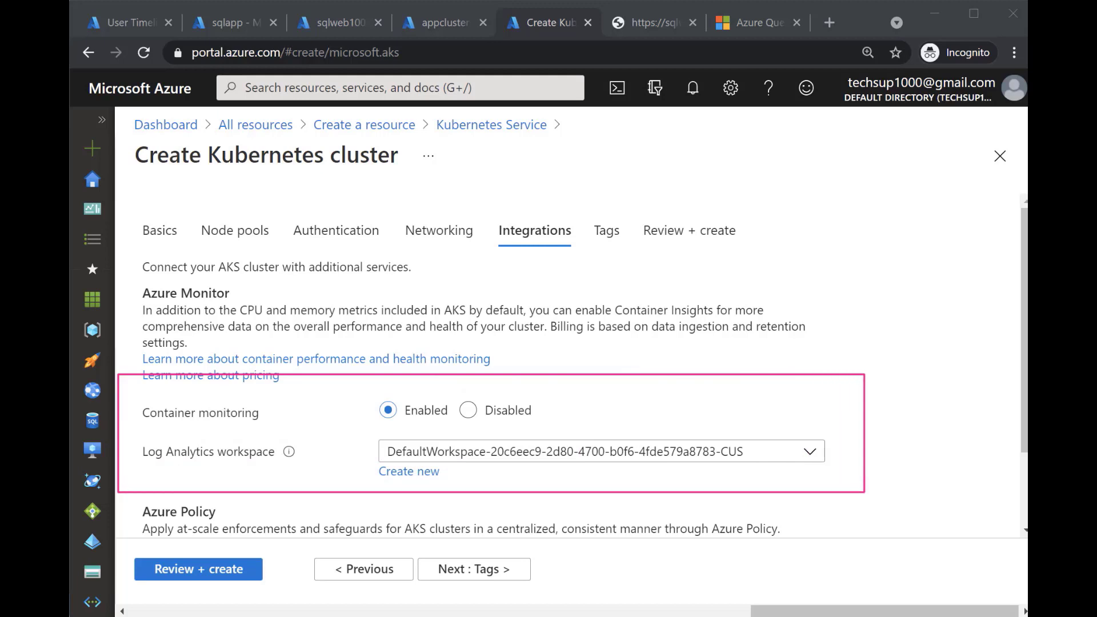
left_click_drag(664, 296, 569, 429)
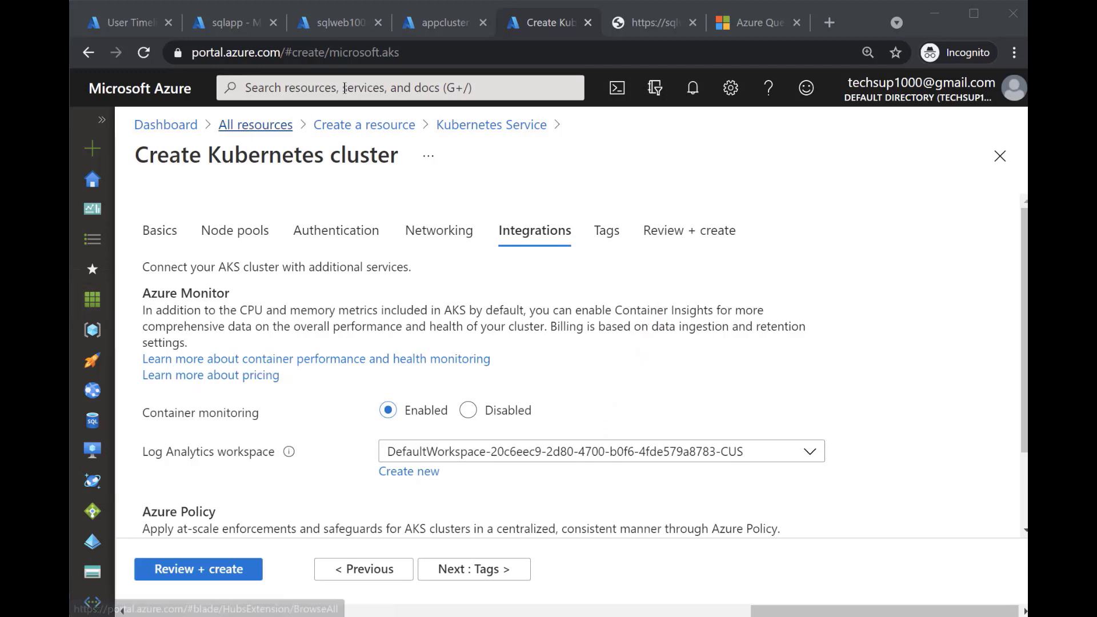
Check the existing appcluster's overview page and return to the Create Kubernetes cluster form
left_click(444, 22)
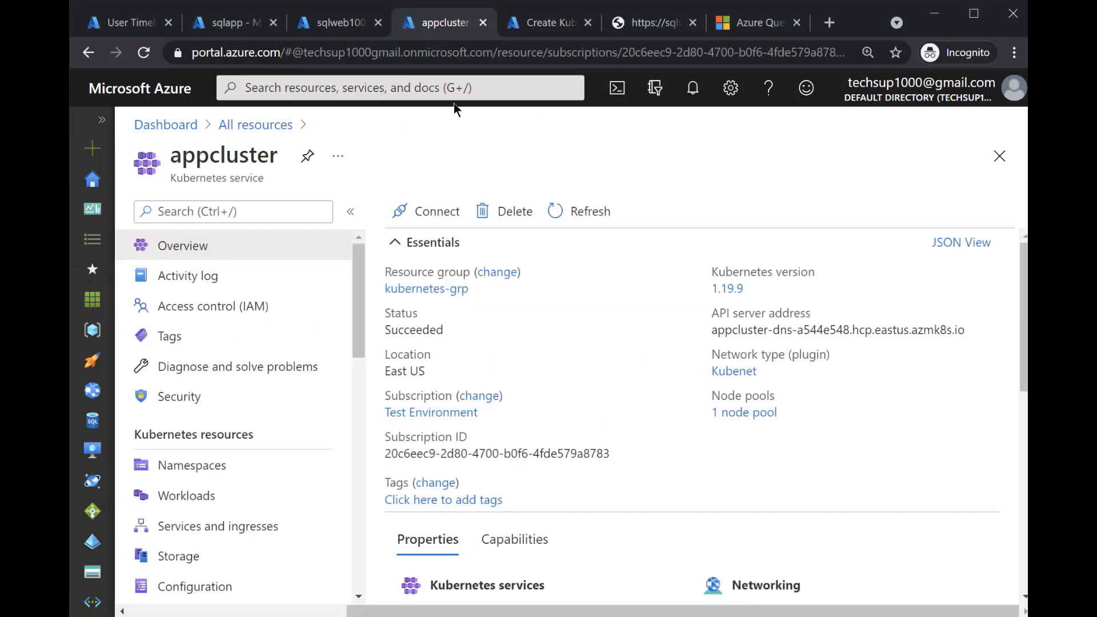
double_click(253, 159)
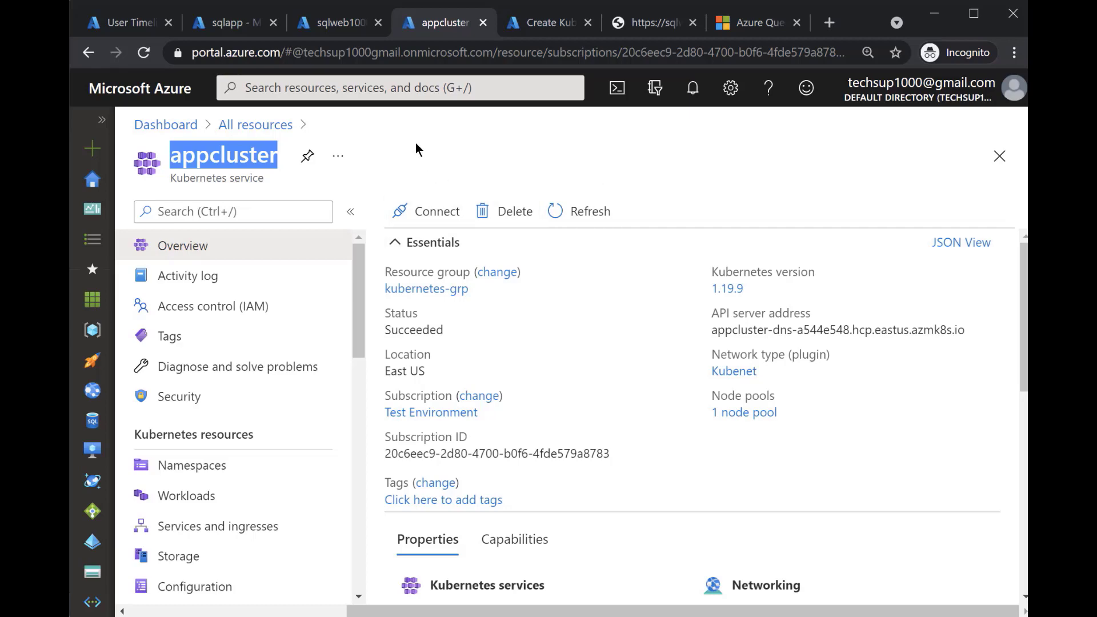
left_click(552, 31)
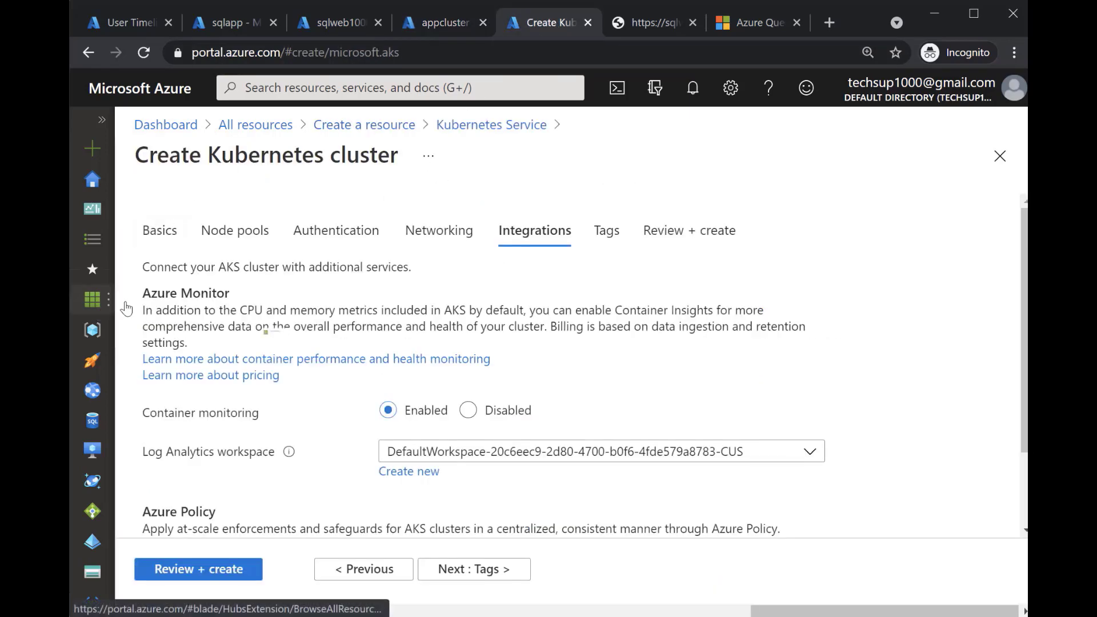
Filter All resources by log and open the DefaultWorkspace Log Analytics workspace
left_click(92, 301)
left_click(192, 258)
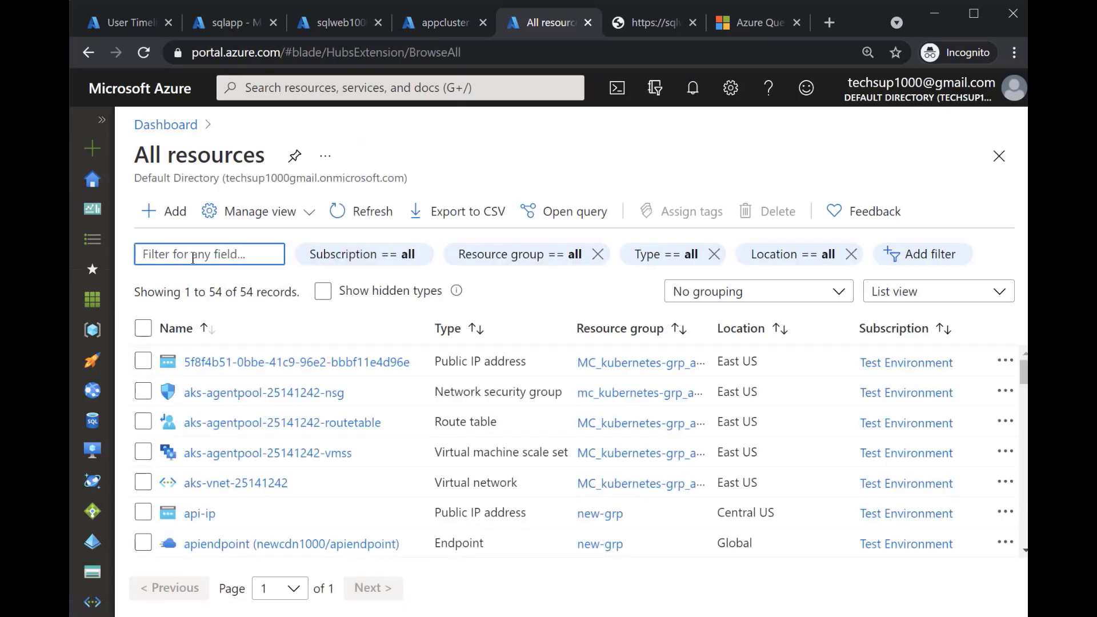
type("log")
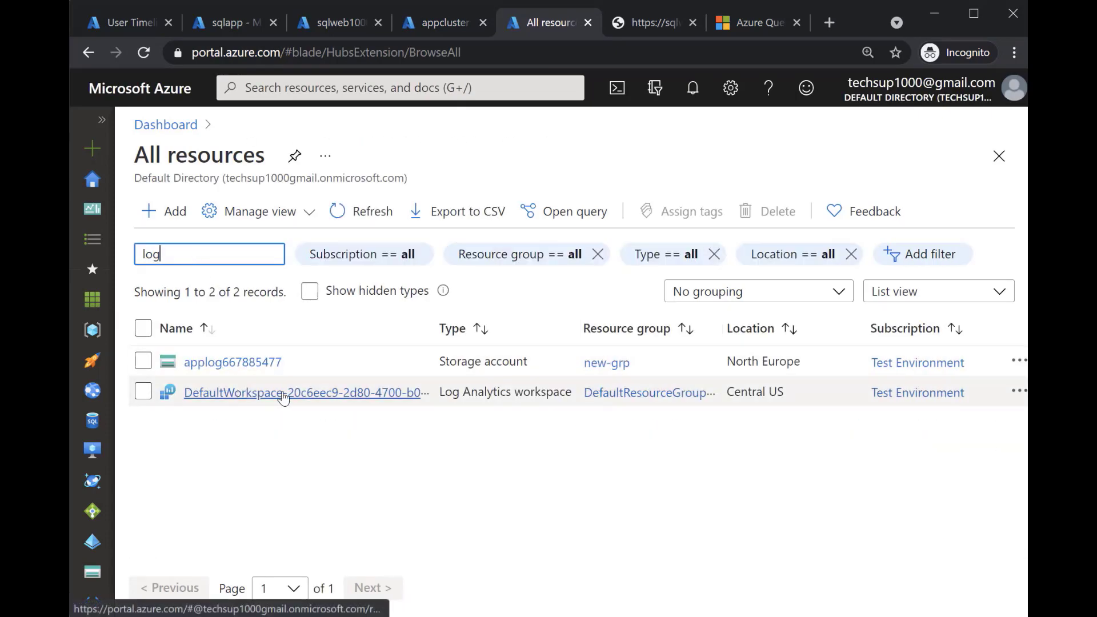
left_click(284, 394)
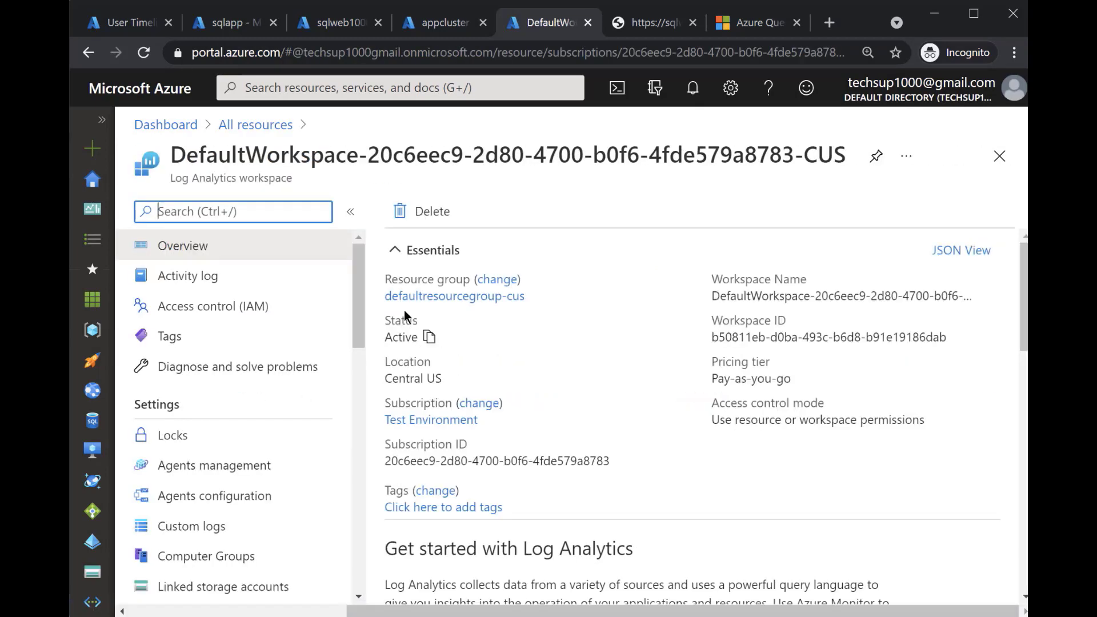
Open the Logs page of the workspace and hide the workspace's navigation menu
left_click_drag(361, 285, 338, 406)
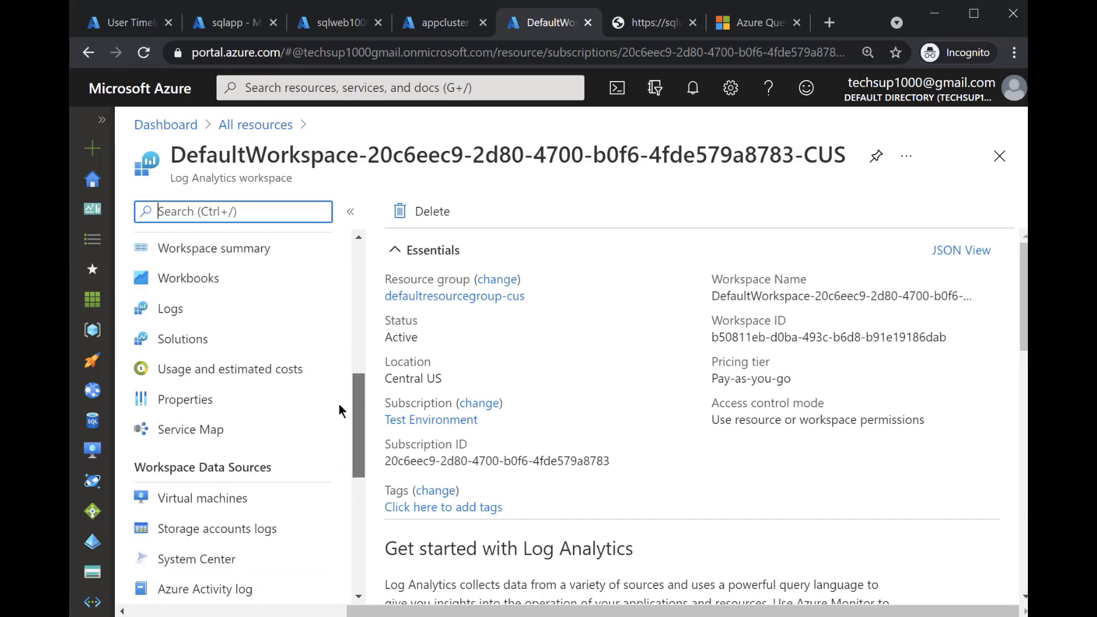
left_click(171, 330)
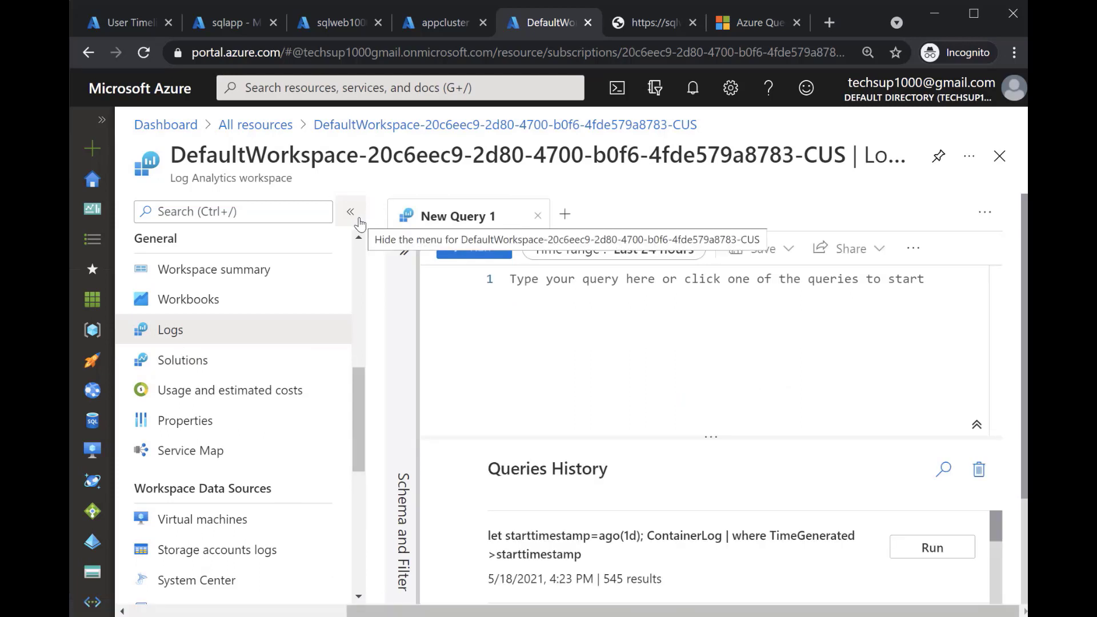
left_click(350, 213)
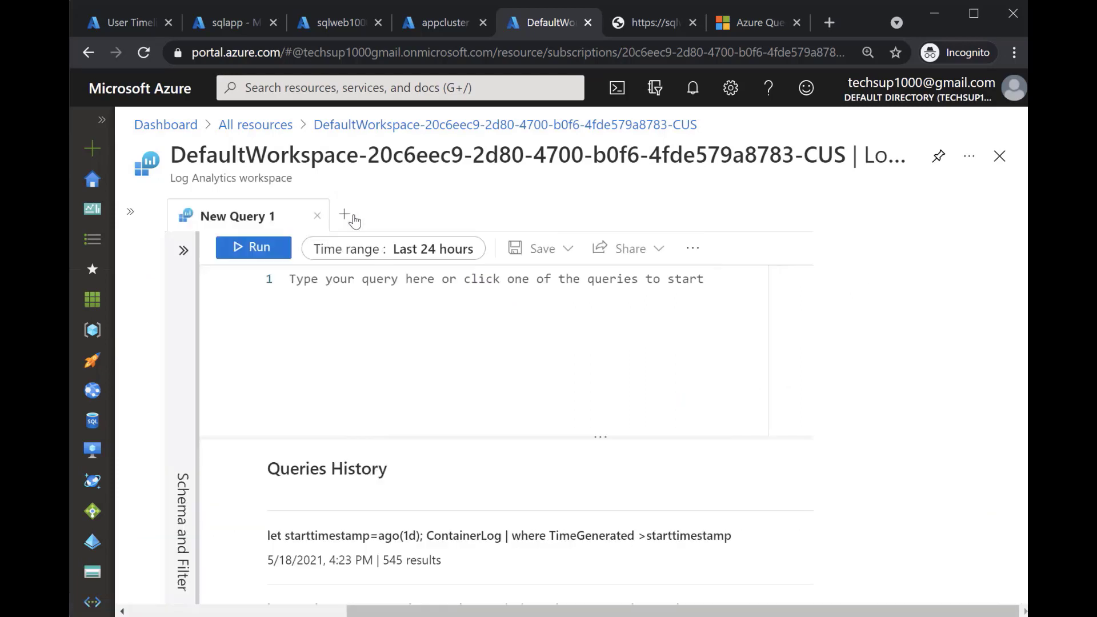
Show the schema of the query editor and expand the ContainerInsights group to examine its tables
left_click(183, 250)
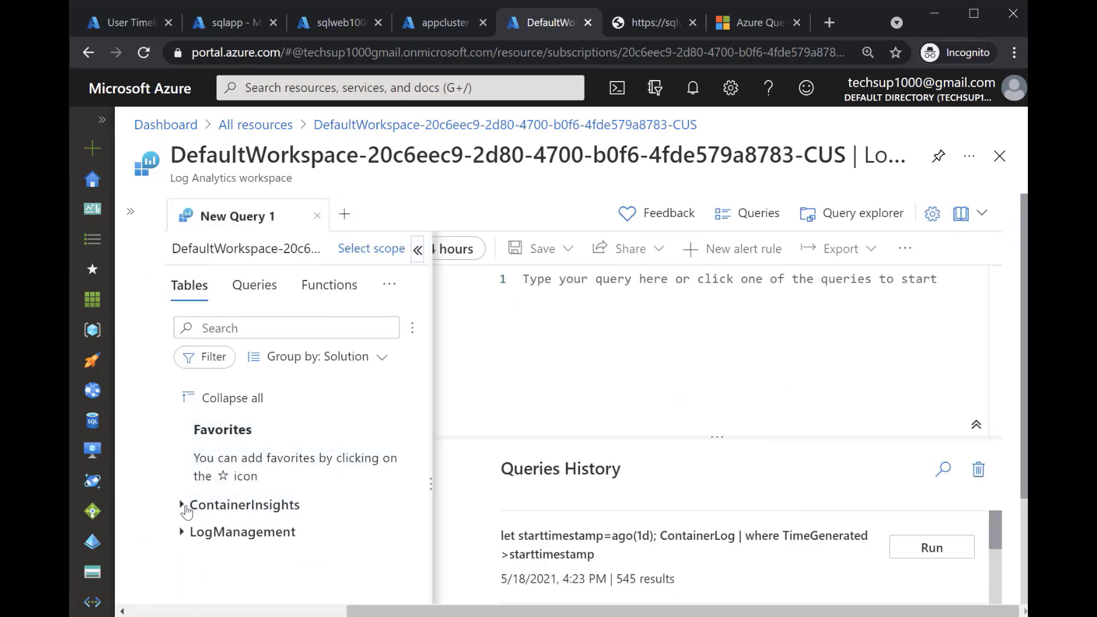
left_click(354, 492)
scroll(354, 493, "down", 1)
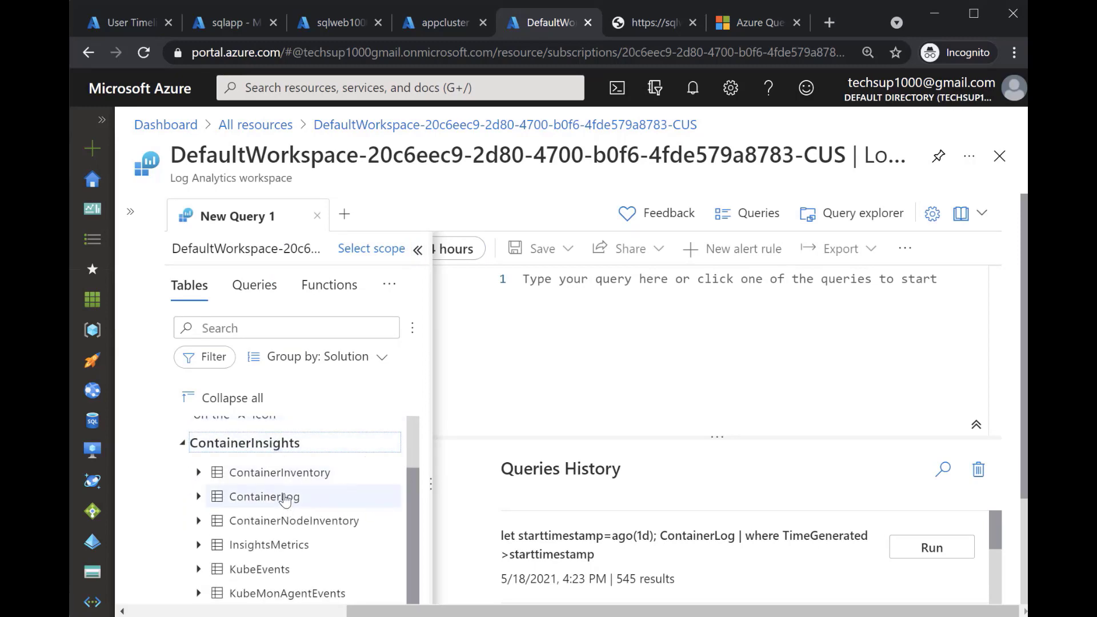
mouse_move(283, 504)
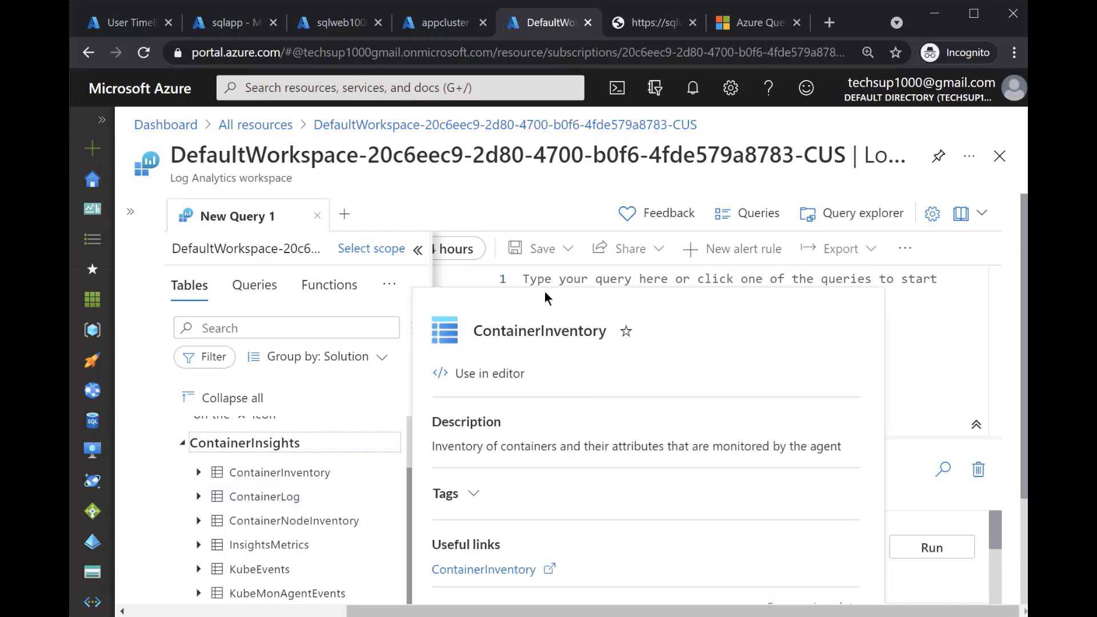
Enter ContainerLog as the query in the New Query 1 editor
left_click(942, 287)
type("Co")
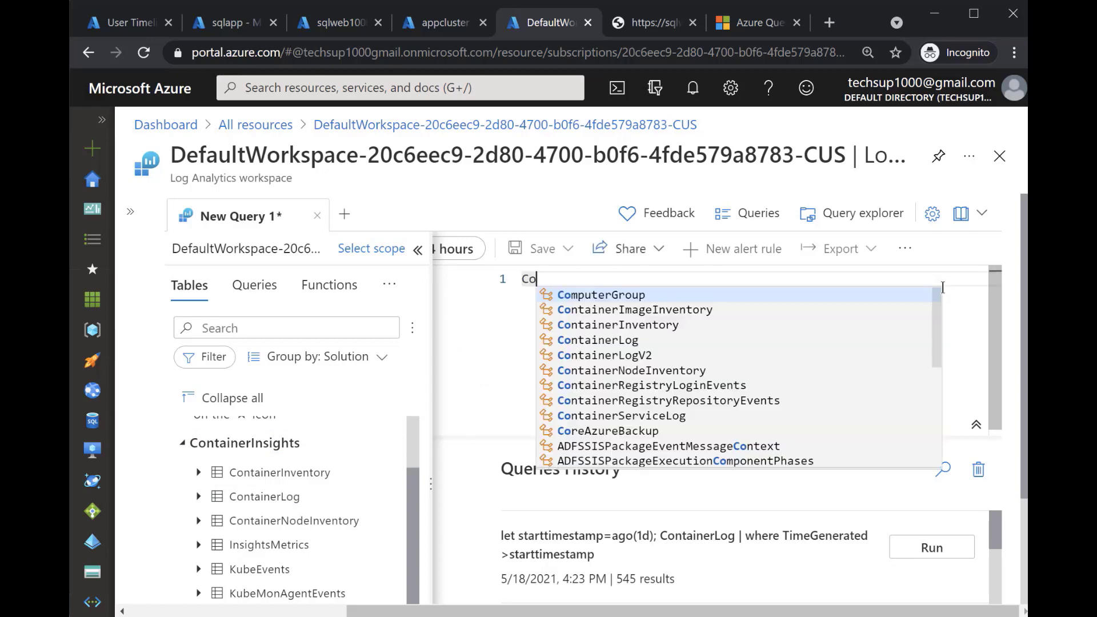
type("ntainer")
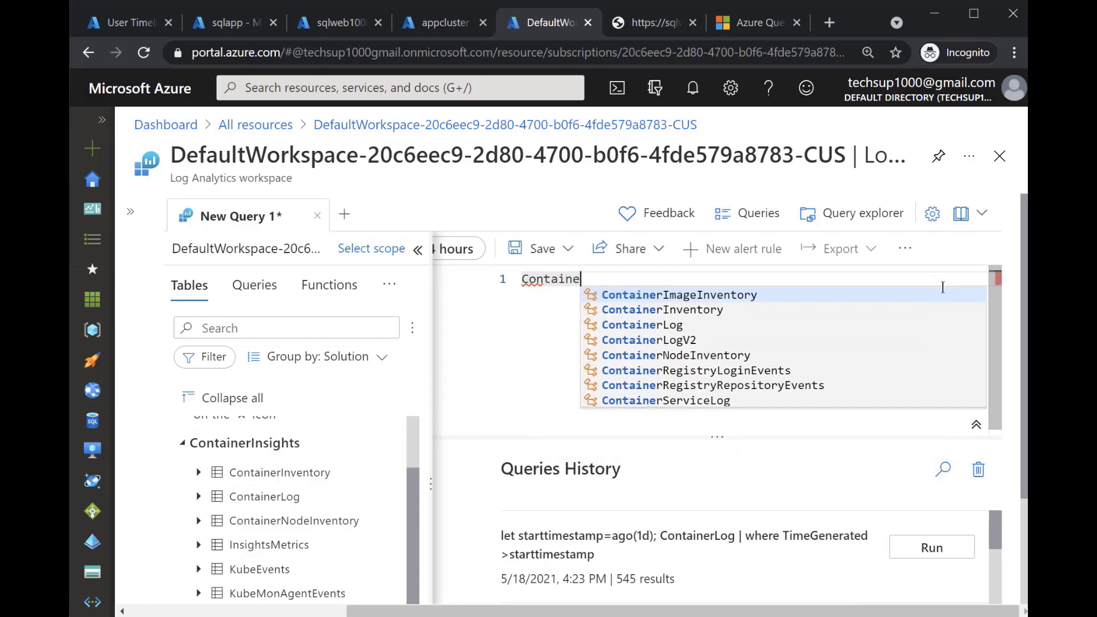
left_click(662, 325)
left_click(666, 281)
key("Delete")
key("Delete")
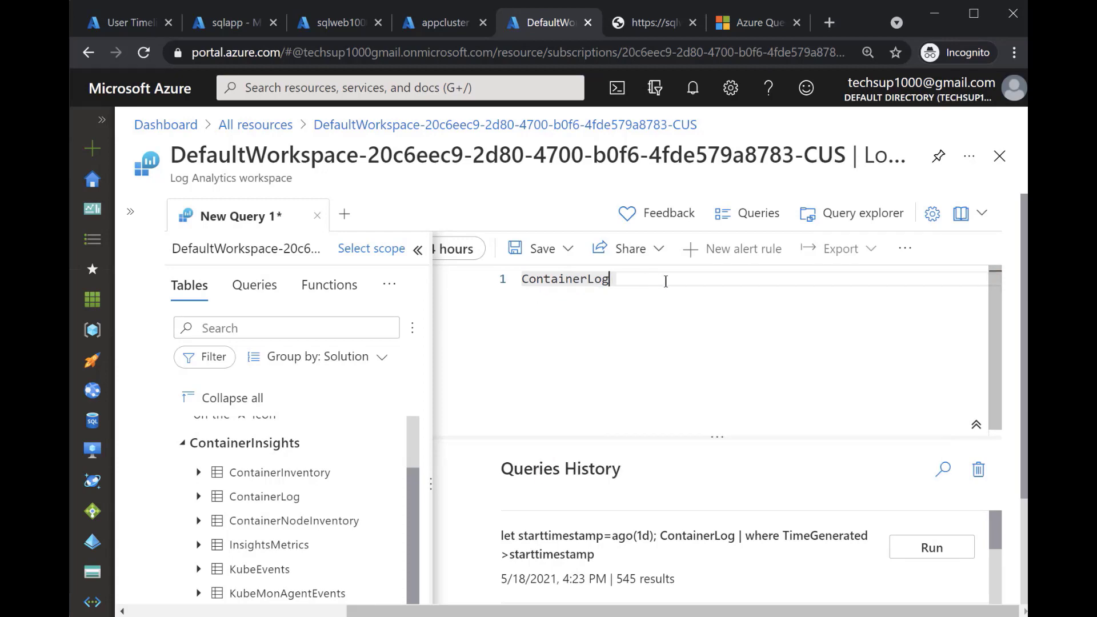
Collapse the schema pane, run the ContainerLog query for the last 24 hours and enlarge the results area
key("Home")
key("shift+End")
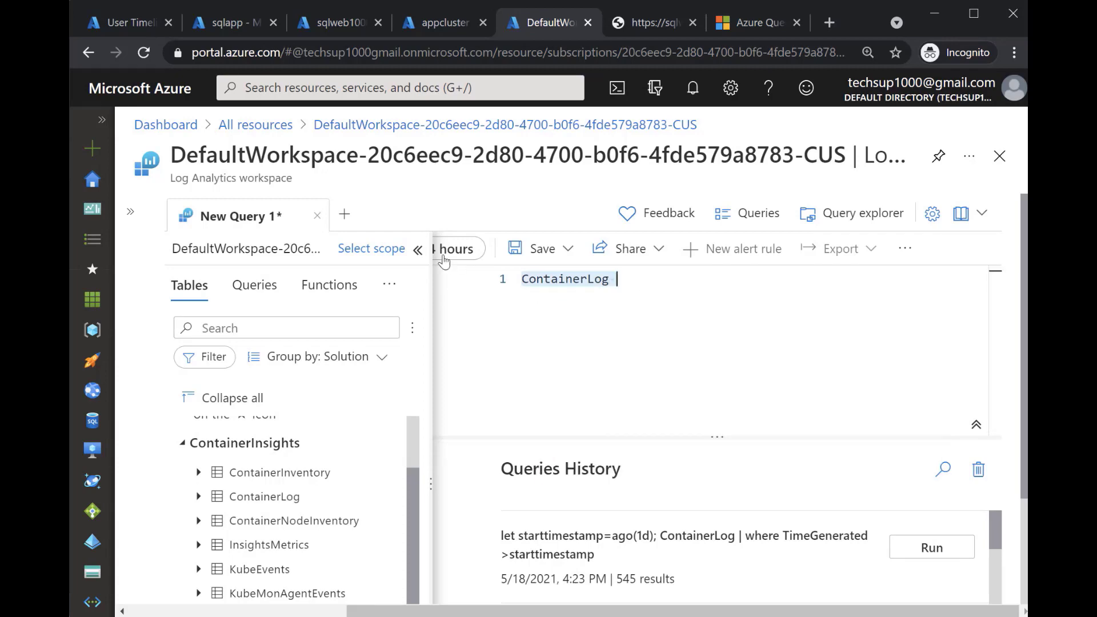
left_click(418, 250)
left_click(272, 251)
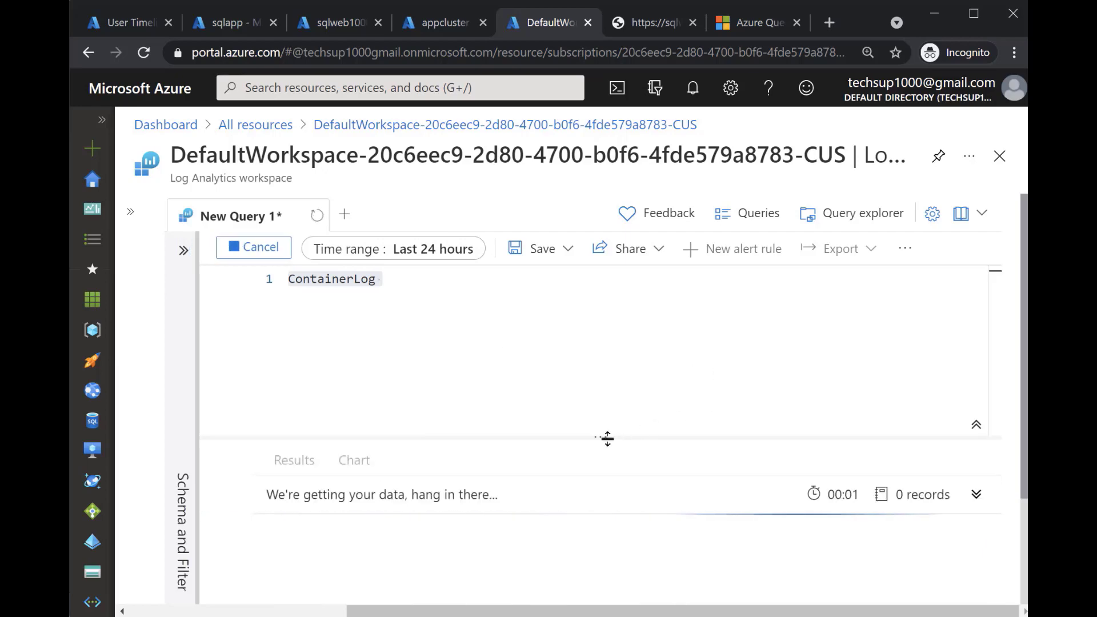
left_click_drag(612, 437, 622, 329)
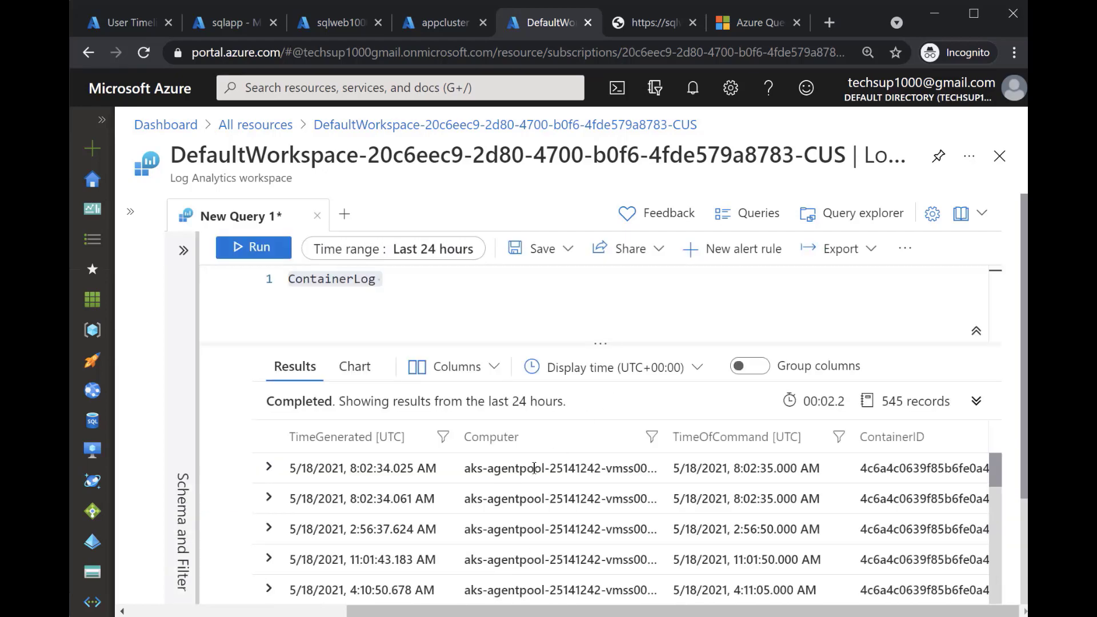
Expand the first ContainerLog record and examine its details, including the Computer and ContainerID values
left_click(269, 467)
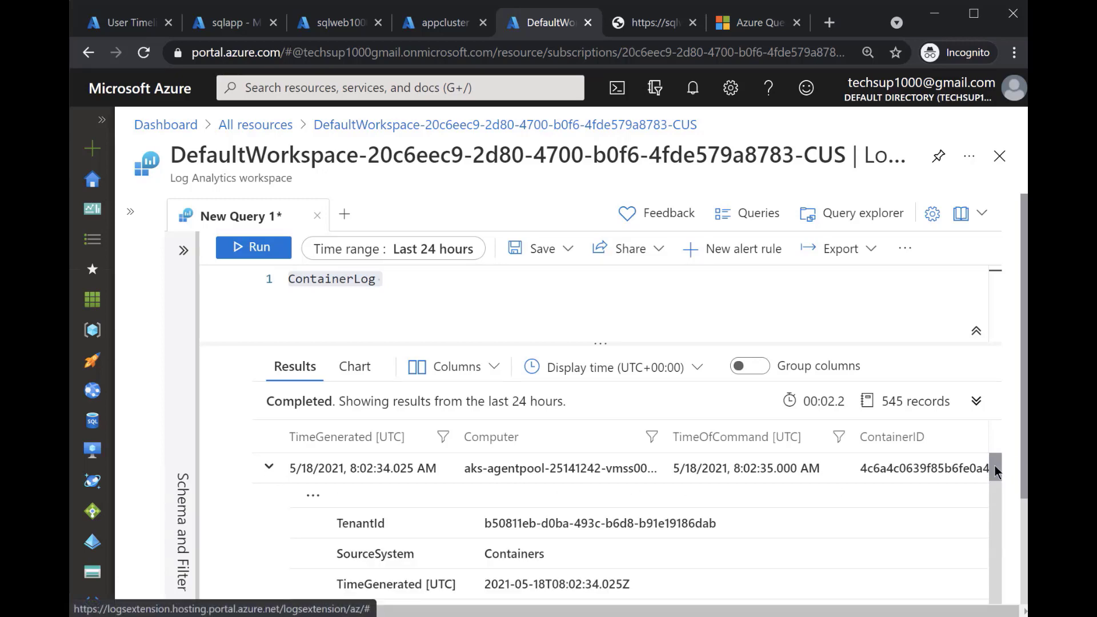
left_click_drag(995, 466, 1000, 480)
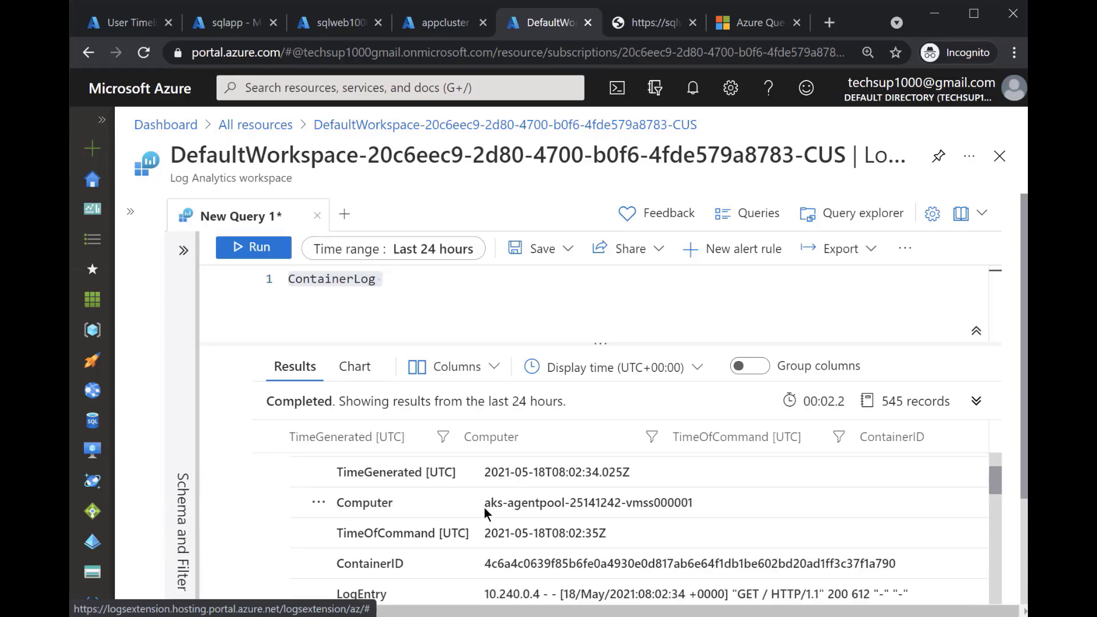
left_click_drag(489, 503, 710, 510)
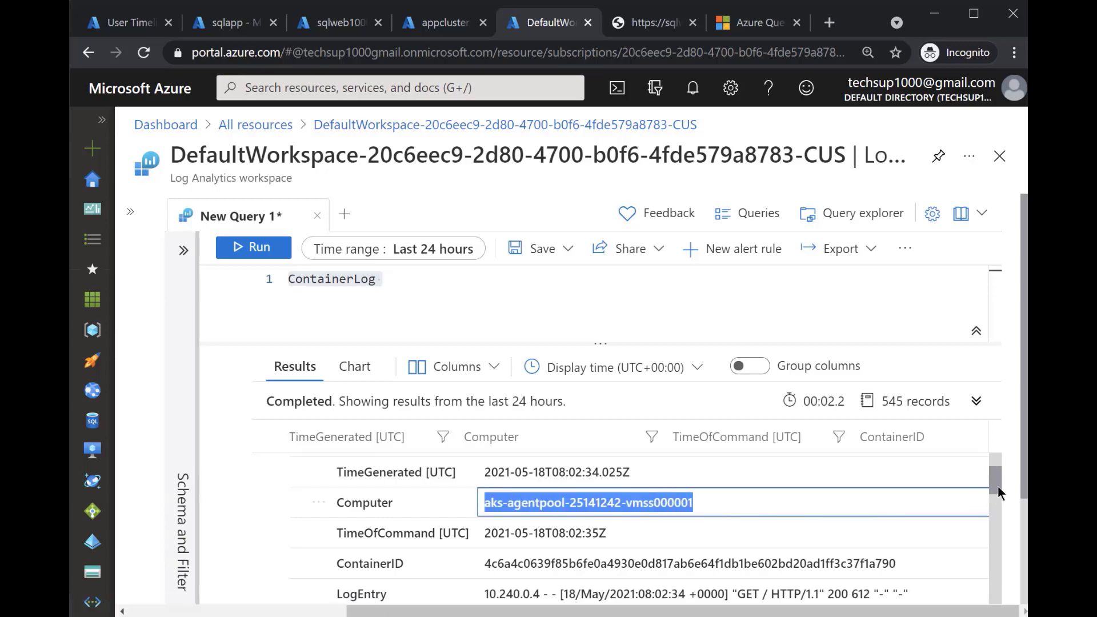
scroll(993, 489, "down", 2)
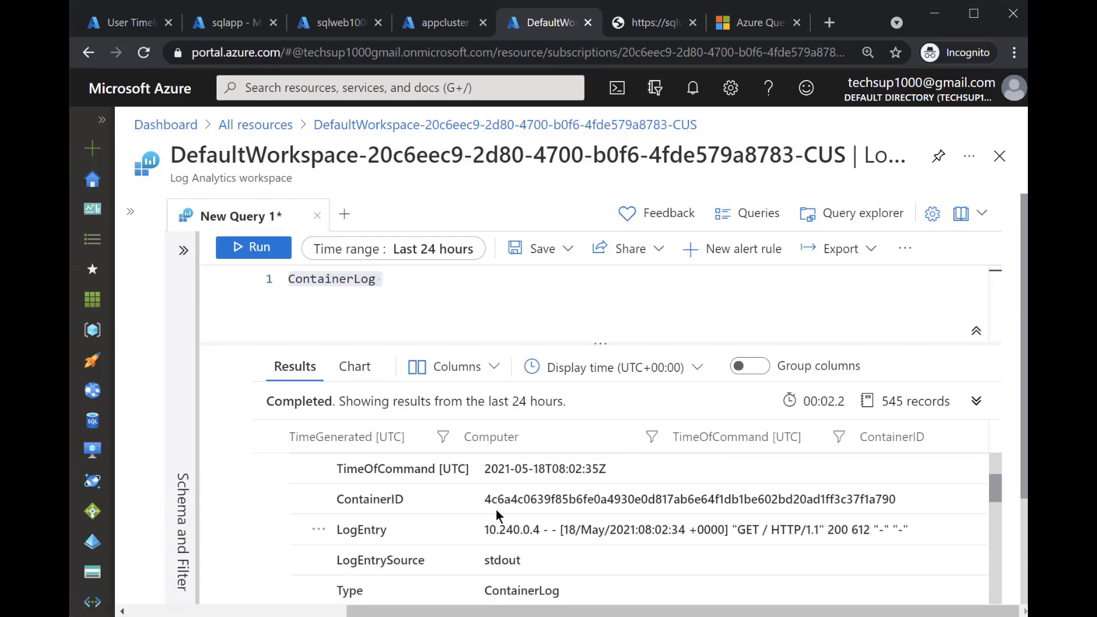
left_click(492, 499)
left_click_drag(493, 498, 991, 505)
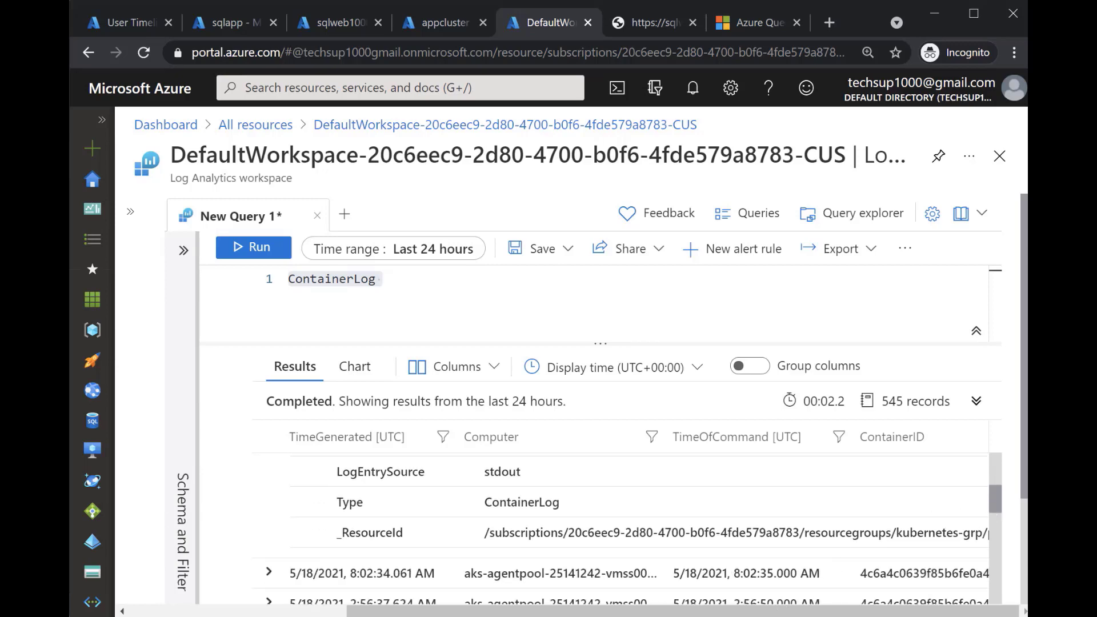
Switch to the commands file in Notepad and examine the first query's starttimestamp variable, ContainerLog table and TimeGenerated filter
key("alt+Tab")
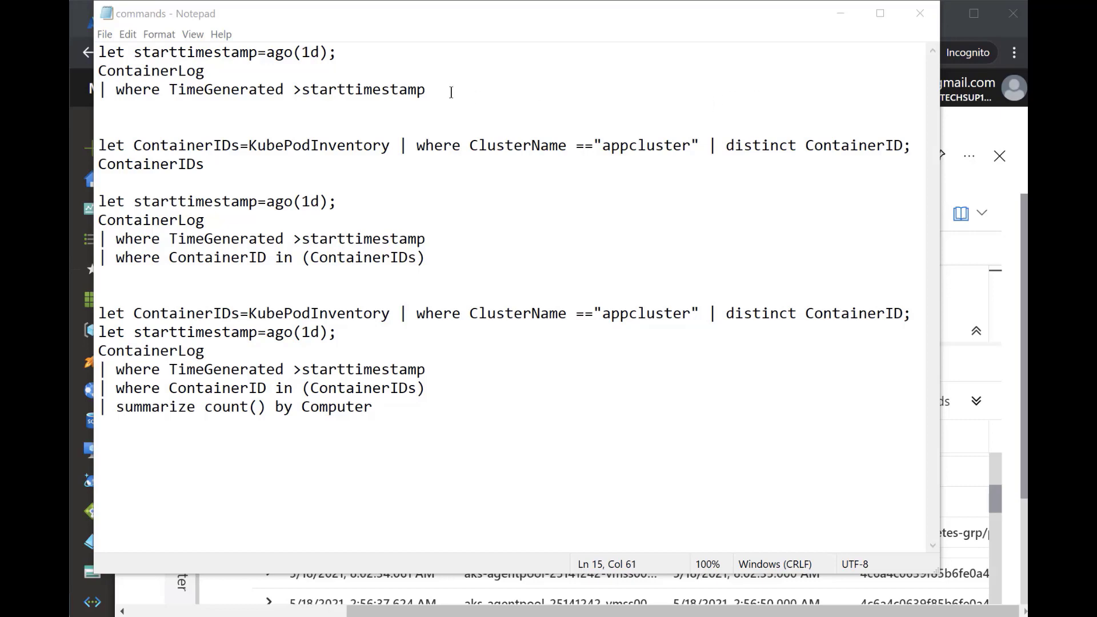
left_click_drag(450, 92, 74, 52)
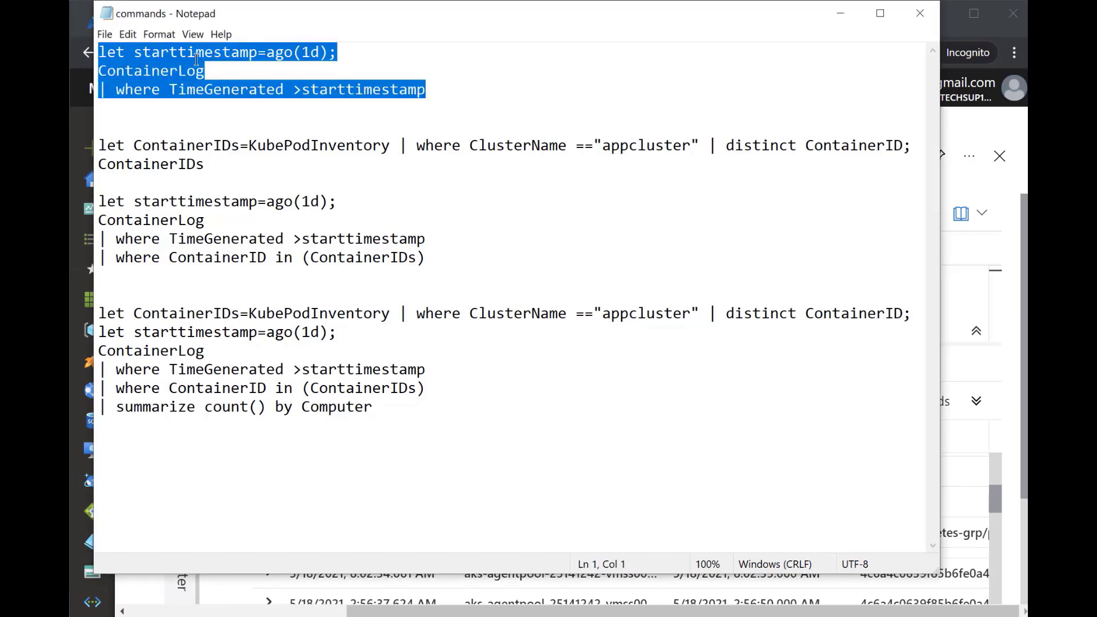
left_click(198, 71)
left_click_drag(224, 73, 92, 70)
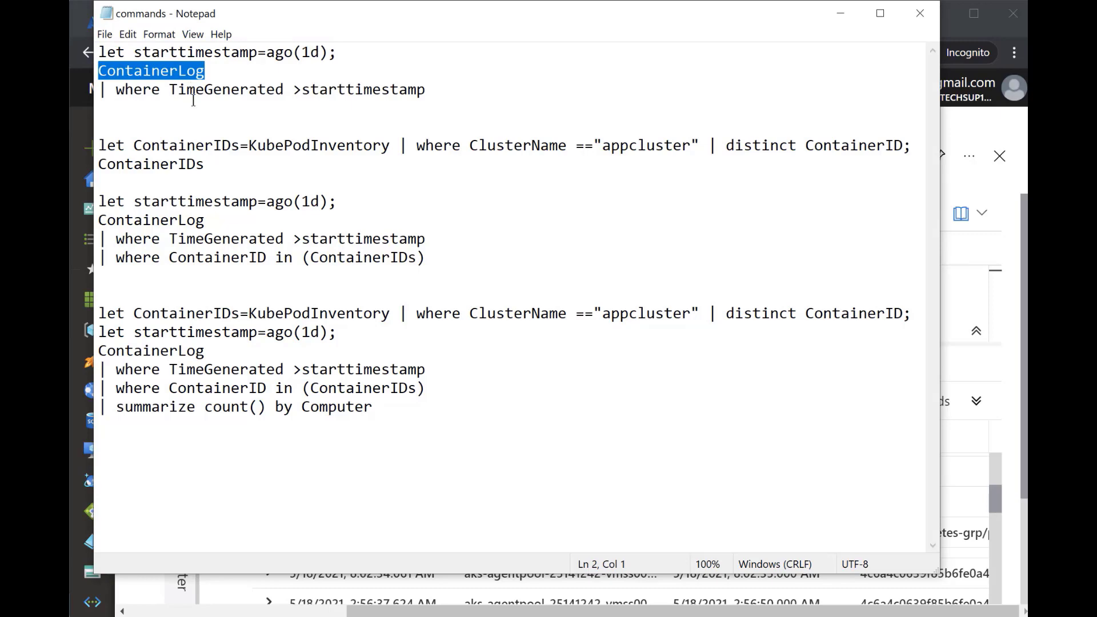
left_click_drag(169, 89, 436, 88)
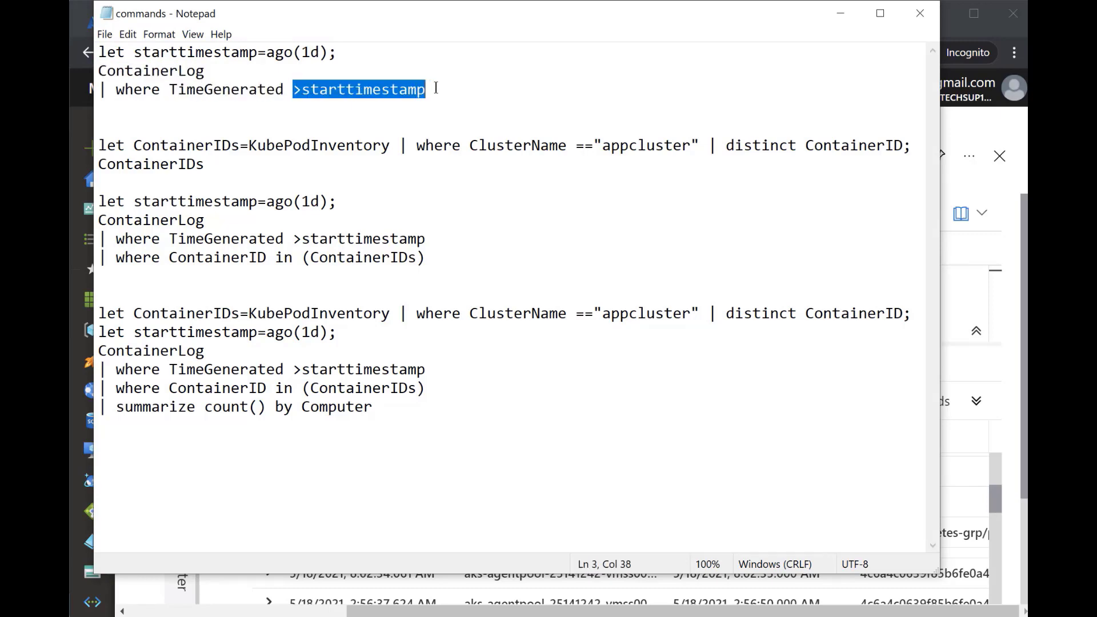
left_click_drag(342, 51, 270, 50)
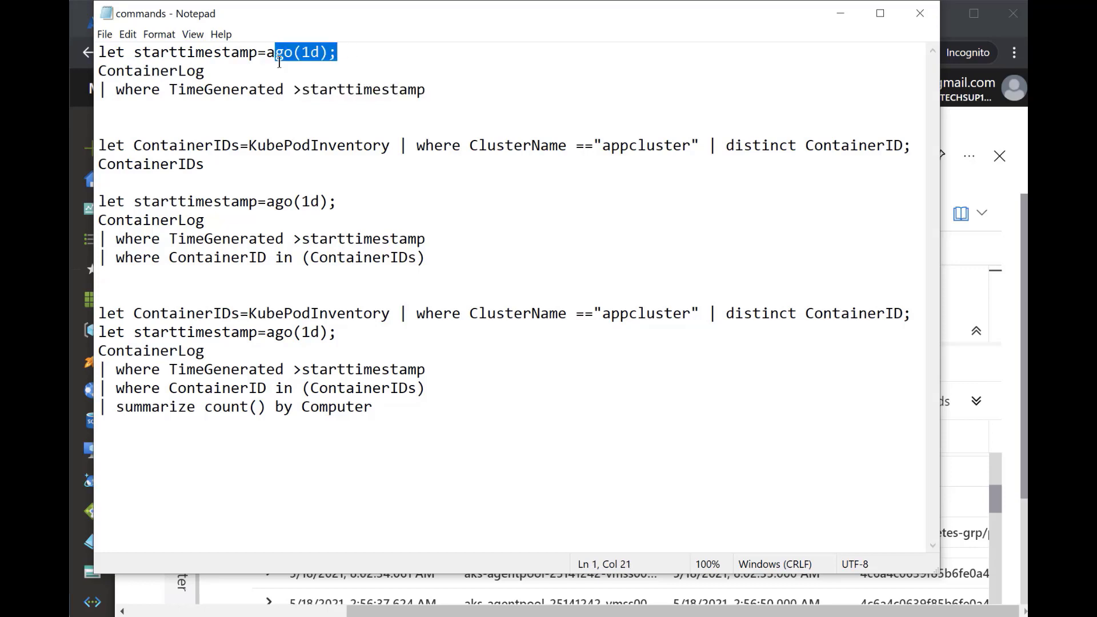
double_click(223, 53)
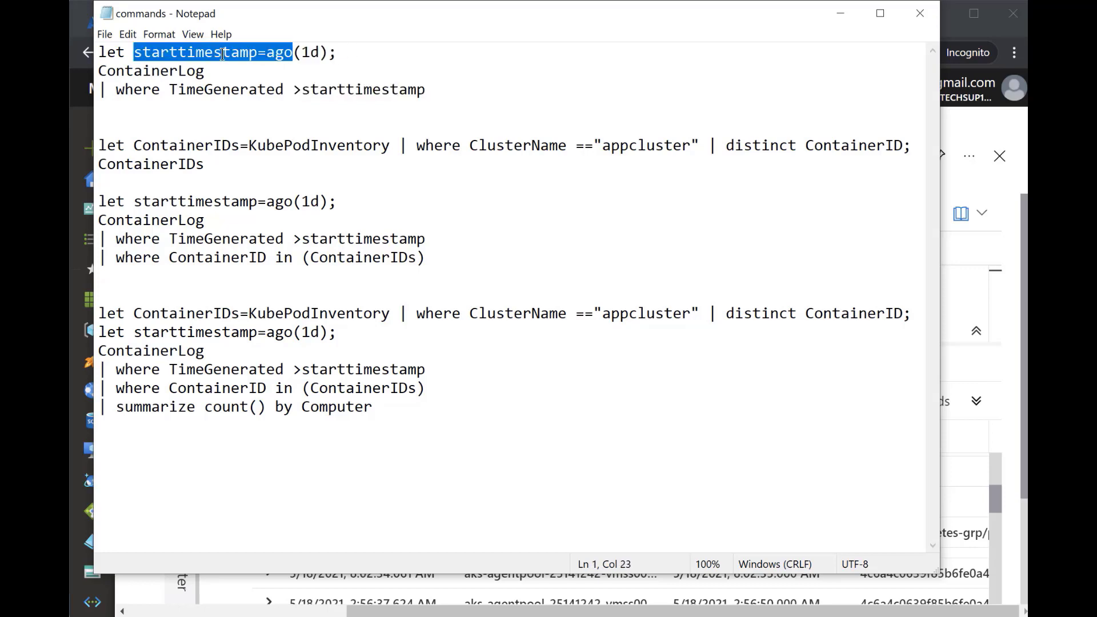
left_click(362, 52)
left_click_drag(316, 50, 88, 53)
Replace the portal query with the first Notepad query, filtering ContainerLog by TimeGenerated >starttimestamp with ago(1d), and run it
left_click_drag(436, 89, 97, 53)
key("ctrl+c")
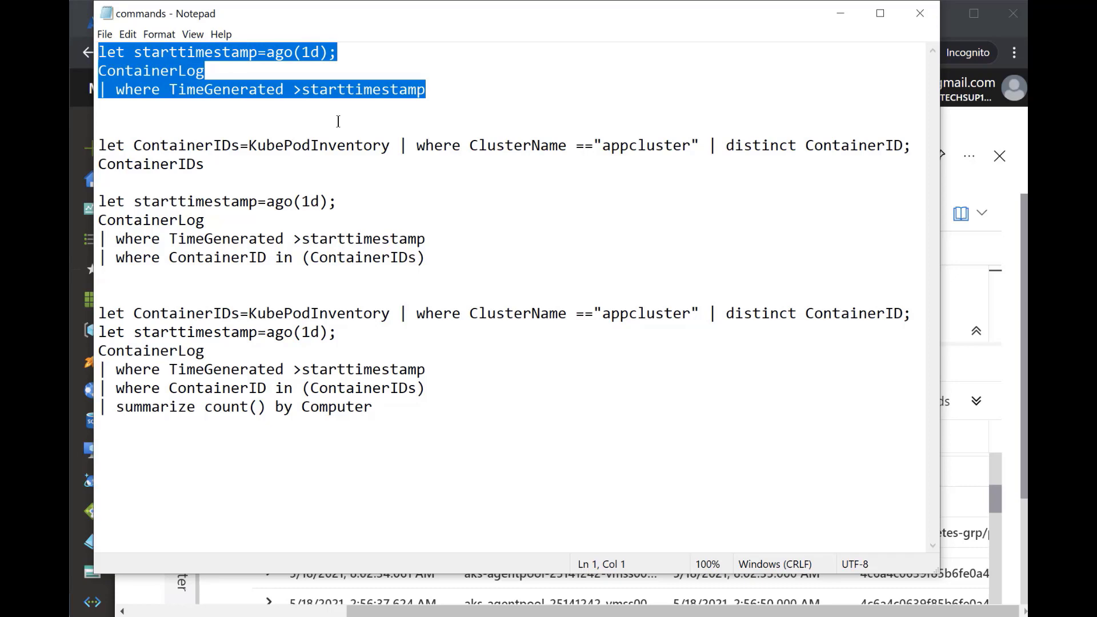
left_click(840, 13)
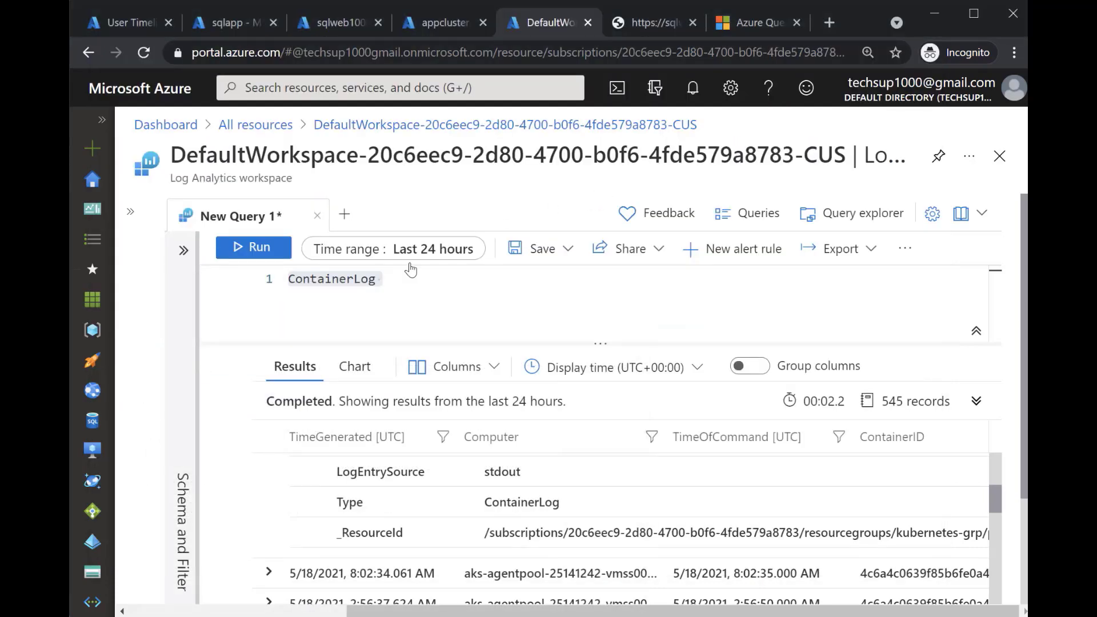
key("ctrl+a")
key("ctrl+v")
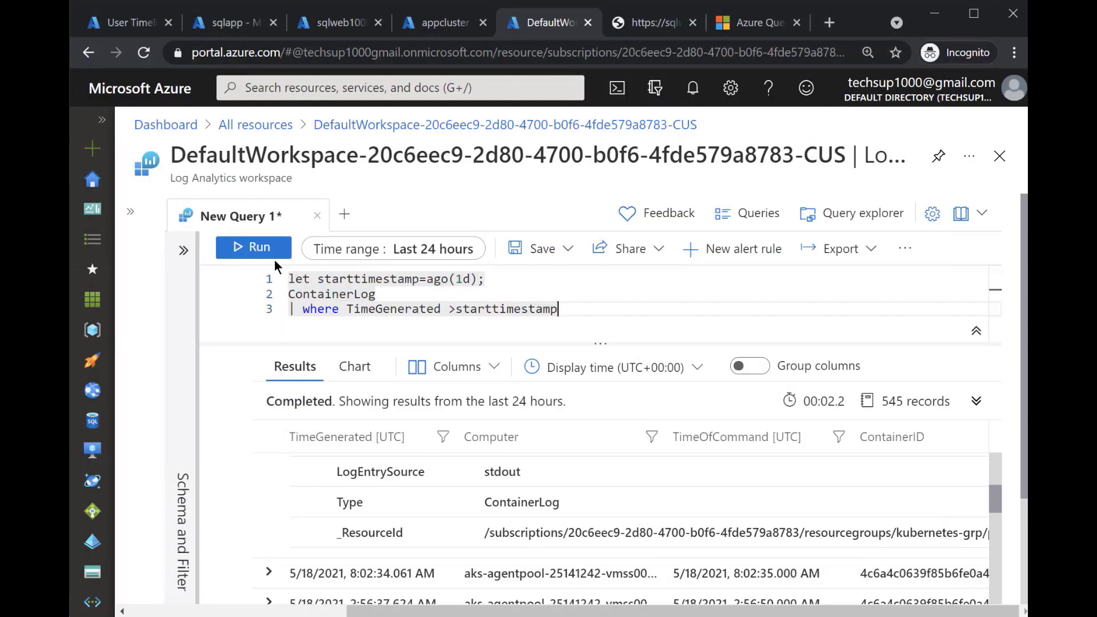
left_click(269, 249)
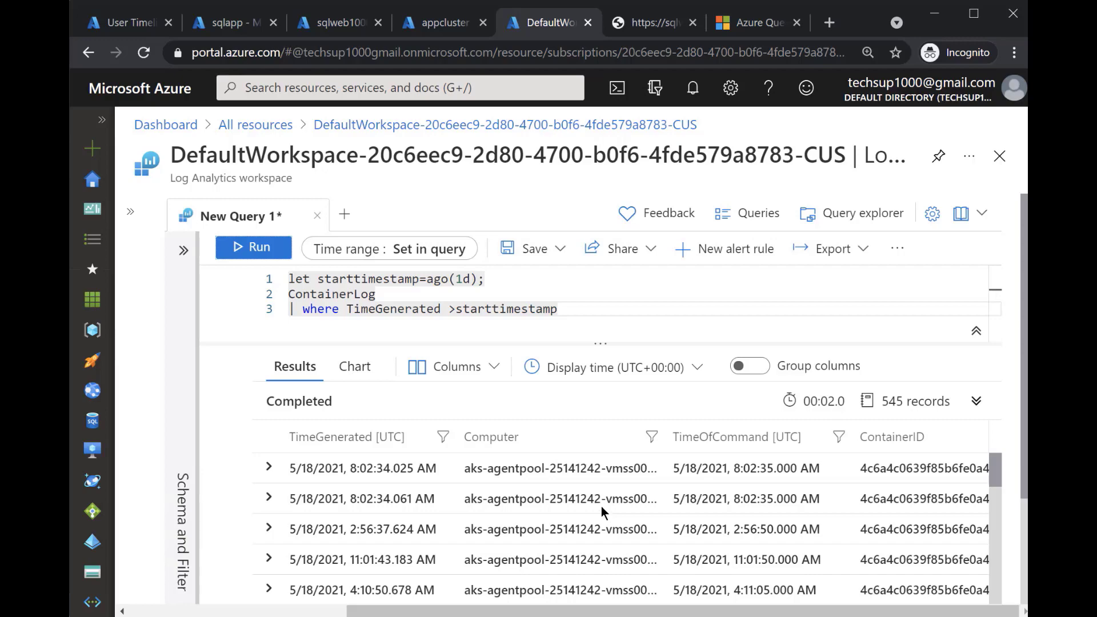
Replace the portal query with the Notepad query listing distinct ContainerID values from KubePodInventory where ClusterName is "appcluster", and run it
key("alt+Tab")
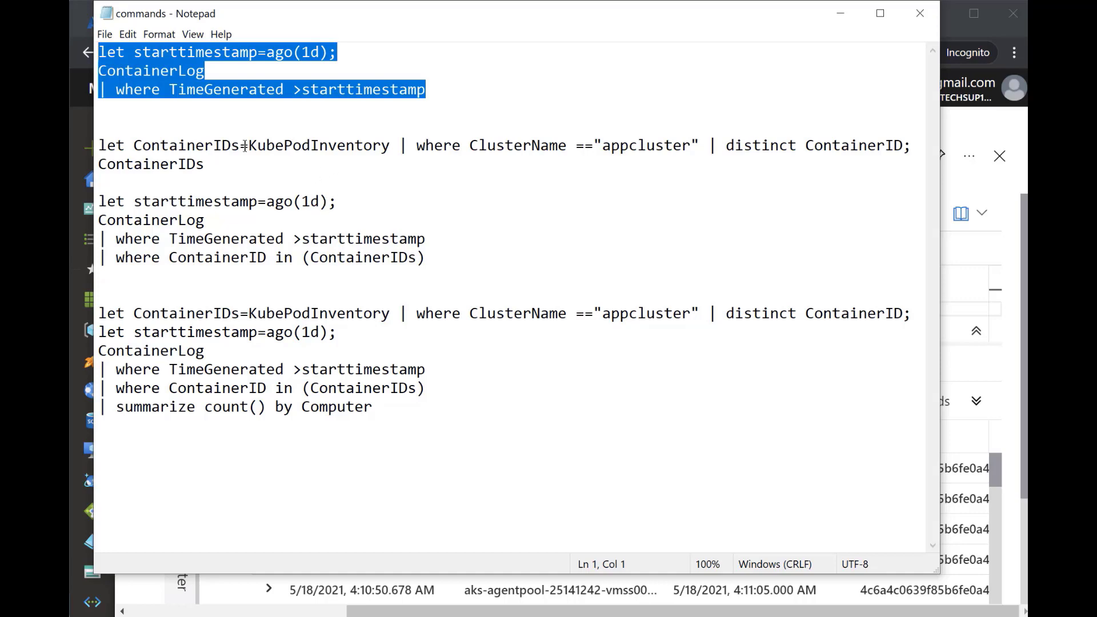
left_click_drag(240, 146, 133, 146)
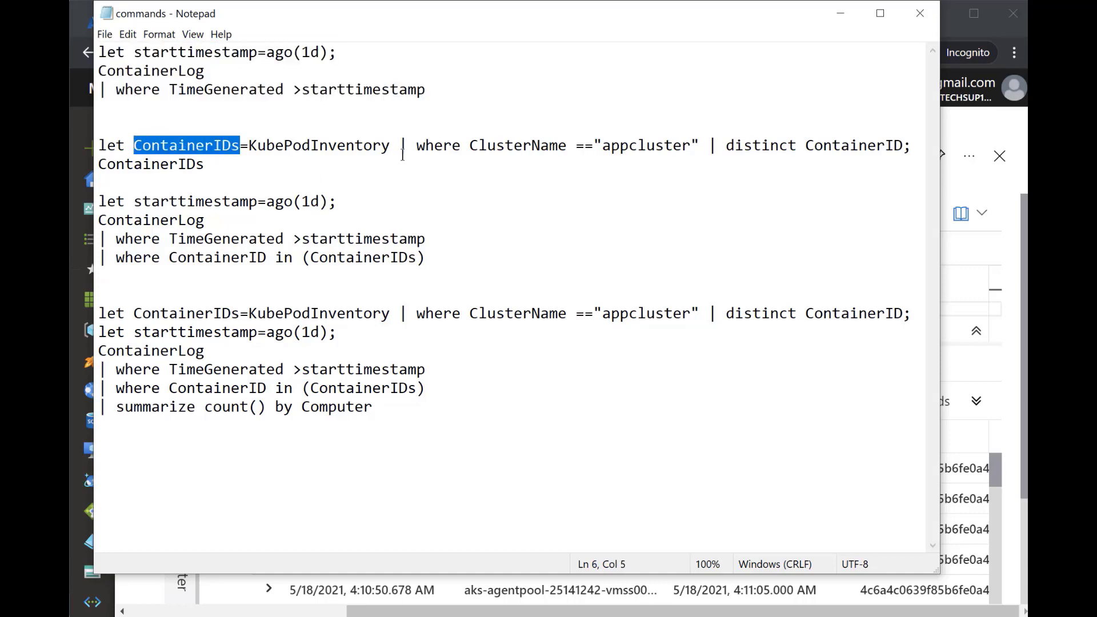
left_click_drag(390, 146, 248, 145)
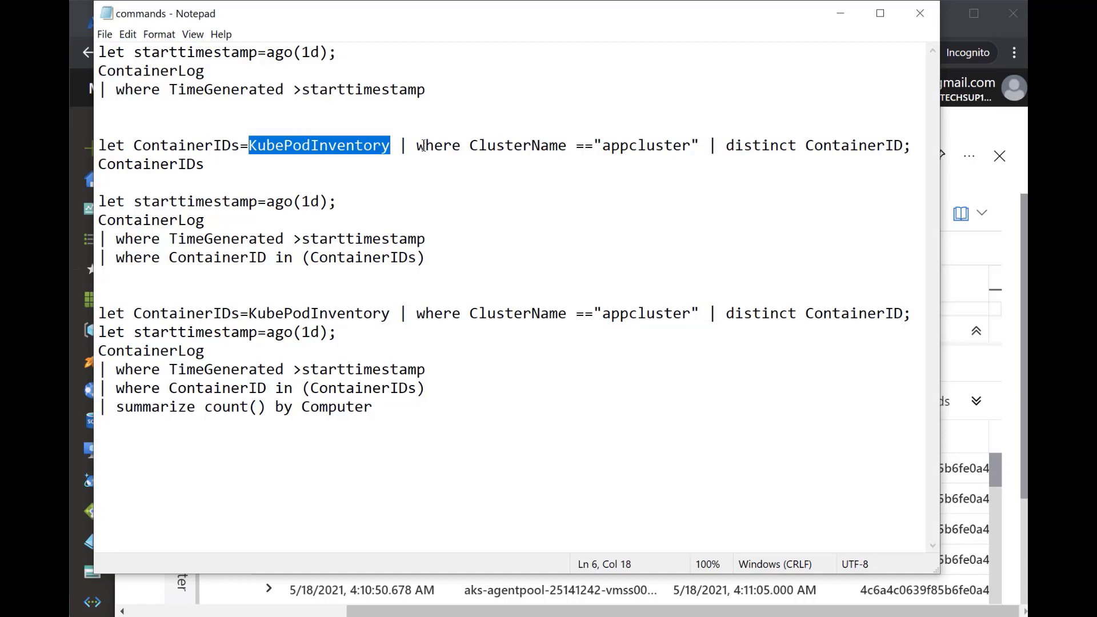
left_click_drag(411, 146, 699, 148)
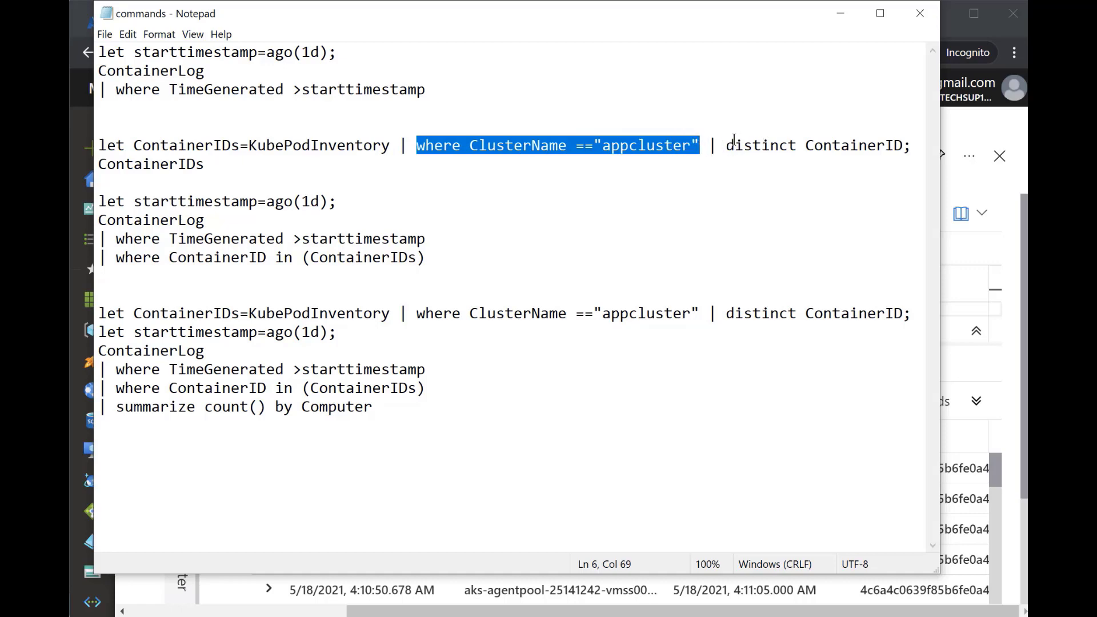
left_click_drag(725, 146, 913, 145)
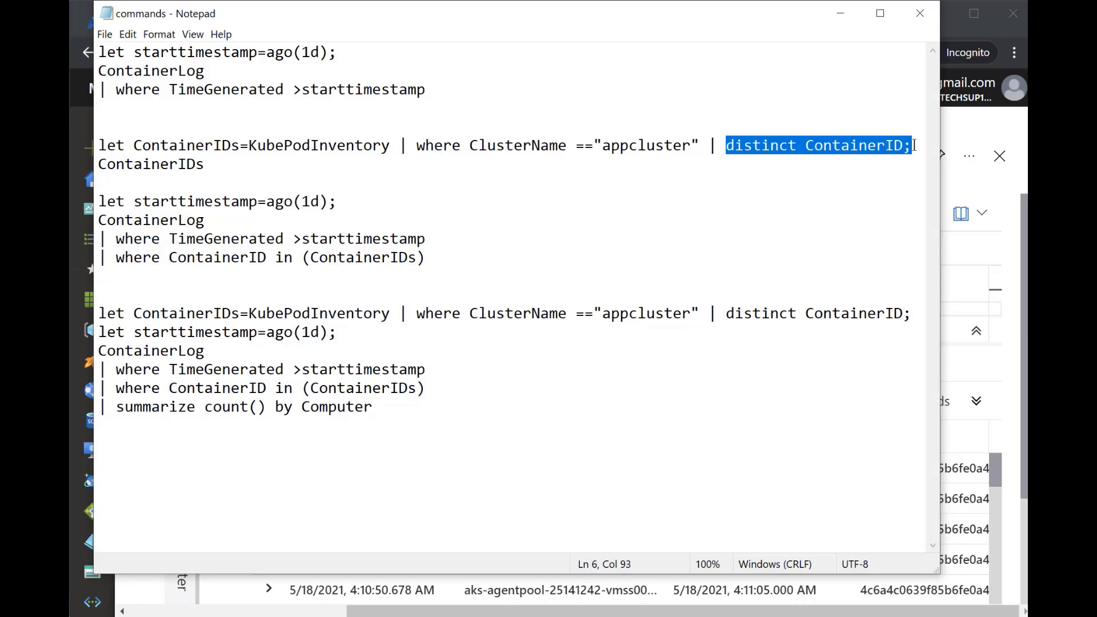
left_click_drag(236, 166, 80, 145)
key("ctrl+c")
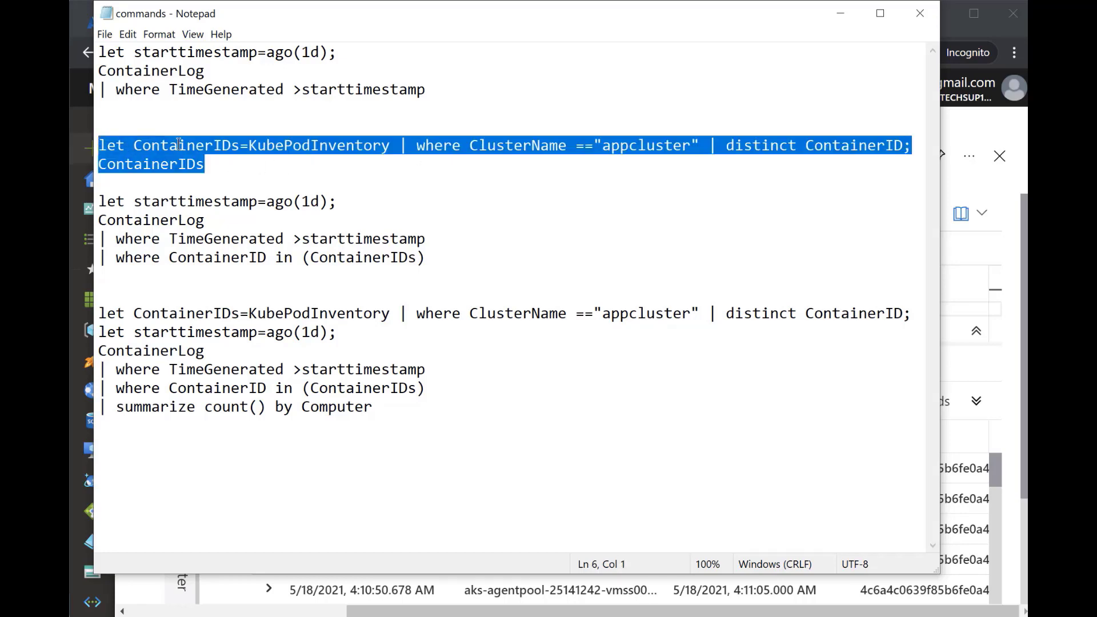
left_click(841, 13)
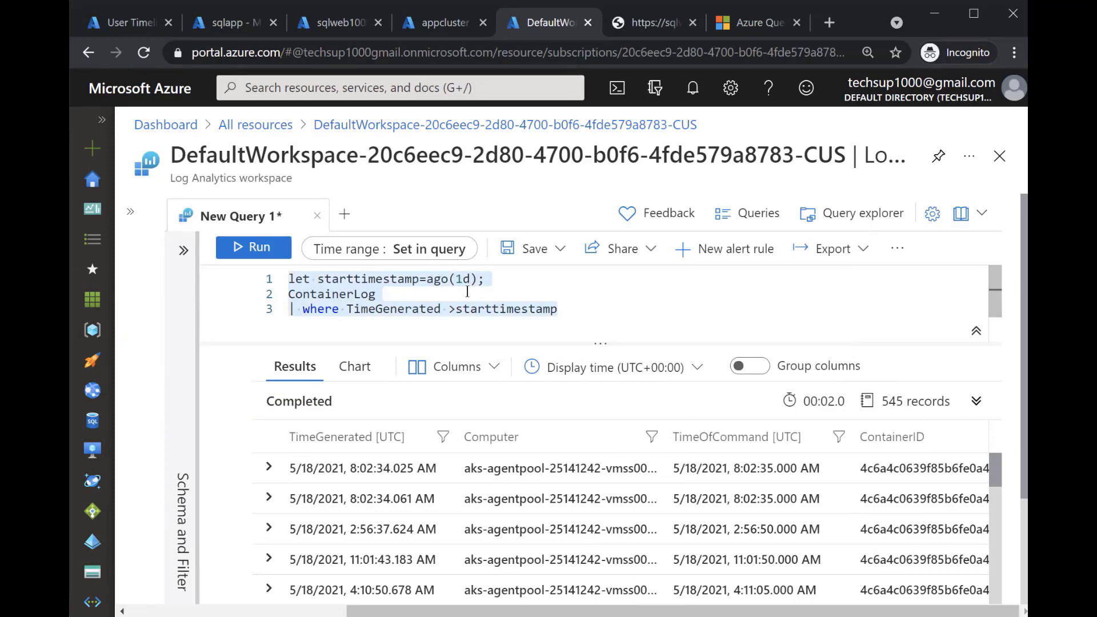
key("ctrl+v")
key("shift+Return")
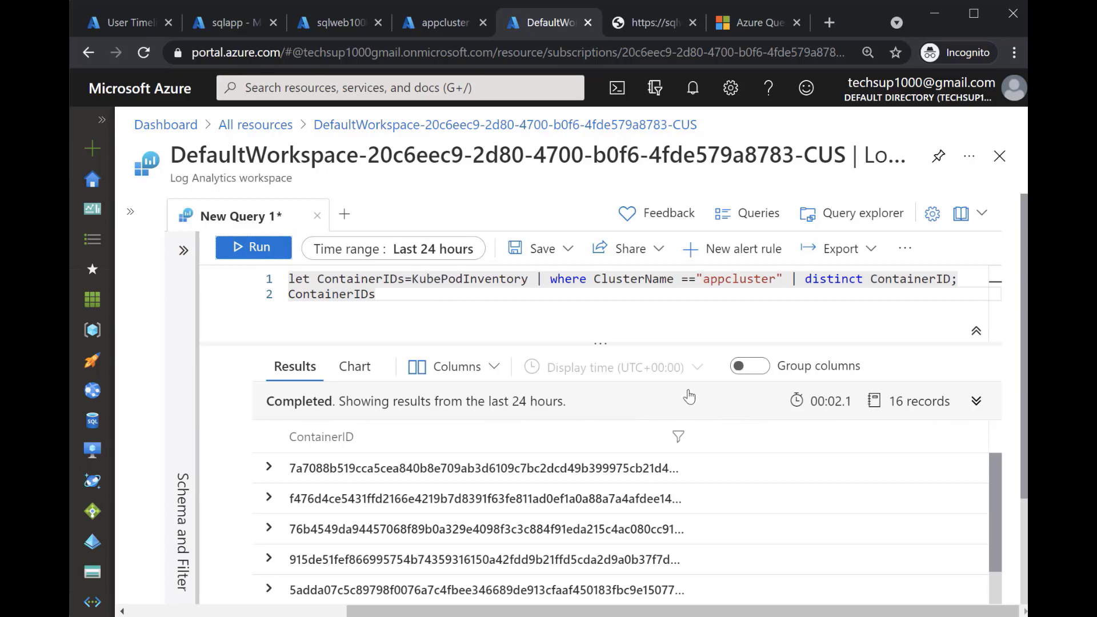
Expand and collapse the first ContainerID record and look through the list of returned container IDs
left_click(270, 468)
left_click(269, 469)
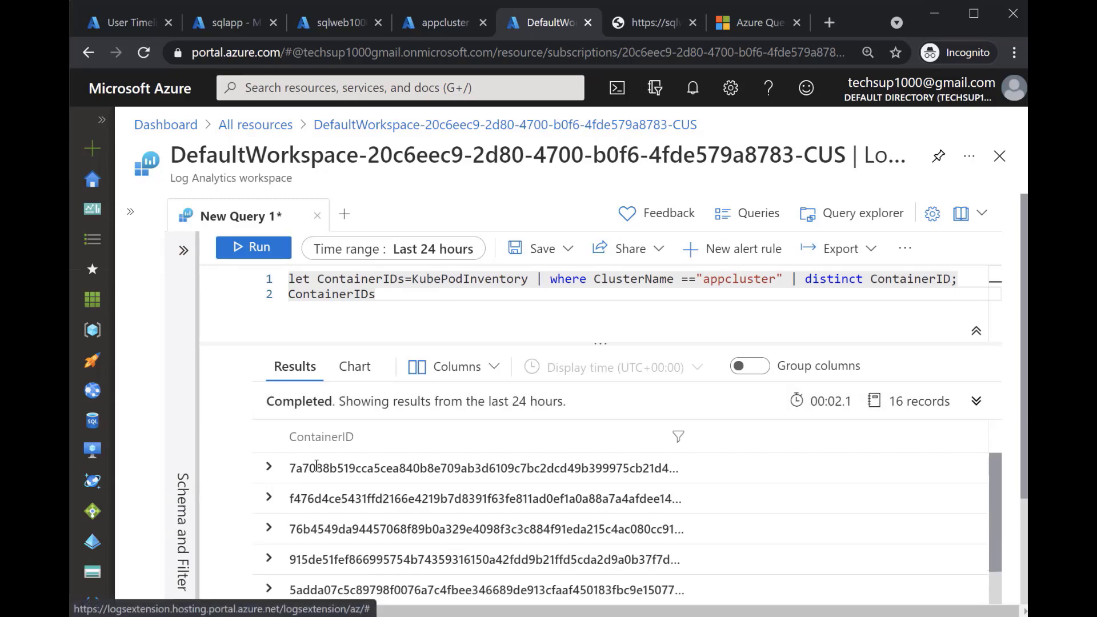
scroll(533, 457, "down", 5)
scroll(529, 455, "up", 5)
Examine the third query in the Notepad commands file, comparing its ContainerID in (ContainerIDs) filter with the ContainerIDs variable defined above it
key("alt+Tab")
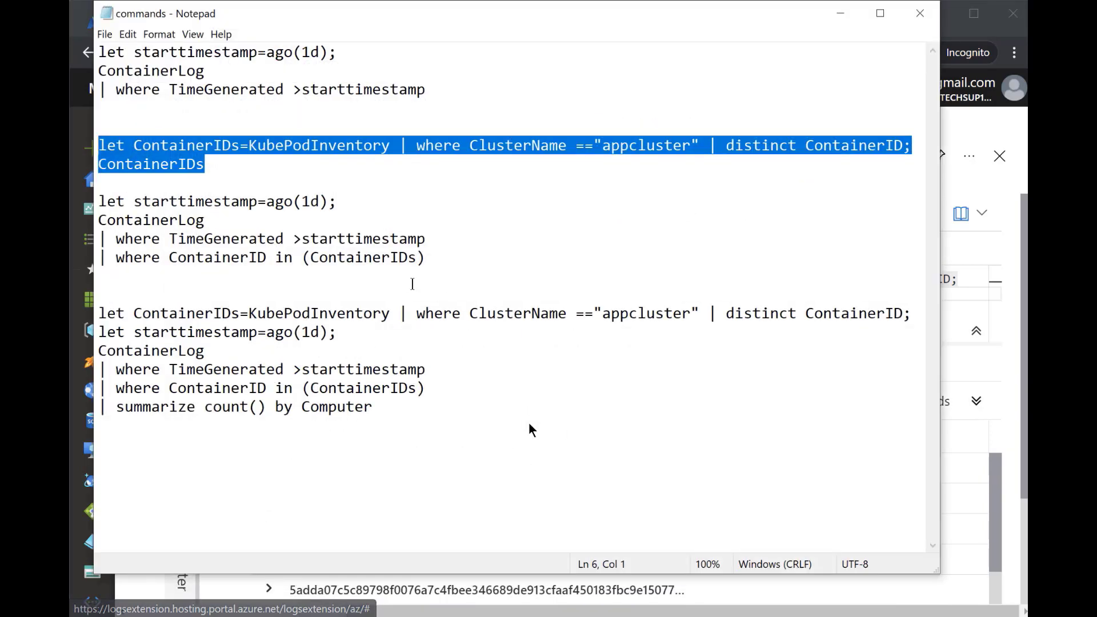
left_click(500, 204)
key("Home")
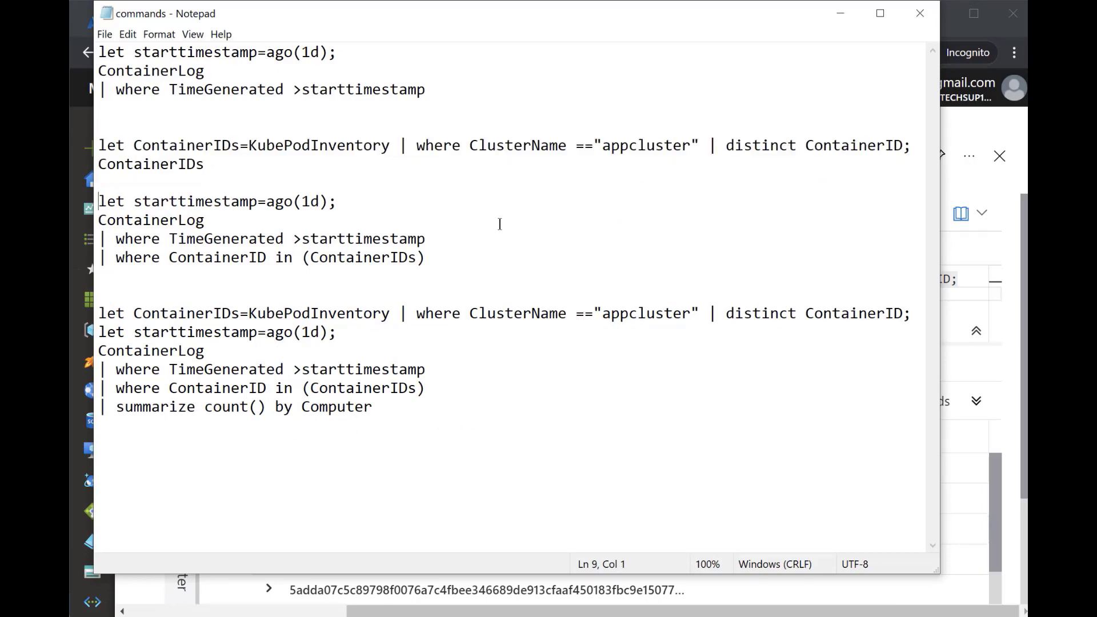
key("shift+Down")
key("shift+Down")
key("shift+Down")
key("shift+Down")
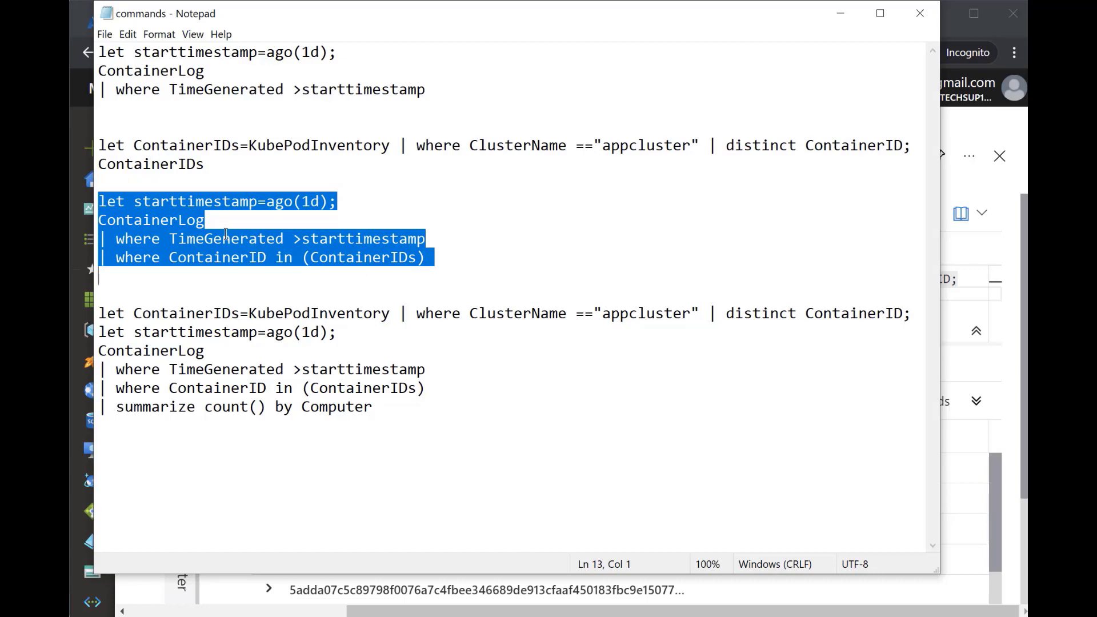
left_click(213, 259)
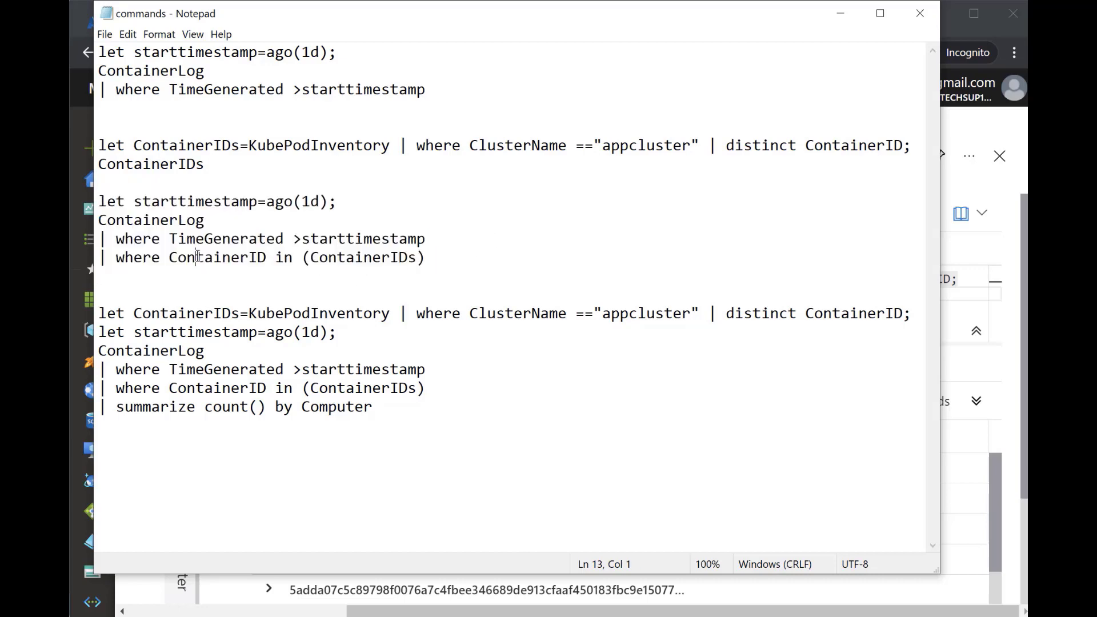
double_click(213, 259)
left_click_drag(448, 260, 303, 260)
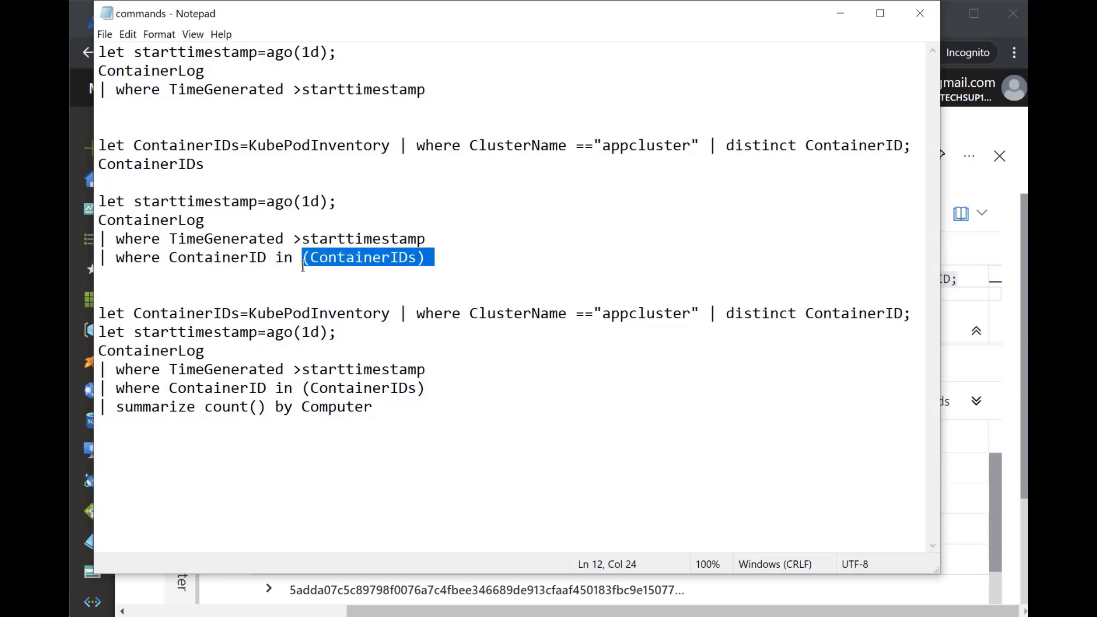
left_click_drag(240, 146, 95, 147)
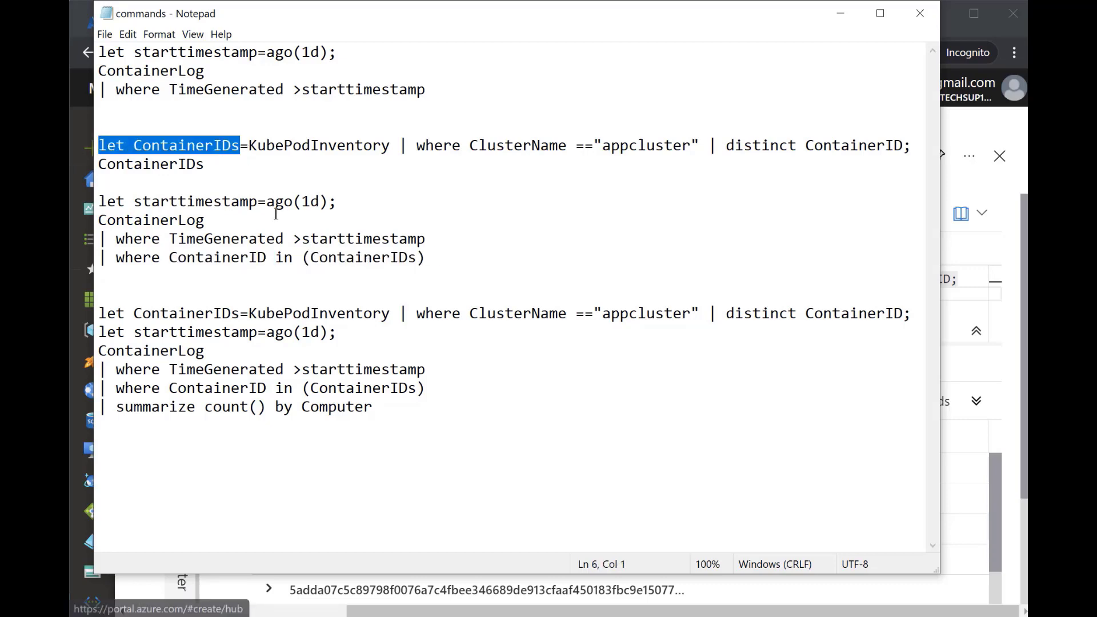
left_click(474, 257)
key("alt+Tab")
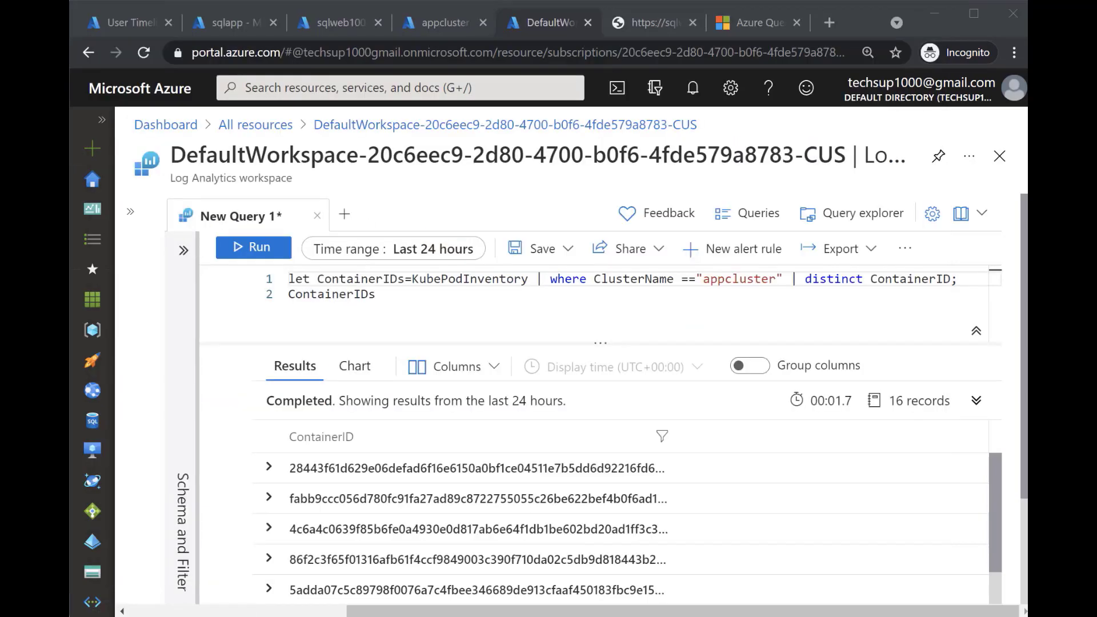
Replace the portal query with Notepad's second and third queries together, from the ContainerIDs definition through the ContainerID in (ContainerIDs) filter
key("alt+Tab")
left_click(276, 316)
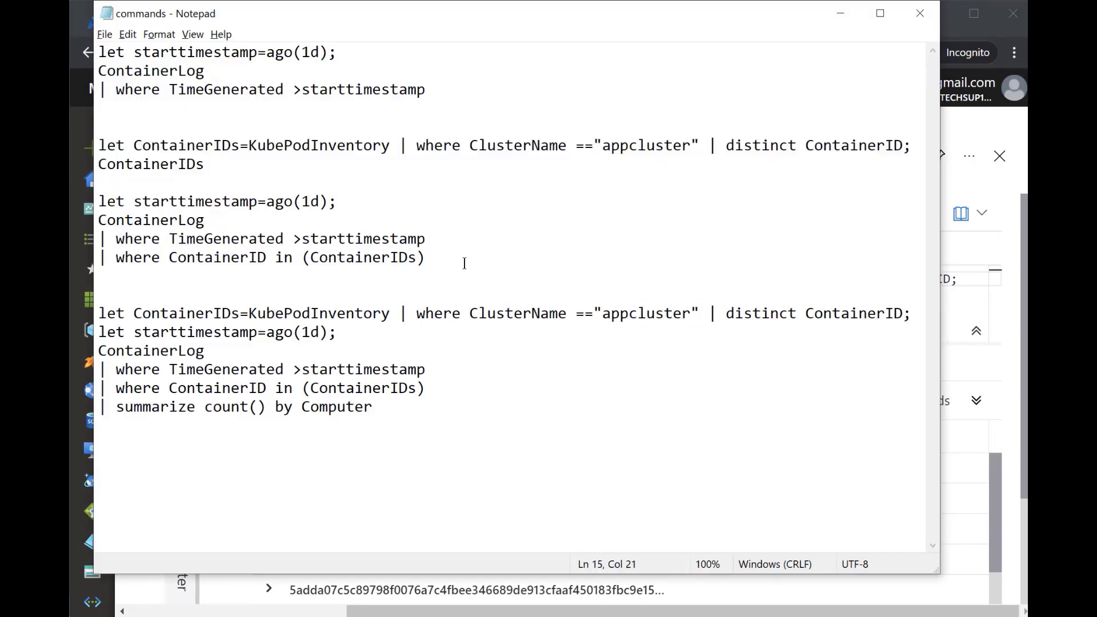
left_click_drag(464, 263, 97, 147)
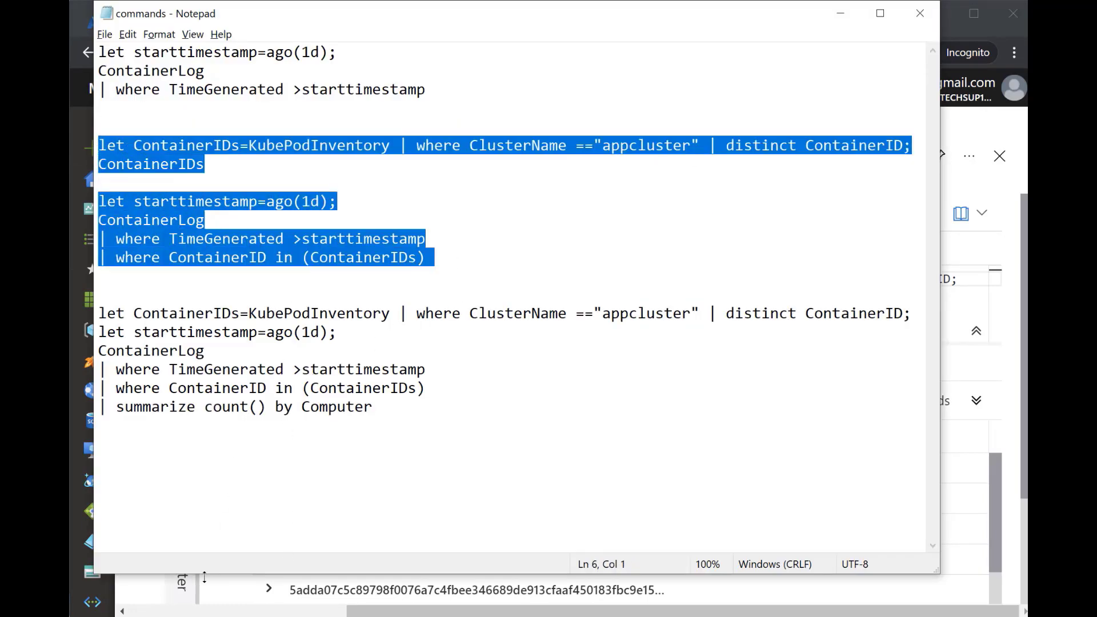
key("alt+Tab")
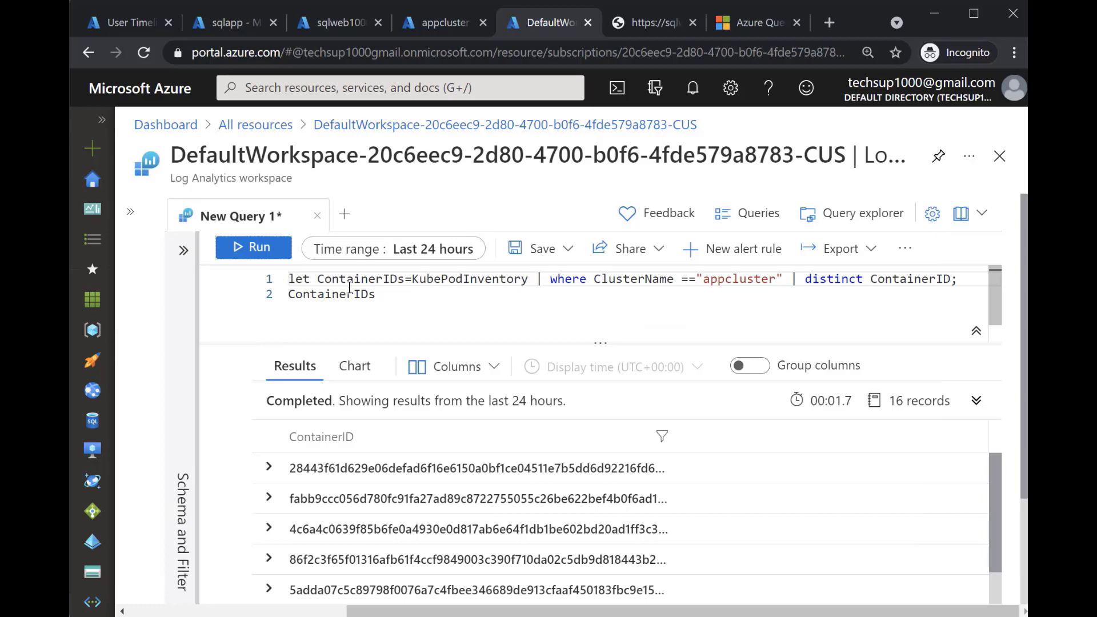
left_click_drag(377, 294, 283, 263)
type("let ContainerIDs=KubePodInventory | where ClusterName ==\"appcluster\" | distinct ContainerID; ContainerIDs  let starttimestamp=ago(1d); ContainerLog | where TimeGenerated >=starttimestamp | where ContainerID in (ContainerIDs)")
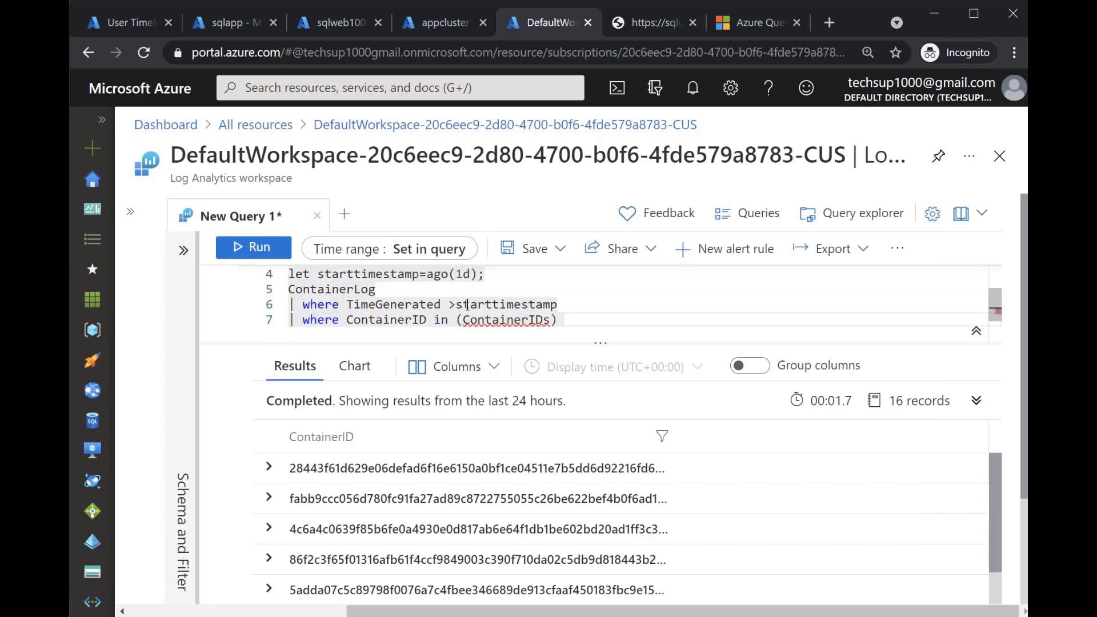
Remove the standalone ContainerIDs line below the variable definition and check the rest of the combined query
double_click(465, 303)
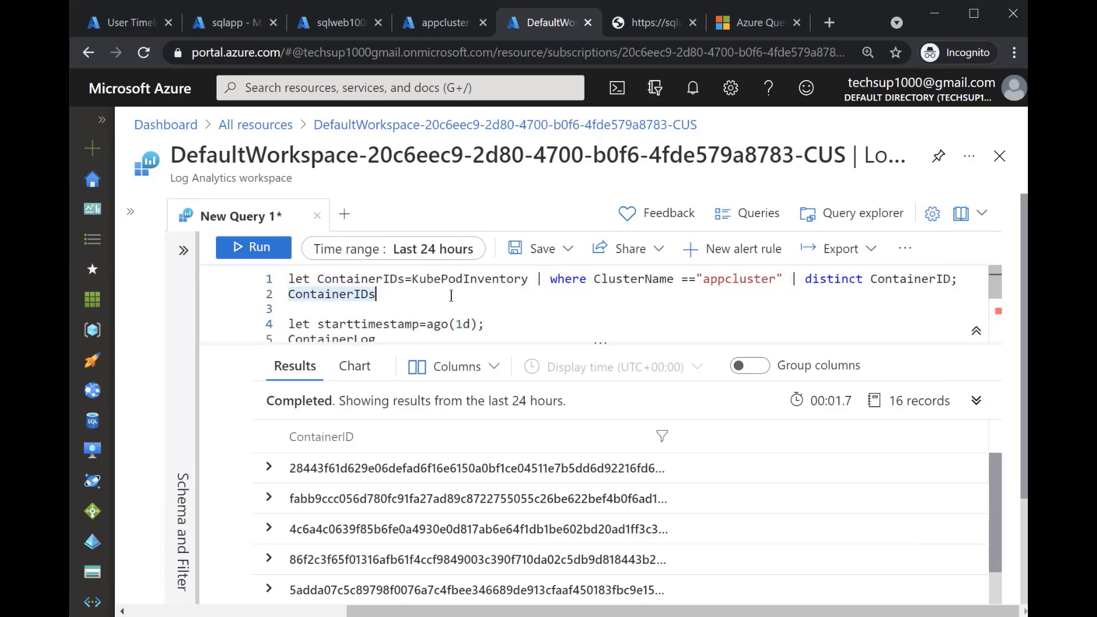
key("BackSpace")
key("Delete")
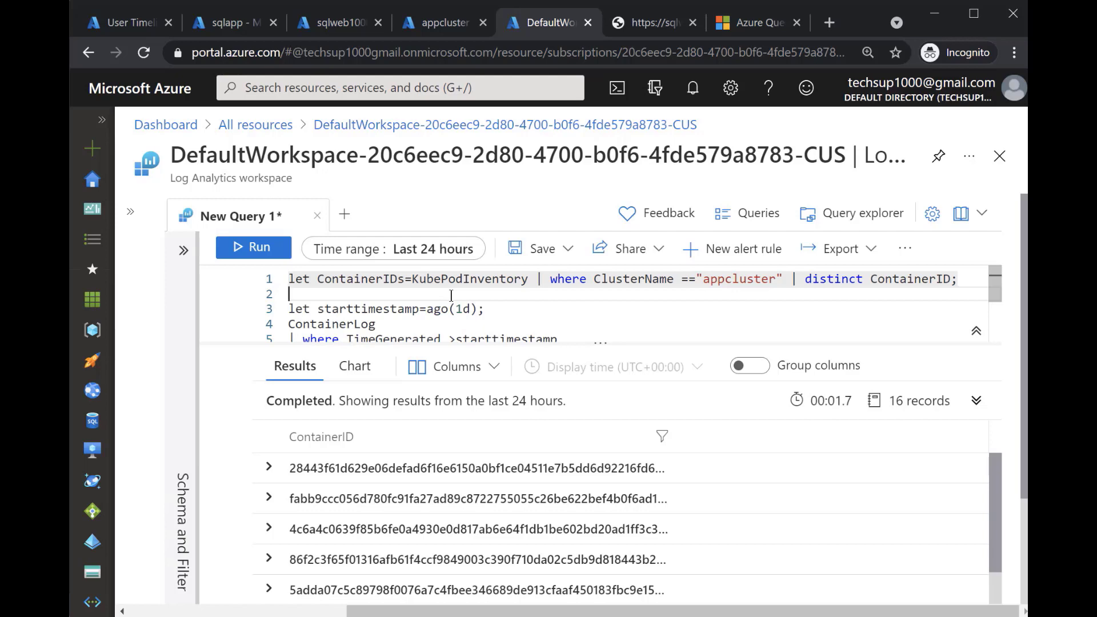
left_click_drag(994, 291, 995, 319)
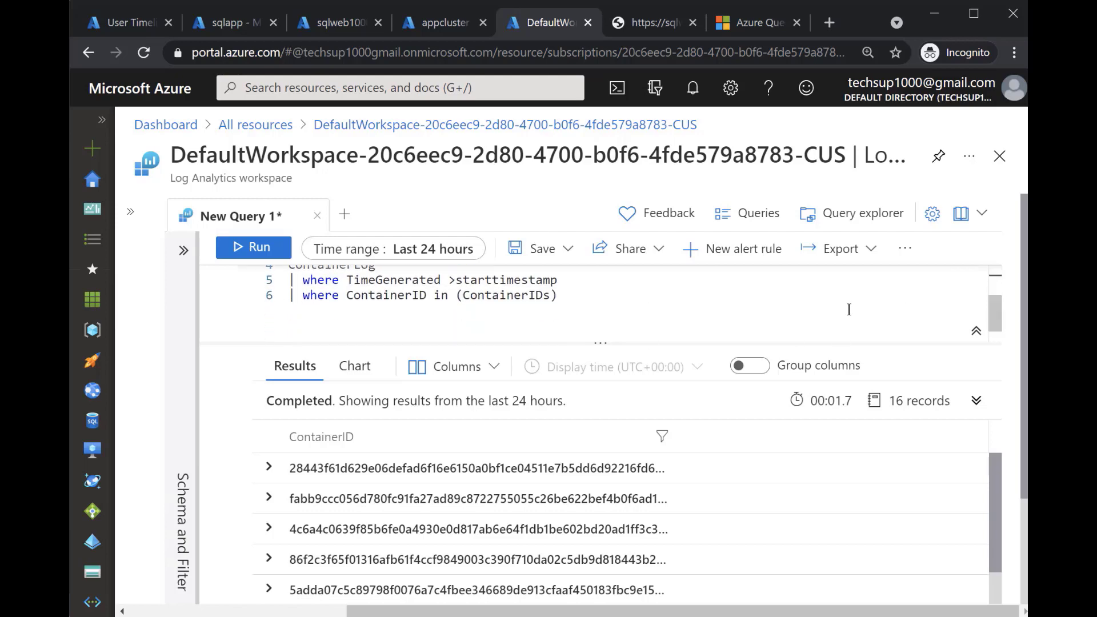
double_click(489, 297)
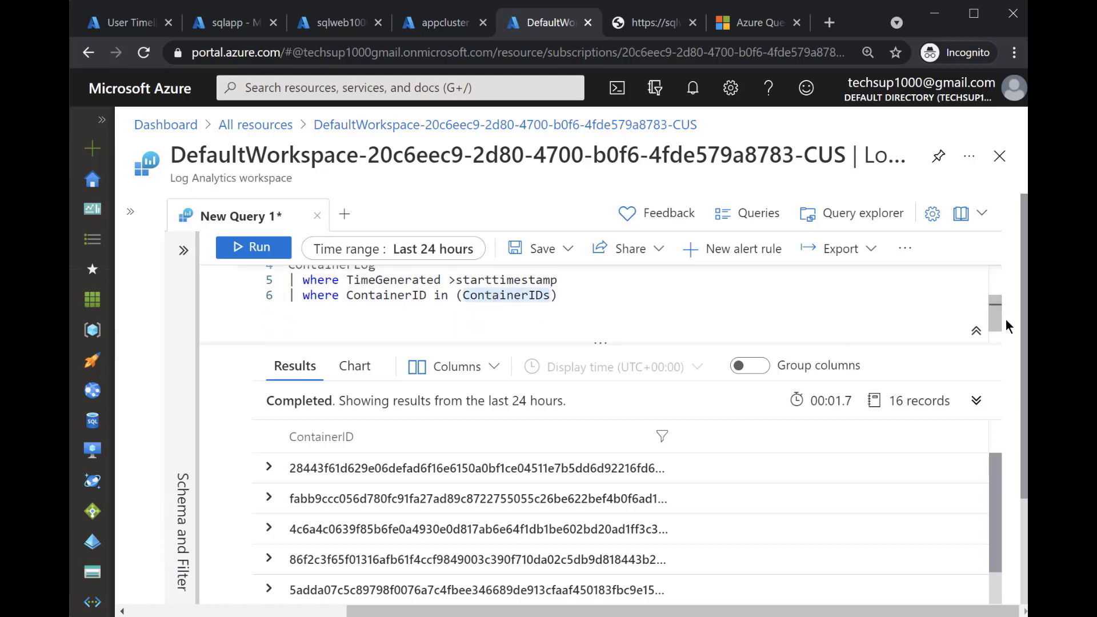
left_click_drag(992, 318, 995, 282)
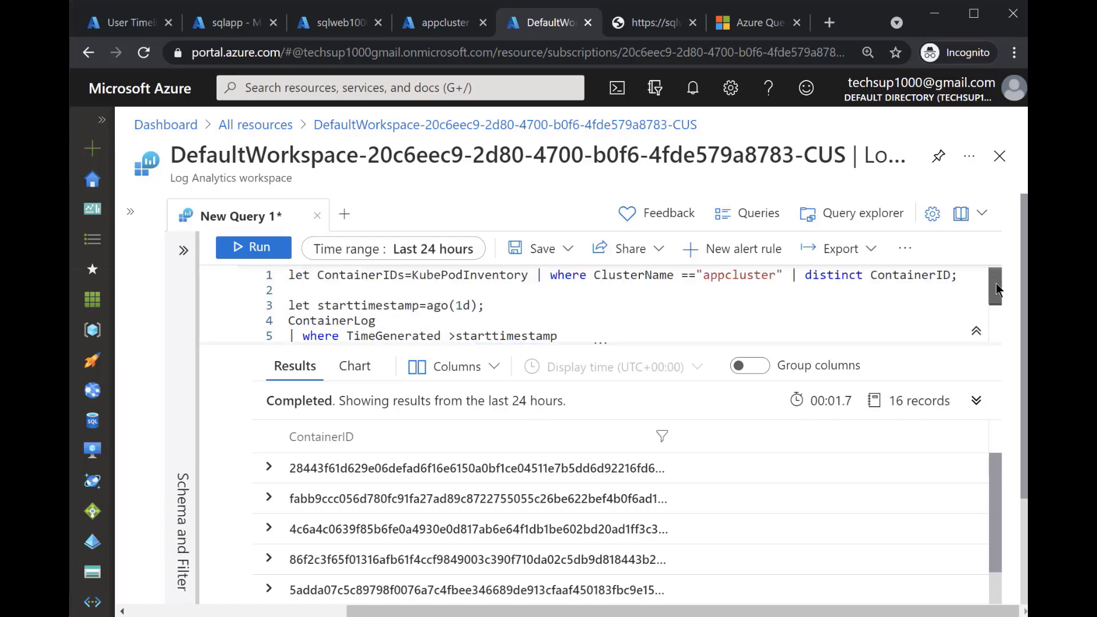
Run the entire combined query, with the ContainerIDs definition and the ContainerLog statements selected together
left_click(449, 298)
left_click(253, 246)
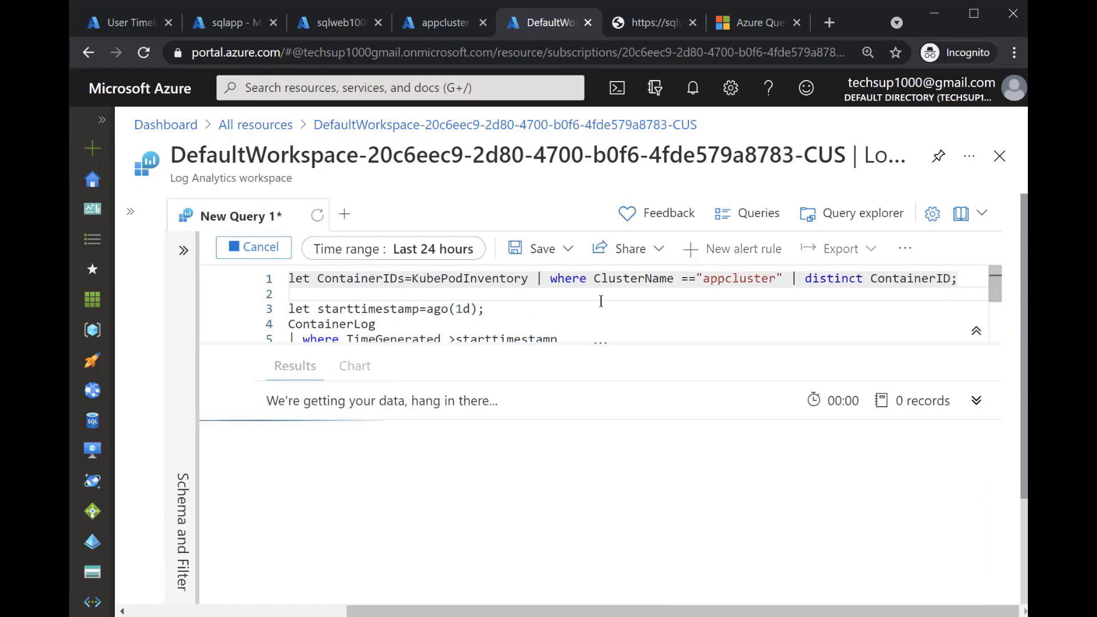
left_click(420, 336)
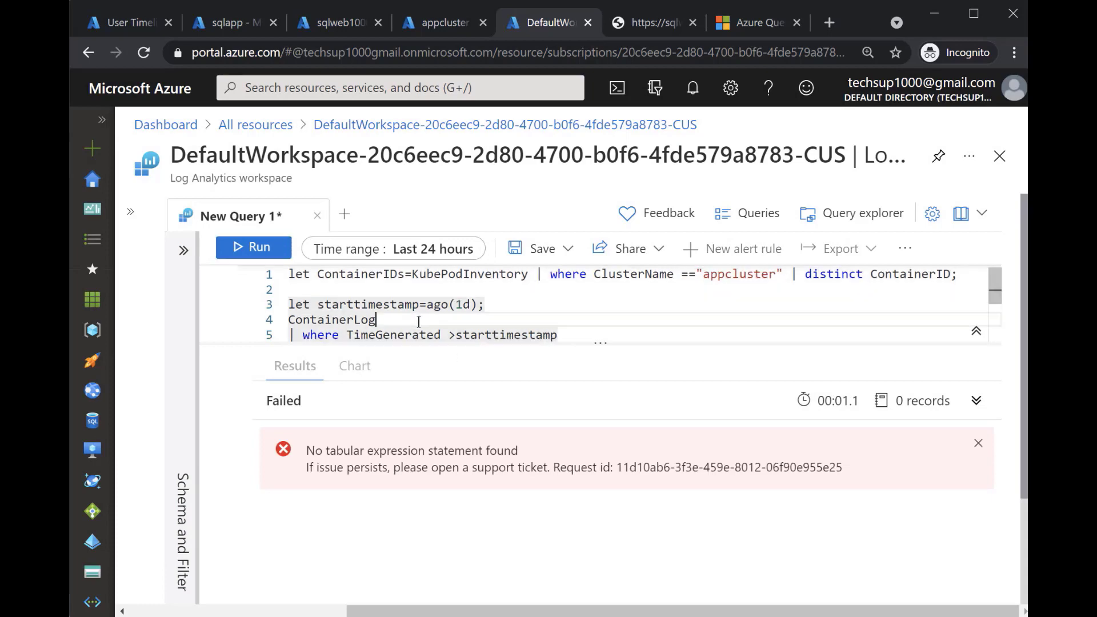
key("ctrl+a")
left_click(263, 252)
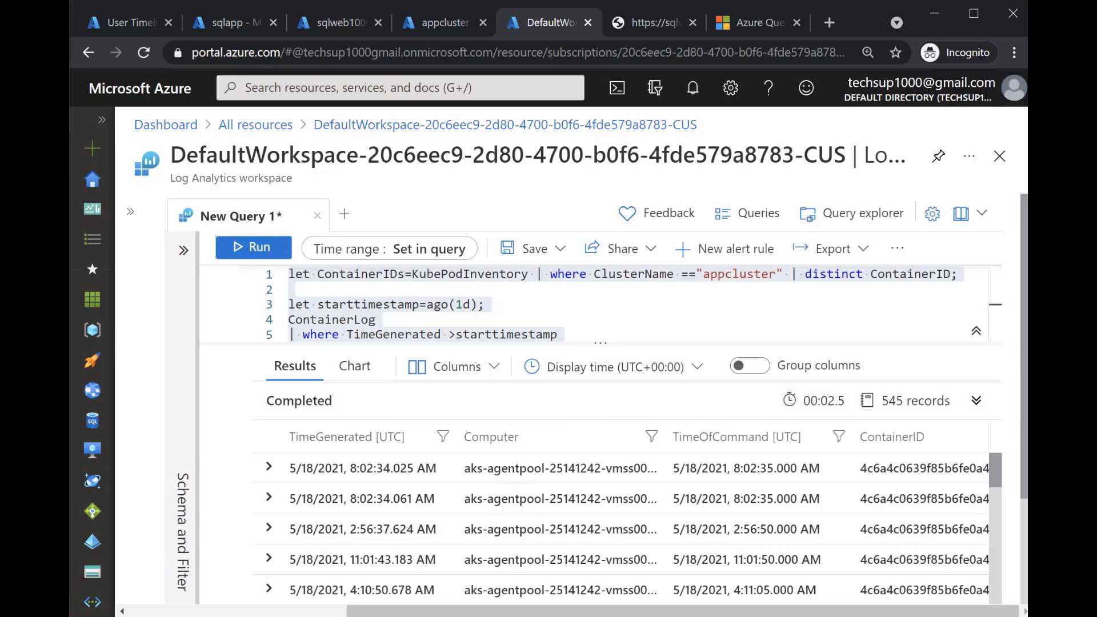
Replace the portal query with Notepad's last query, from the ContainerIDs definition through summarize count() by Computer
key("alt+Tab")
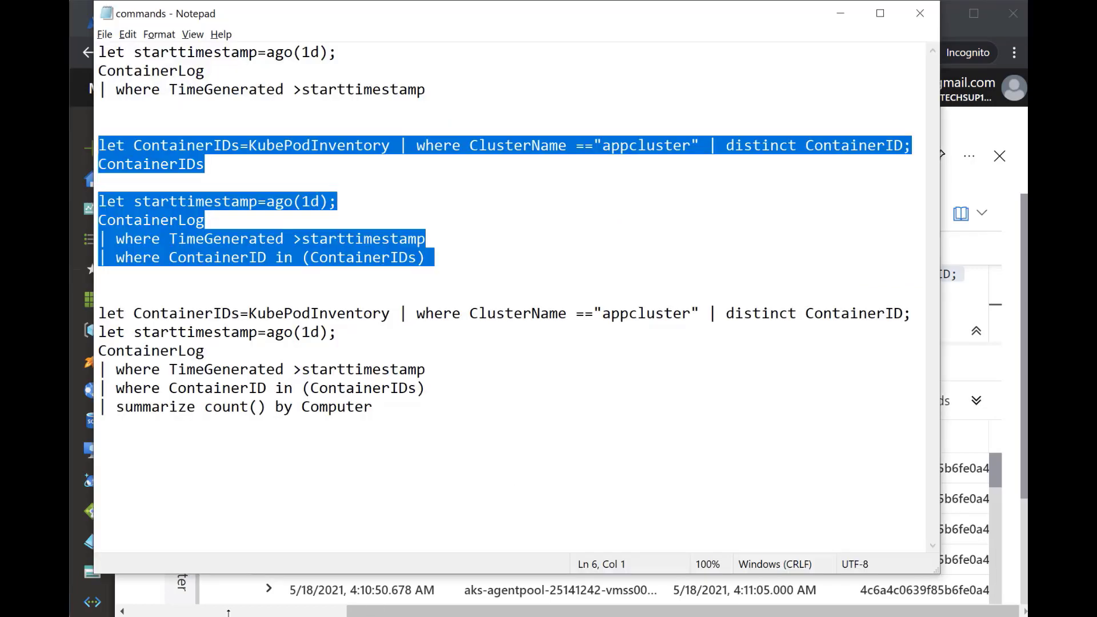
left_click(250, 321)
left_click_drag(372, 407, 97, 315)
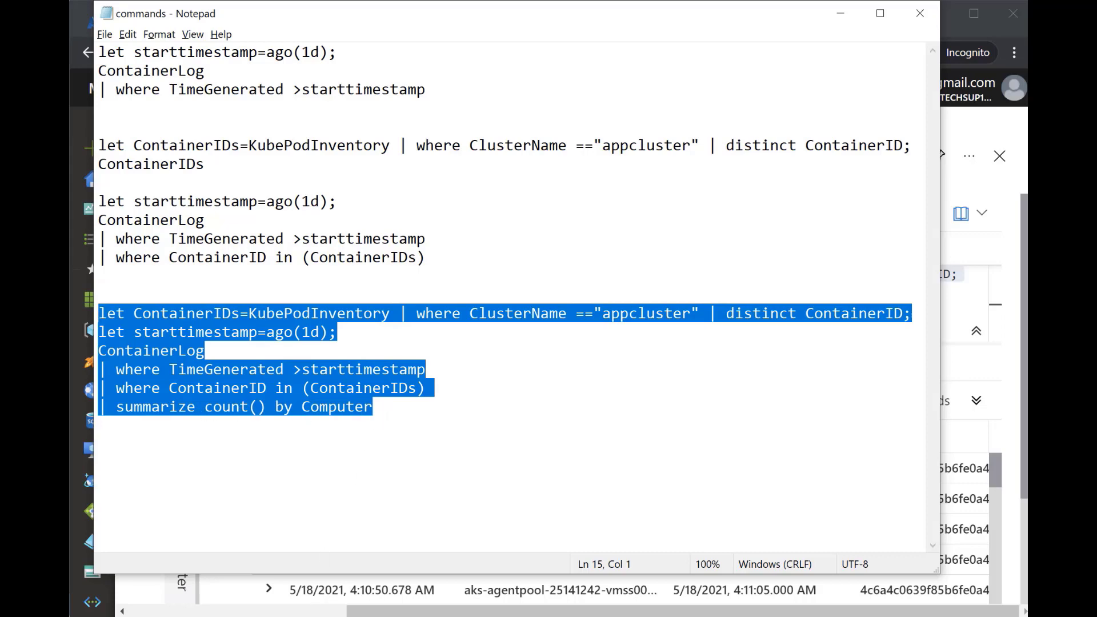
key("alt+Tab")
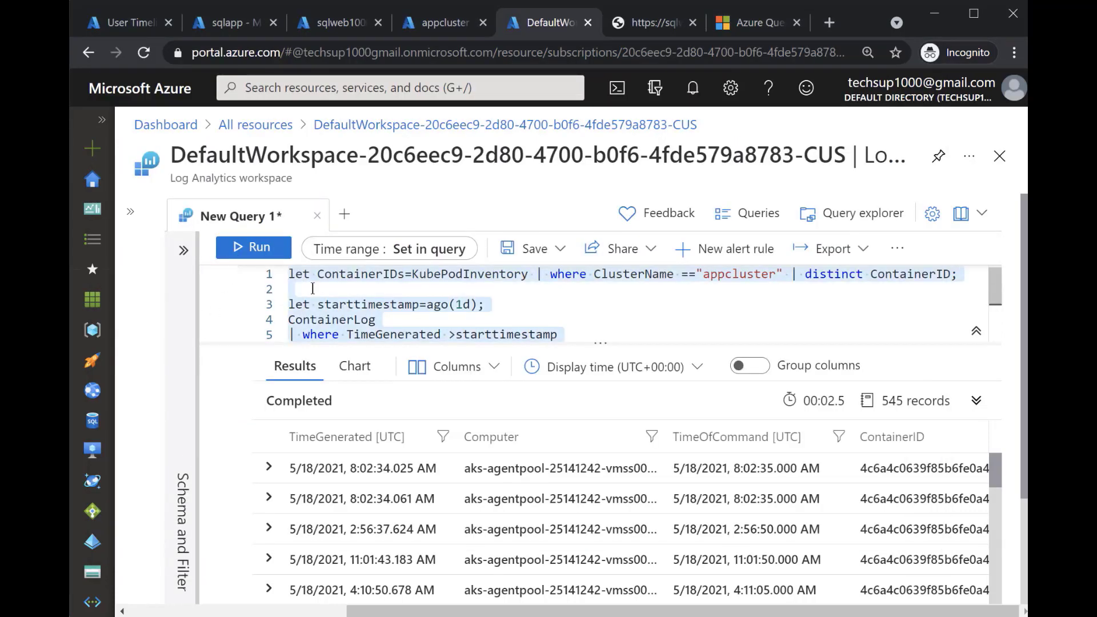
key("Delete")
key("ctrl+v")
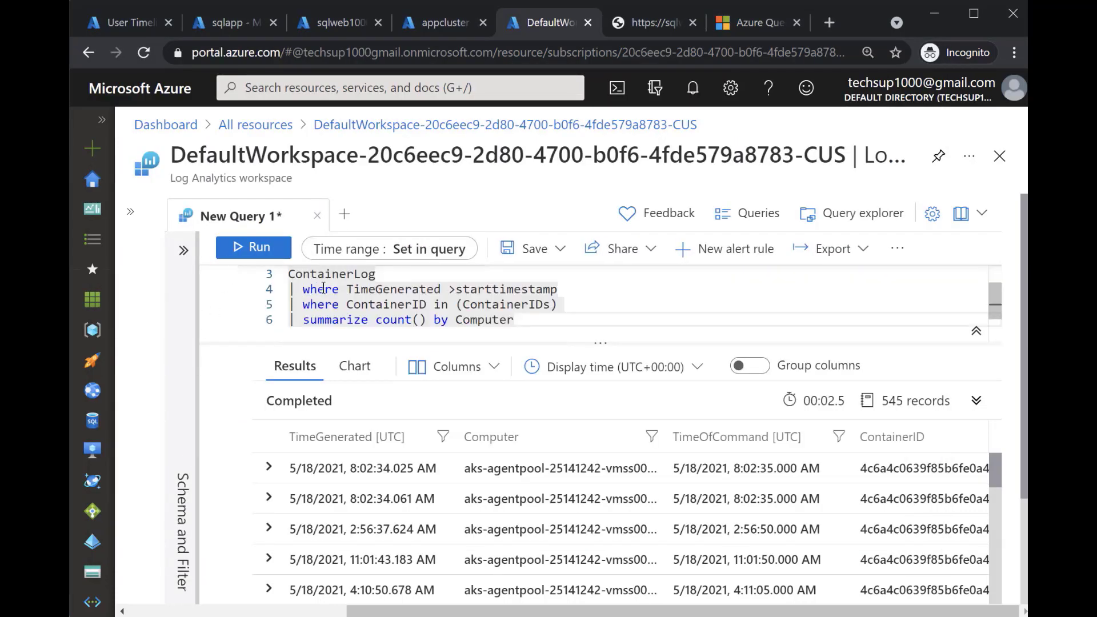
Run the summarize count() by Computer query, and expand and collapse the returned Computer record
scroll(320, 289, "up", 2)
left_click(248, 254)
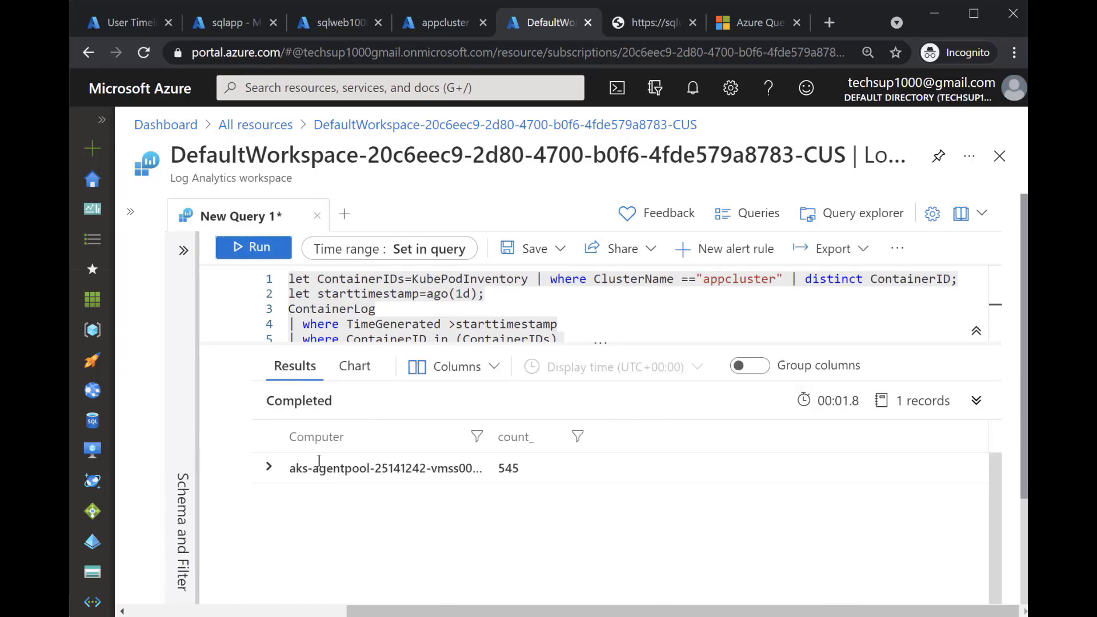
left_click(284, 467)
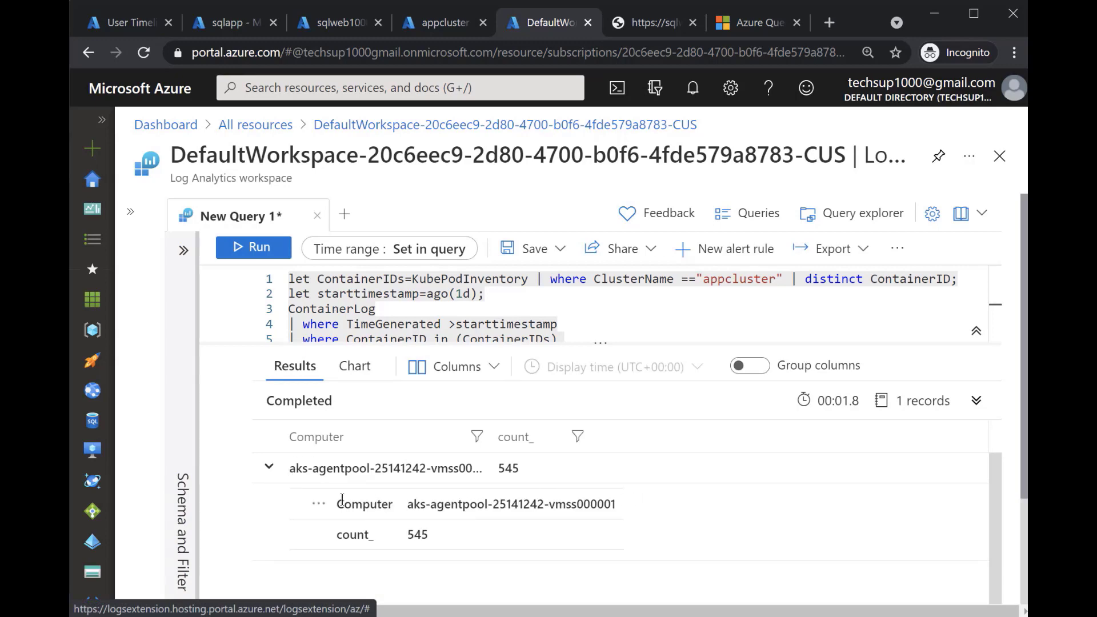
left_click(277, 474)
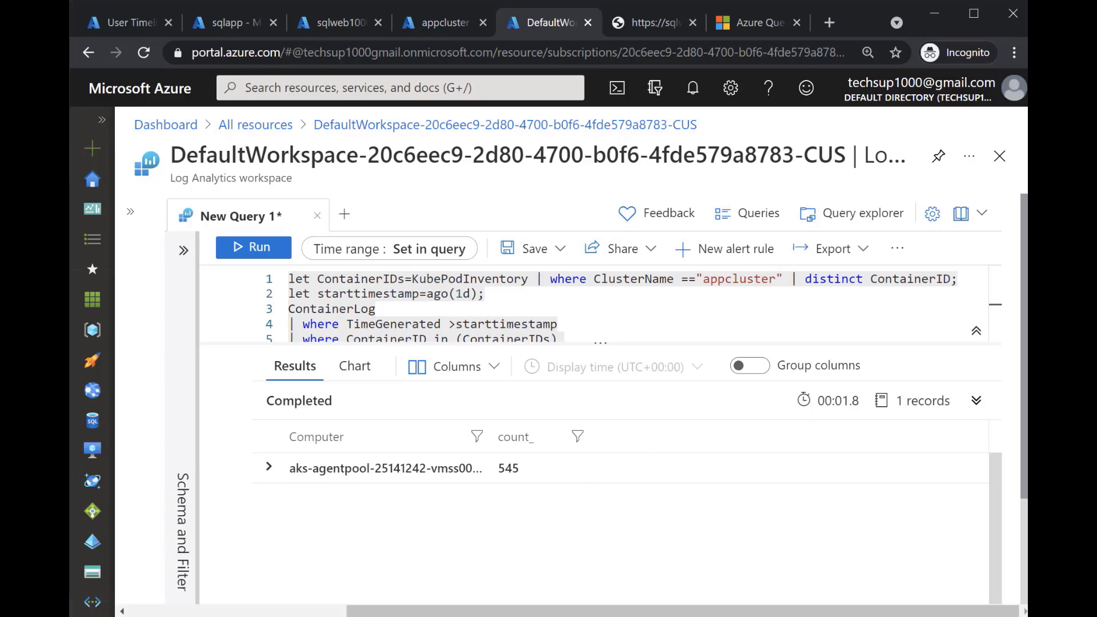
Switch to the Notepad commands file and select all of its queries, from the first starttimestamp line through the summarize line
key("alt+Tab")
left_click(351, 354)
left_click_drag(429, 410, 92, 50)
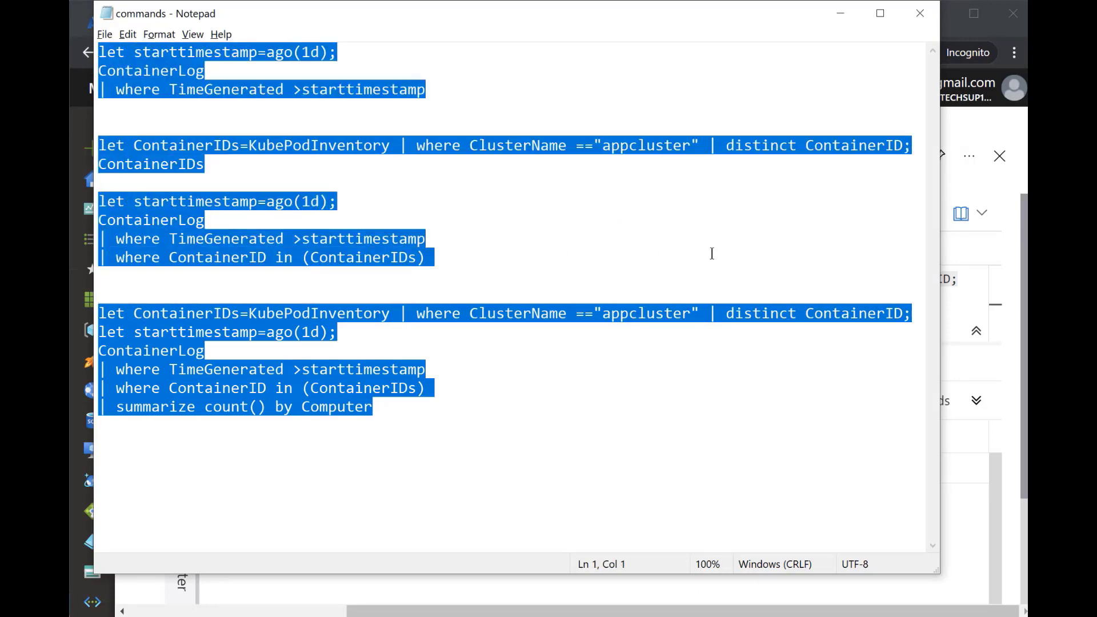